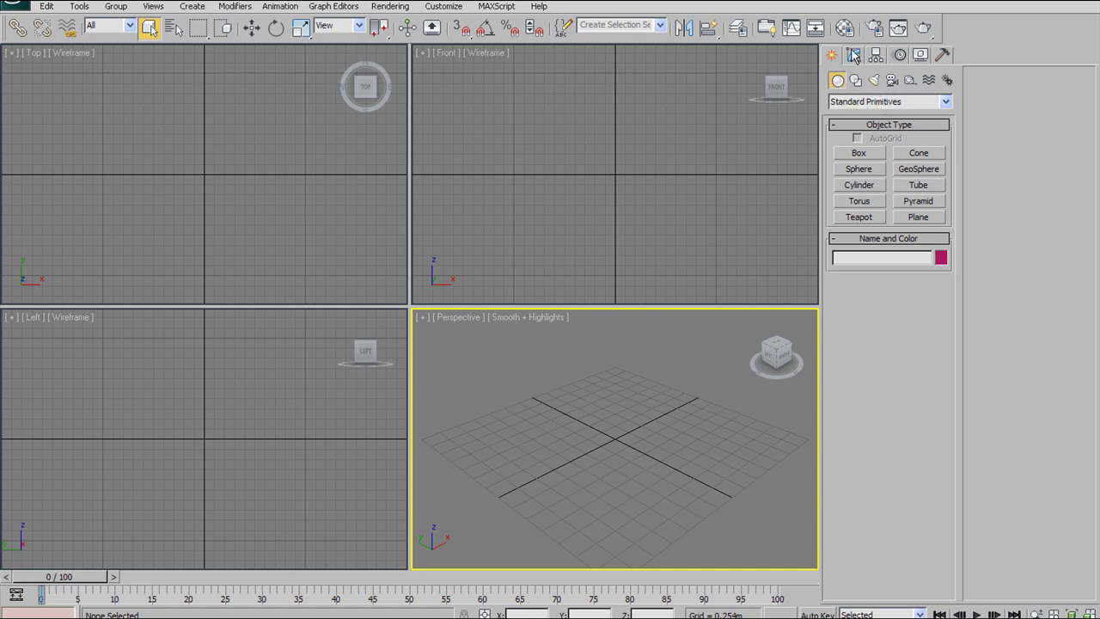
click(854, 56)
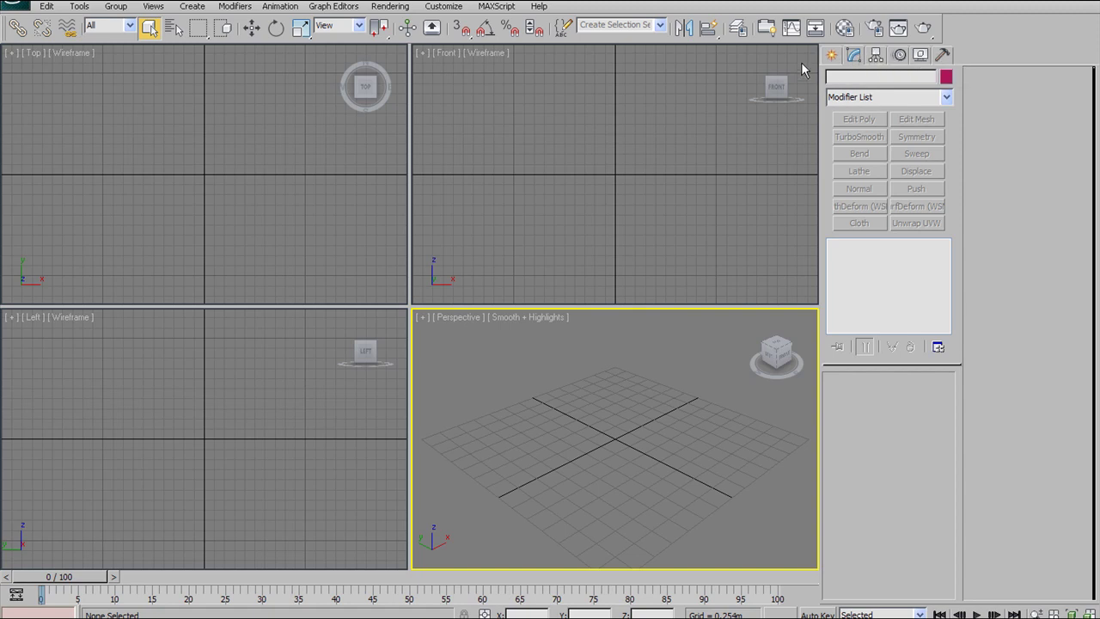
click(832, 55)
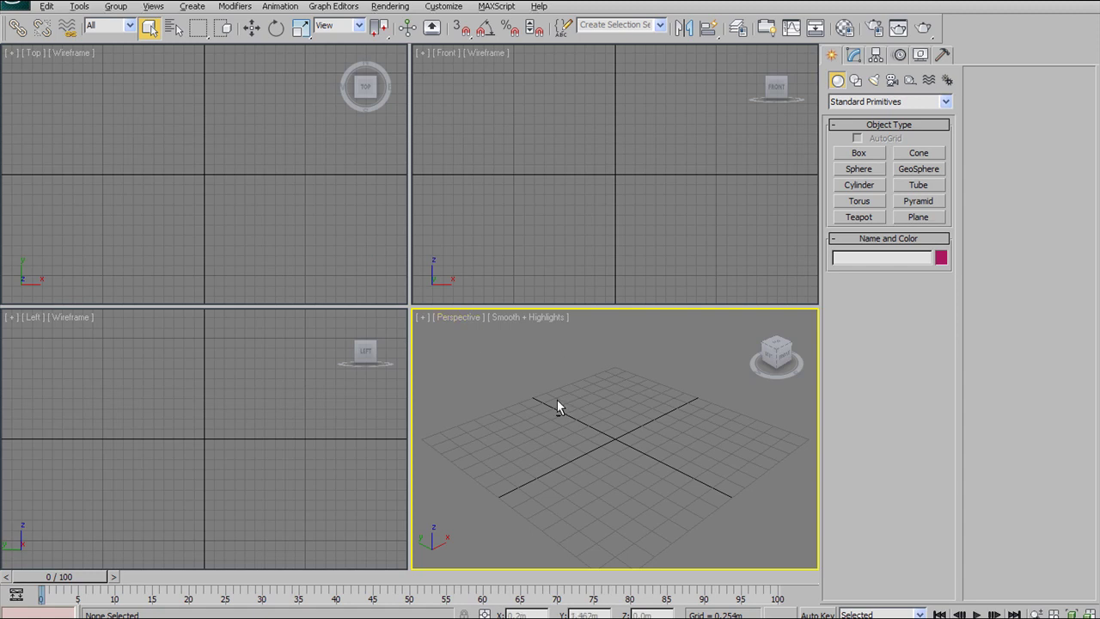
Step: Toggle the Perspective viewport between full size and the four-viewport layout, leaving it maximized
key(alt+w)
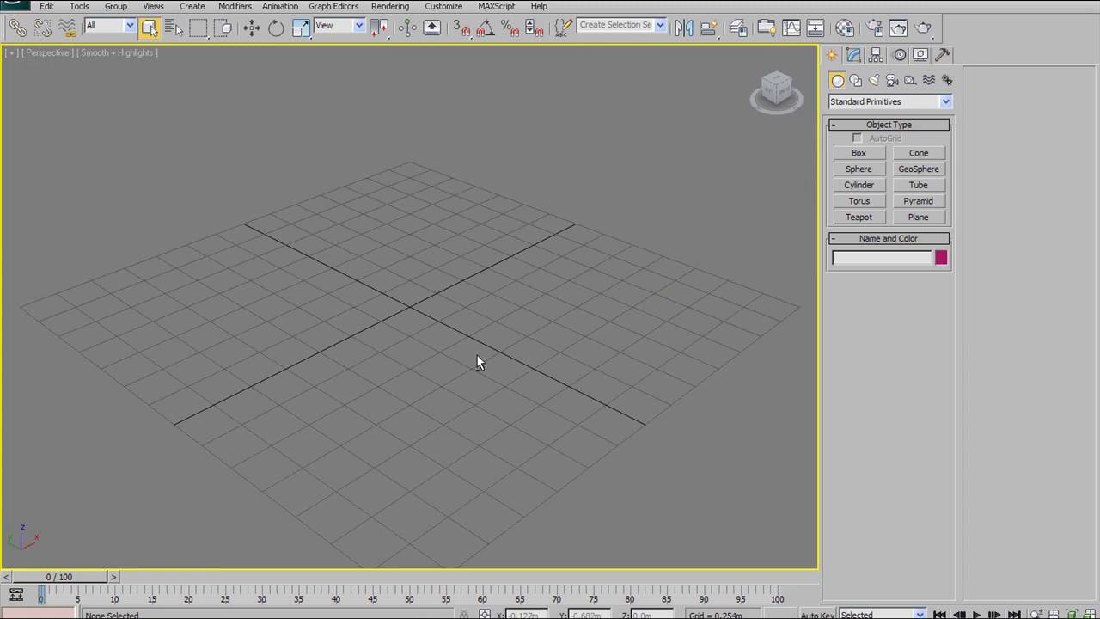
key(alt+w)
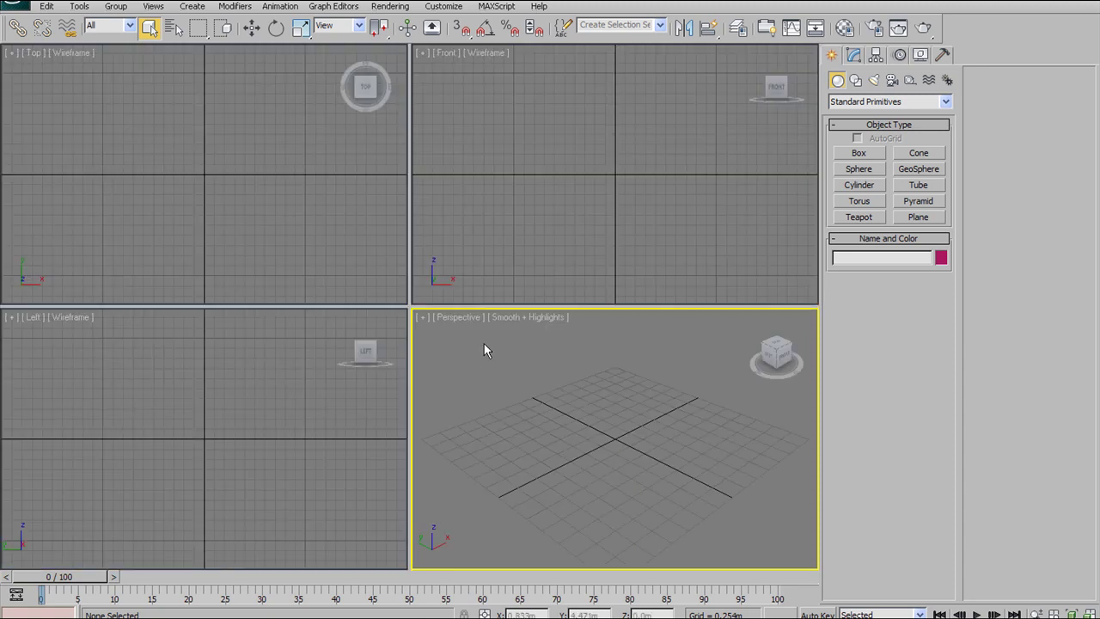
key(alt+w)
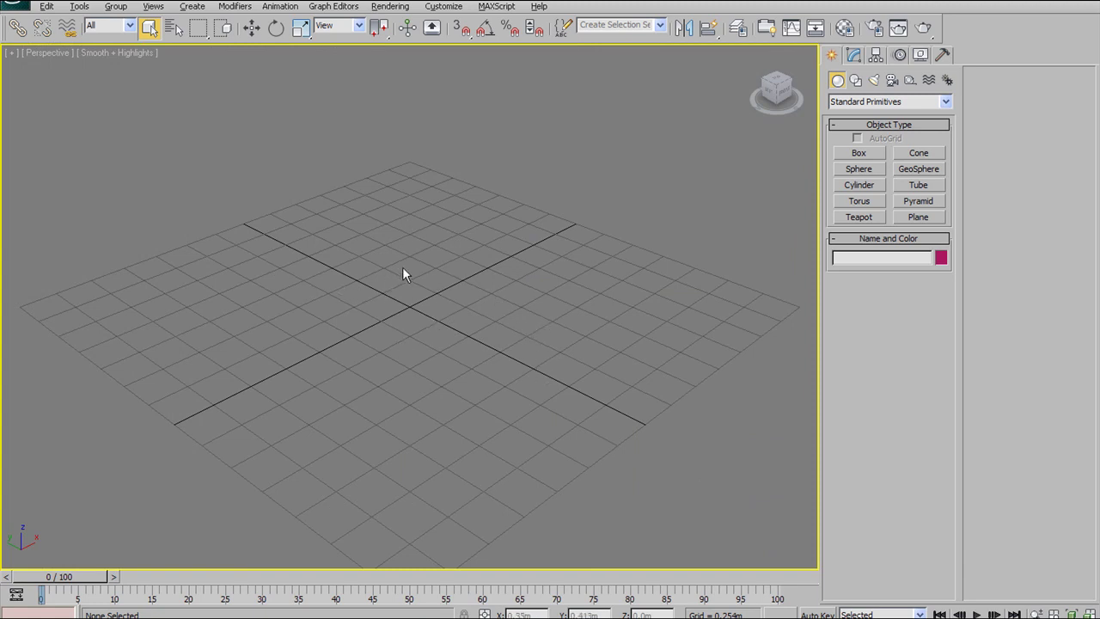
Step: Pan across the empty grid and orbit around it in the maximized Perspective viewport
middle_drag(399, 309, 397, 314)
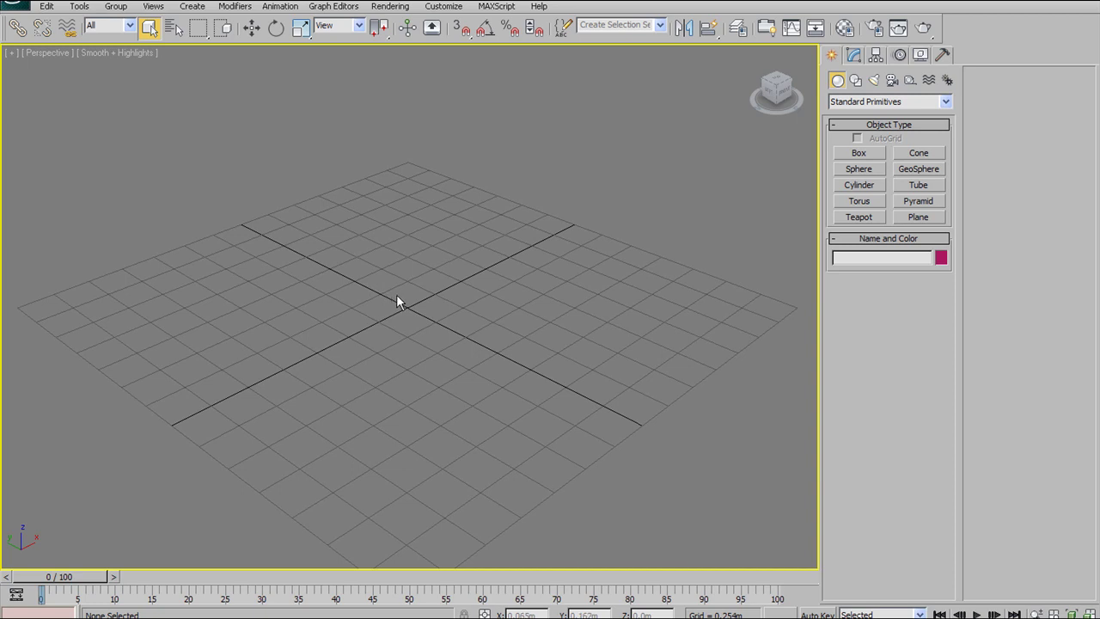
middle_drag(402, 314, 189, 132)
middle_drag(237, 189, 401, 215)
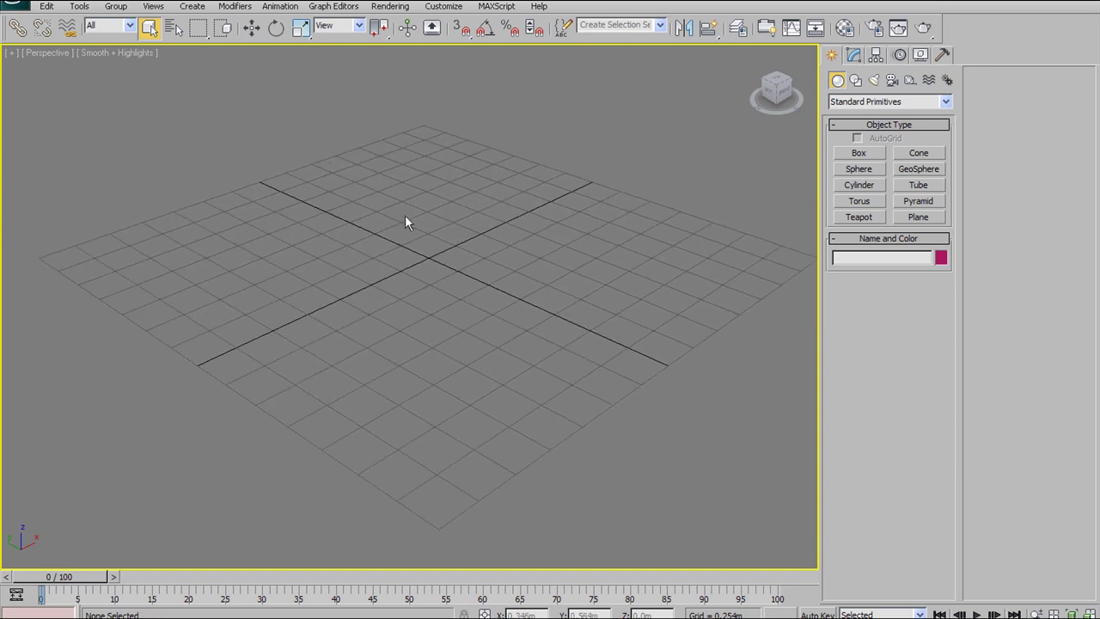
alt+middle_drag(457, 241, 620, 191)
alt+middle_drag(367, 191, 473, 193)
alt+middle_drag(352, 241, 538, 256)
Step: Zoom repeatedly in and out on the home grid in the Perspective viewport
scroll(520, 248, down, 10)
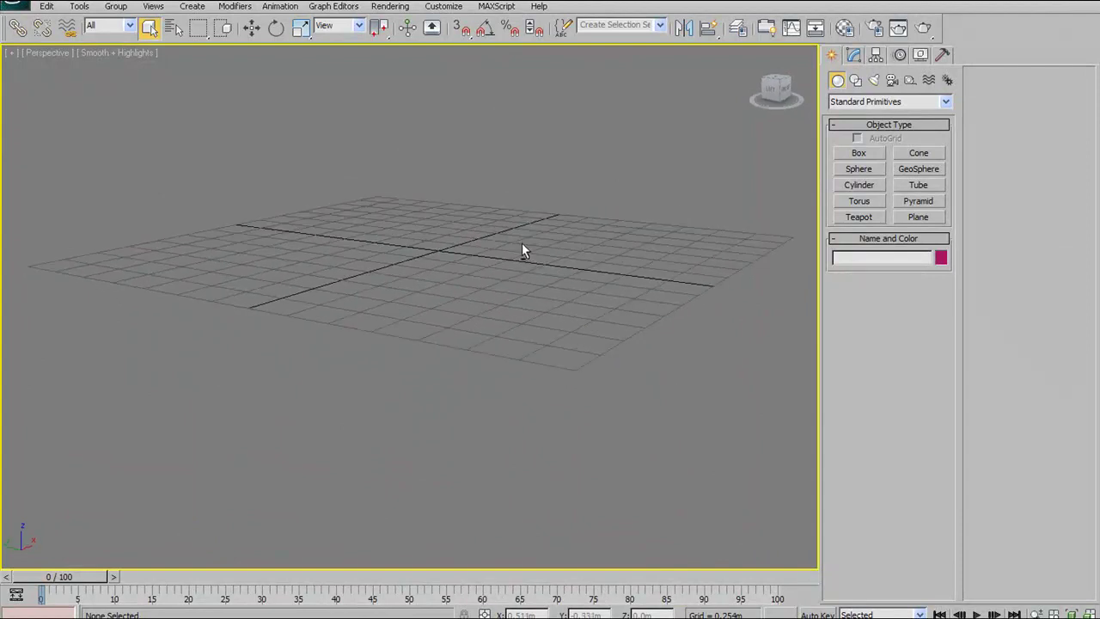
scroll(478, 283, up, 10)
scroll(476, 282, up, 5)
scroll(476, 266, down, 5)
scroll(476, 253, up, 5)
scroll(472, 240, down, 3)
middle_drag(468, 234, 456, 251)
scroll(457, 258, up, 5)
scroll(450, 265, down, 5)
scroll(441, 256, up, 6)
scroll(440, 250, down, 10)
scroll(438, 257, up, 8)
scroll(435, 256, down, 4)
scroll(429, 263, down, 6)
scroll(407, 253, up, 10)
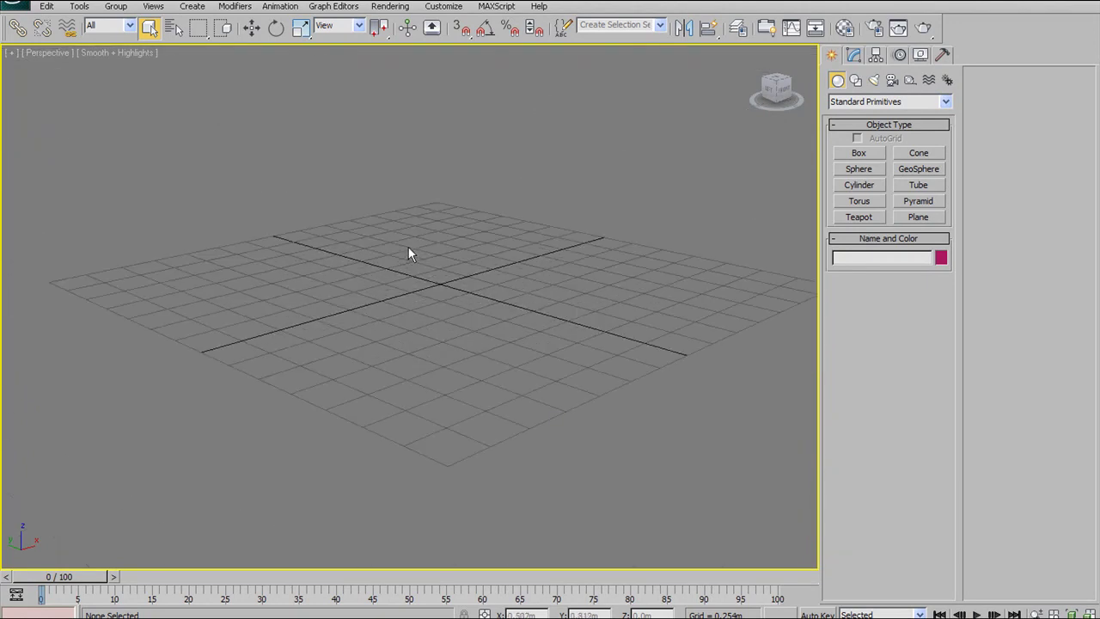
scroll(409, 266, up, 4)
scroll(408, 268, down, 4)
scroll(407, 263, down, 4)
scroll(404, 265, up, 6)
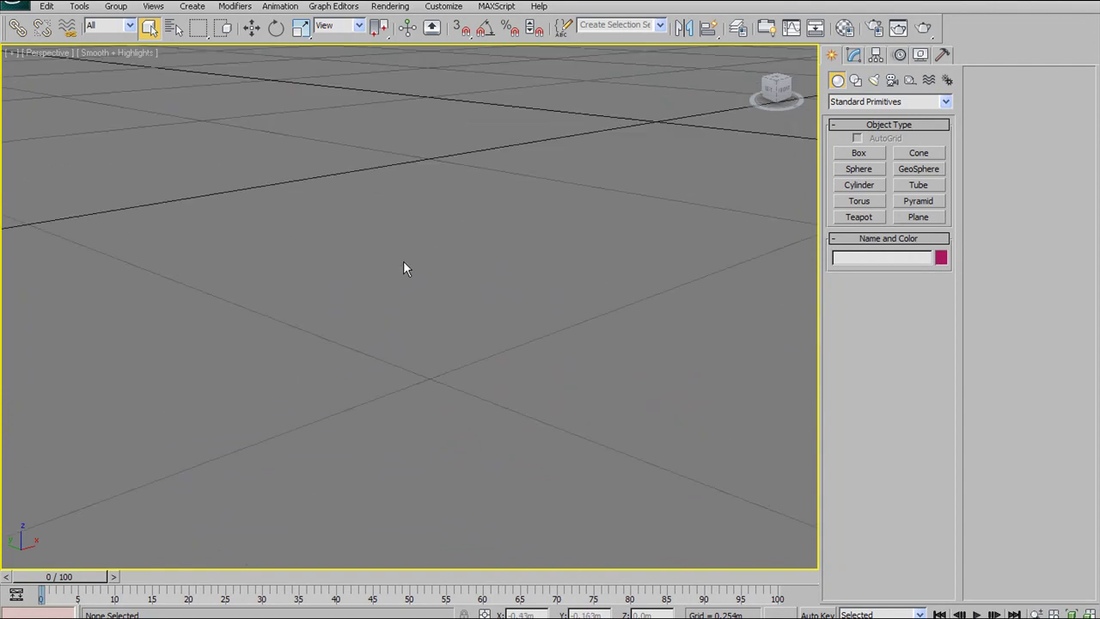
scroll(396, 265, down, 8)
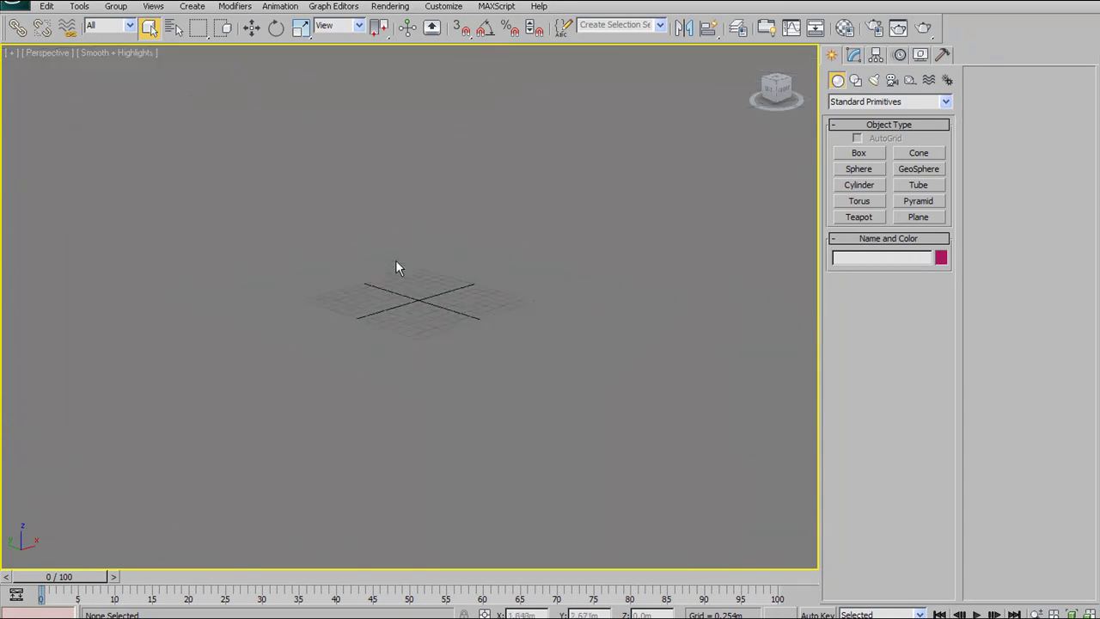
scroll(396, 253, up, 6)
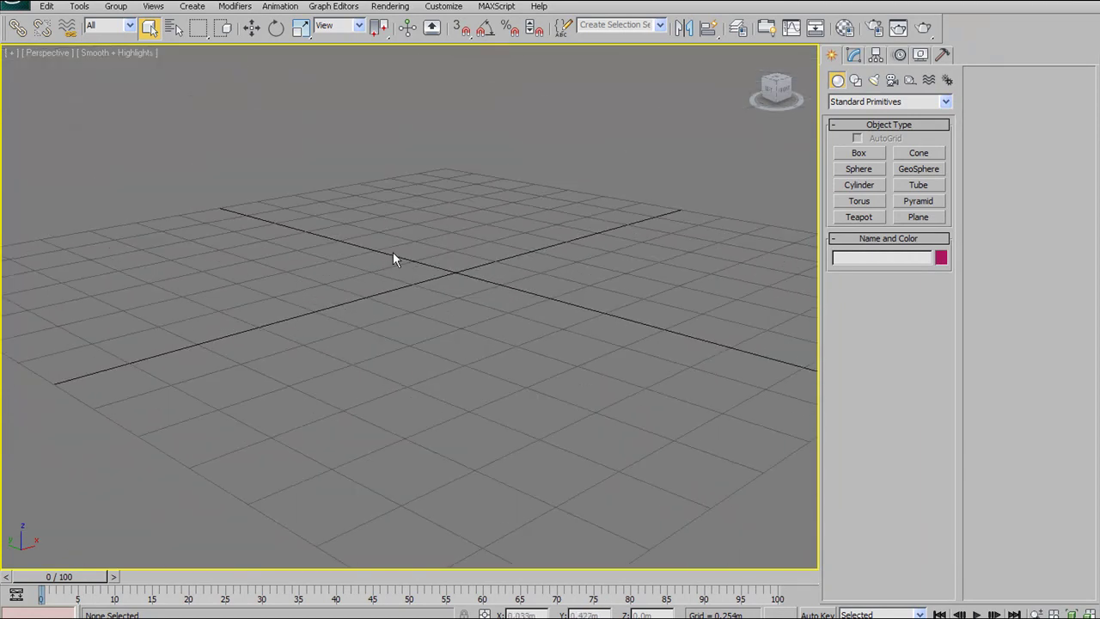
Step: Examine the grid in the Perspective viewport with smooth and stepped zooming, panning, and orbiting towards its left side
ctrl+alt+middle_drag(453, 267, 465, 481)
ctrl+alt+middle_drag(473, 524, 332, 311)
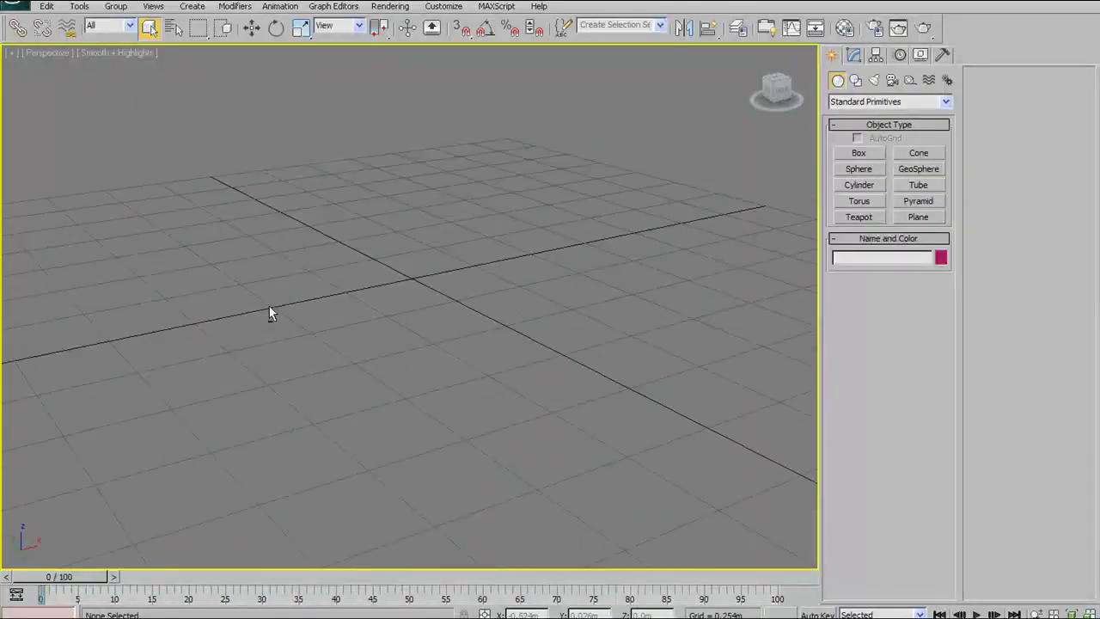
scroll(314, 312, up, 3)
scroll(318, 310, down, 6)
scroll(318, 310, up, 3)
scroll(318, 311, down, 4)
scroll(318, 311, up, 4)
scroll(318, 308, up, 4)
scroll(318, 308, down, 4)
scroll(317, 315, down, 2)
scroll(319, 300, up, 6)
scroll(319, 292, down, 3)
scroll(320, 292, up, 5)
middle_drag(350, 230, 346, 287)
scroll(347, 291, up, 4)
scroll(349, 288, down, 3)
scroll(339, 266, down, 3)
scroll(336, 267, up, 4)
scroll(344, 292, down, 3)
scroll(357, 294, up, 3)
scroll(362, 288, down, 3)
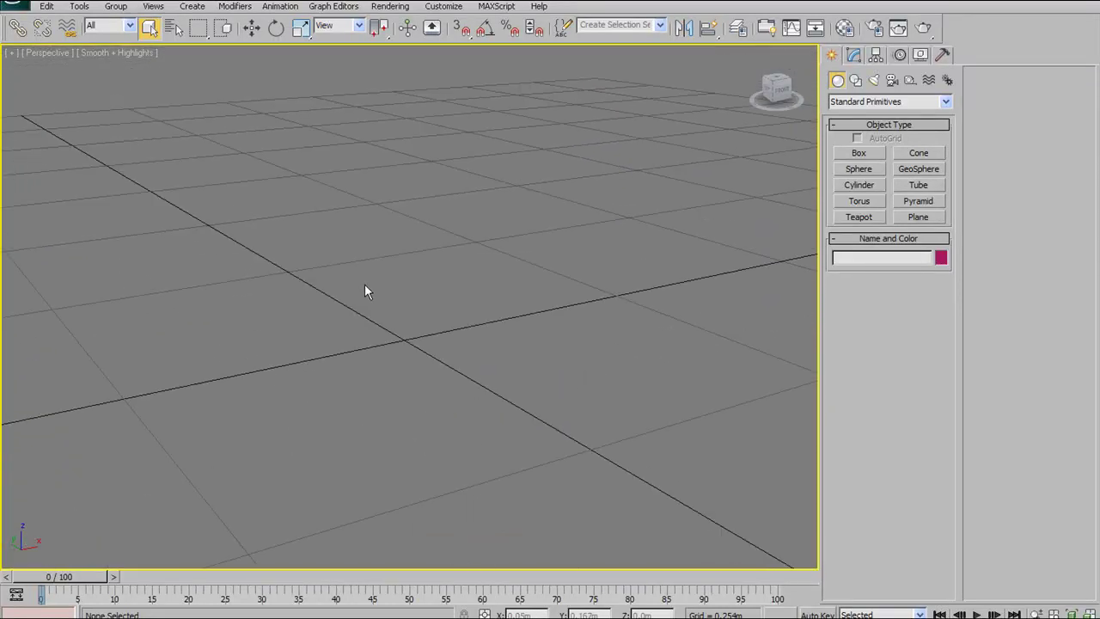
scroll(365, 283, up, 3)
scroll(363, 282, down, 3)
scroll(365, 296, up, 5)
scroll(365, 295, down, 2)
scroll(409, 306, up, 3)
scroll(409, 305, down, 5)
scroll(409, 306, down, 2)
scroll(409, 306, up, 6)
scroll(409, 306, down, 6)
scroll(417, 375, down, 3)
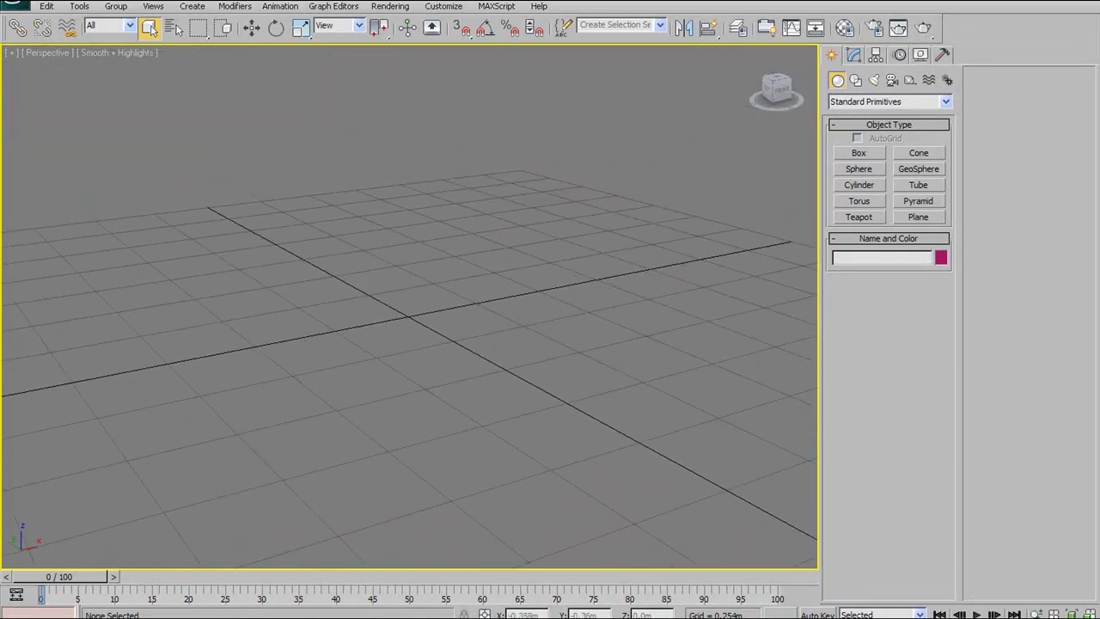
middle_drag(417, 375, 303, 238)
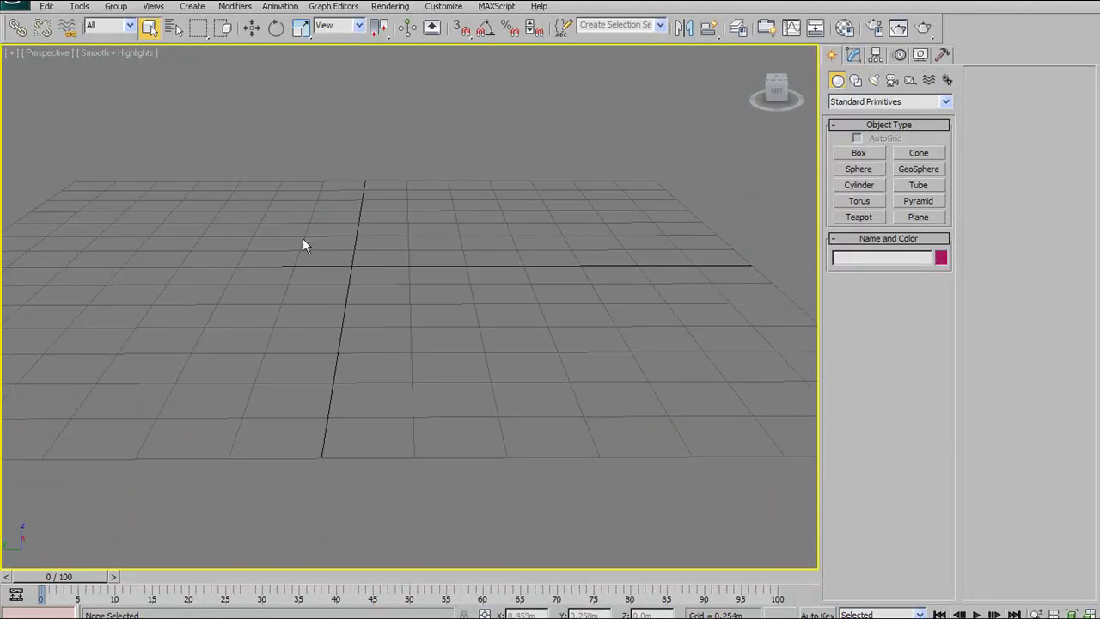
Step: Return to the four-viewport layout, activate the Front viewport, and try it at full size before restoring all four viewports
key(alt+w)
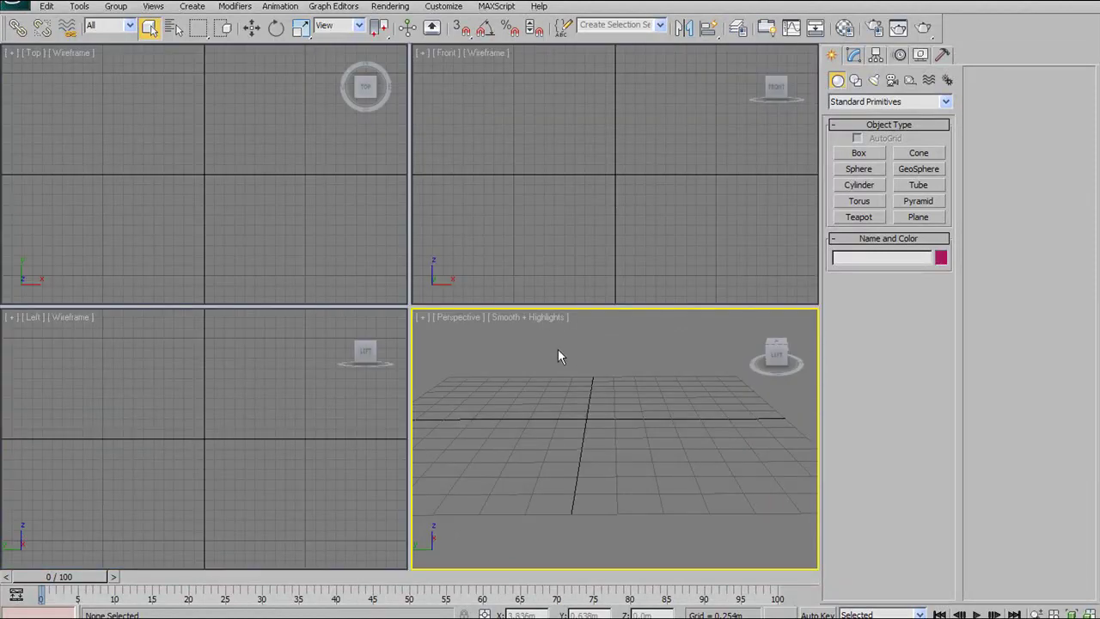
key(alt+w)
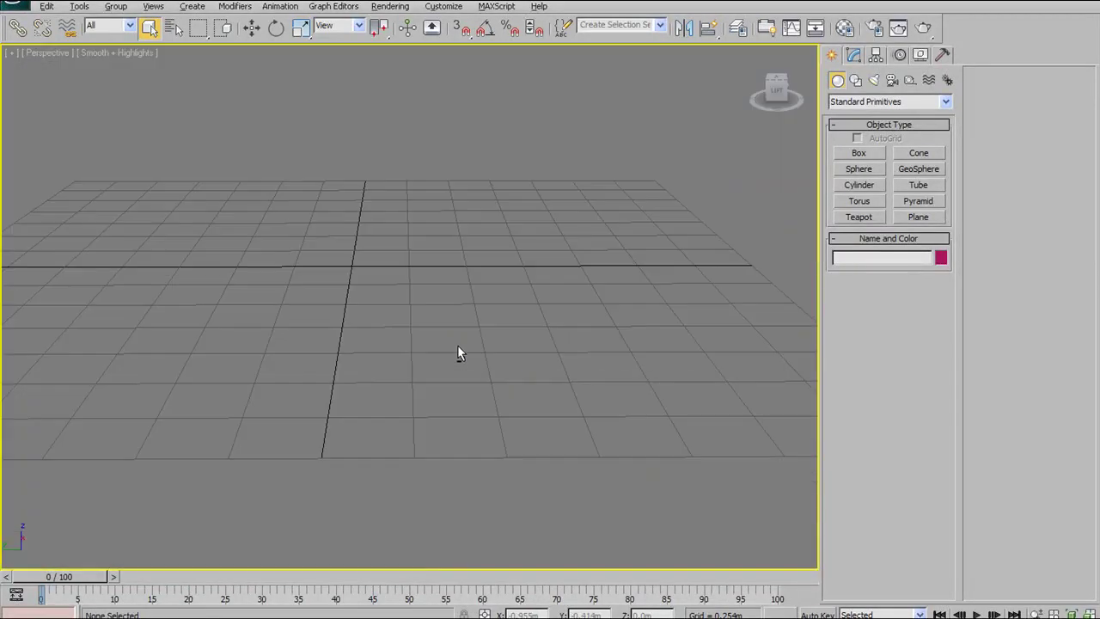
key(alt+w)
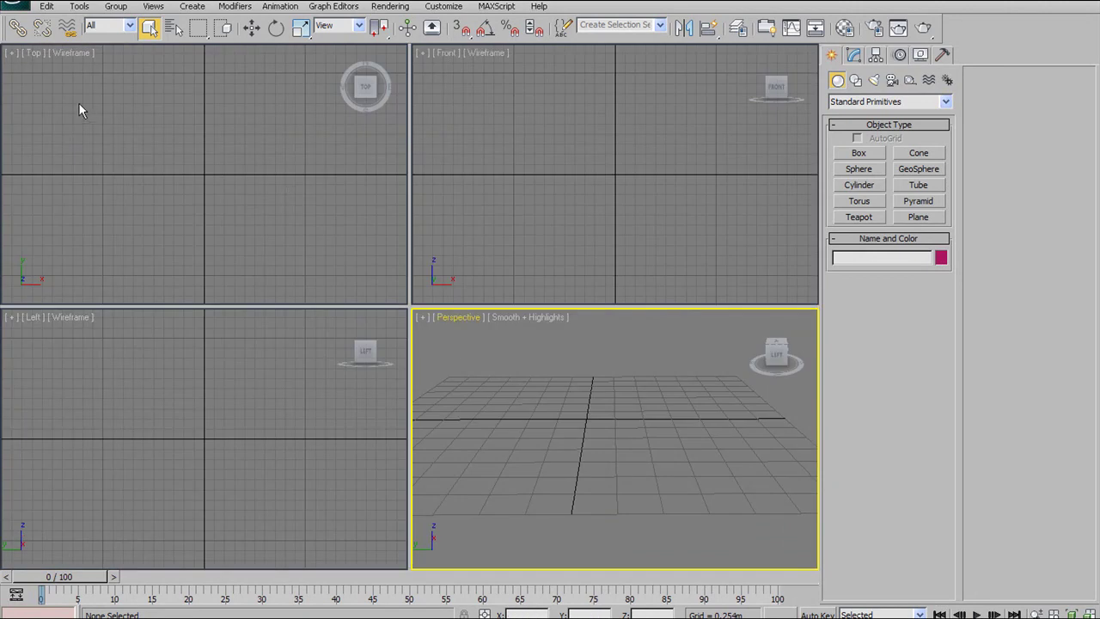
click(499, 127)
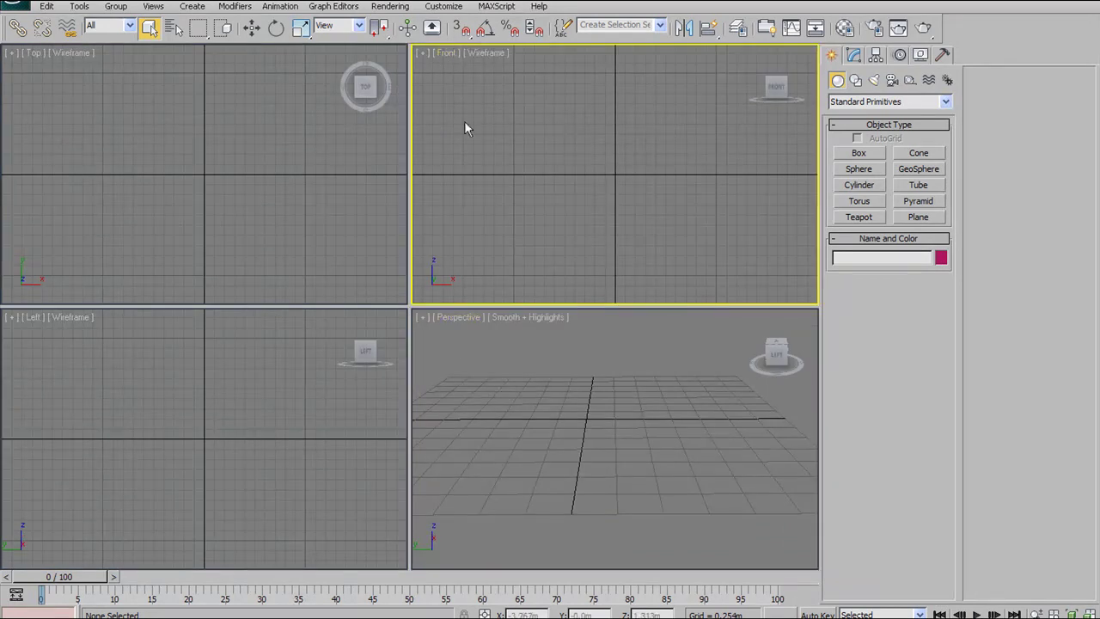
key(alt+w)
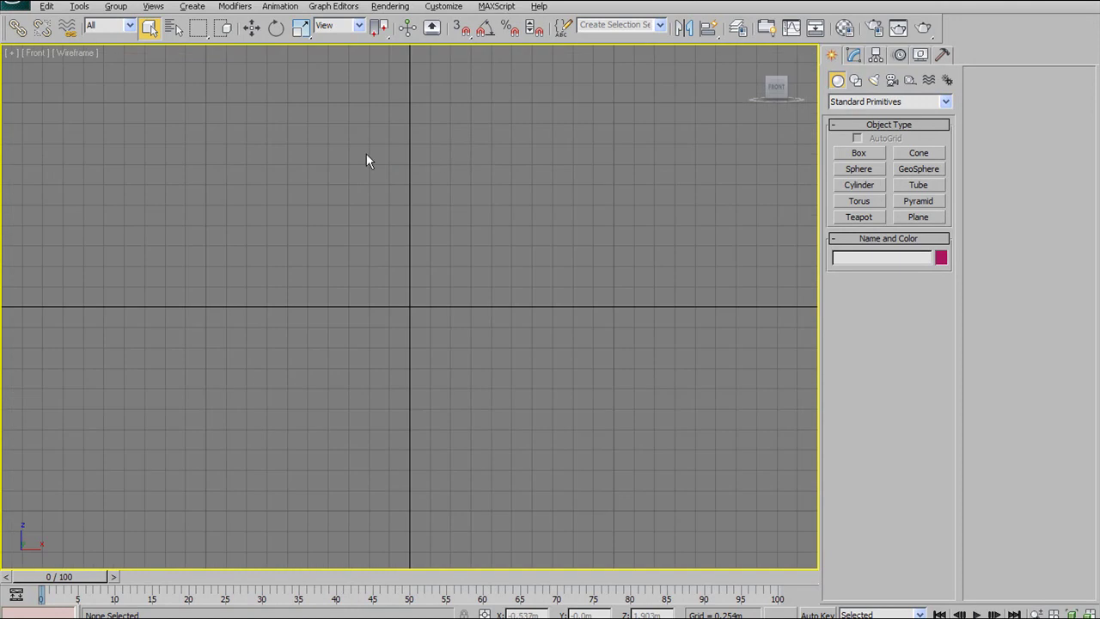
key(alt+w)
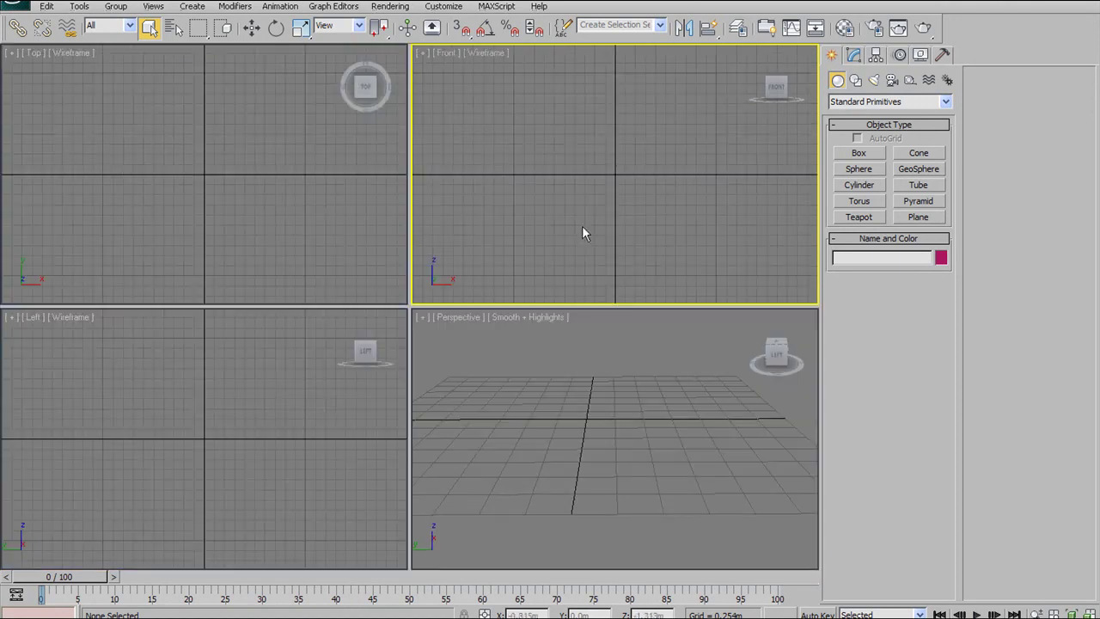
Step: Create a box in the Top viewport from the grid origin, about 1.32 m long, 1.19 m wide and 1.09 m high
click(858, 153)
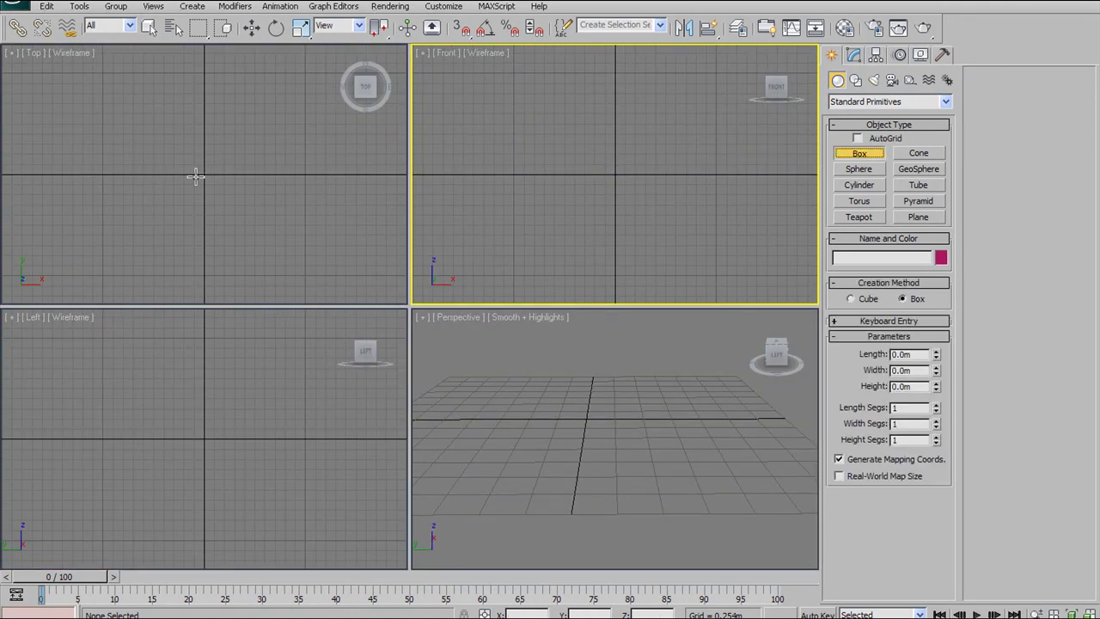
click(203, 174)
drag(250, 120, 251, 119)
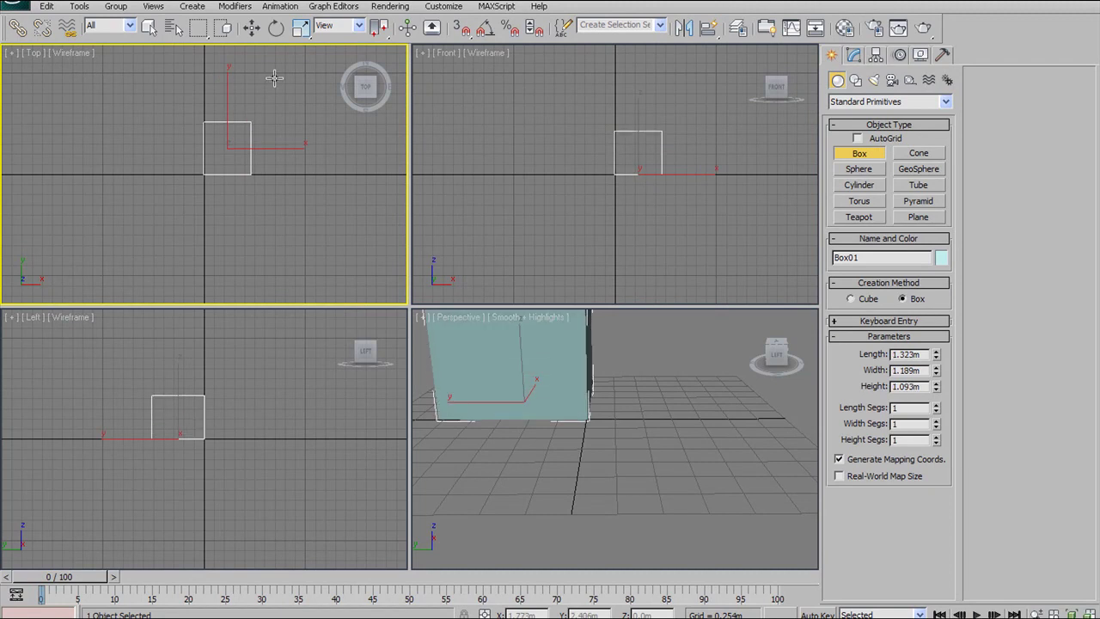
Step: Move the box to the world origin by setting its absolute X and Y coordinates to 0
click(253, 29)
right_click(251, 29)
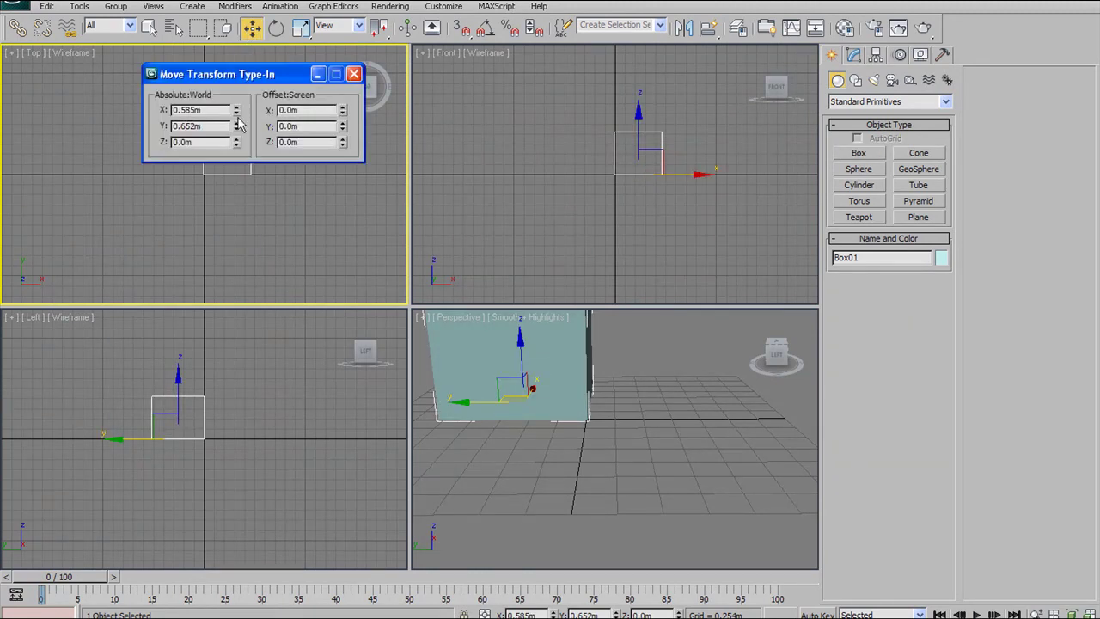
right_click(237, 110)
right_click(236, 127)
click(353, 75)
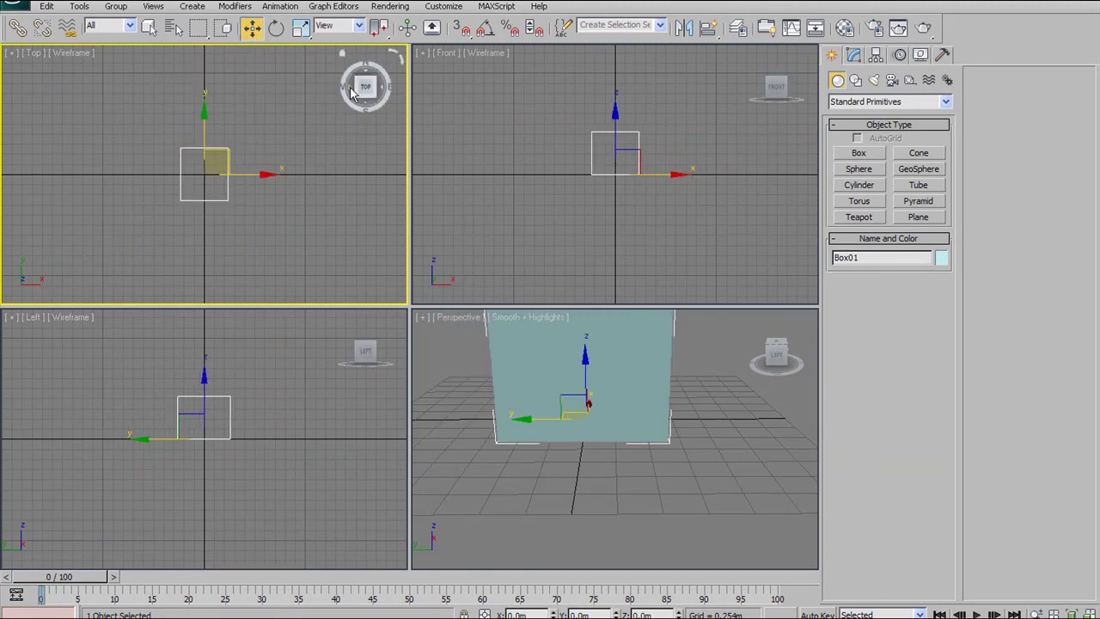
Step: Frame the whole box at an angle in the Perspective viewport and keep that viewport active
scroll(645, 367, down, 5)
alt+middle_drag(645, 367, 559, 362)
right_click(553, 222)
right_click(575, 403)
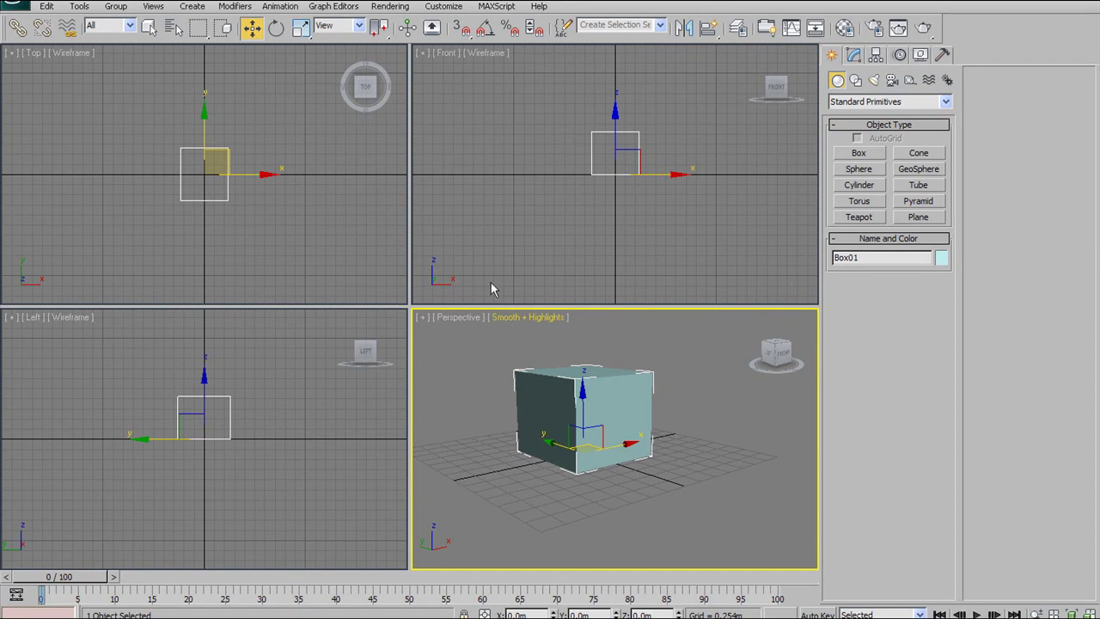
Step: Inspect the box in the Front and Top viewports at full size, returning to the four-viewport layout after each
click(540, 220)
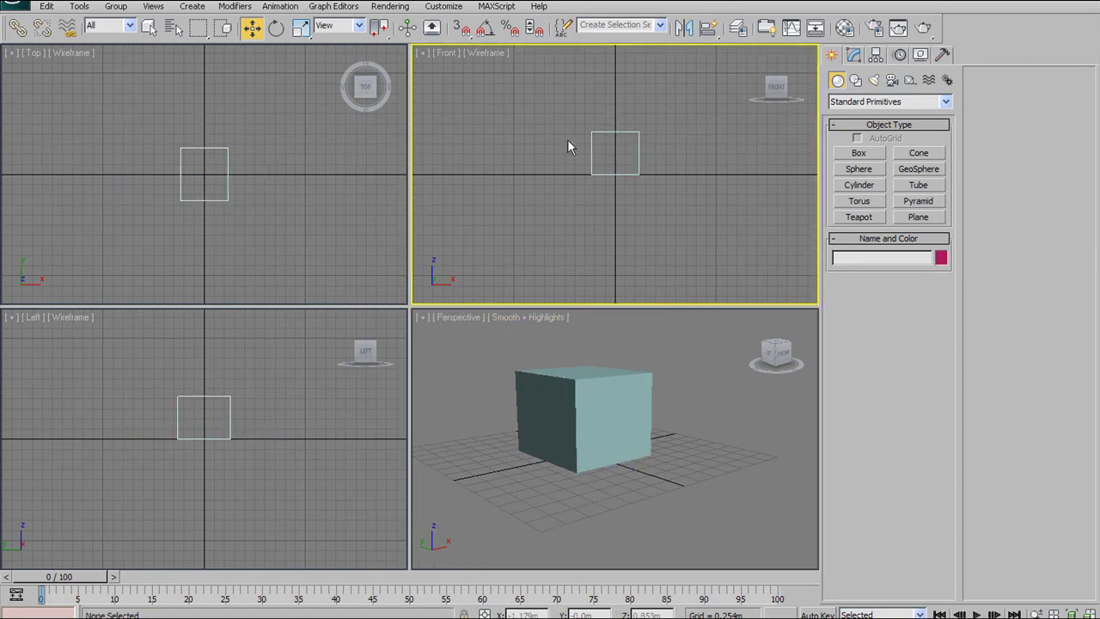
middle_drag(504, 152, 514, 190)
key(alt+w)
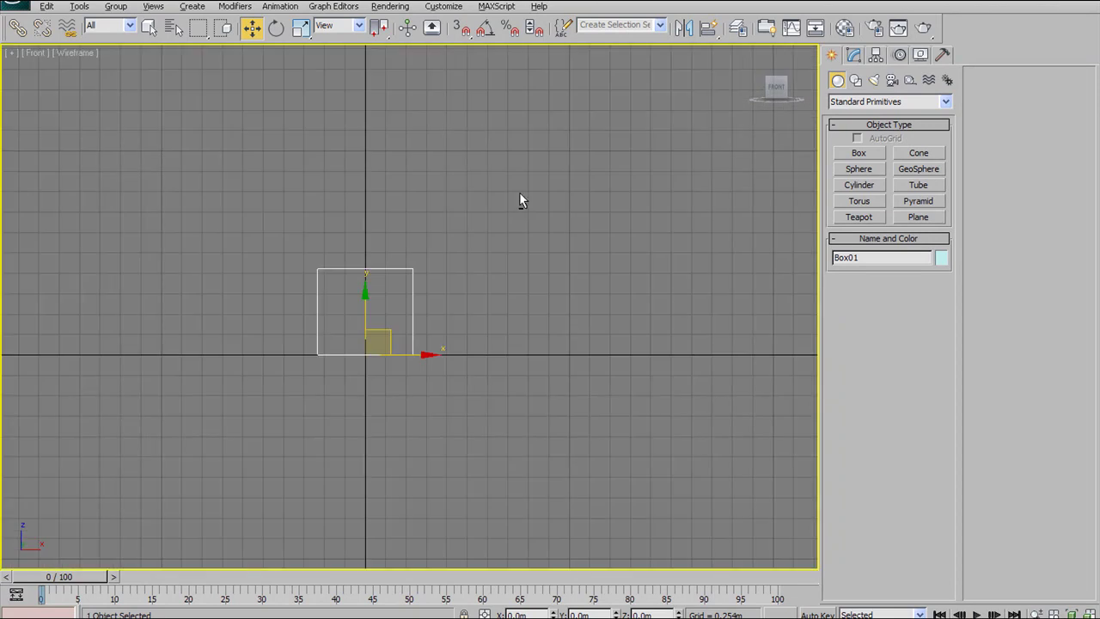
scroll(473, 228, up, 2)
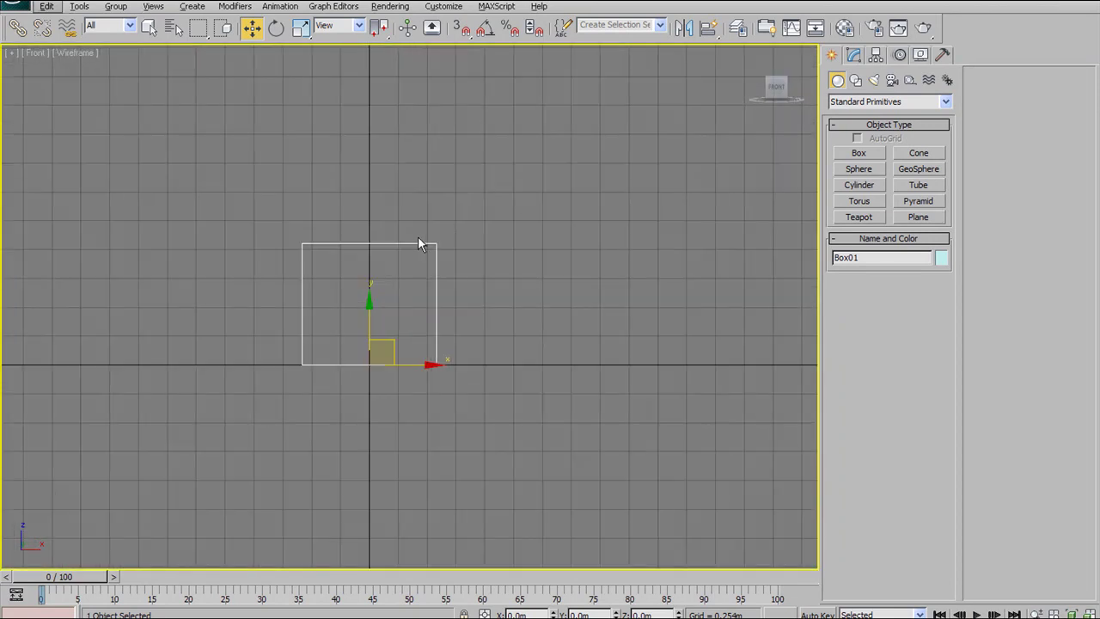
key(alt+w)
right_click(255, 225)
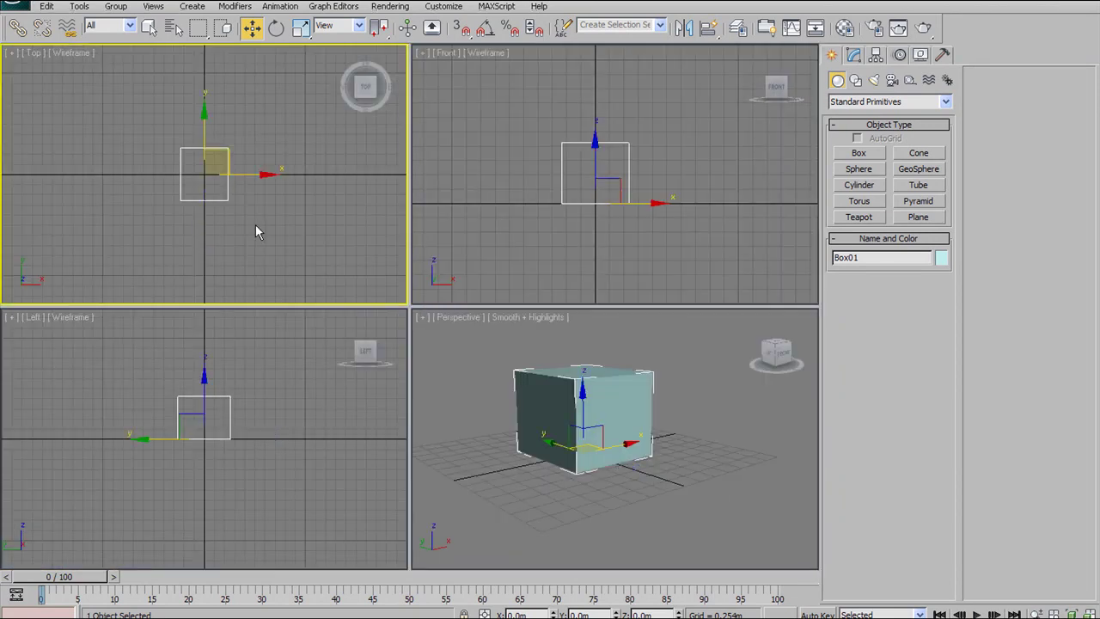
key(alt+w)
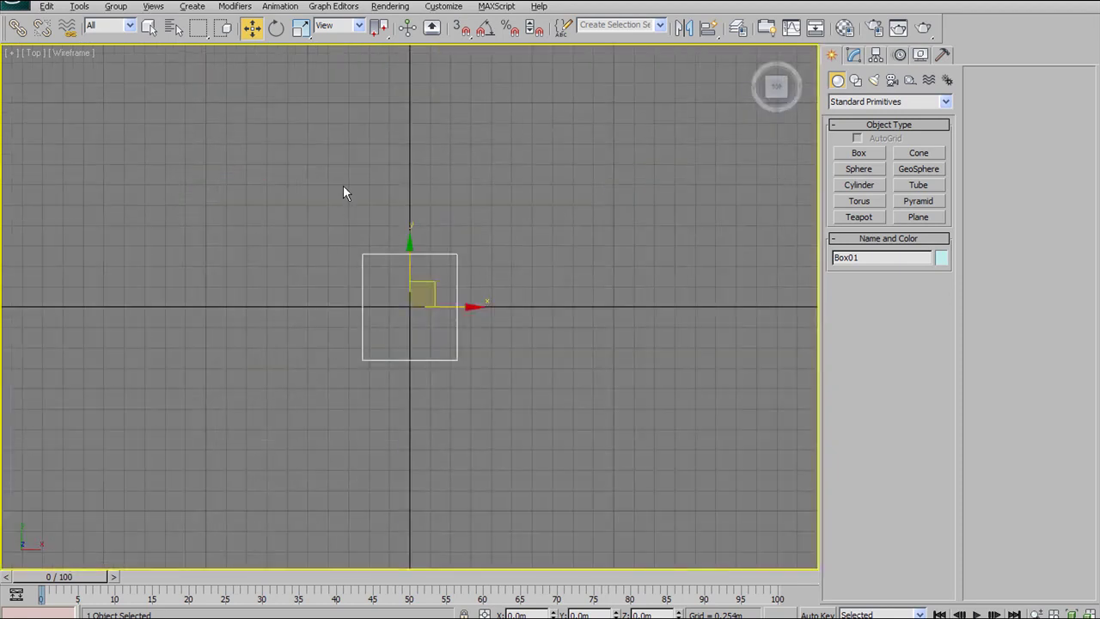
key(alt+w)
middle_drag(299, 229, 274, 238)
Step: Maximize the Perspective viewport and switch it through the Front, Top and Left views of the box
right_click(451, 325)
key(alt+w)
middle_drag(445, 234, 338, 253)
key(f)
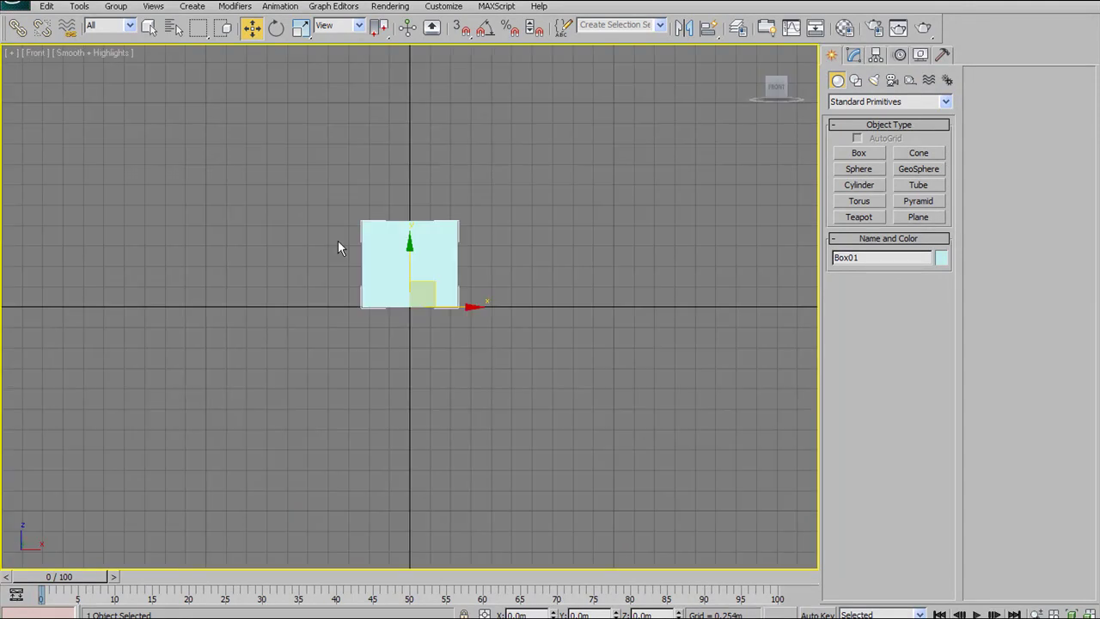
key(t)
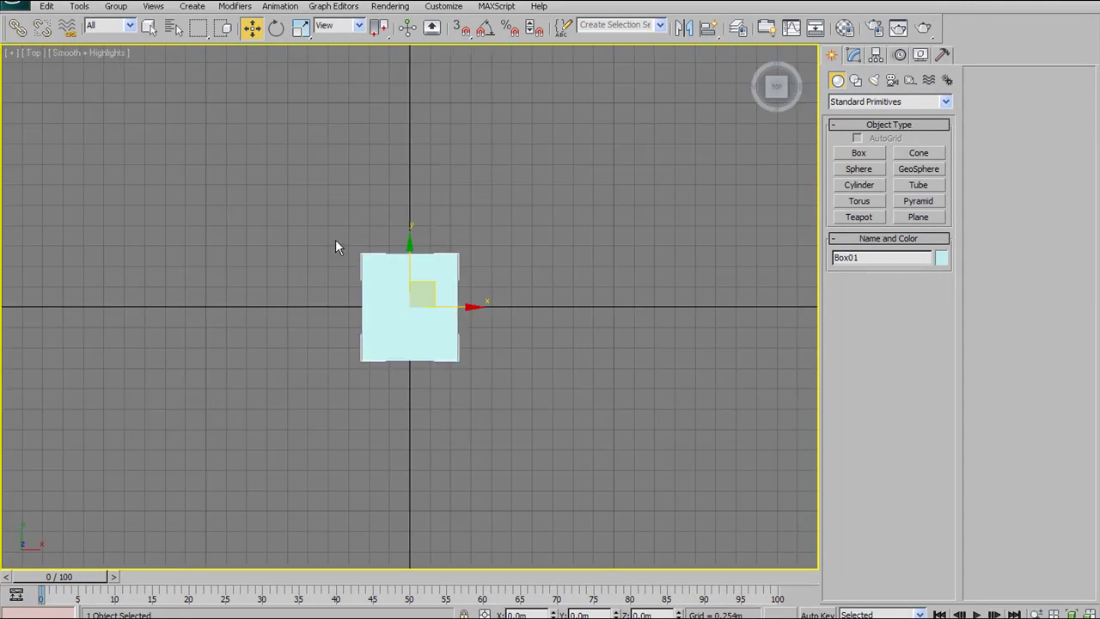
key(l)
scroll(424, 242, up, 3)
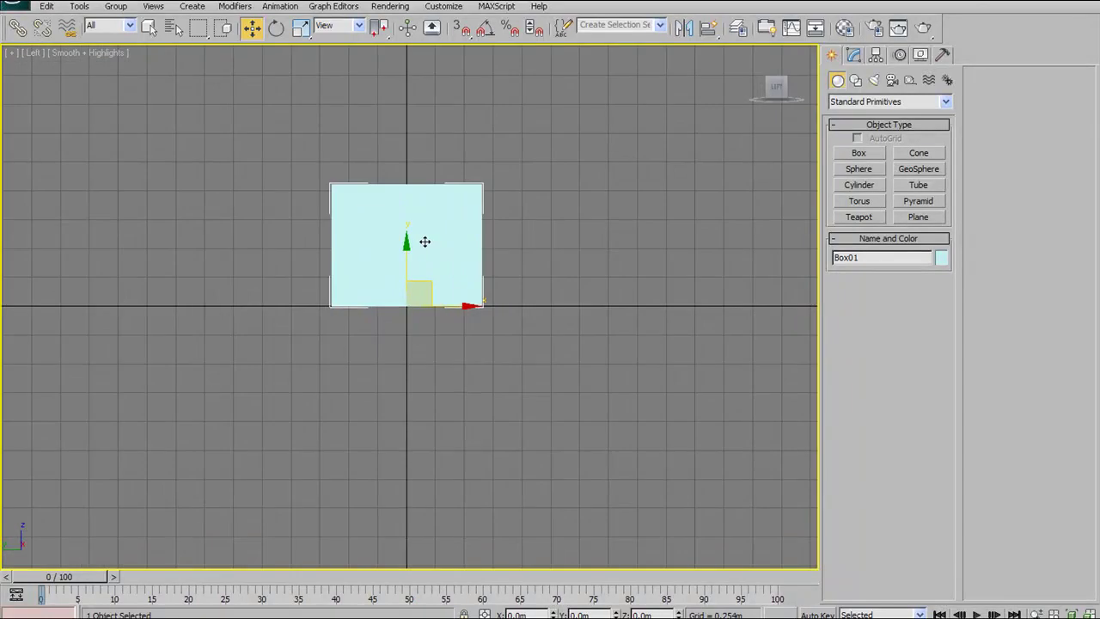
Step: Compare the box in wireframe and shaded display in the maximized Left view, ending in shaded display
mouse_move(422, 353)
middle_down()
mouse_move(418, 364)
mouse_move(430, 357)
middle_up()
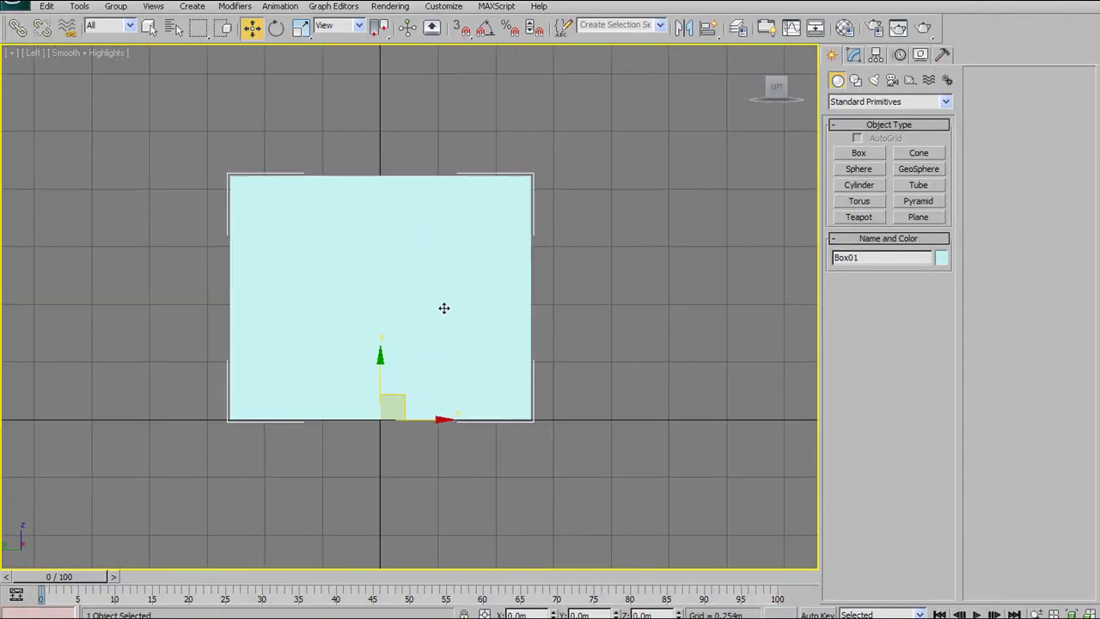
scroll(447, 275, down, 2)
mouse_move(444, 248)
middle_down()
mouse_move(444, 304)
mouse_move(407, 284)
mouse_move(462, 238)
middle_up()
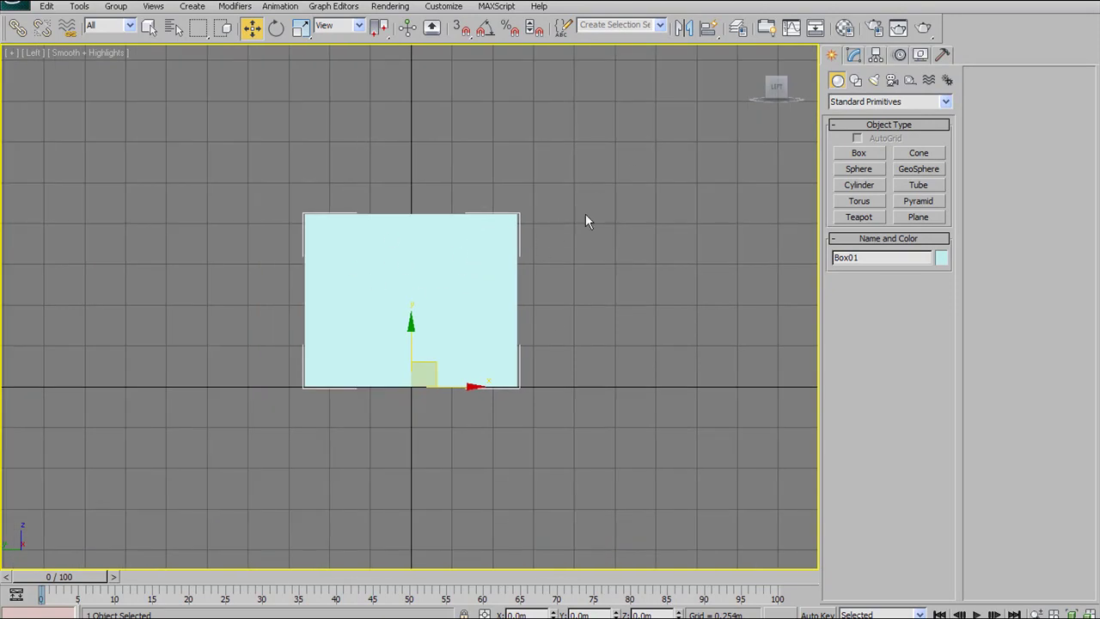
key(F3)
middle_drag(467, 248, 446, 225)
scroll(435, 212, up, 2)
key(F3)
key(F3)
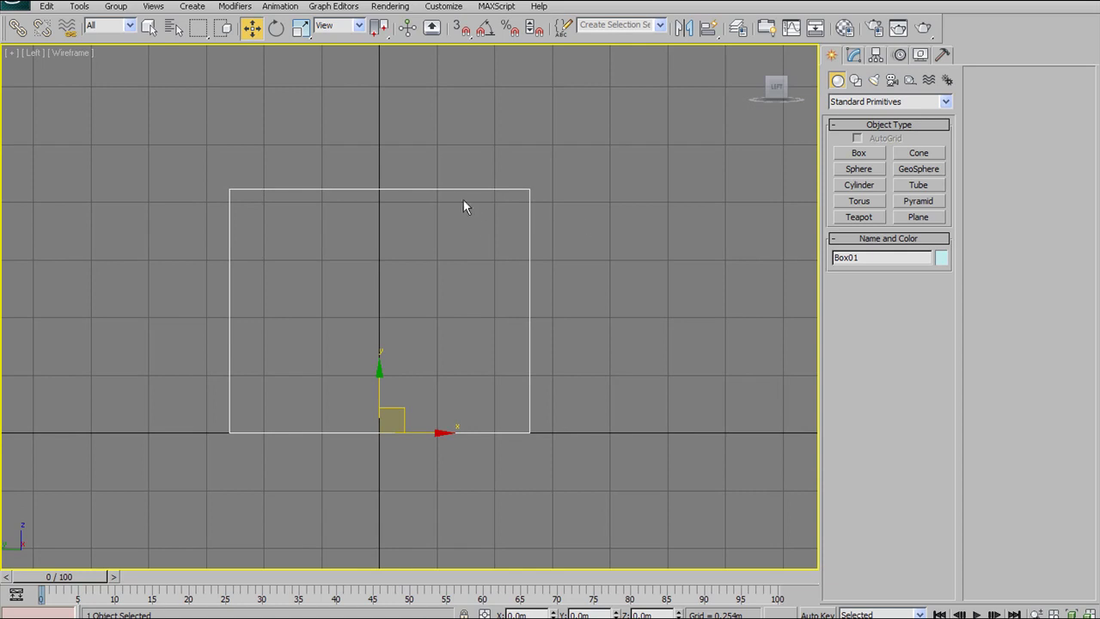
key(F3)
key(F3)
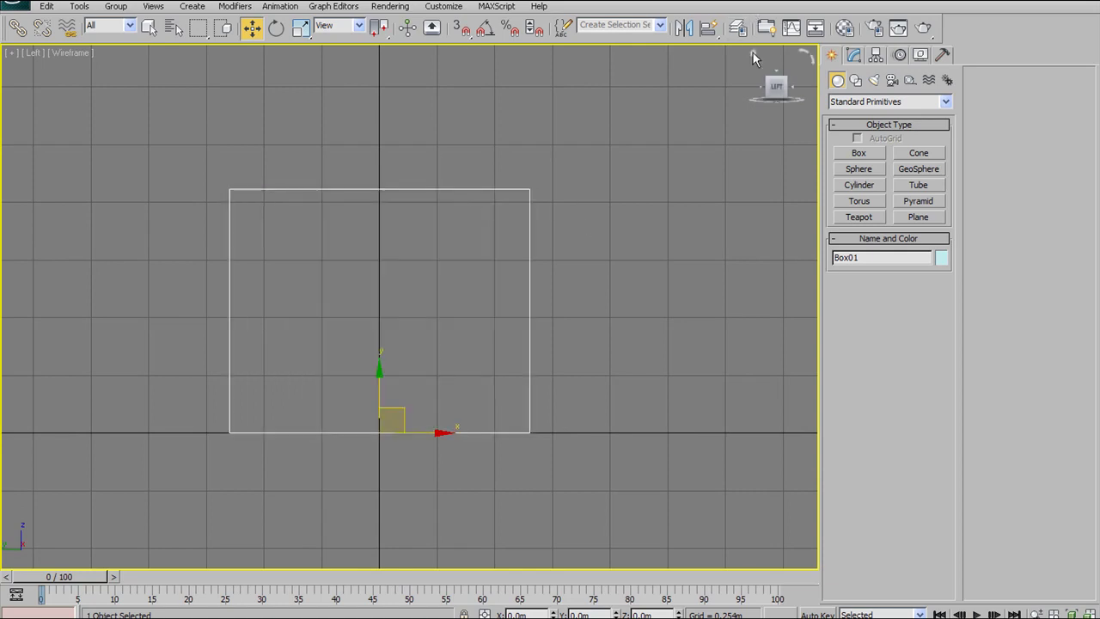
key(F3)
key(F3)
key(F3)
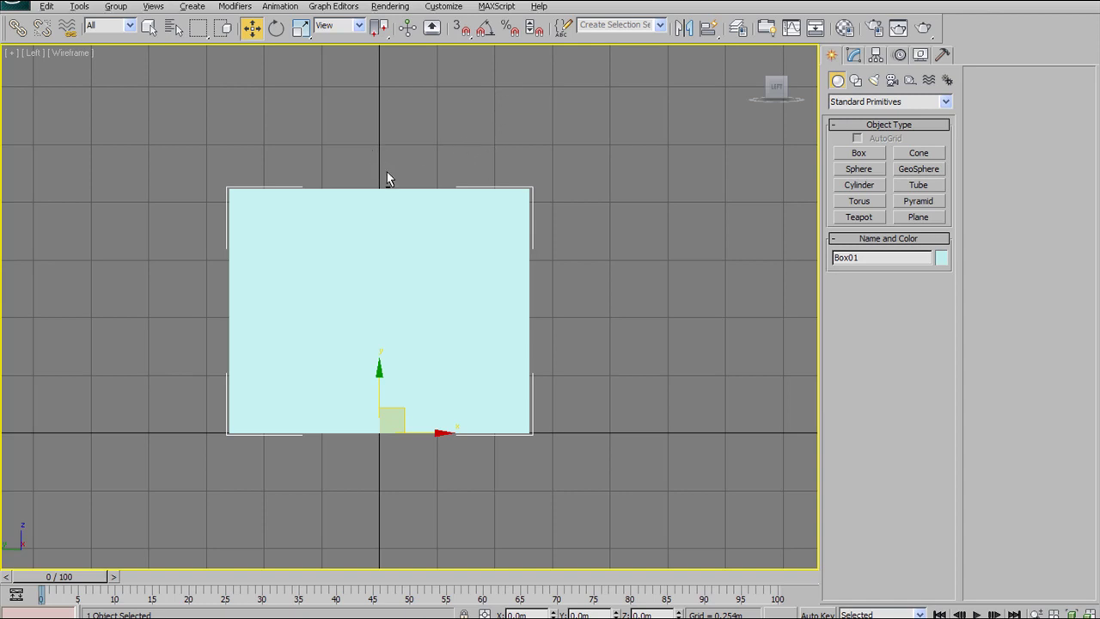
Step: Return to the four-viewport layout, switch the shaded Left viewport back to Perspective and maximize it
key(alt+w)
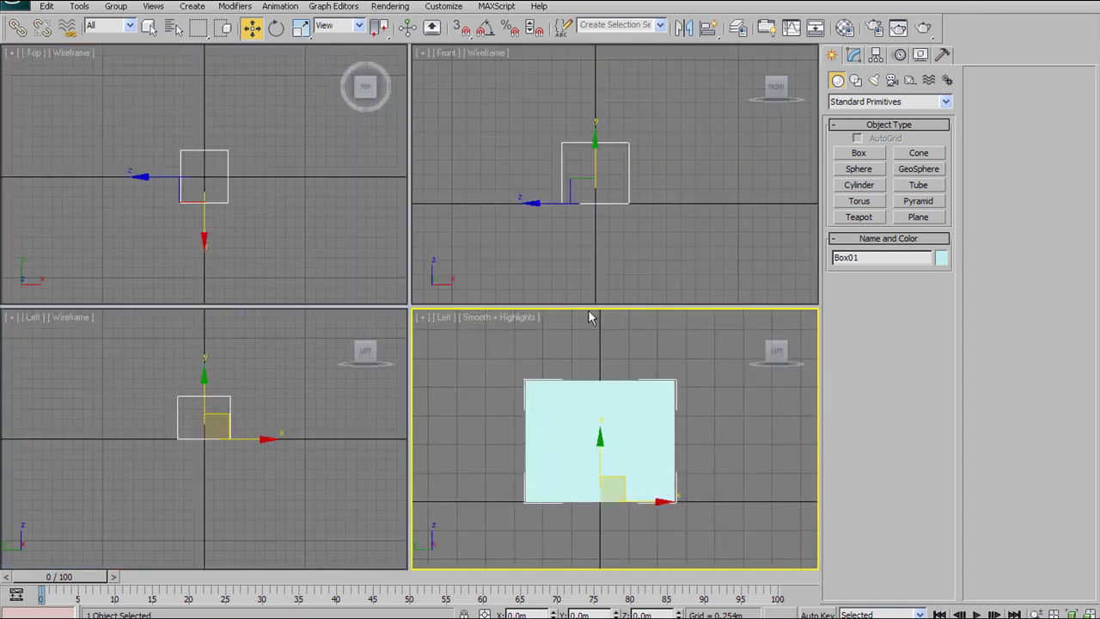
middle_drag(520, 103, 524, 107)
middle_drag(515, 362, 540, 380)
key(p)
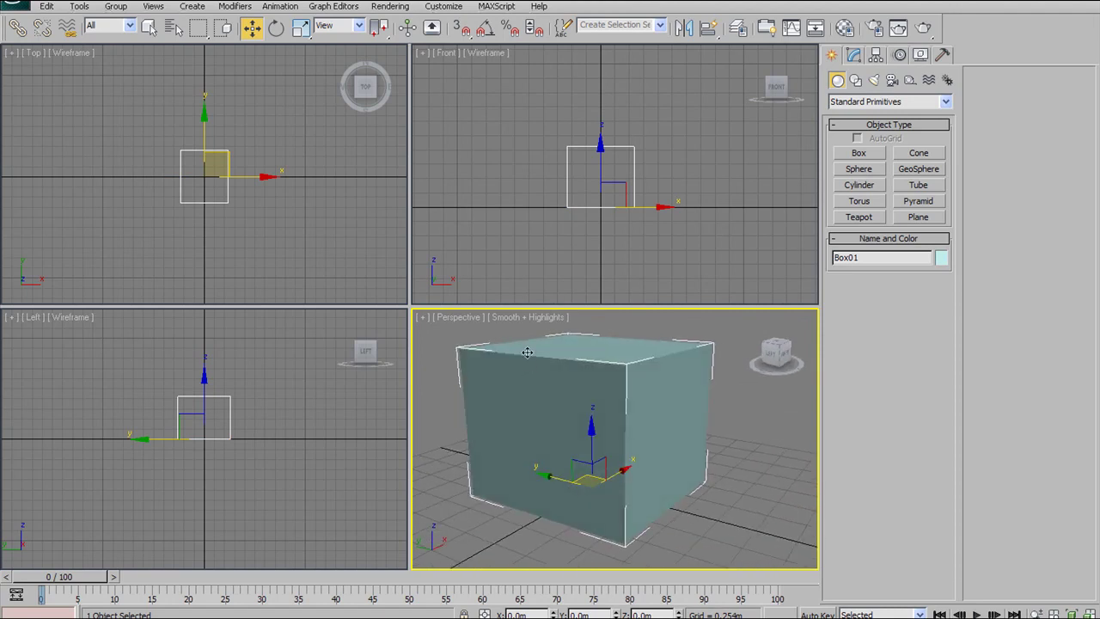
key(alt+w)
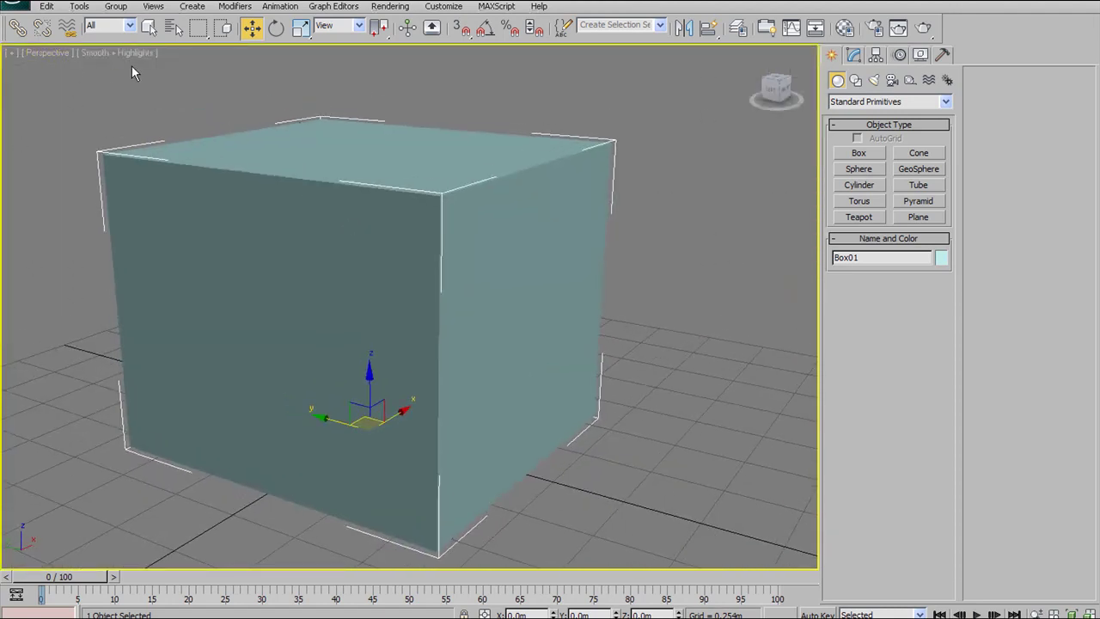
Step: Deselect the box and switch the maximized viewport through the Bottom and Orthographic views back to Perspective
click(47, 53)
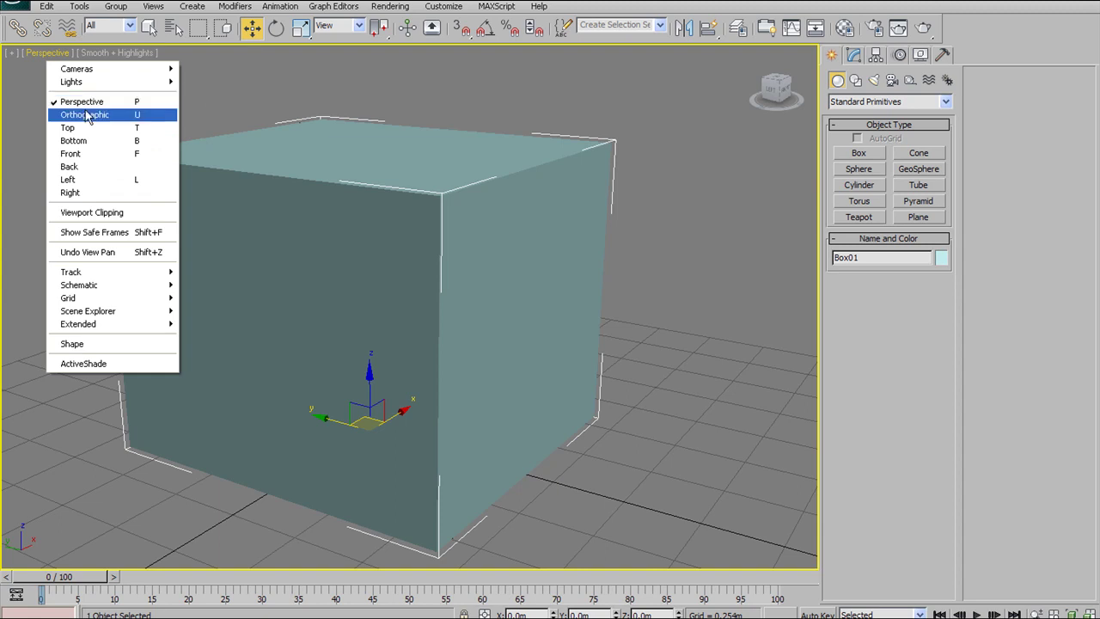
click(196, 81)
click(51, 51)
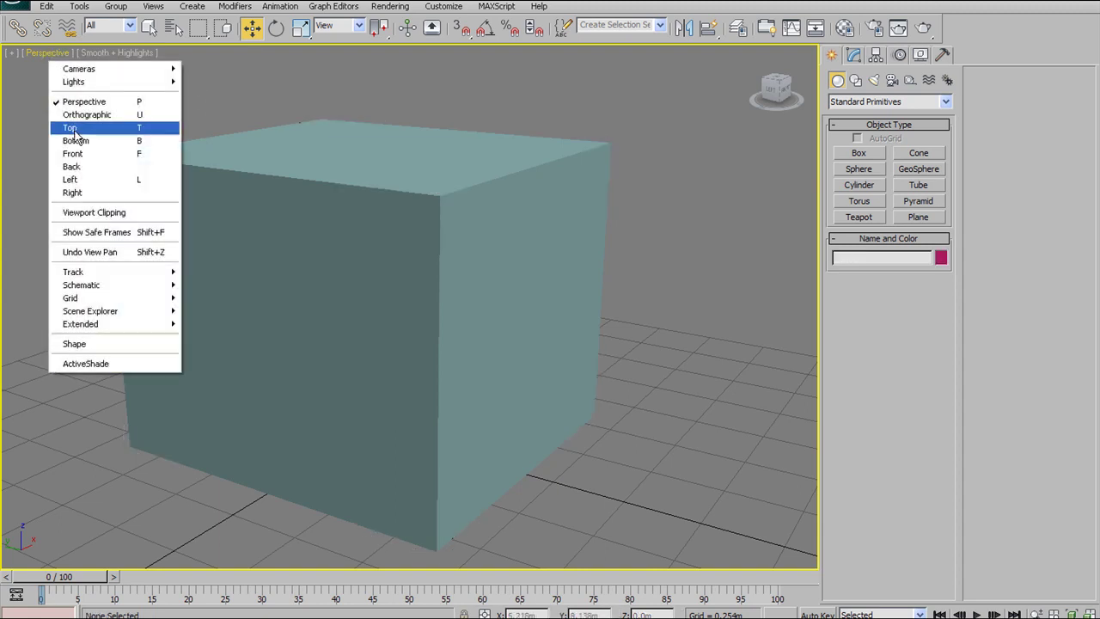
click(76, 140)
click(39, 53)
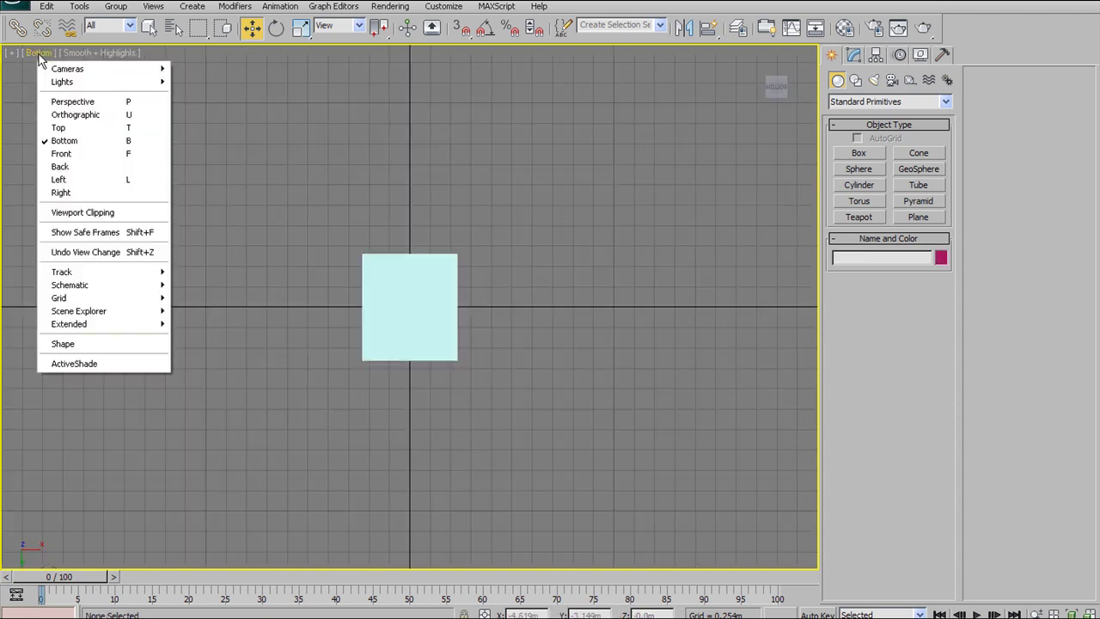
click(74, 114)
click(47, 54)
click(67, 100)
Step: Turn on edged faces for the shaded Perspective view and frame the whole box with its grid
mouse_move(519, 246)
alt+middle_down()
mouse_move(479, 177)
mouse_move(424, 275)
mouse_move(469, 369)
mouse_move(395, 320)
mouse_move(441, 312)
mouse_move(437, 267)
mouse_move(415, 235)
mouse_move(435, 268)
mouse_move(496, 263)
mouse_move(484, 245)
mouse_move(422, 224)
mouse_move(448, 225)
mouse_move(450, 216)
alt+middle_up()
scroll(435, 255, up, 3)
key(F4)
scroll(412, 268, up, 3)
scroll(422, 223, down, 3)
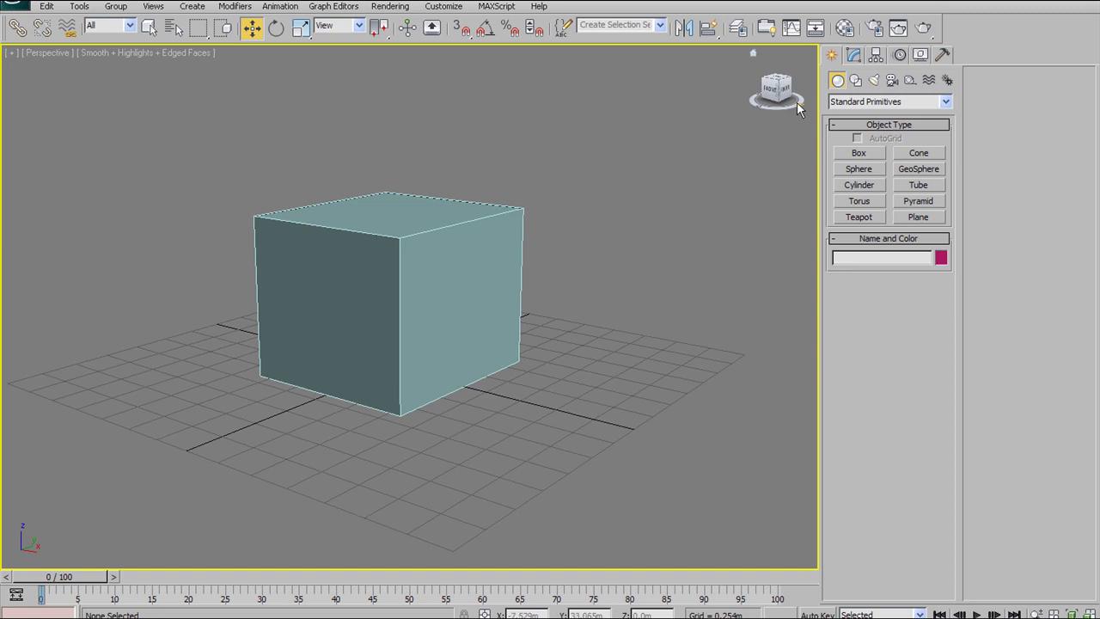
Step: Spin the view around the box with the ViewCube and snap it to the Right, Front, Bottom and Back faces
mouse_move(797, 106)
mouse_down()
mouse_move(807, 105)
mouse_move(774, 105)
mouse_move(815, 105)
mouse_move(799, 106)
mouse_up()
alt+middle_drag(477, 179, 503, 207)
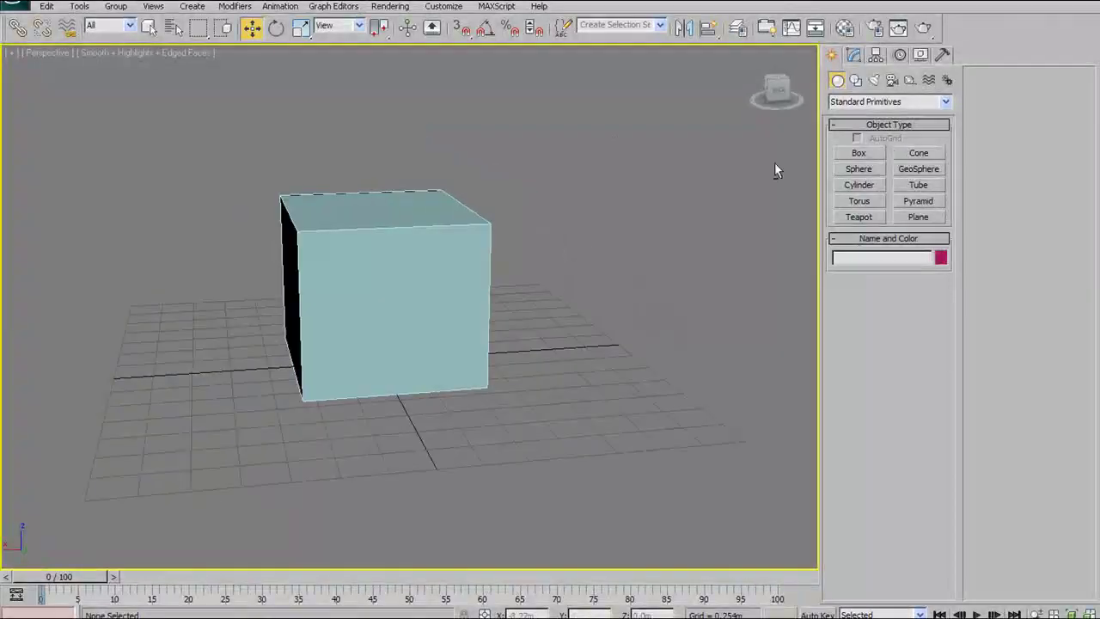
drag(776, 109, 770, 97)
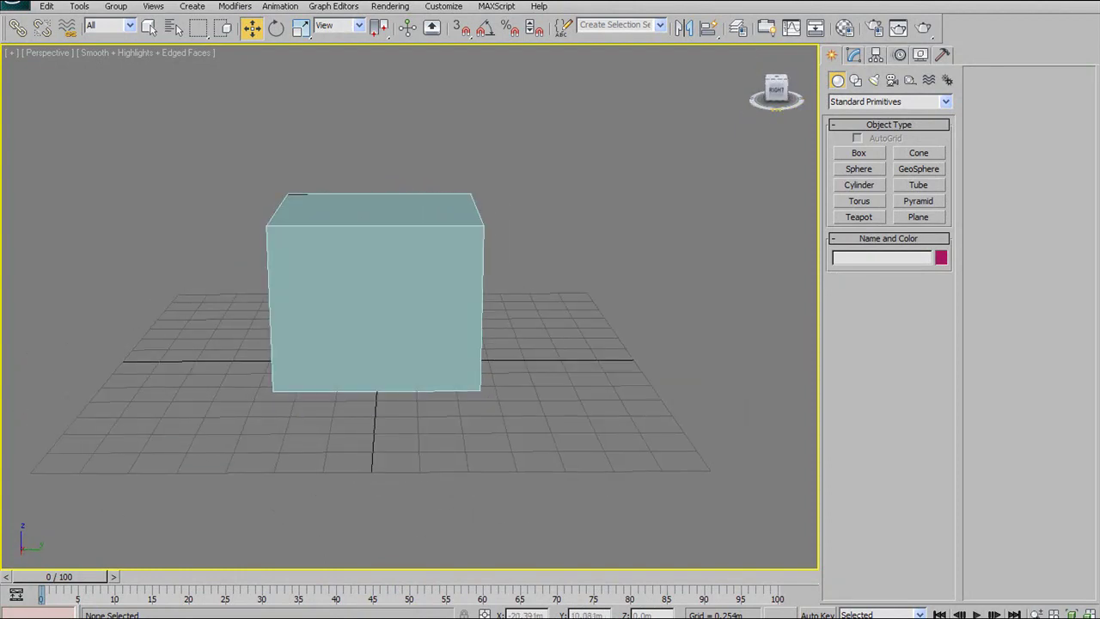
click(783, 99)
click(770, 97)
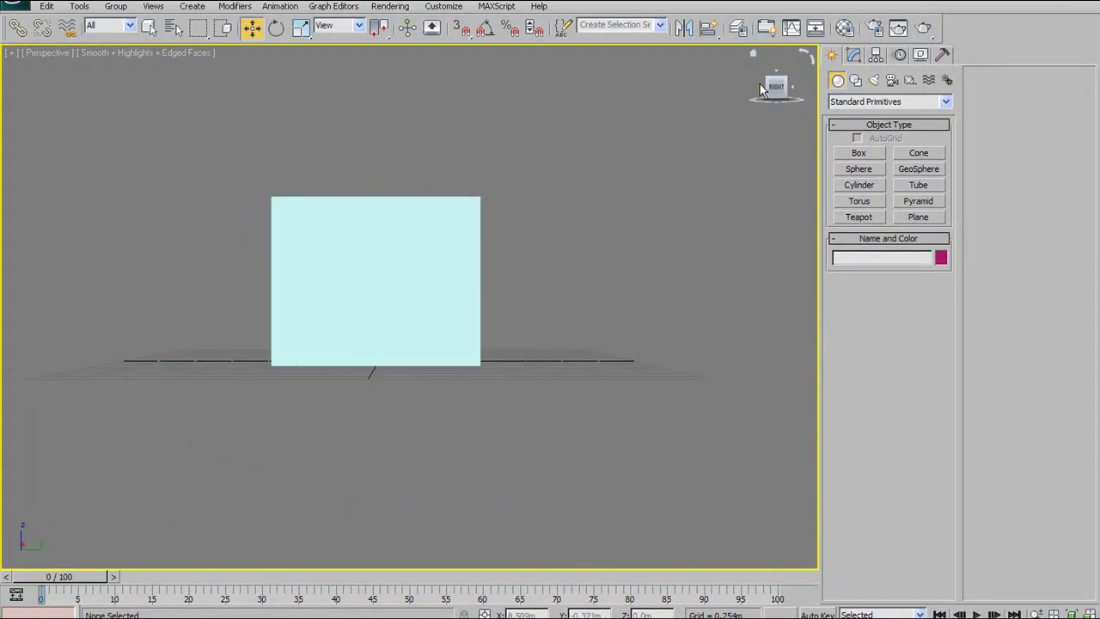
click(760, 92)
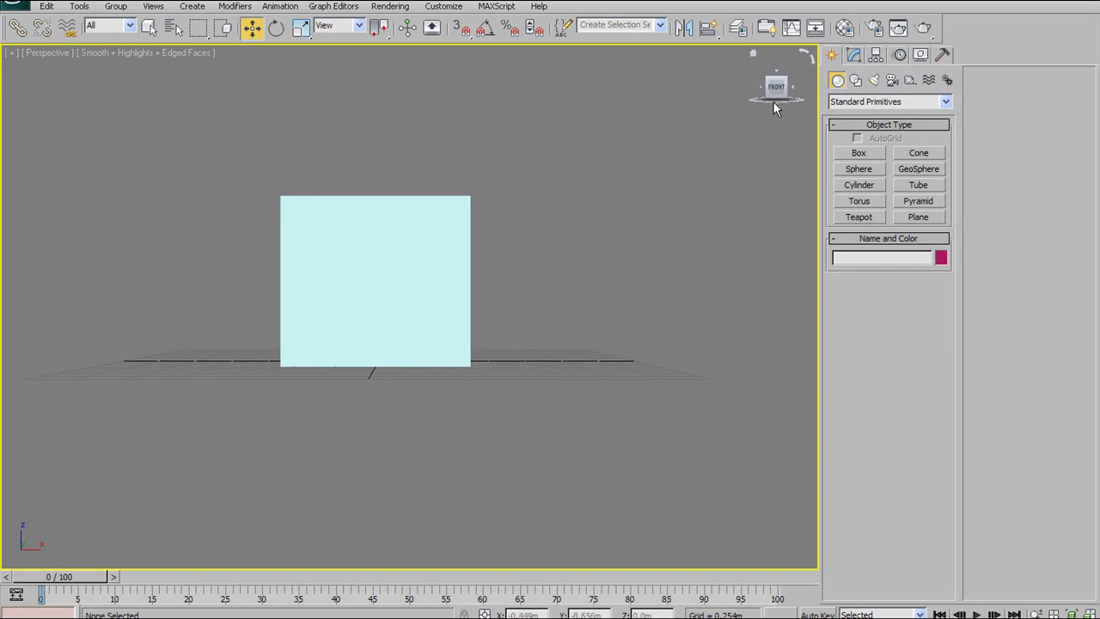
click(773, 100)
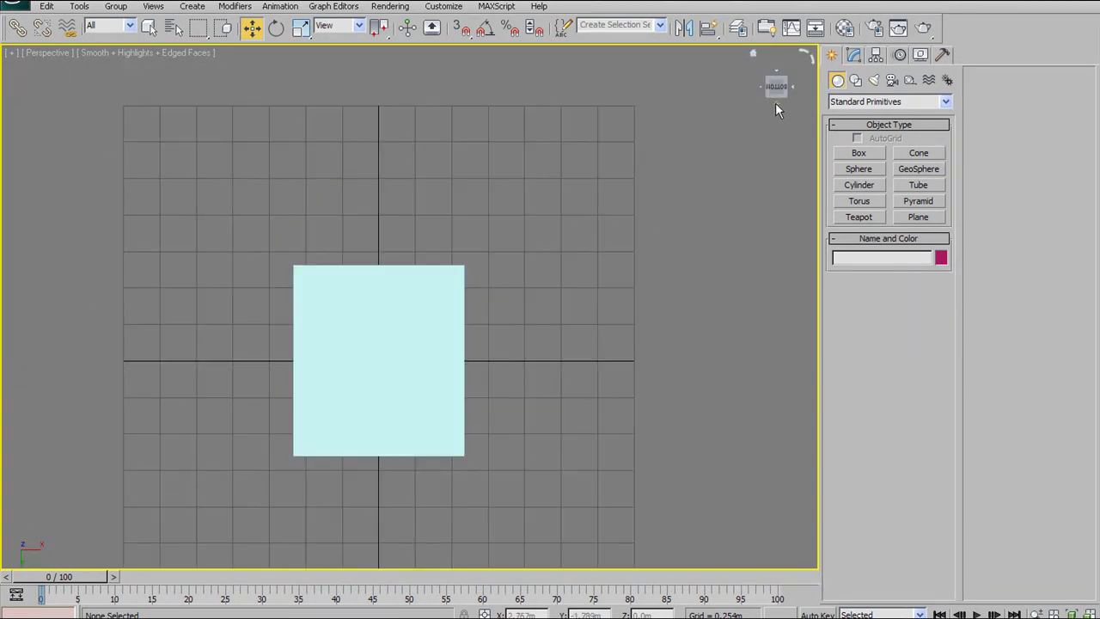
click(775, 102)
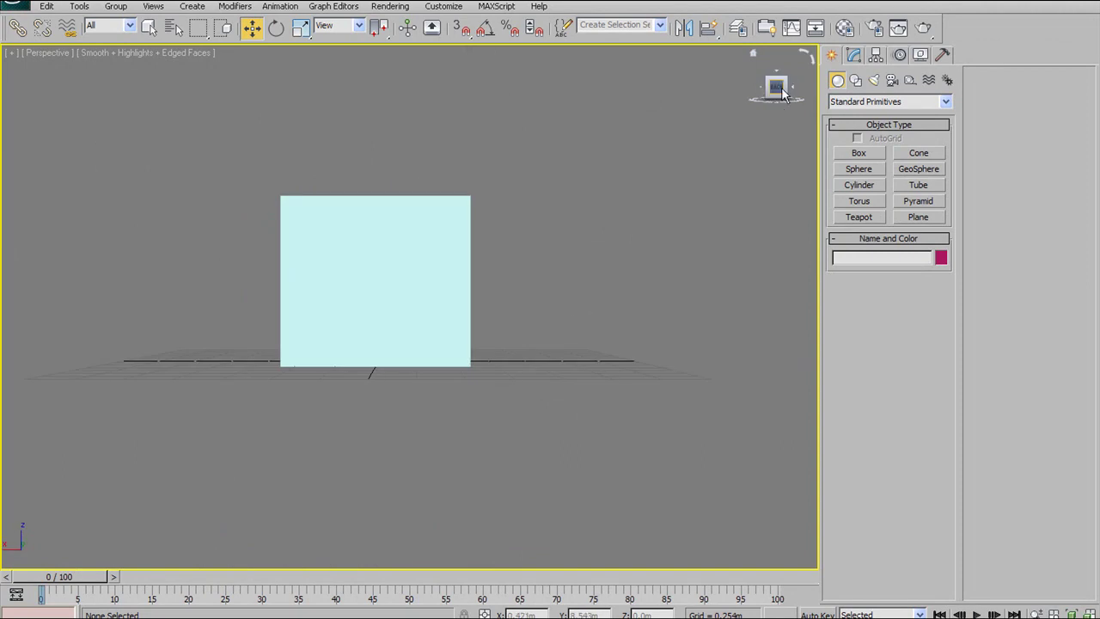
click(770, 102)
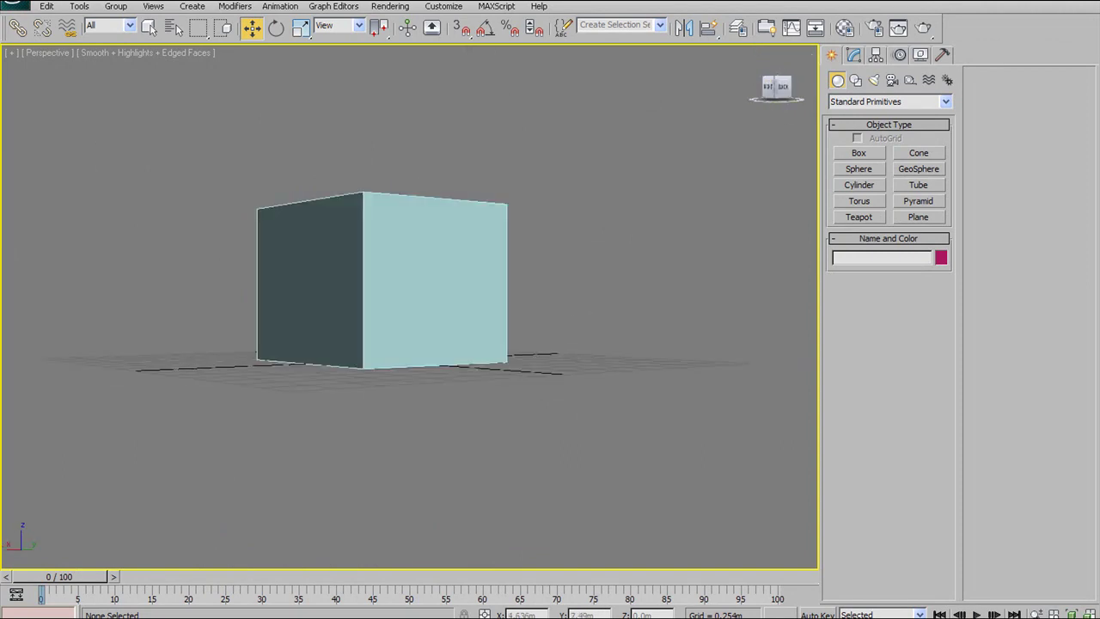
Step: Rotate the Perspective view freely around the box and snap it to corner angles with the ViewCube
drag(782, 102, 785, 101)
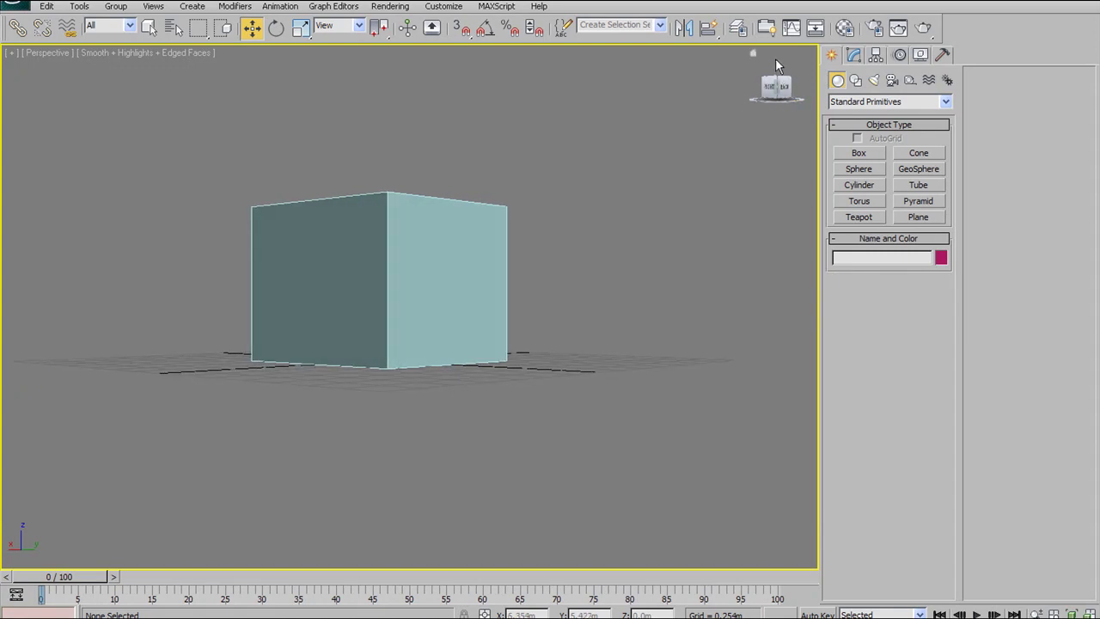
alt+middle_drag(621, 151, 538, 158)
drag(784, 99, 762, 87)
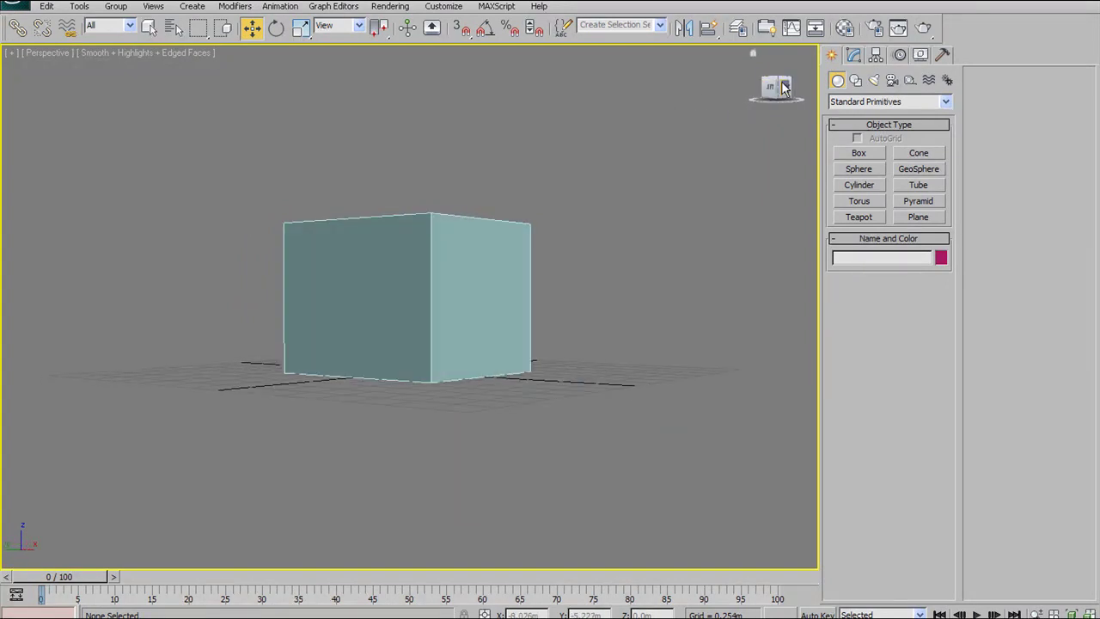
click(778, 90)
alt+middle_drag(512, 77, 514, 133)
click(777, 88)
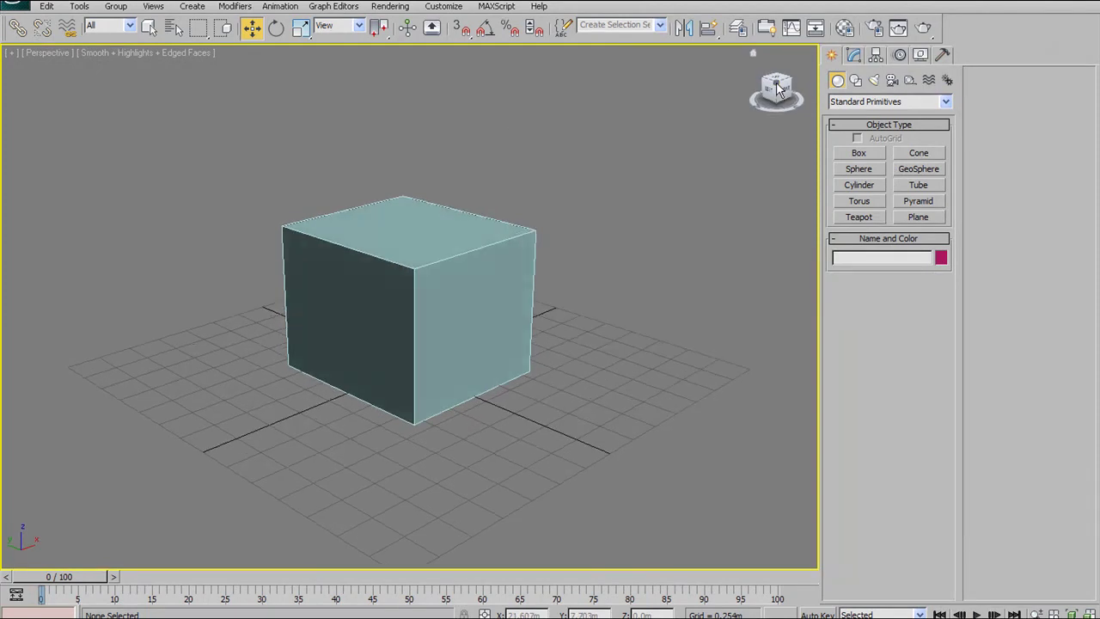
middle_drag(651, 164, 654, 101)
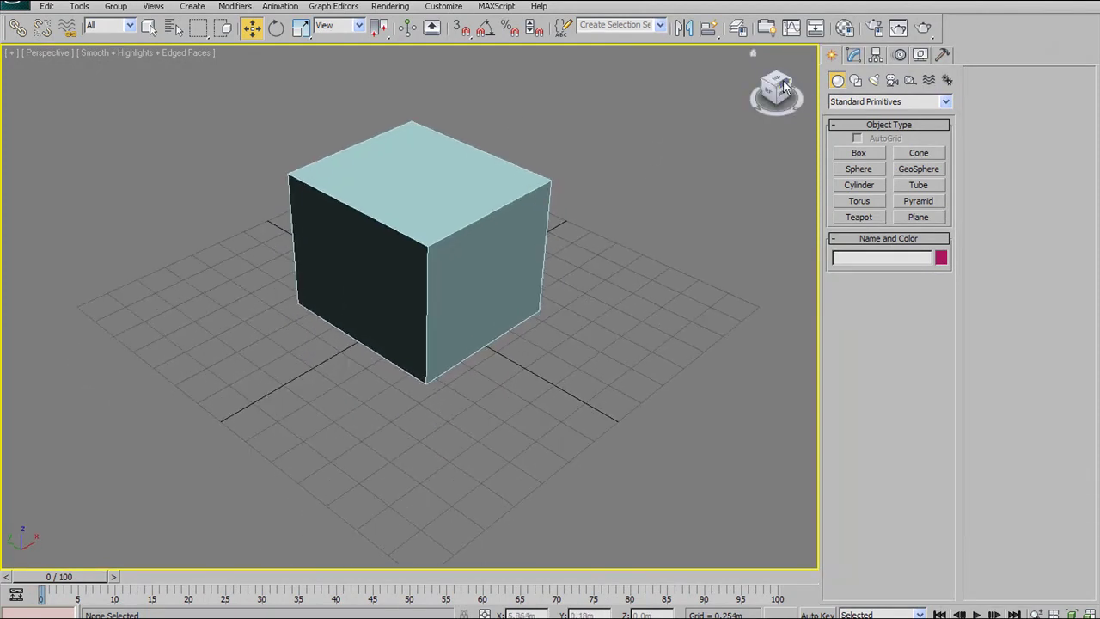
click(792, 81)
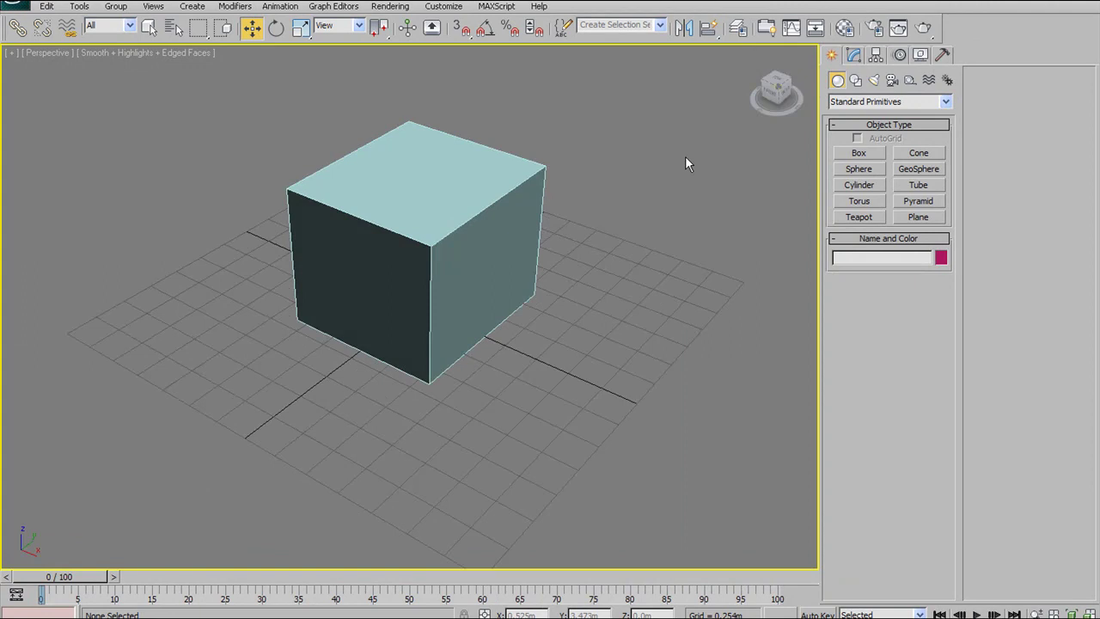
Step: View the box from different vertical edges around its Front, Right and Back sides using the ViewCube
click(779, 101)
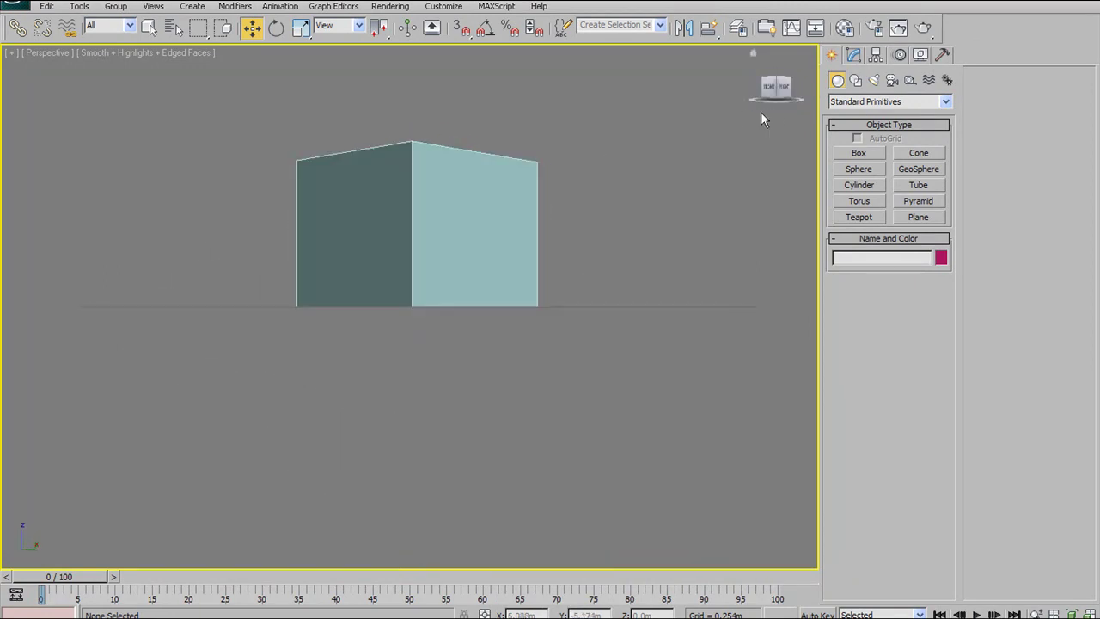
alt+middle_drag(560, 126, 669, 151)
alt+middle_drag(556, 126, 432, 164)
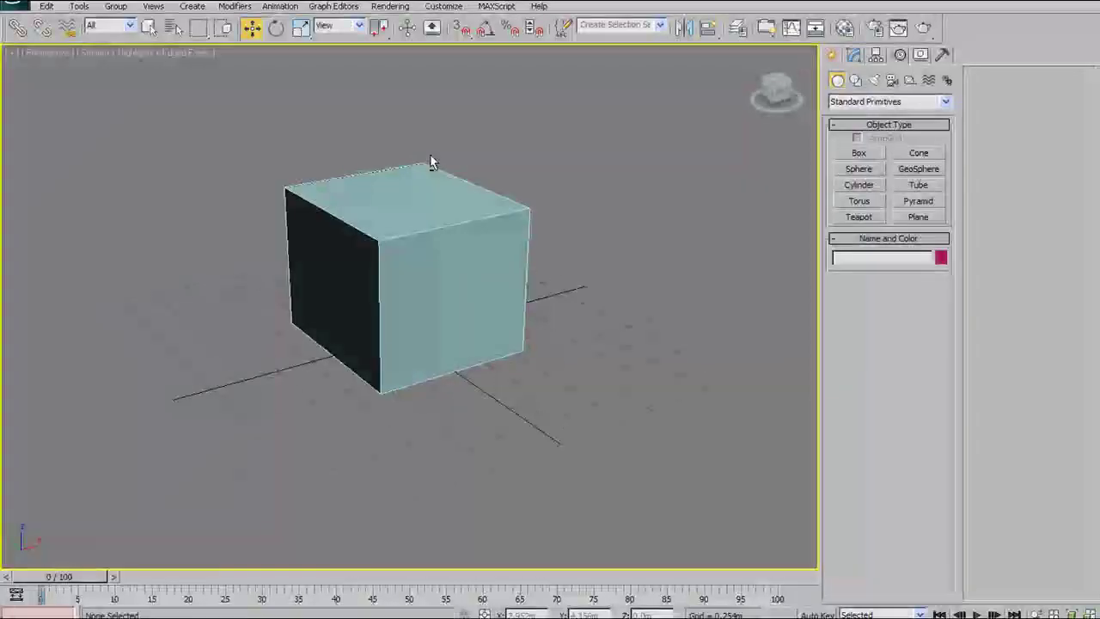
click(764, 95)
click(794, 88)
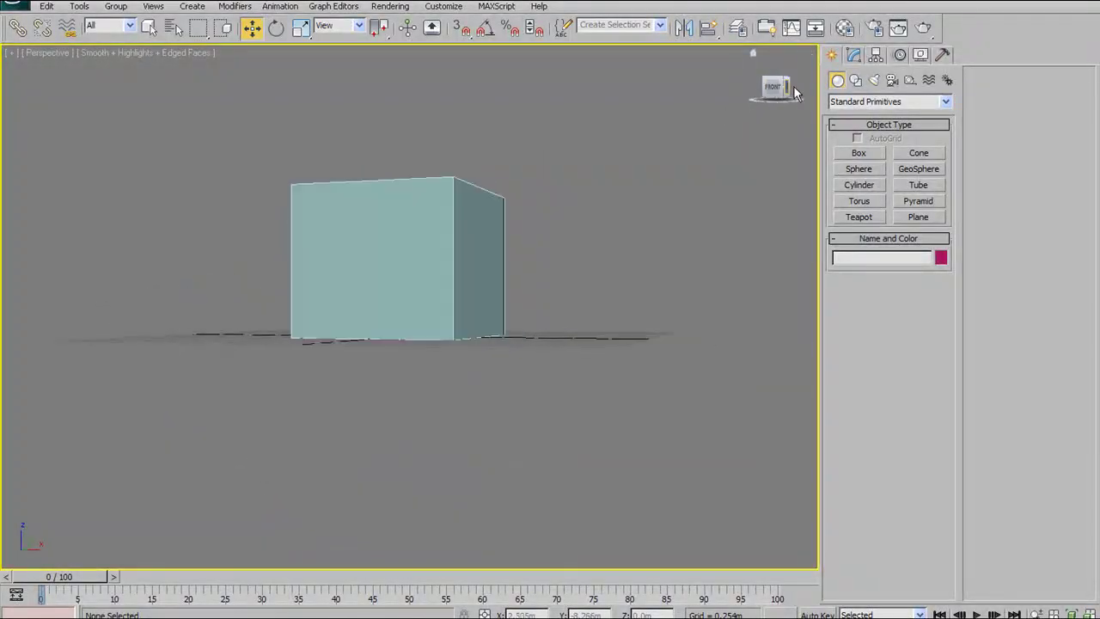
click(795, 91)
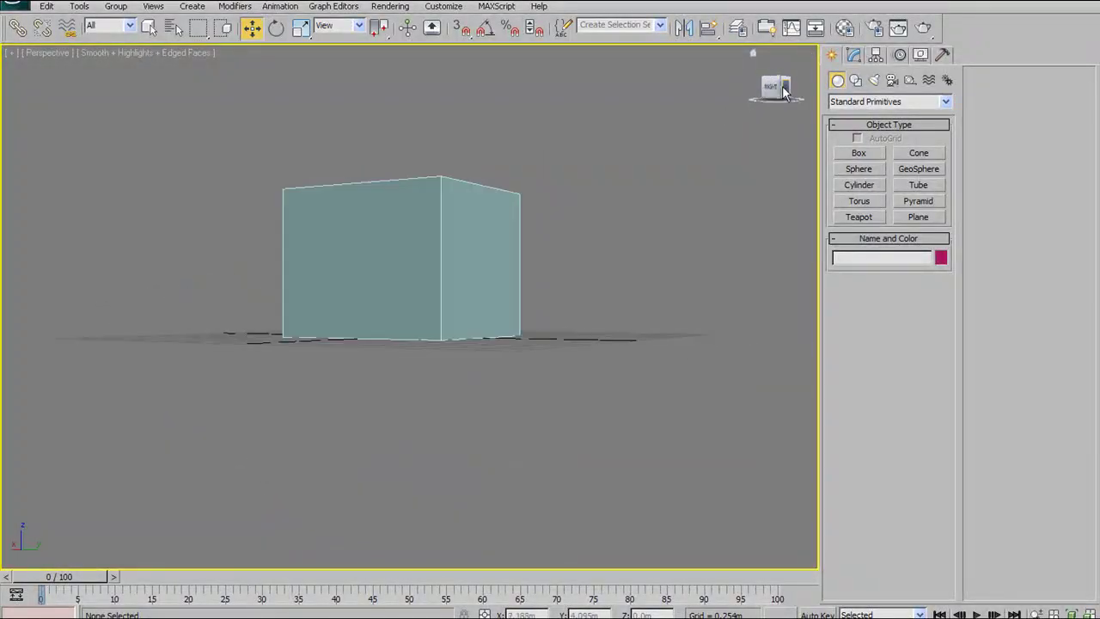
click(765, 88)
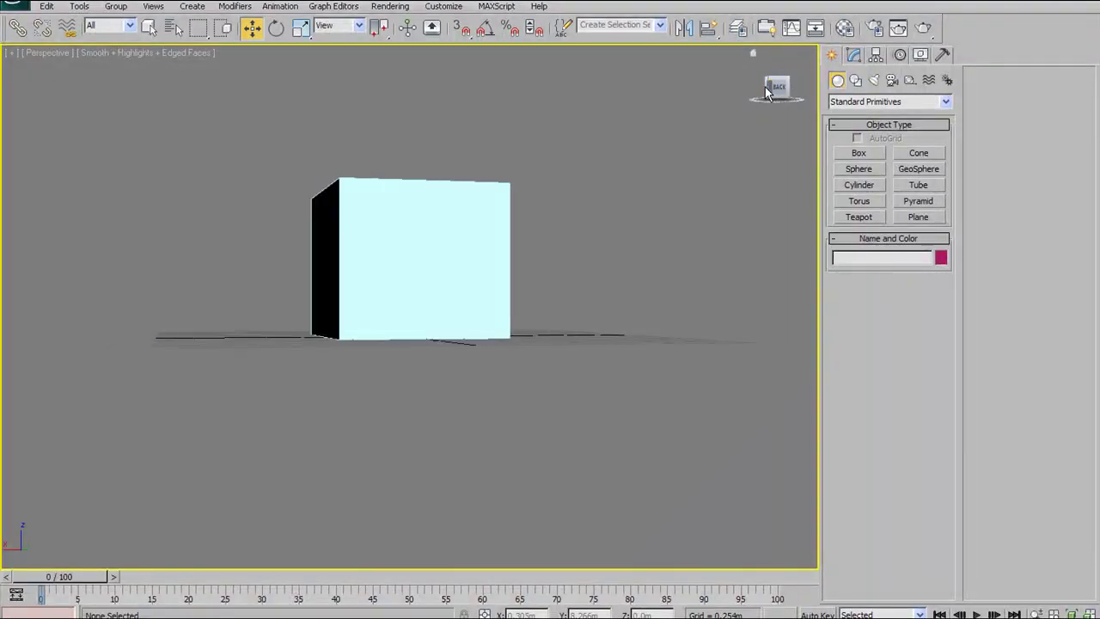
middle_drag(482, 148, 298, 146)
click(787, 83)
Step: Select the box and hide its selection brackets, checking it from several angles in the Perspective view
click(433, 224)
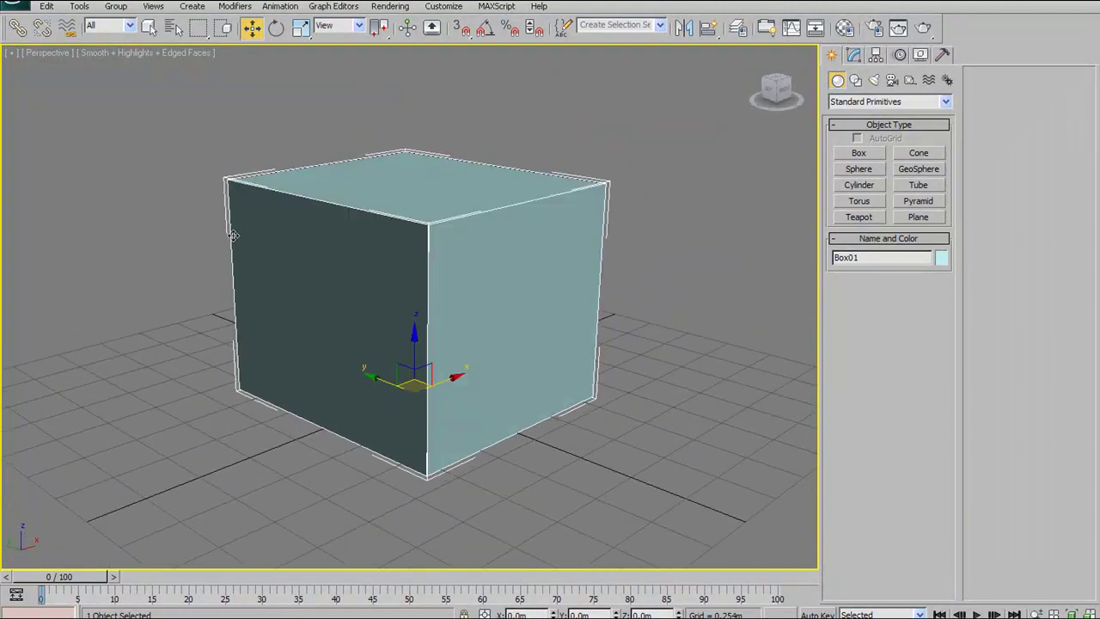
alt+middle_drag(435, 178, 656, 289)
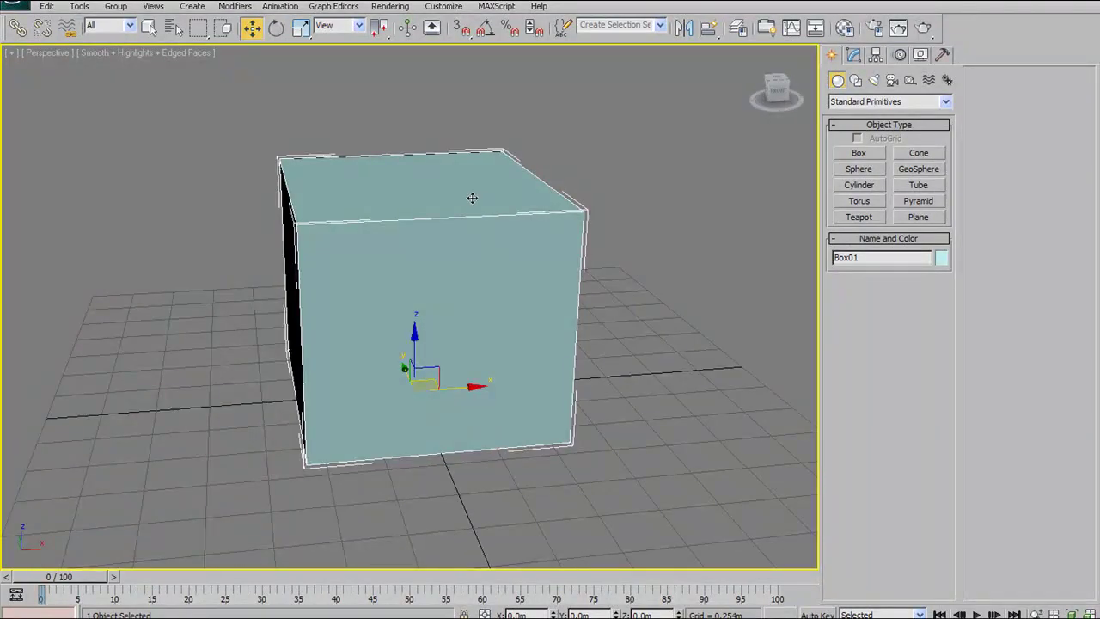
alt+middle_drag(379, 190, 297, 182)
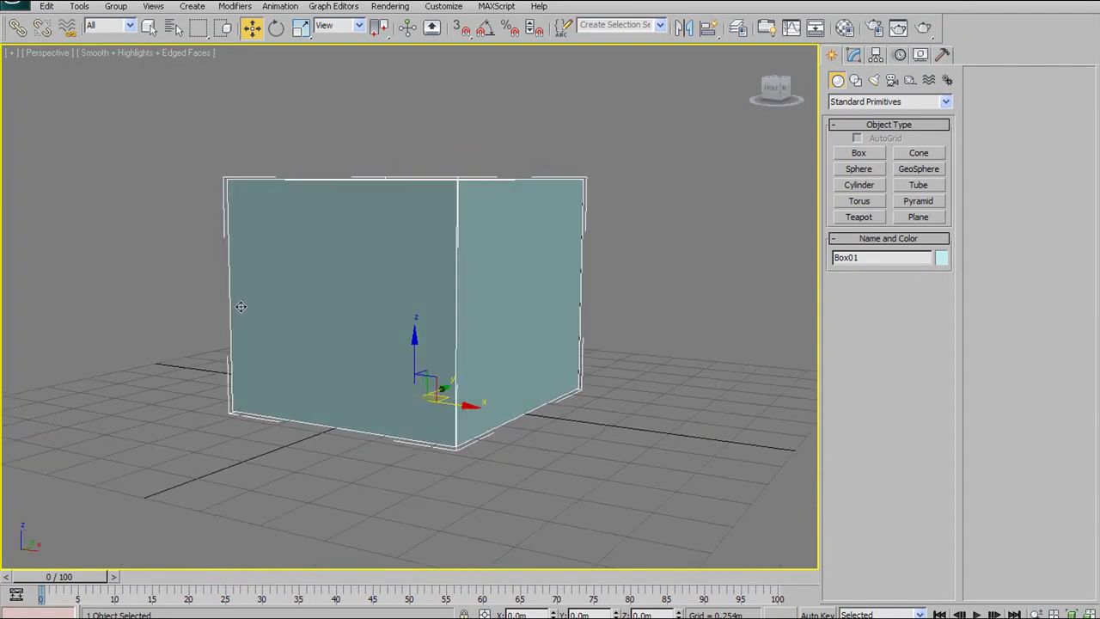
alt+middle_drag(247, 332, 292, 348)
alt+middle_drag(409, 119, 487, 268)
key(j)
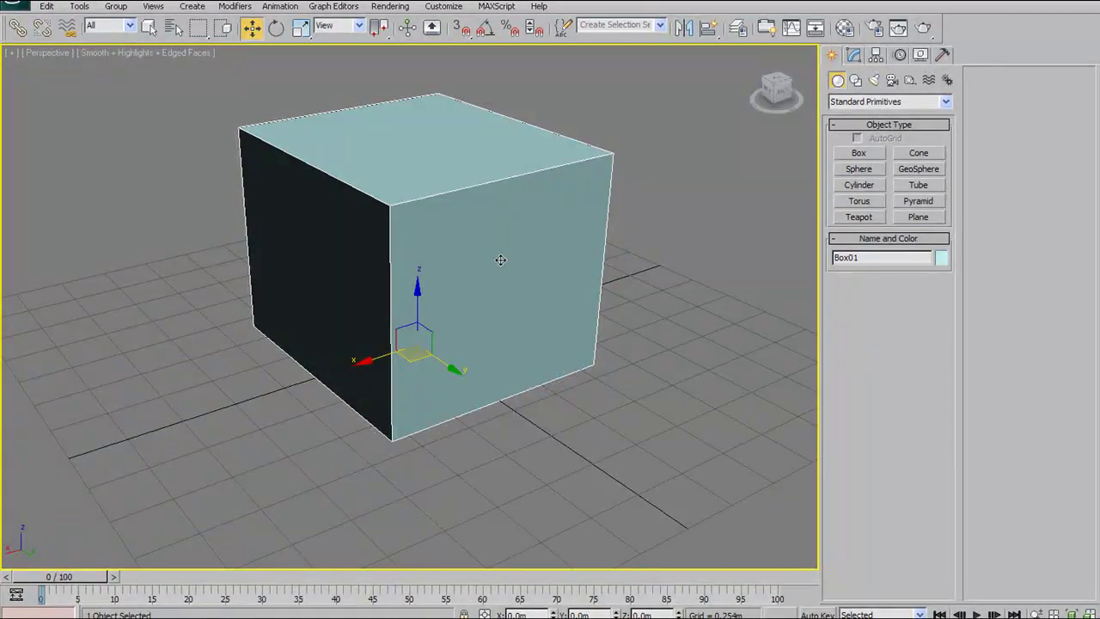
alt+middle_drag(495, 154, 360, 188)
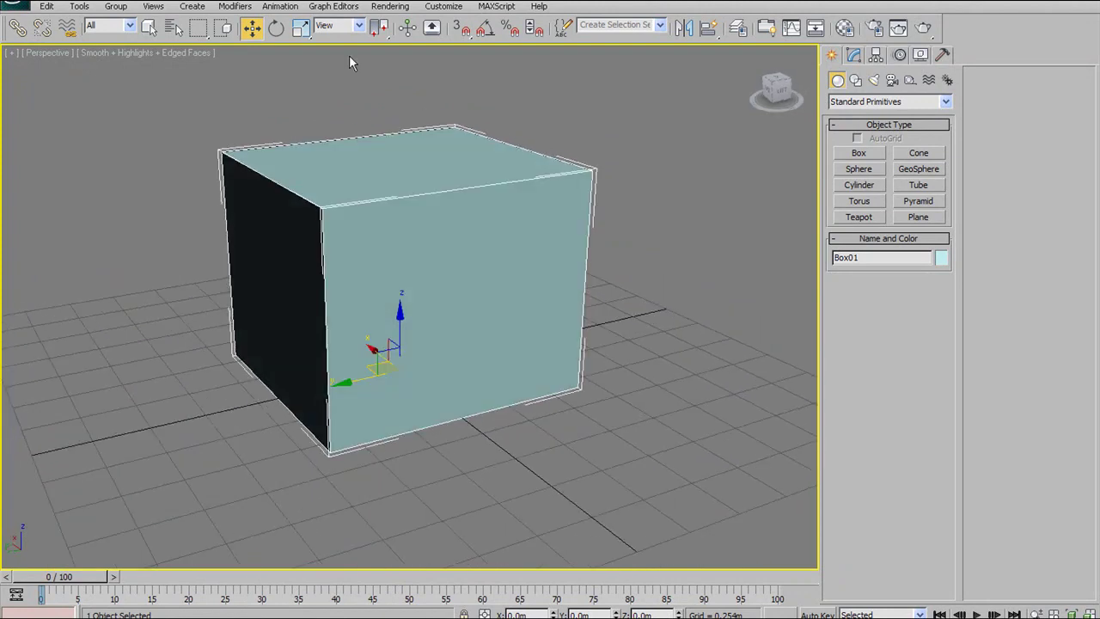
alt+middle_drag(396, 74, 388, 260)
scroll(380, 180, down, 3)
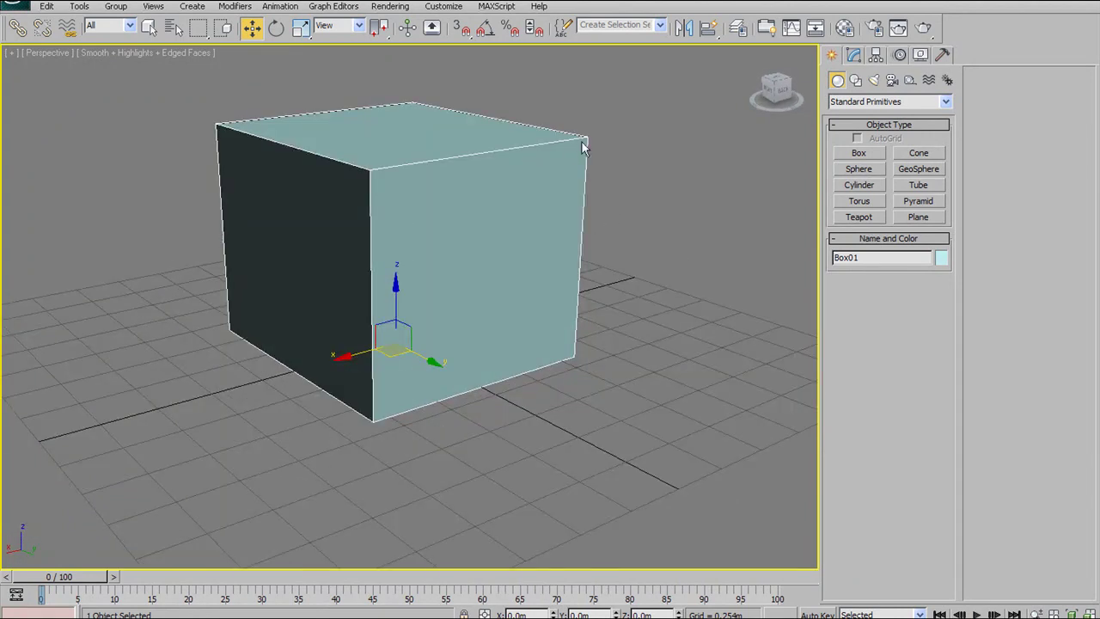
Step: Examine the box's corners and edges without selection brackets, orbiting around it in the Perspective view
click(571, 122)
click(543, 148)
click(588, 101)
click(581, 135)
alt+middle_drag(382, 184, 281, 196)
alt+middle_drag(356, 185, 268, 183)
alt+middle_drag(425, 201, 348, 186)
mouse_move(401, 156)
middle_down()
mouse_move(373, 182)
mouse_move(390, 194)
mouse_move(438, 170)
mouse_move(633, 169)
mouse_move(508, 206)
mouse_move(422, 171)
mouse_move(418, 189)
mouse_move(317, 183)
mouse_move(518, 189)
mouse_move(517, 168)
mouse_move(361, 173)
mouse_move(287, 163)
mouse_move(432, 144)
mouse_move(321, 152)
mouse_move(275, 169)
mouse_move(427, 180)
mouse_move(403, 176)
mouse_move(418, 146)
mouse_move(320, 146)
mouse_move(324, 184)
mouse_move(418, 174)
mouse_move(392, 167)
middle_up()
Step: Turn off Edged Faces and toggle the Perspective view repeatedly between Wireframe and Smooth + Highlights shading
key(F4)
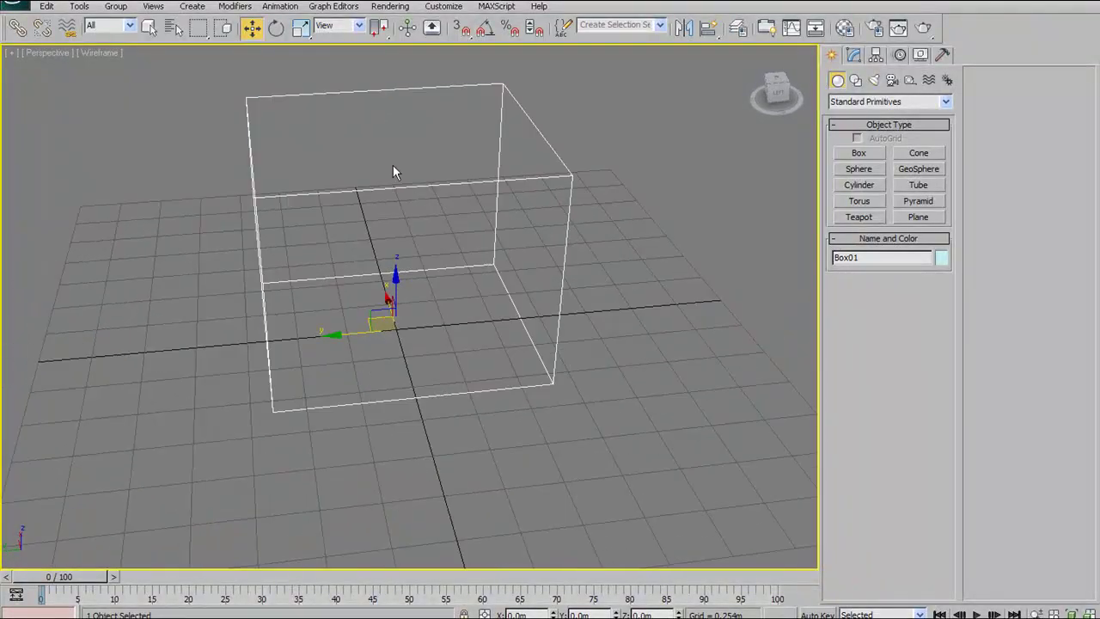
key(F3)
key(F3)
key(F3)
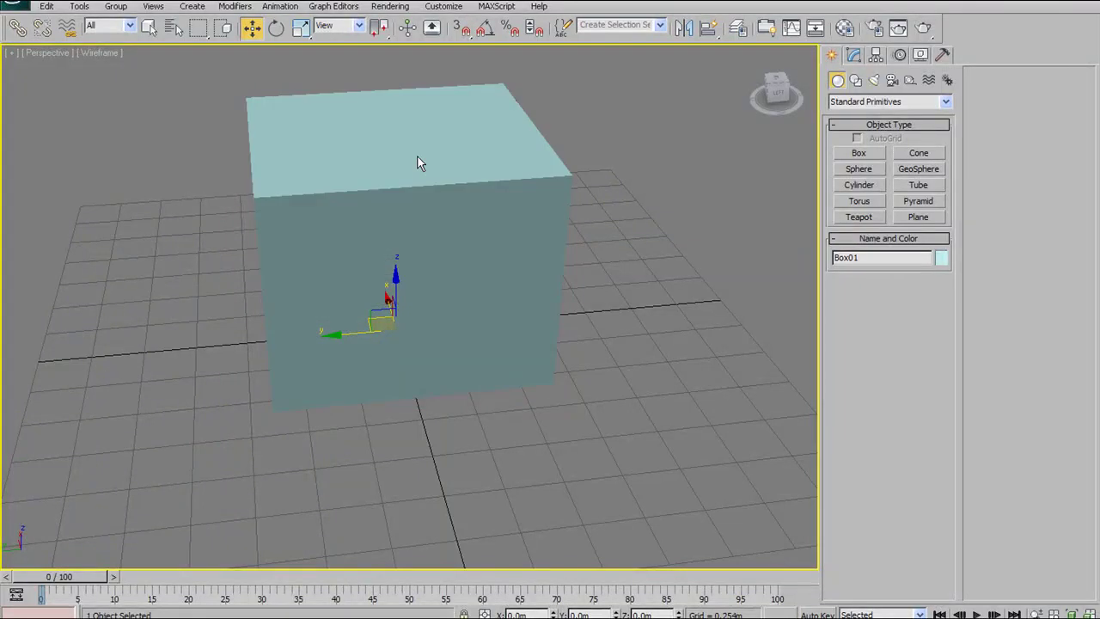
key(F3)
key(F3)
key(F3)
key(F3)
key(F3)
key(F3)
key(F3)
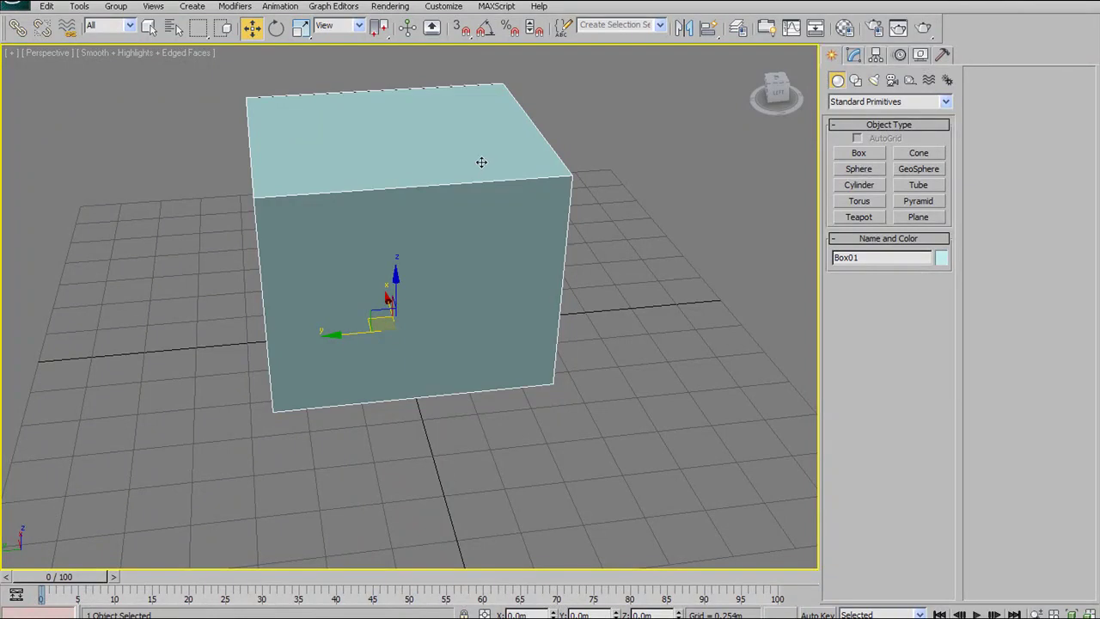
Step: Toggle between Wireframe and Smooth + Highlights with Edged Faces turned on, and finish with the shaded, edged box
key(F3)
key(F3)
key(F3)
key(F3)
key(F3)
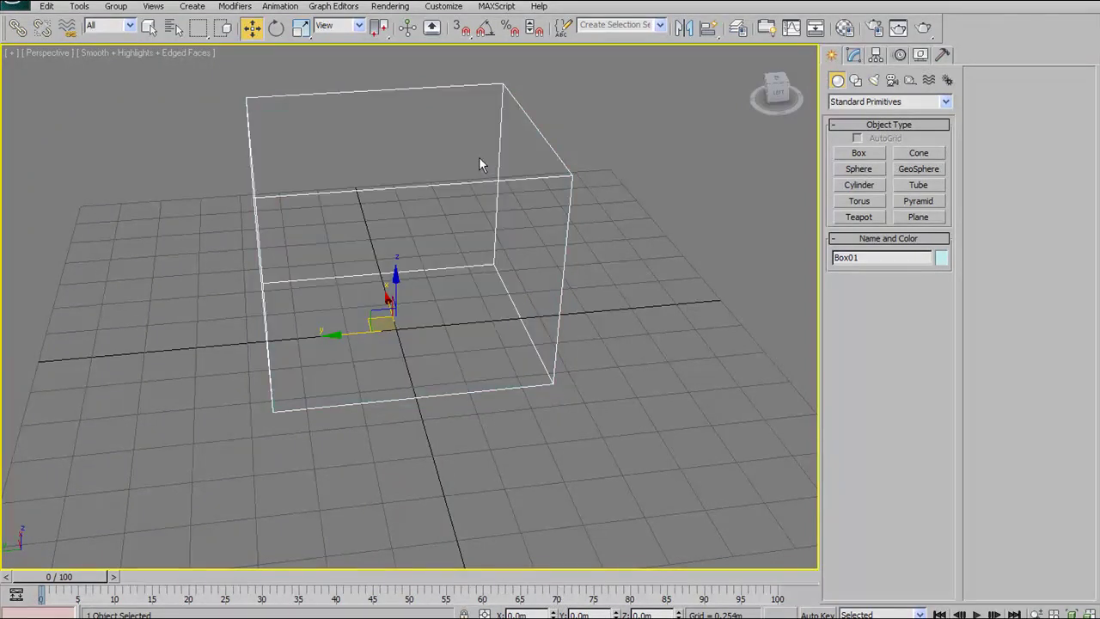
key(F3)
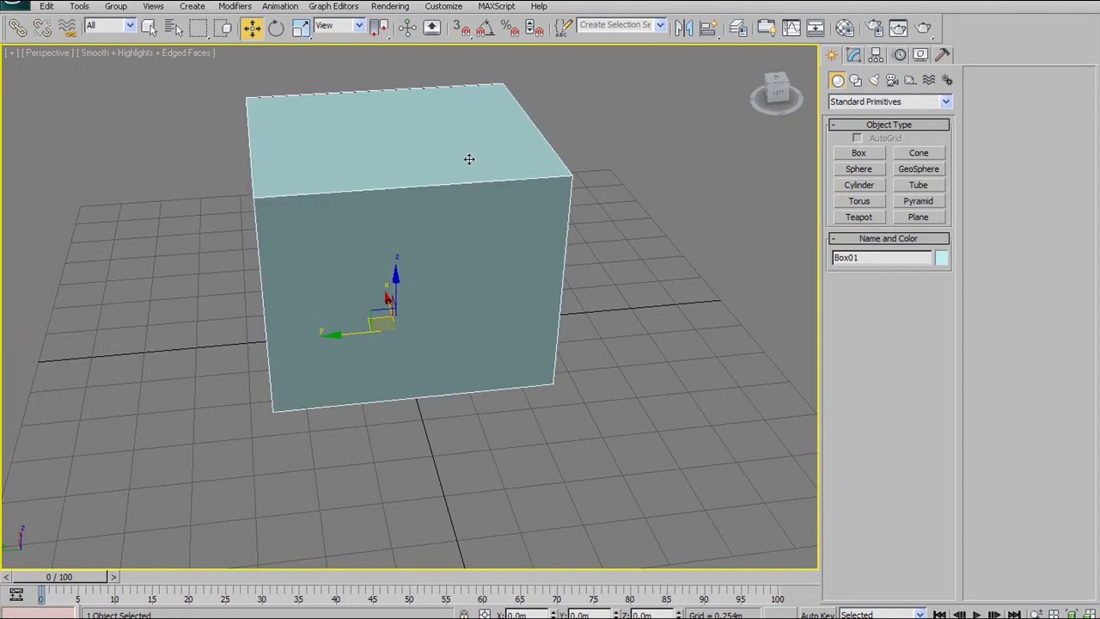
key(F4)
alt+middle_drag(459, 138, 390, 181)
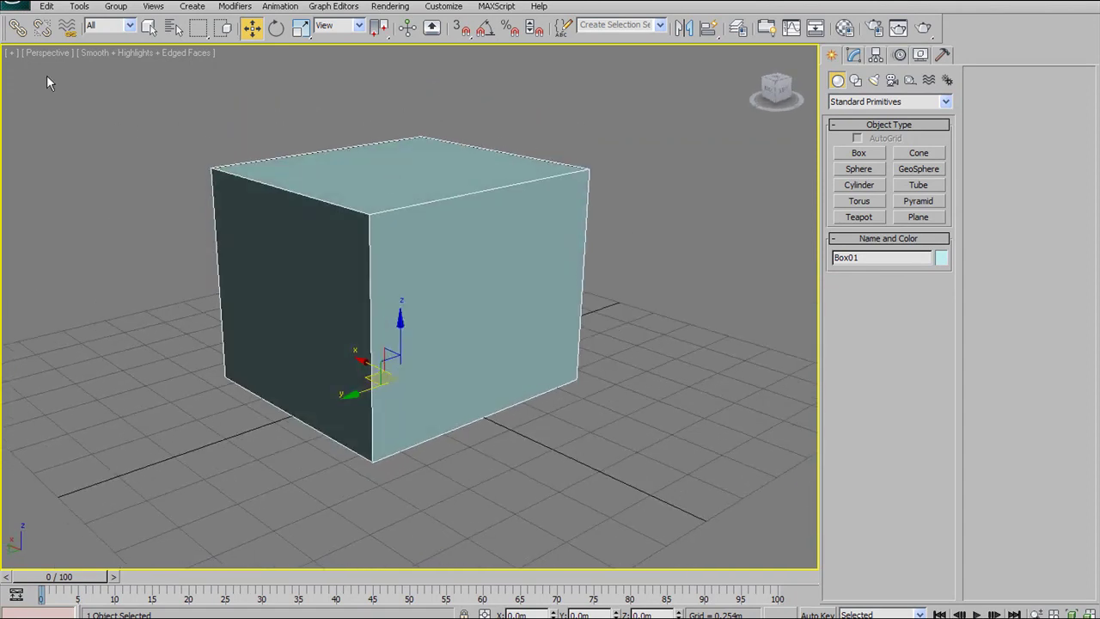
Step: Set the Perspective view's shading to Hidden Line, comparing it with Smooth + Highlights
click(55, 53)
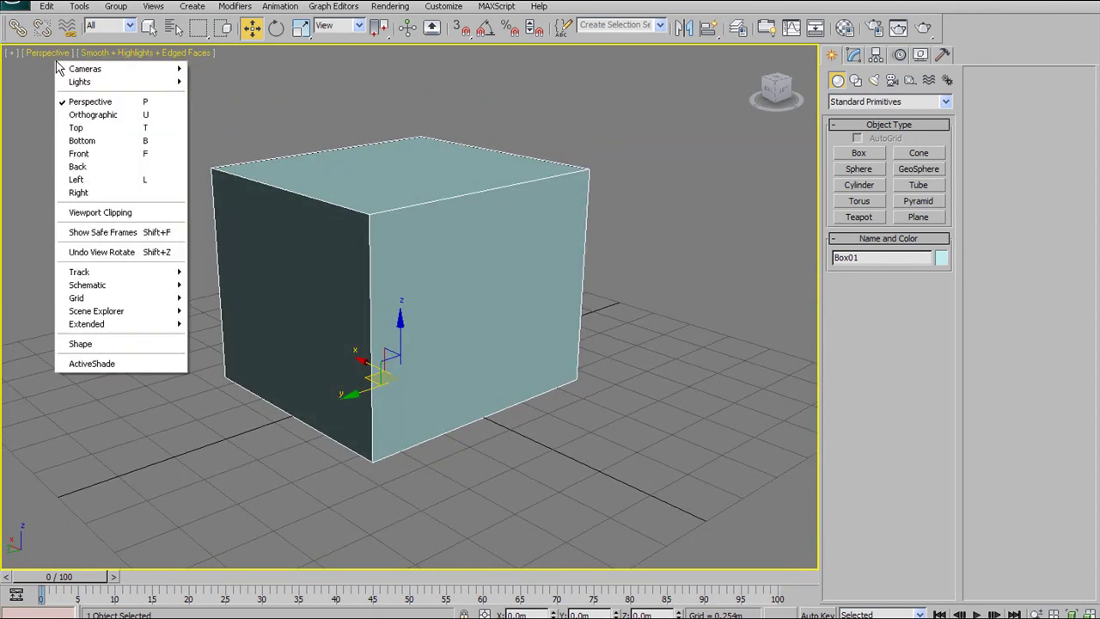
click(129, 54)
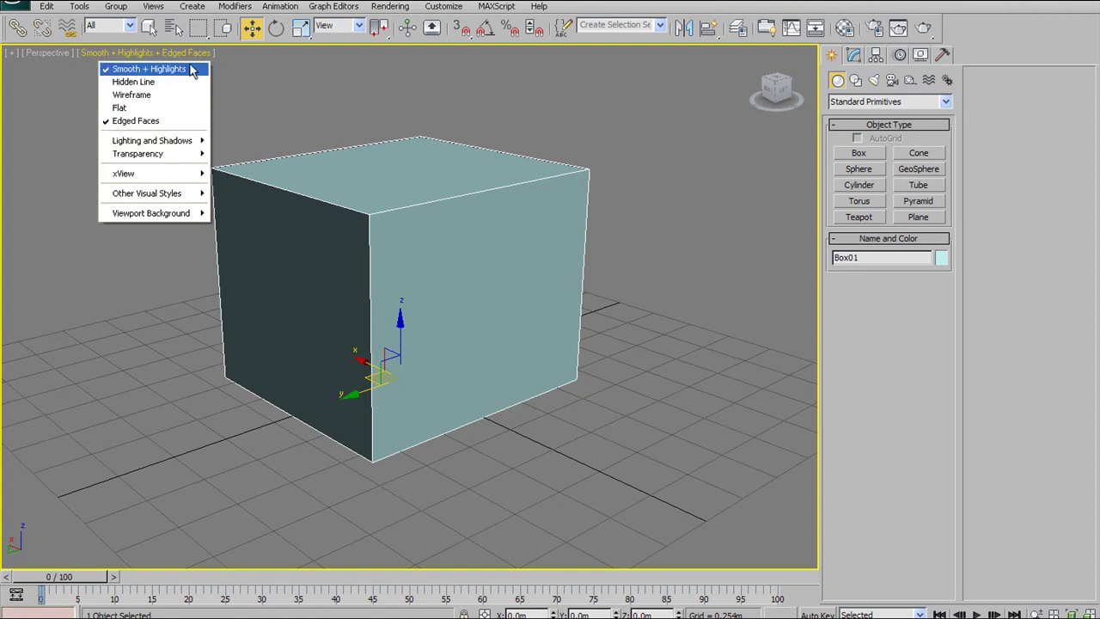
click(126, 86)
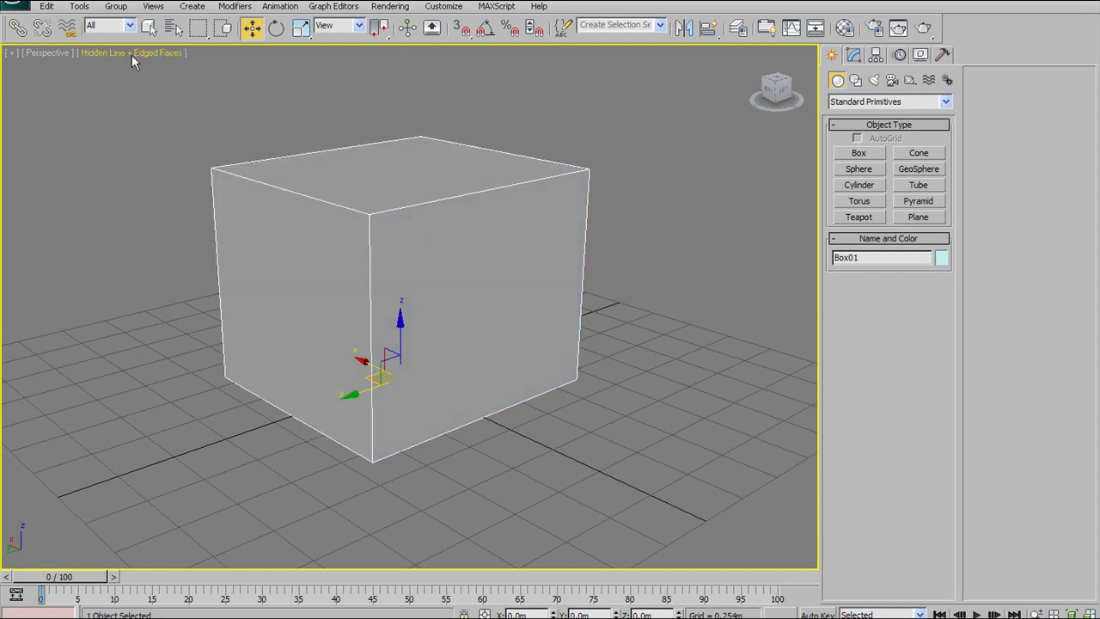
click(130, 53)
click(147, 67)
click(135, 53)
click(153, 82)
Step: Change the Perspective view's shading to Wireframe and to Flat, checking the flat-shaded box from another side
click(139, 53)
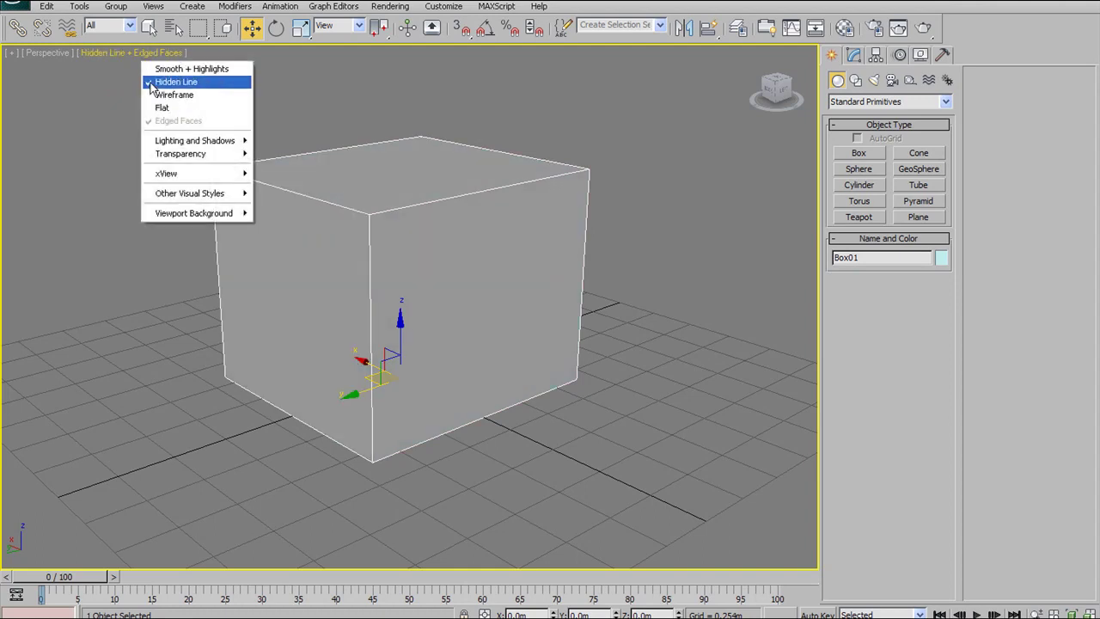
click(153, 94)
click(137, 52)
click(156, 106)
mouse_move(183, 110)
alt+middle_down()
mouse_move(336, 160)
mouse_move(240, 157)
mouse_move(249, 106)
mouse_move(137, 136)
alt+middle_up()
mouse_move(342, 157)
alt+middle_down()
mouse_move(324, 163)
mouse_move(418, 157)
mouse_move(545, 189)
mouse_move(559, 226)
mouse_move(417, 189)
mouse_move(116, 65)
alt+middle_up()
Step: Turn Edged Faces off and on again for the flat-shaded box
click(120, 53)
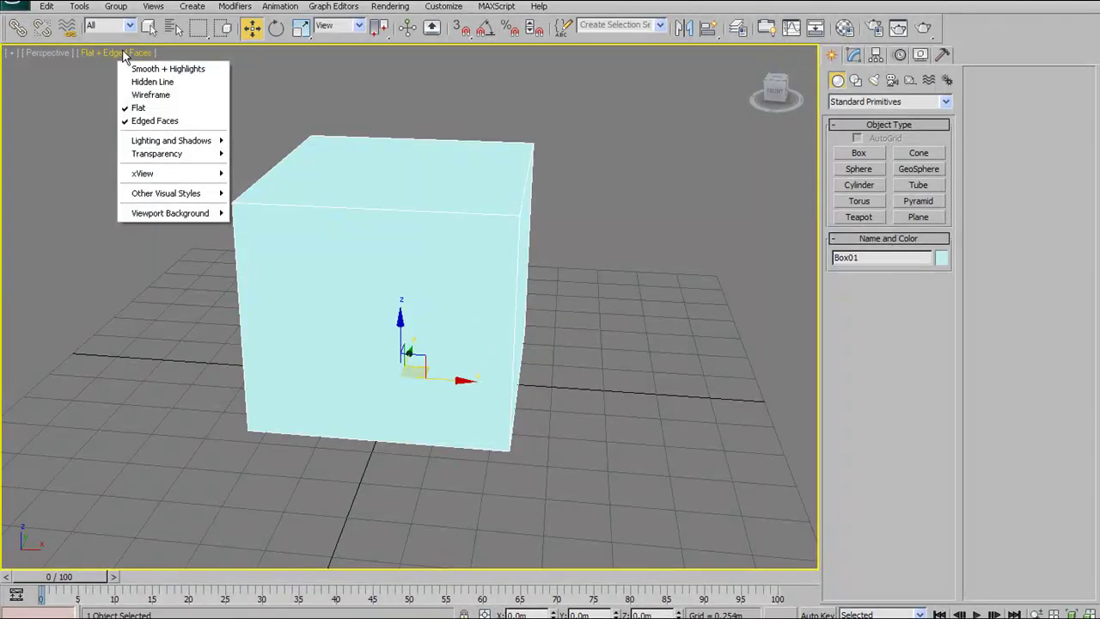
click(138, 120)
alt+middle_drag(250, 150, 455, 185)
click(90, 54)
click(138, 120)
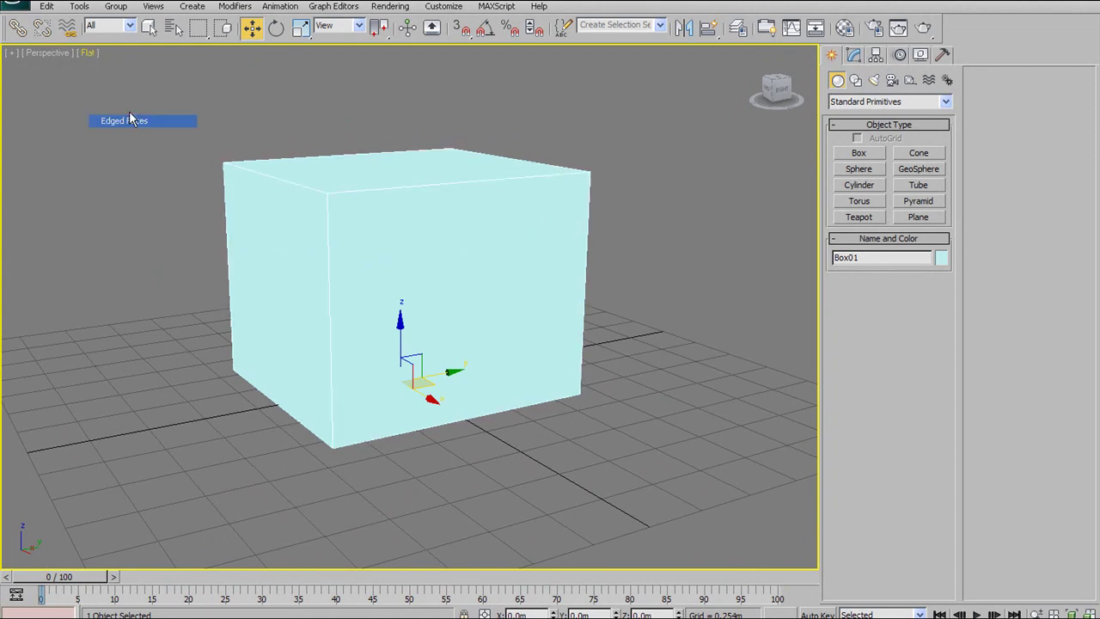
Step: Set the shading back to Smooth + Highlights, and switch Edged Faces off and on once
click(121, 53)
click(160, 71)
alt+middle_drag(389, 142, 343, 137)
click(196, 53)
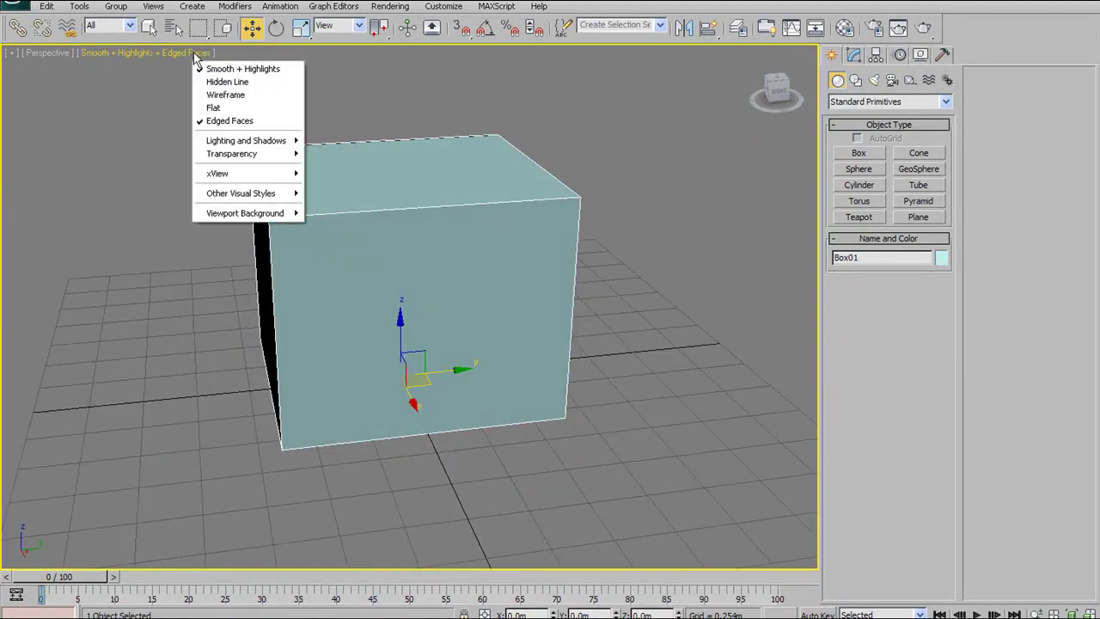
click(222, 120)
click(151, 55)
click(171, 120)
Step: Show the box in Wireframe, deselect it, and return the Perspective view to Smooth + Highlights
click(146, 51)
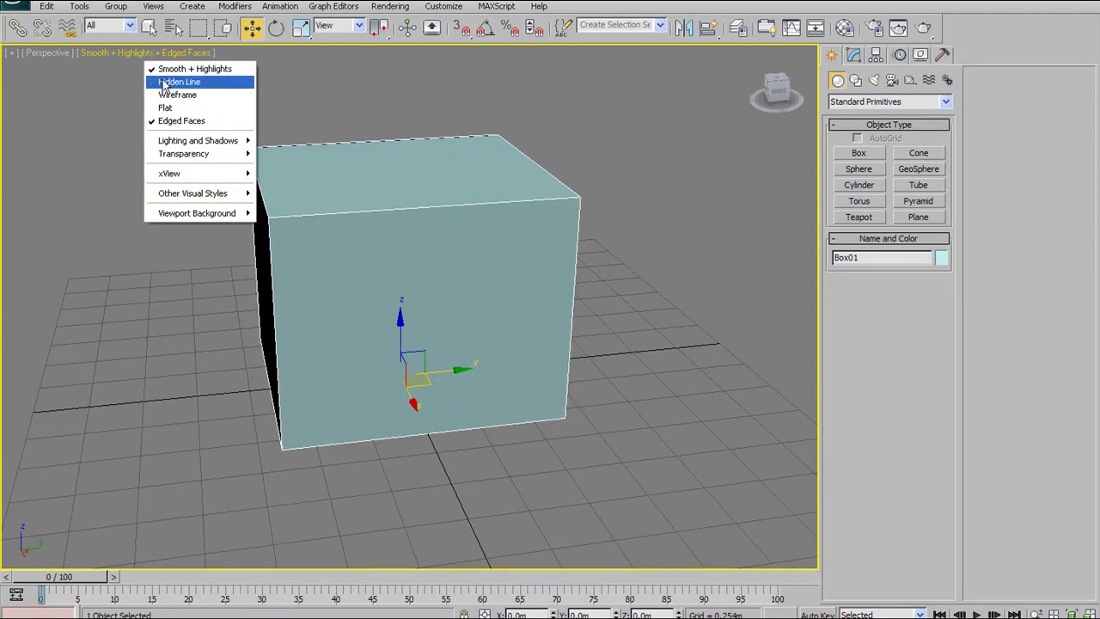
click(171, 94)
mouse_move(483, 159)
alt+middle_down()
mouse_move(429, 147)
mouse_move(582, 140)
mouse_move(560, 162)
alt+middle_up()
click(180, 48)
click(146, 51)
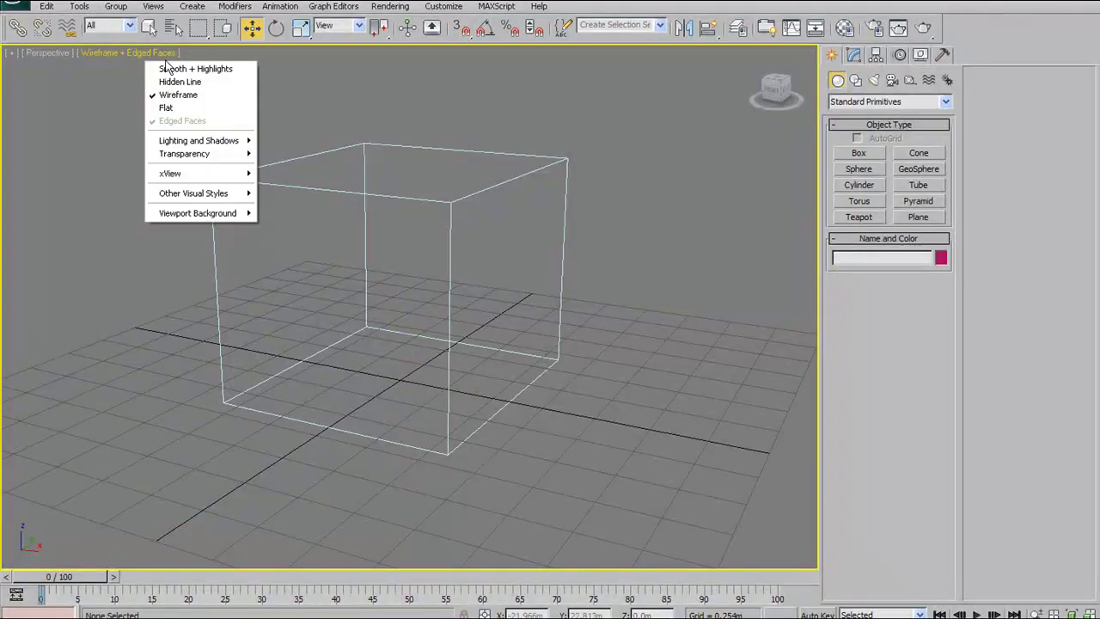
click(195, 69)
alt+middle_drag(614, 265, 456, 240)
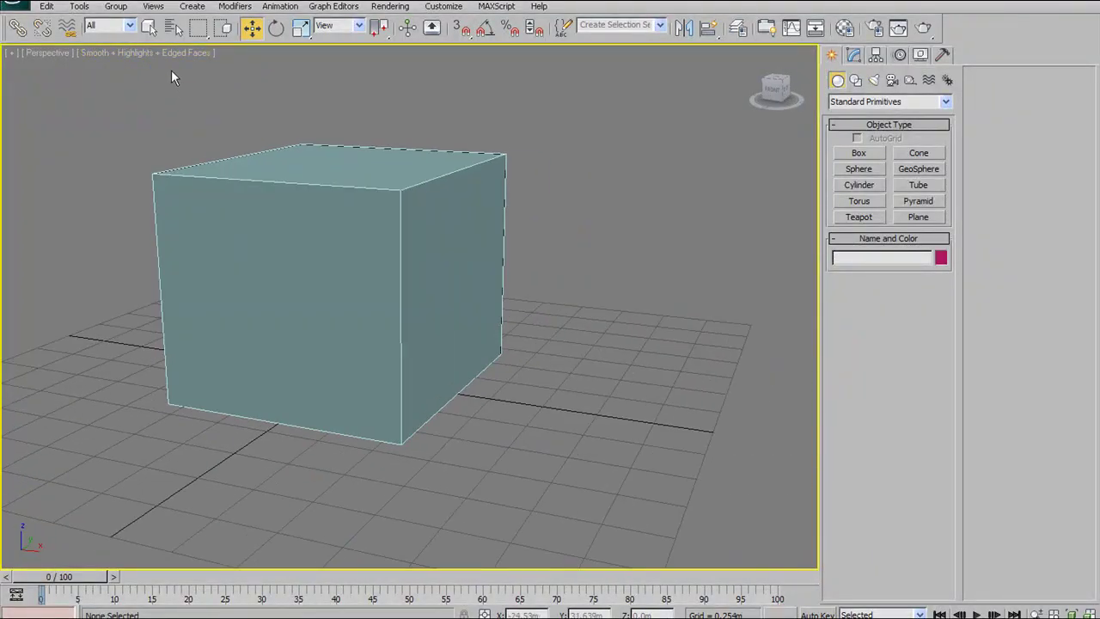
Step: Enlarge the Perspective view with Expert Mode and restore the normal interface
alt+middle_drag(343, 200, 456, 203)
alt+middle_drag(363, 218, 434, 203)
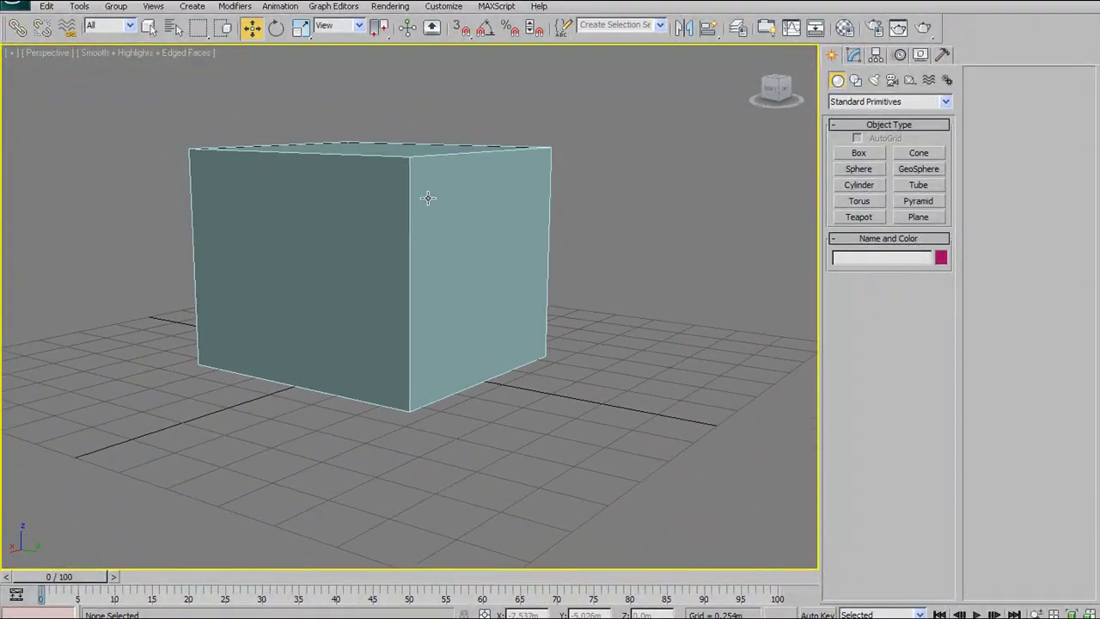
key(ctrl+x)
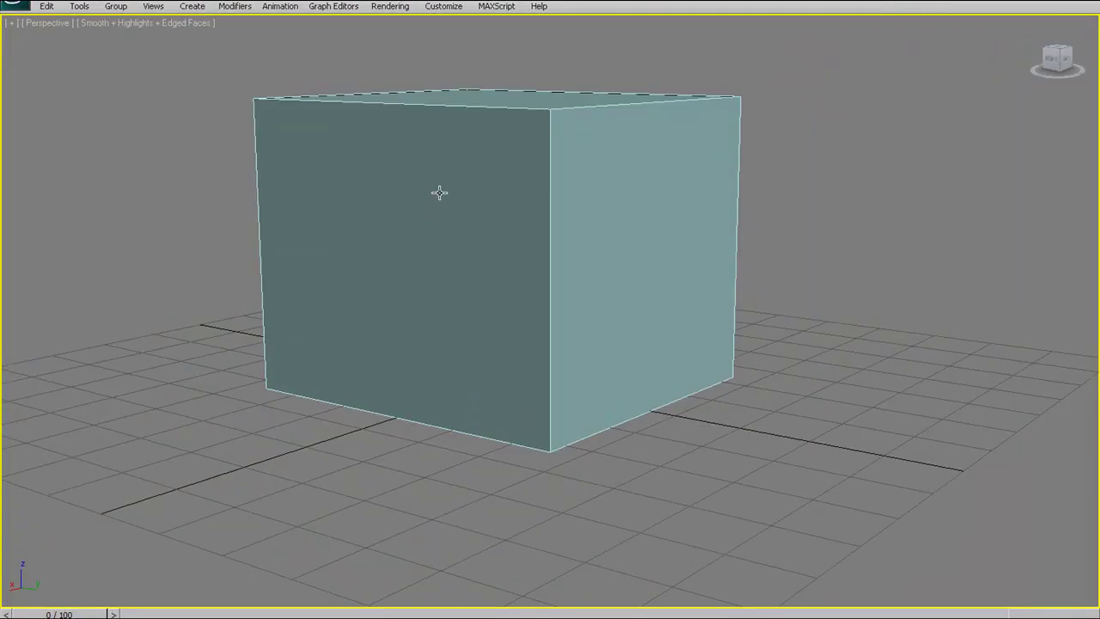
key(ctrl+x)
Step: Select the box and toggle its See-Through display, leaving it see-through
click(436, 182)
key(alt+x)
key(alt+x)
alt+middle_drag(444, 179, 364, 169)
key(alt+x)
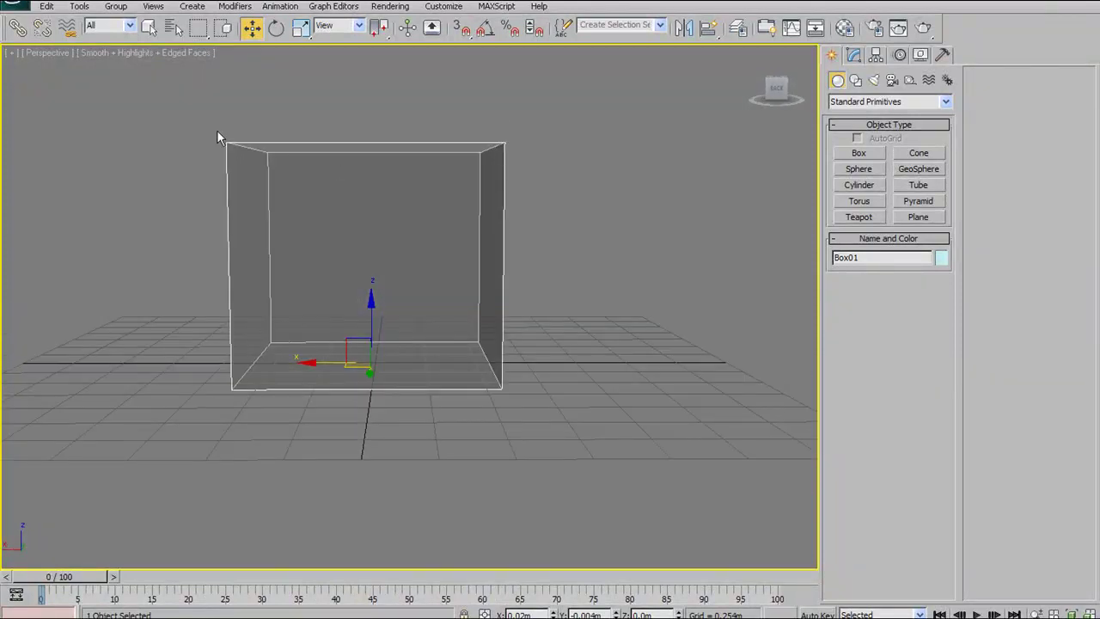
Step: Inspect the see-through box in the Front view at a closer zoom
mouse_move(440, 216)
alt+middle_down()
mouse_move(432, 240)
mouse_move(435, 226)
alt+middle_up()
key(f)
scroll(455, 261, up, 4)
scroll(461, 258, down, 1)
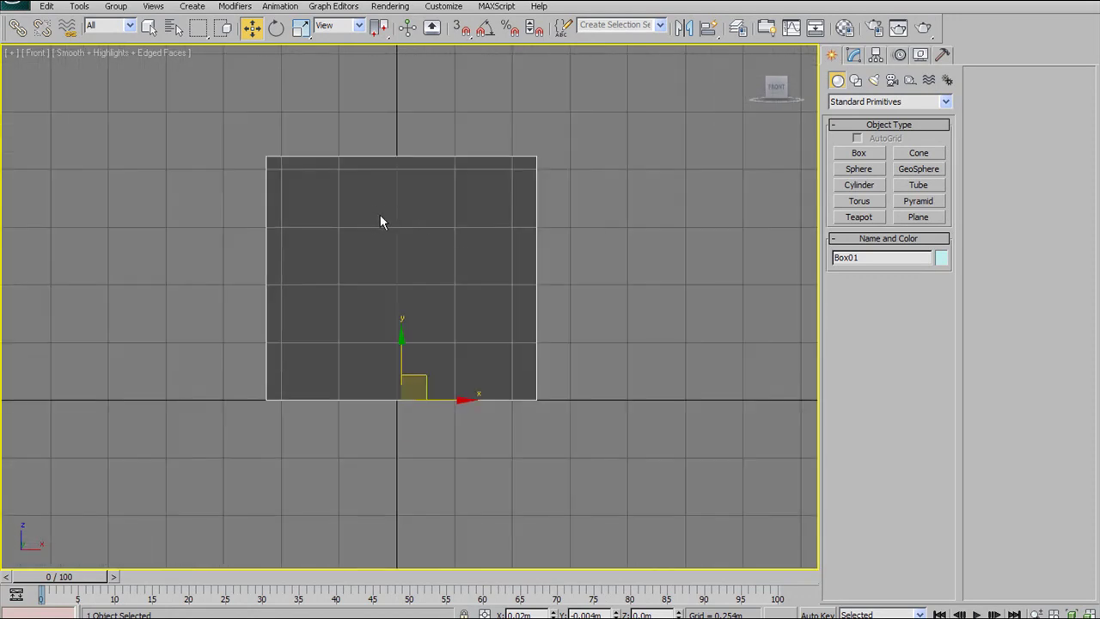
alt+middle_drag(447, 214, 433, 235)
Step: Return to the Perspective view and turn off the box's See-Through display
key(p)
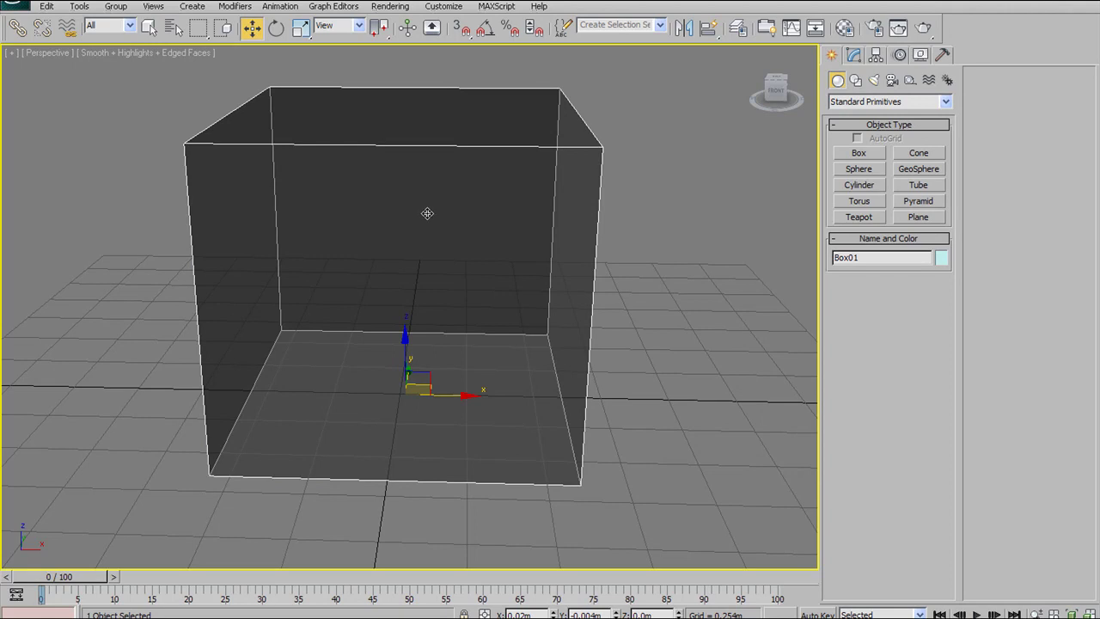
alt+middle_drag(437, 196, 385, 191)
scroll(513, 170, down, 5)
scroll(512, 169, up, 3)
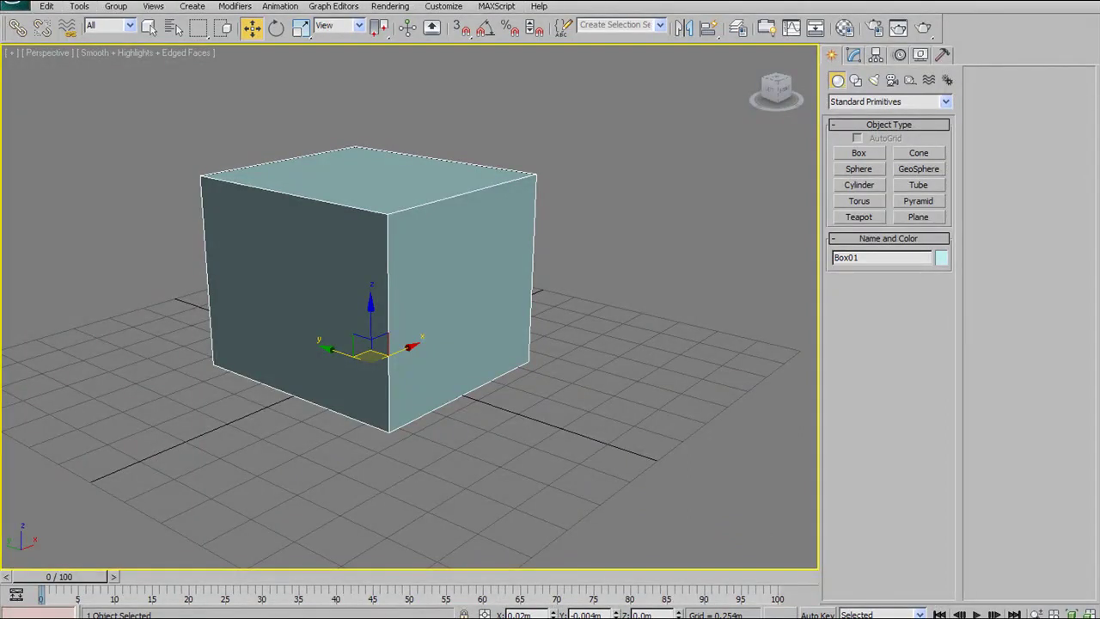
click(14, 5)
click(14, 4)
click(14, 5)
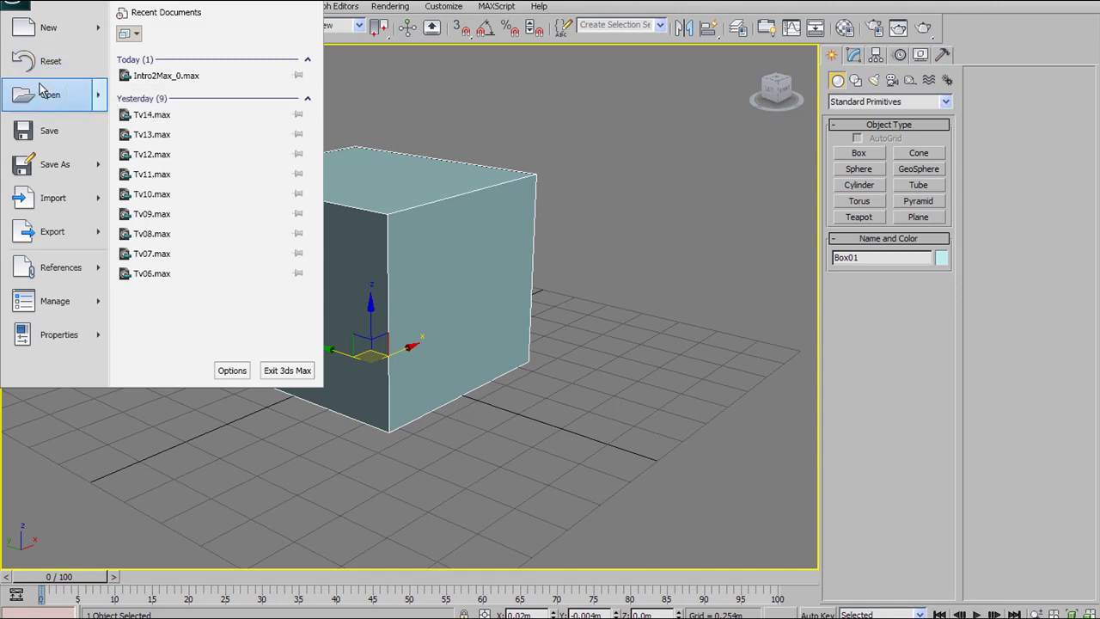
mouse_move(37, 91)
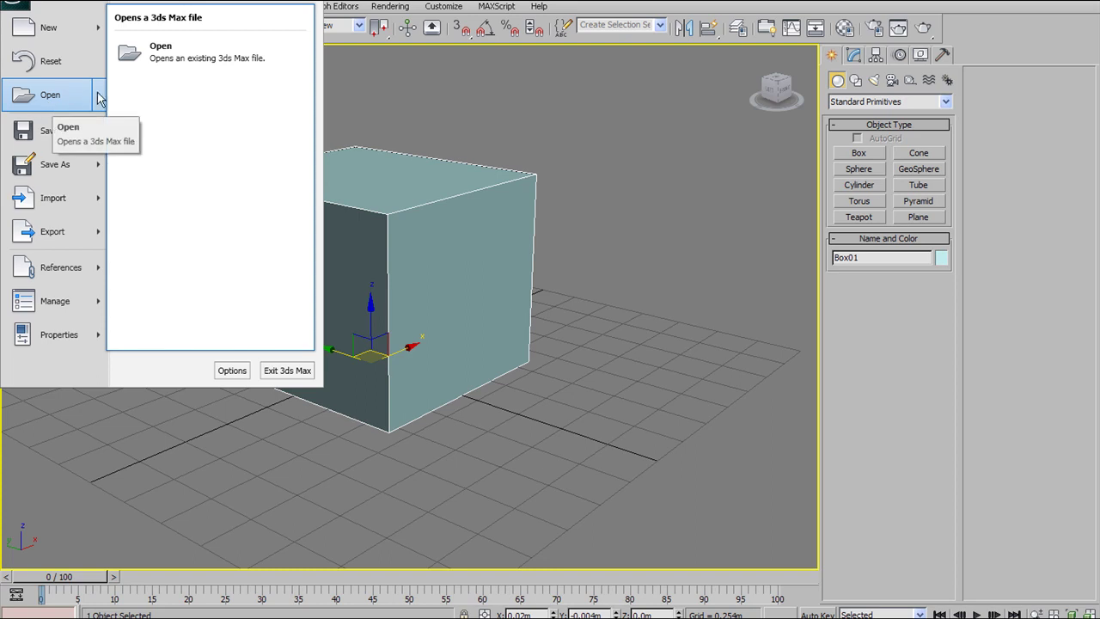
click(25, 8)
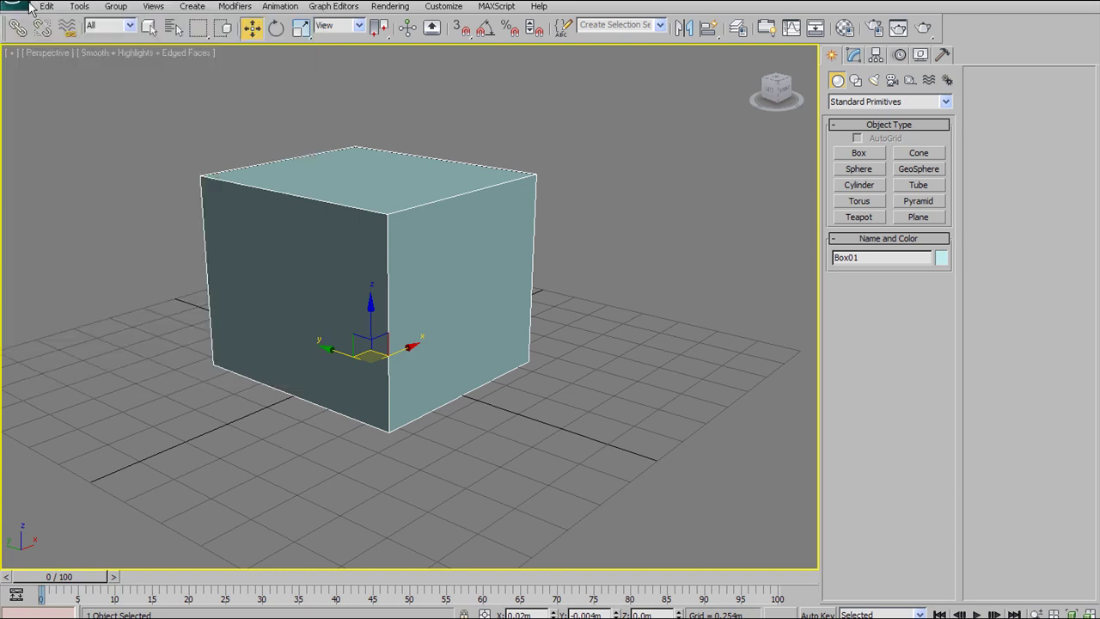
Step: Save the scene under the incremented name Intro2Max_01.max and check for it among the recent documents
click(30, 8)
click(21, 9)
click(20, 9)
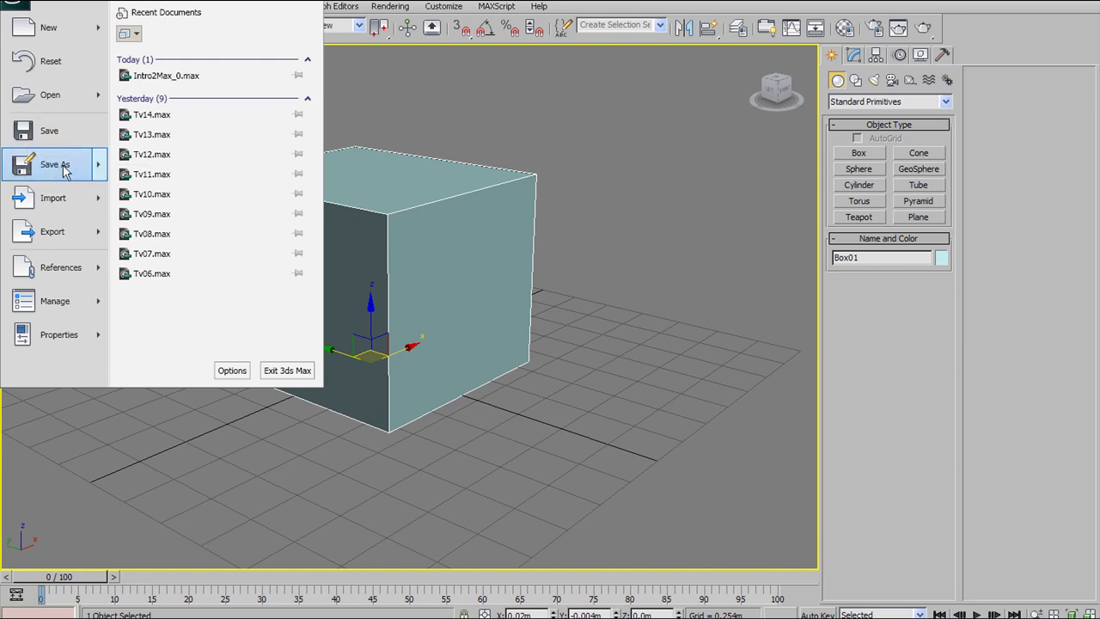
mouse_move(78, 168)
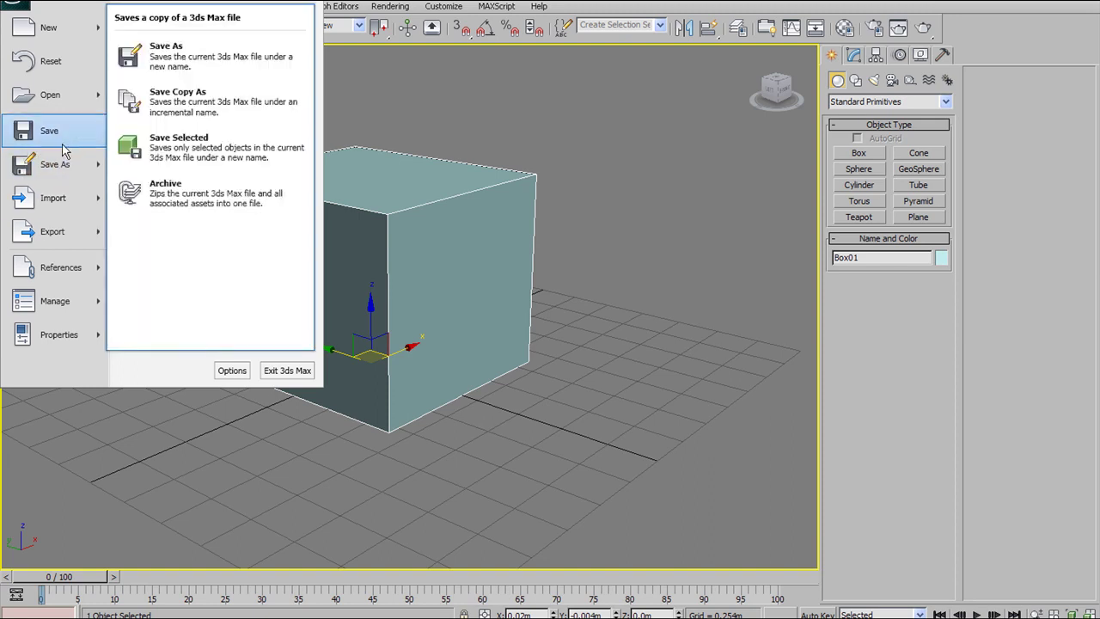
click(75, 169)
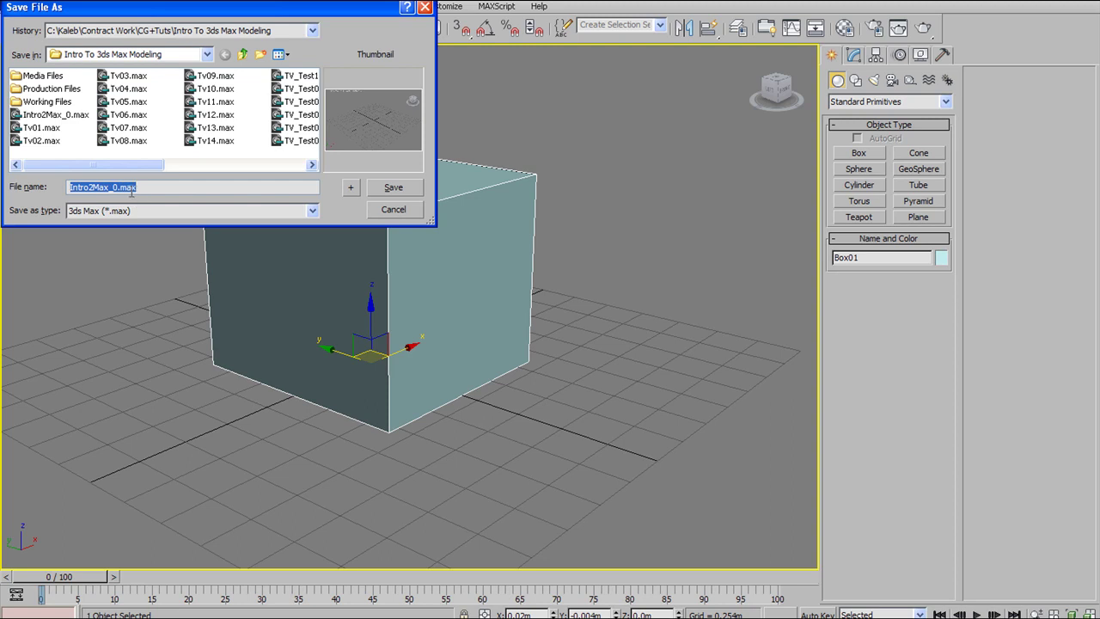
click(351, 189)
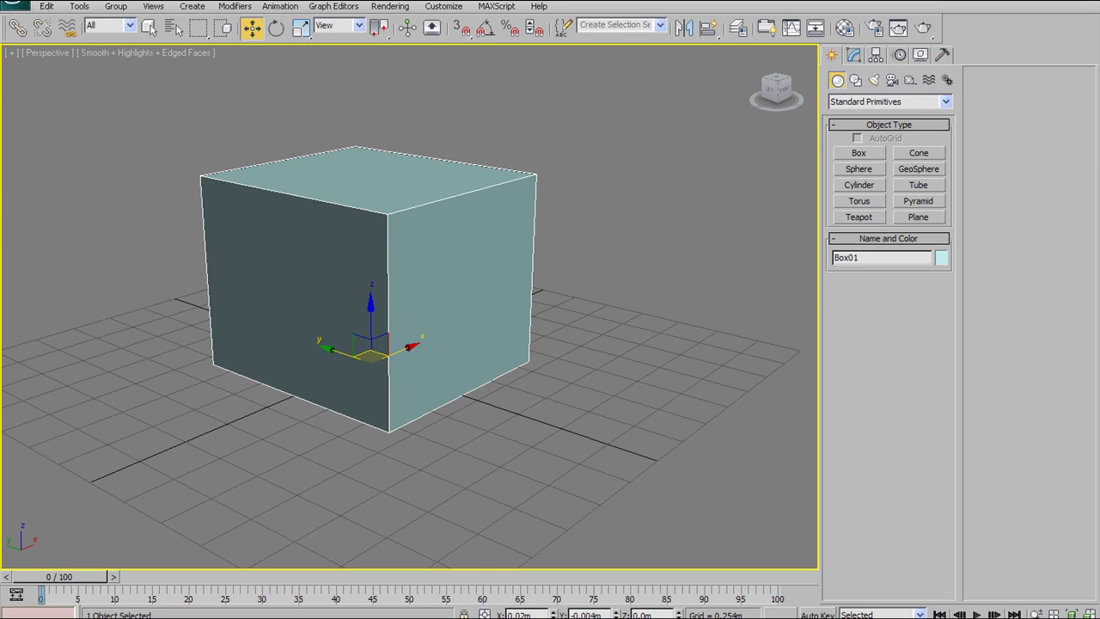
click(14, 4)
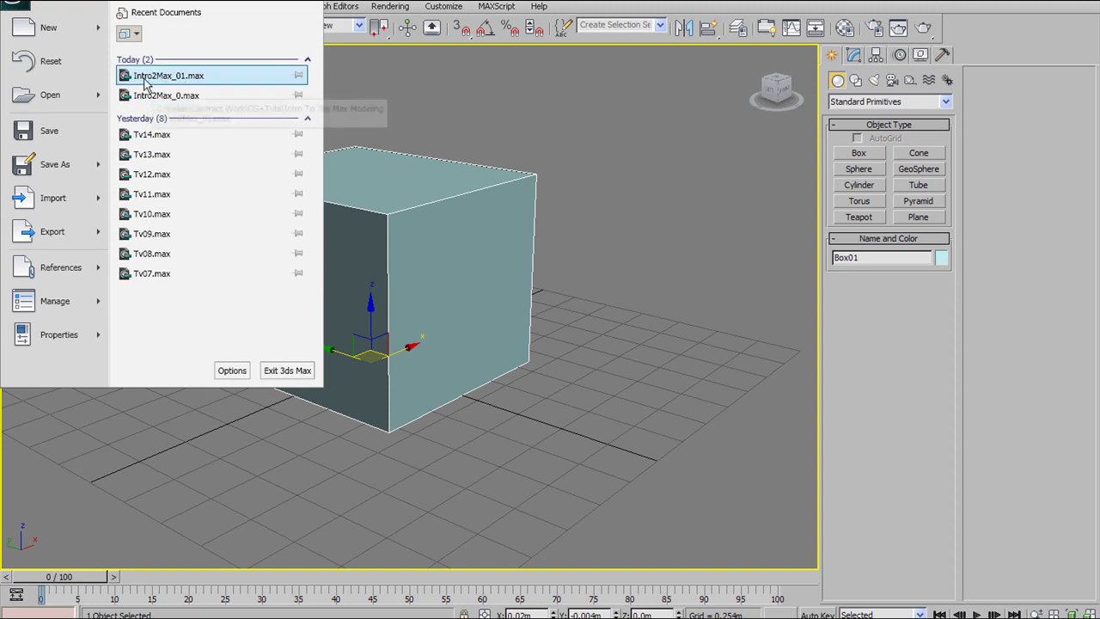
click(380, 83)
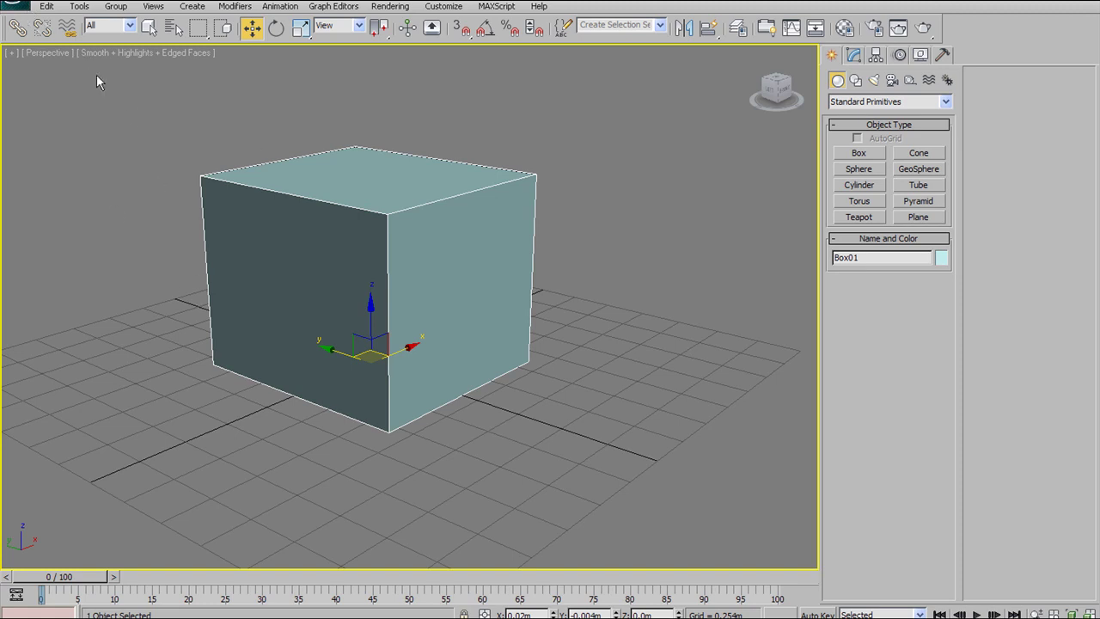
Step: Examine the Save As, Import, Export and References commands available for scene files
click(28, 9)
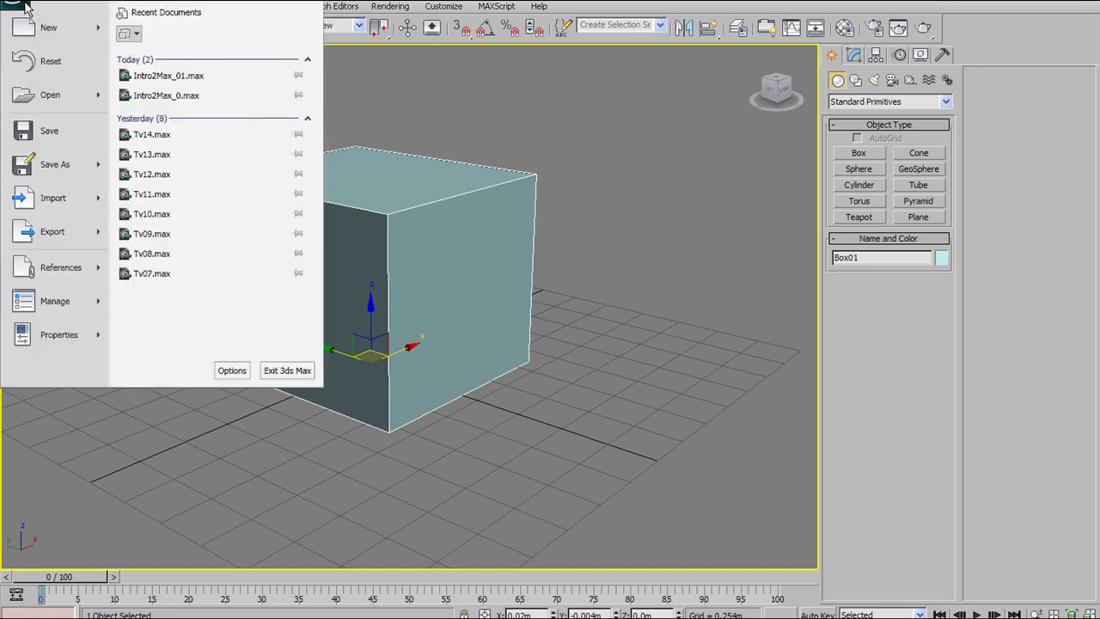
mouse_move(60, 169)
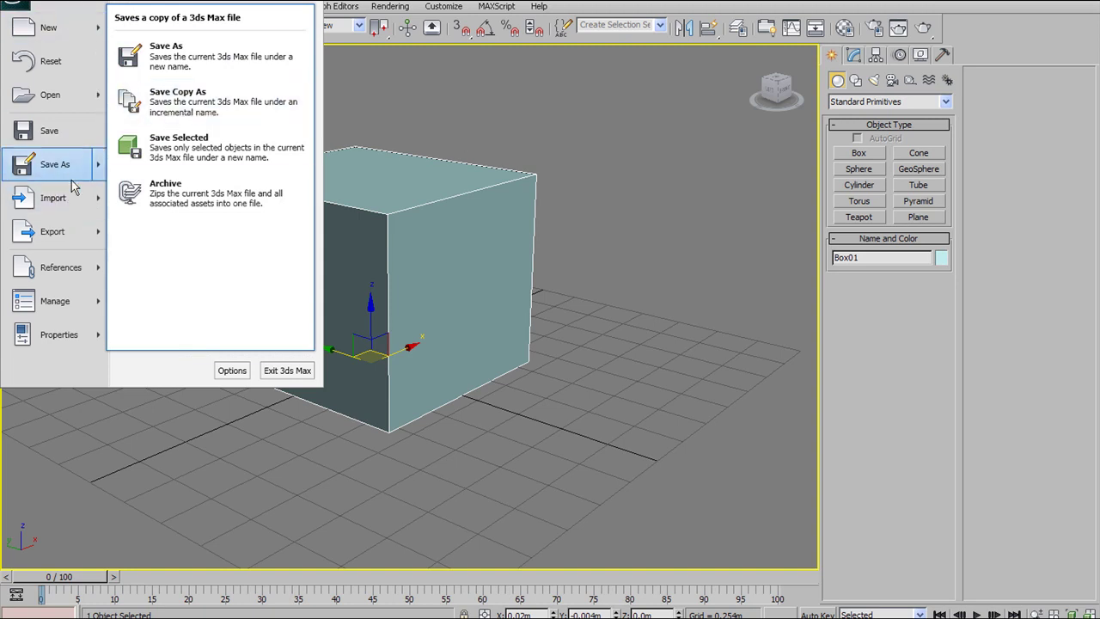
click(378, 123)
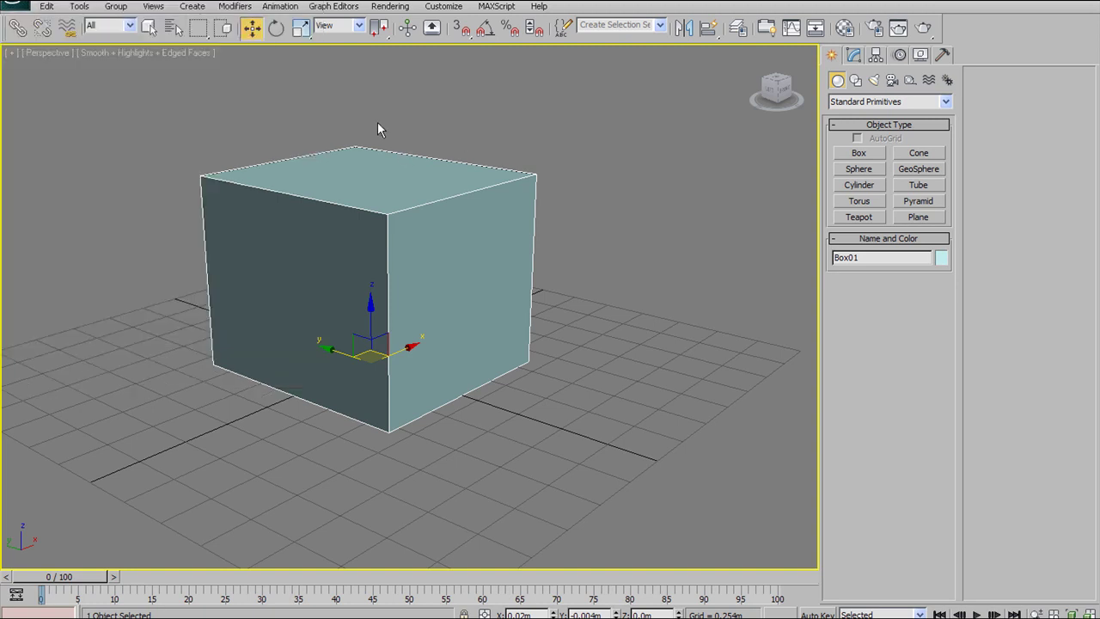
click(27, 9)
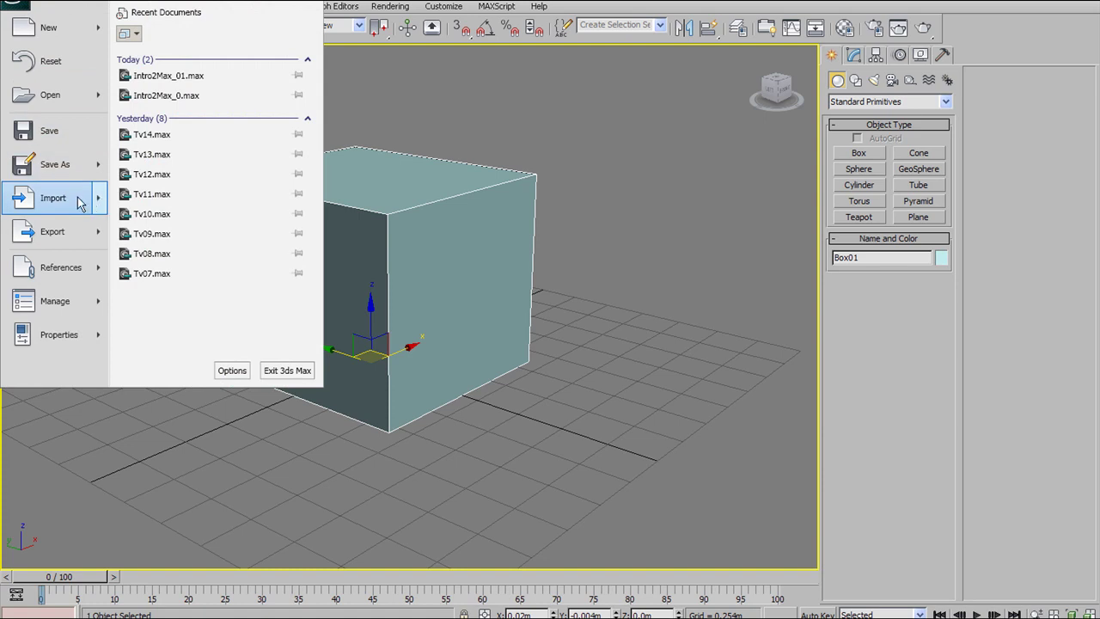
mouse_move(78, 199)
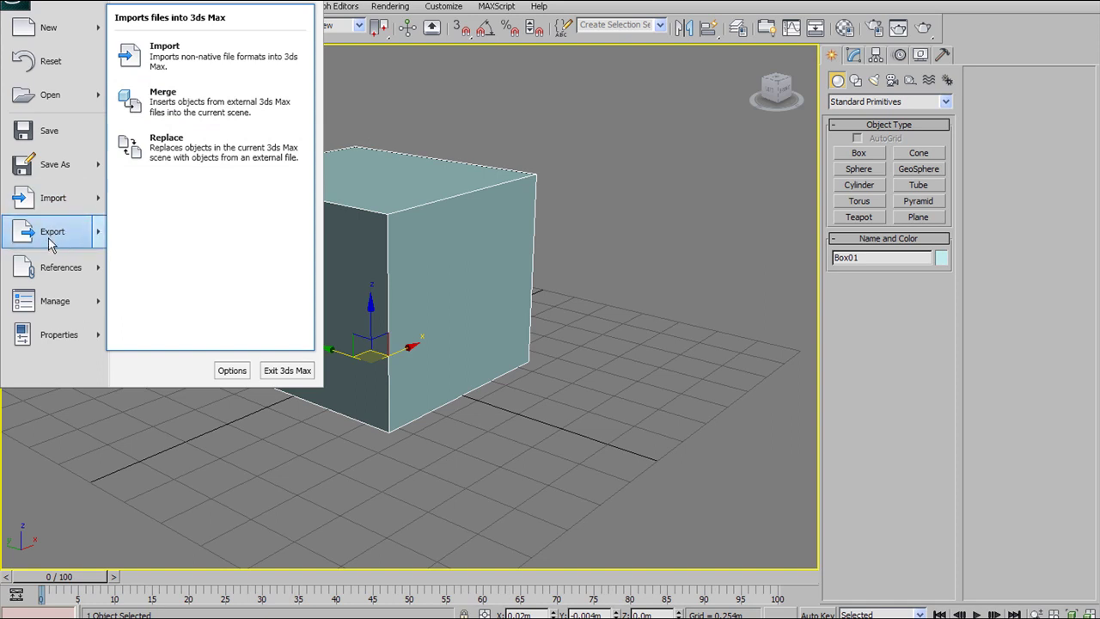
mouse_move(49, 239)
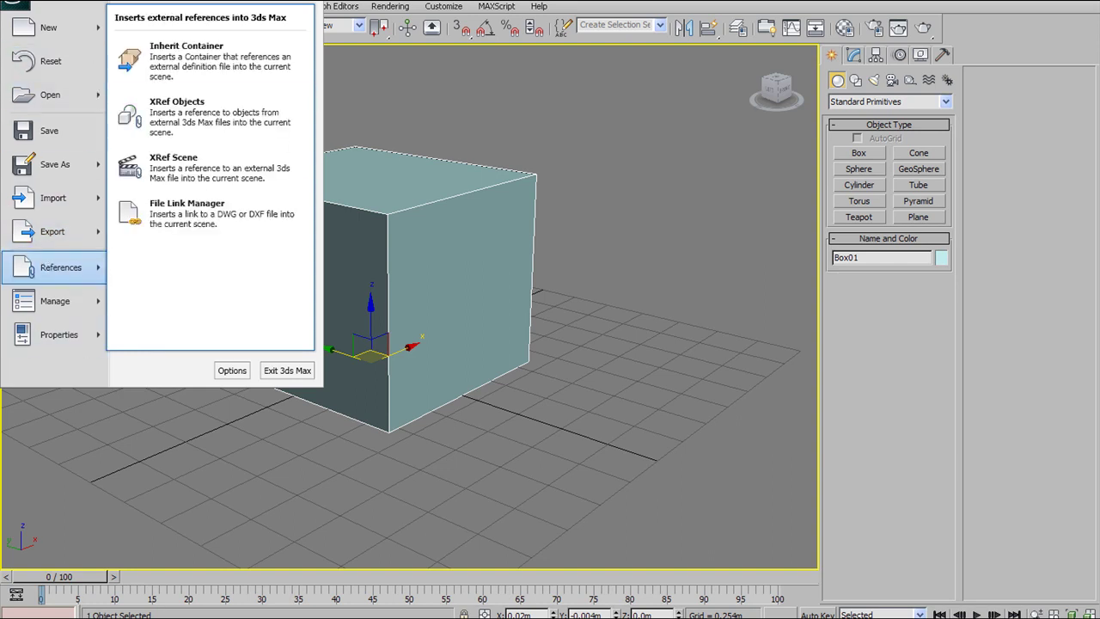
click(15, 3)
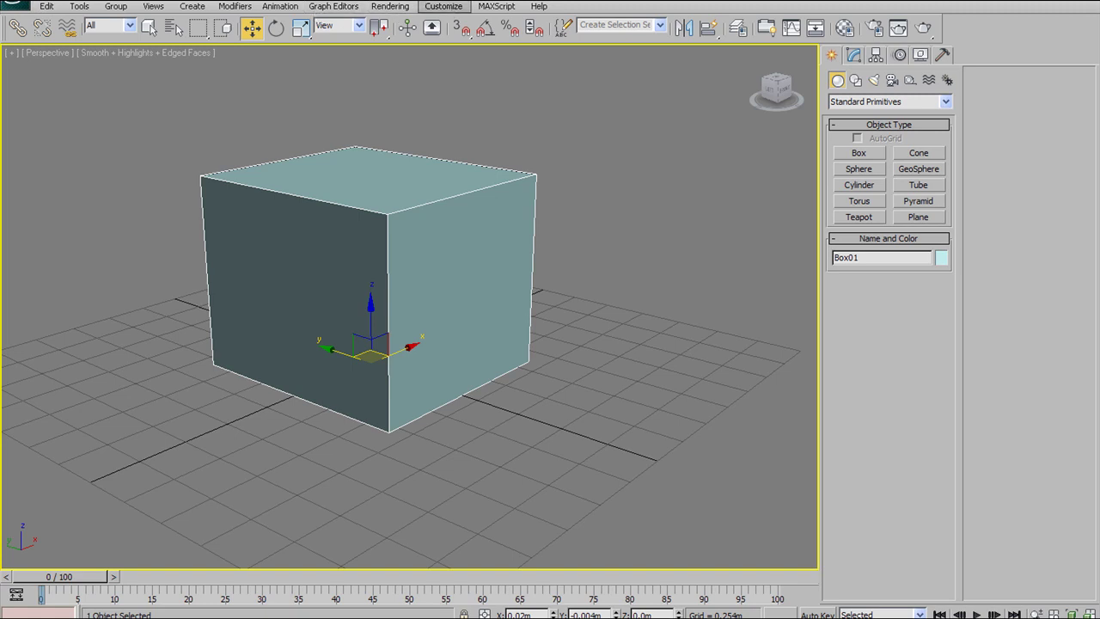
Step: Look up the commands assigned to the hotkeys W, I and L in the Customize User Interface keyboard settings
click(444, 6)
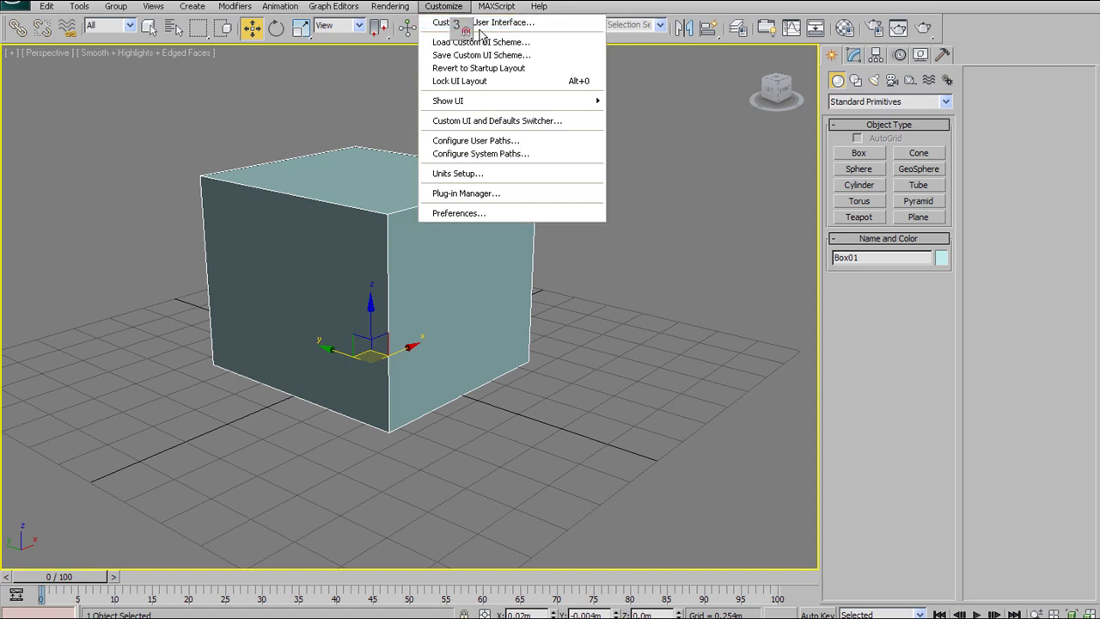
click(461, 24)
drag(599, 111, 538, 84)
mouse_move(464, 182)
mouse_down()
mouse_move(462, 223)
mouse_move(476, 168)
mouse_up()
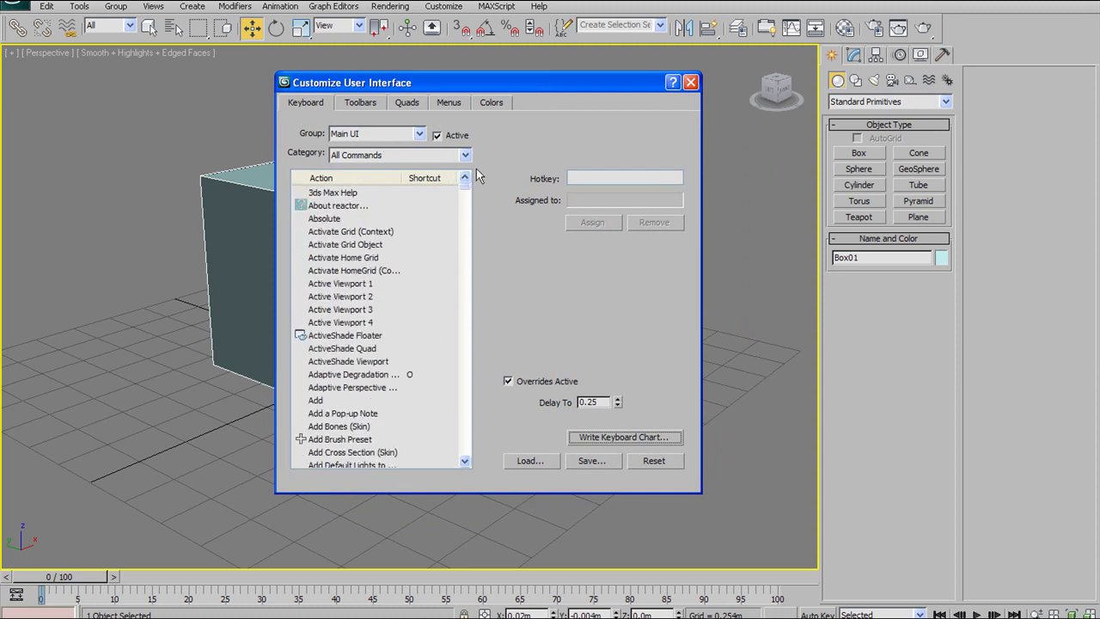
click(577, 179)
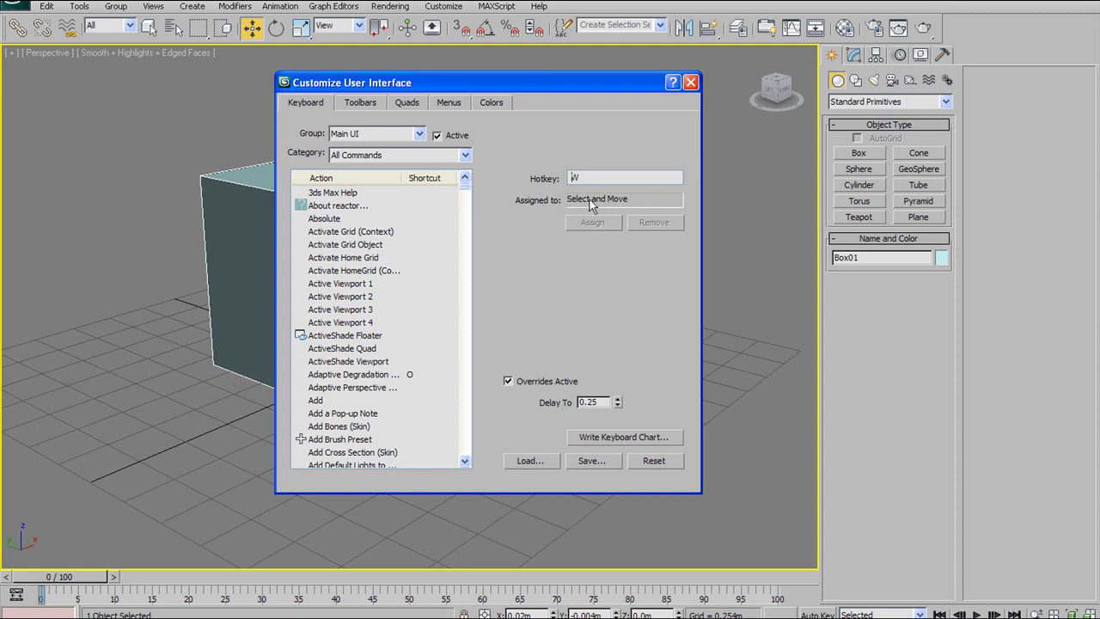
drag(584, 178, 569, 178)
key(l)
key(i)
key(l)
Step: Check the action list and shortcut groups, keep the Main UI group, and close the interface customization dialog
mouse_move(465, 187)
mouse_down()
mouse_move(446, 346)
mouse_move(465, 430)
mouse_move(468, 273)
mouse_move(456, 184)
mouse_up()
click(419, 136)
click(419, 136)
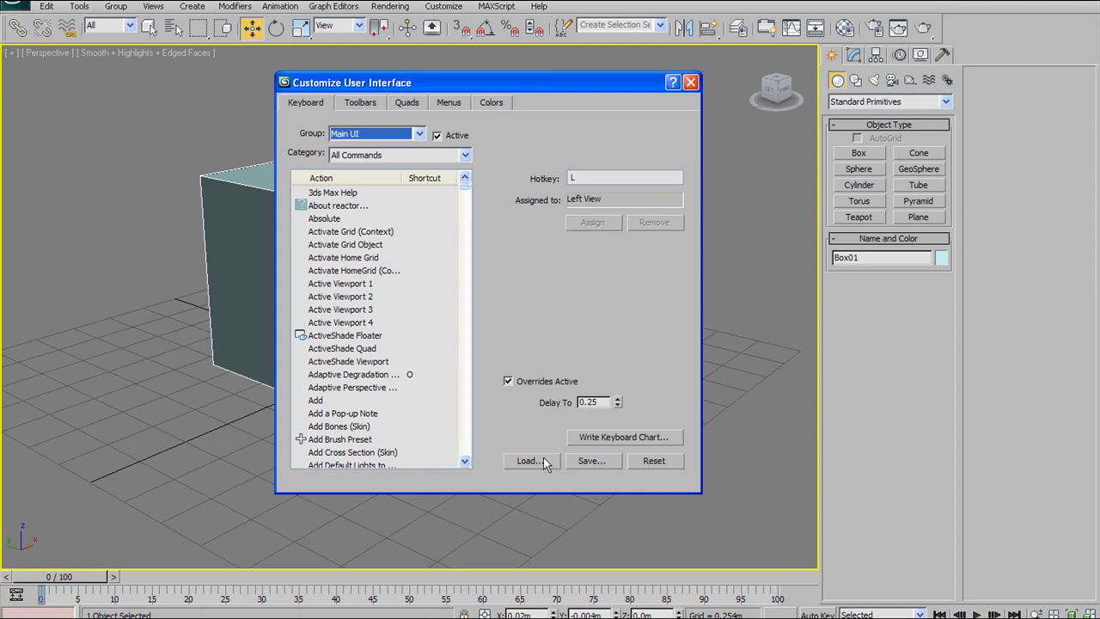
click(689, 83)
Step: Review the viewport preferences and confirm the Direct3D driver setup with DirectX 9.0, Hardware (HAL) and Release
click(444, 6)
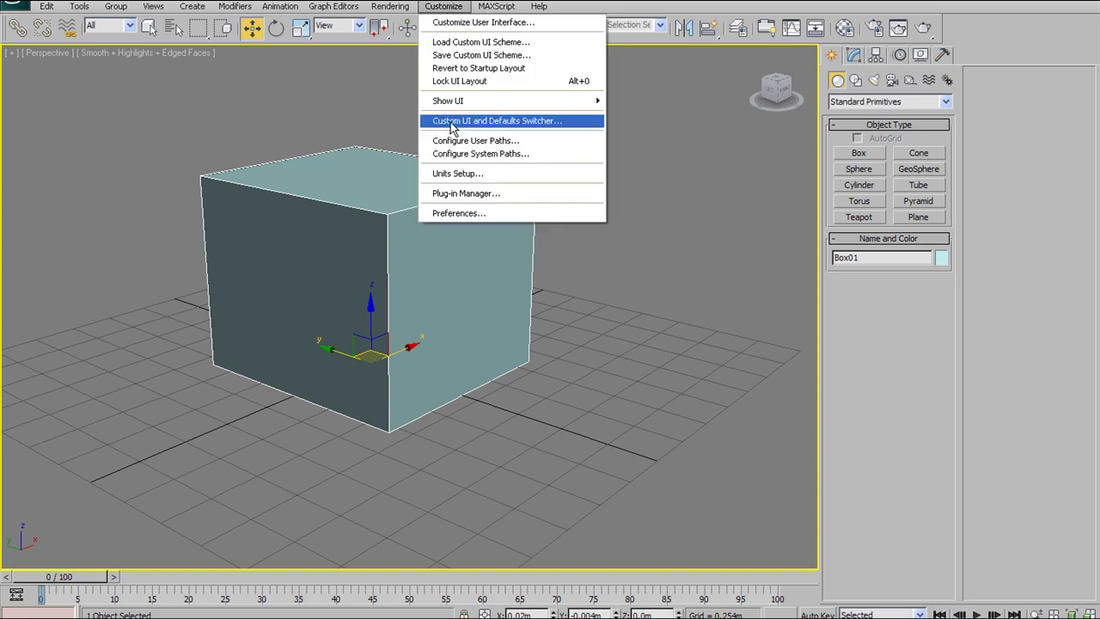
click(460, 212)
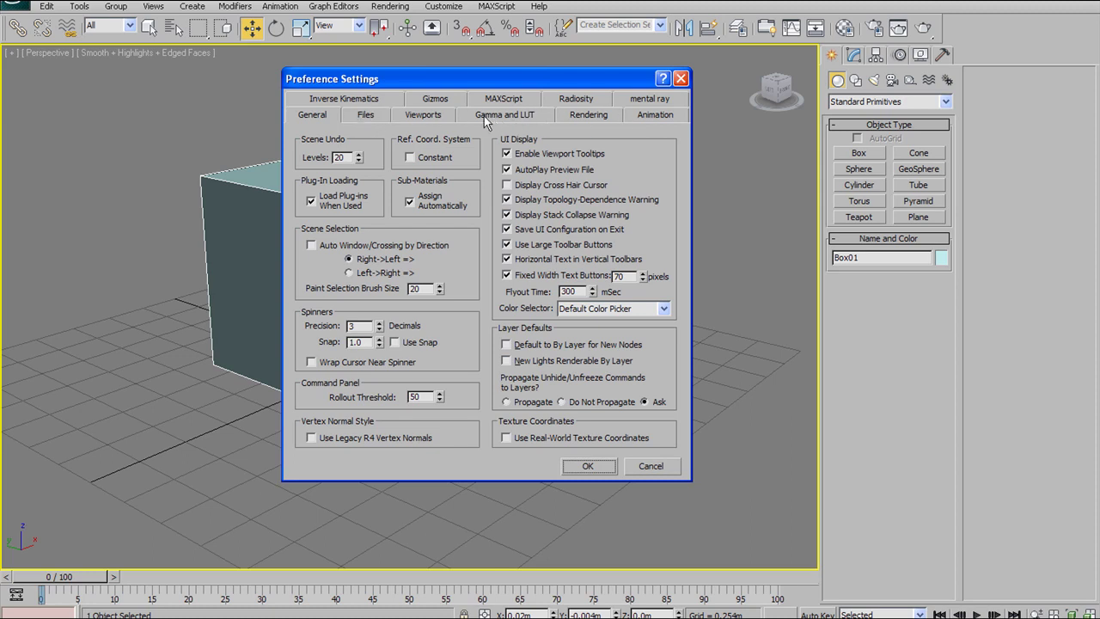
click(420, 117)
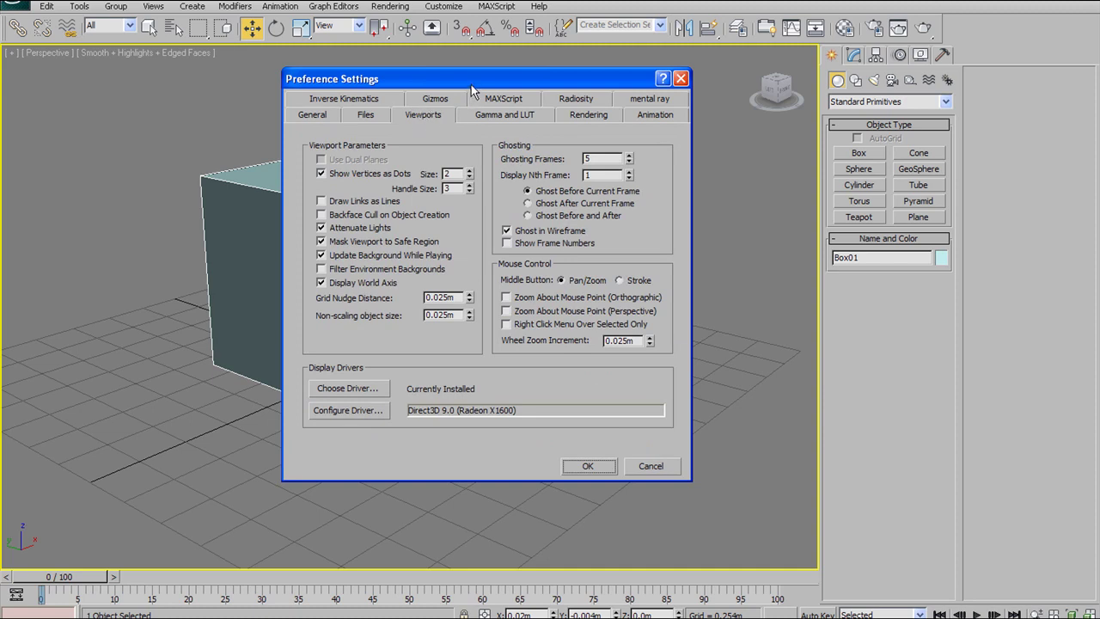
drag(472, 82, 480, 40)
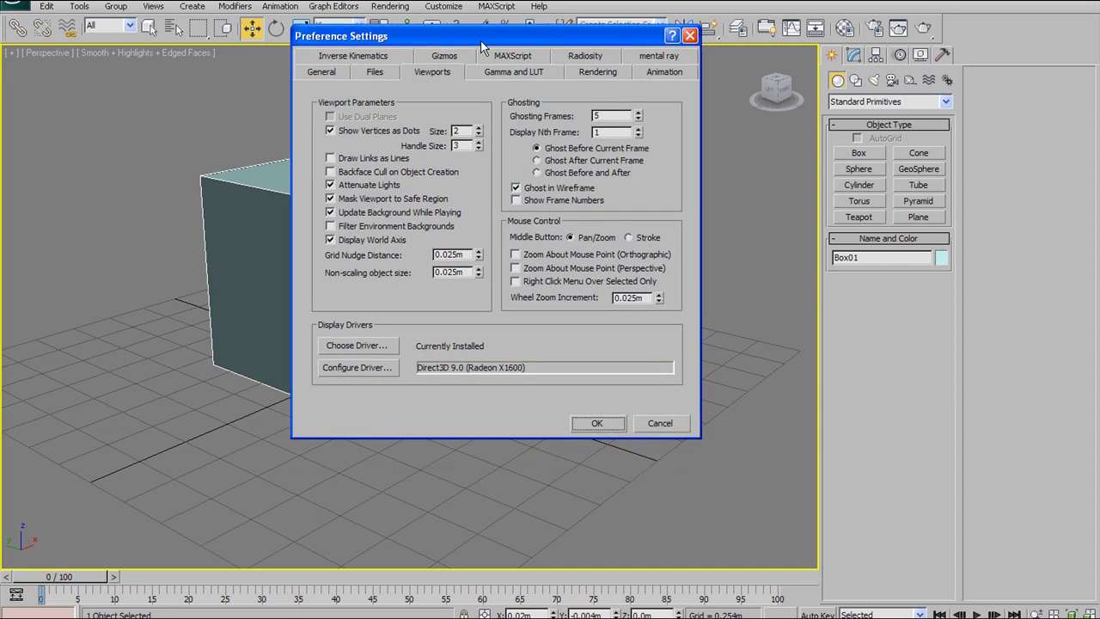
click(368, 345)
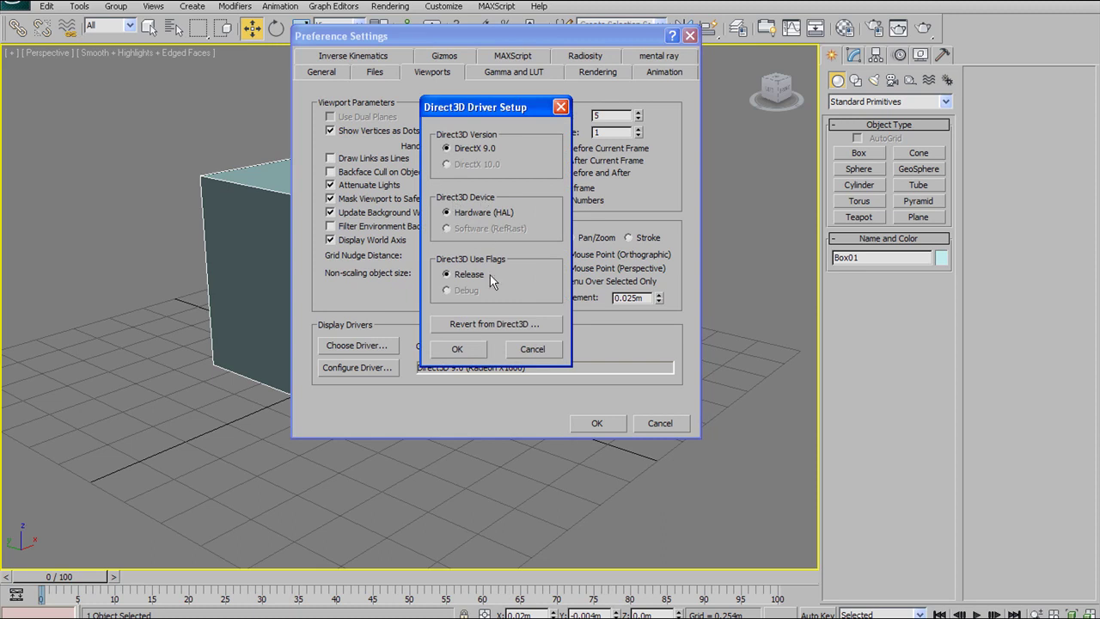
click(457, 349)
click(560, 363)
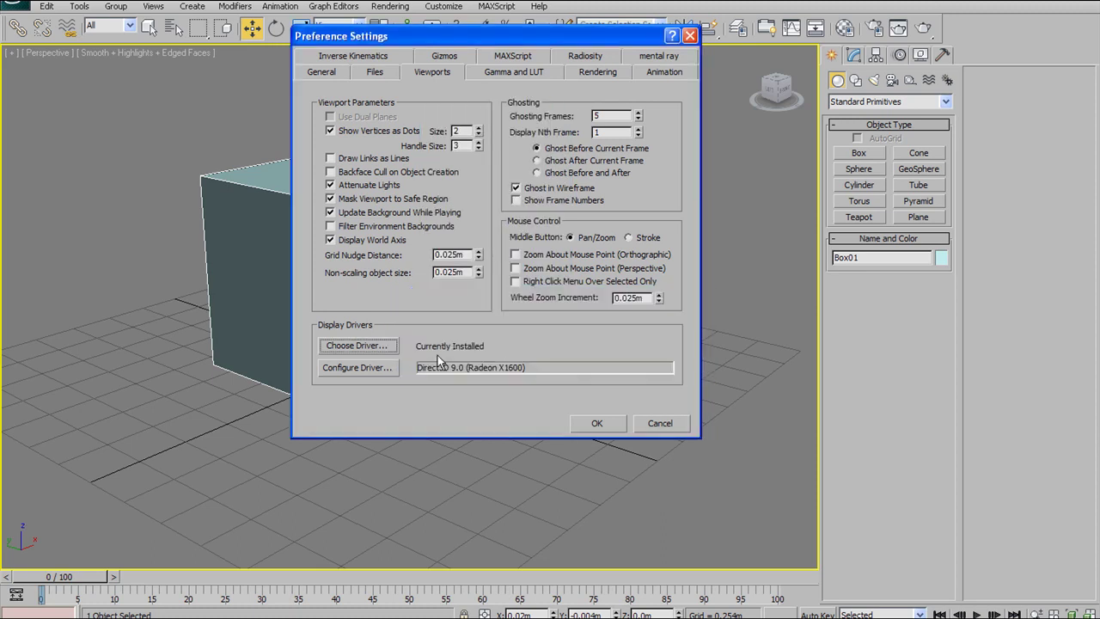
Step: Configure the display driver with a download texture size of 512 and apply the preferences
click(381, 367)
drag(565, 92, 561, 2)
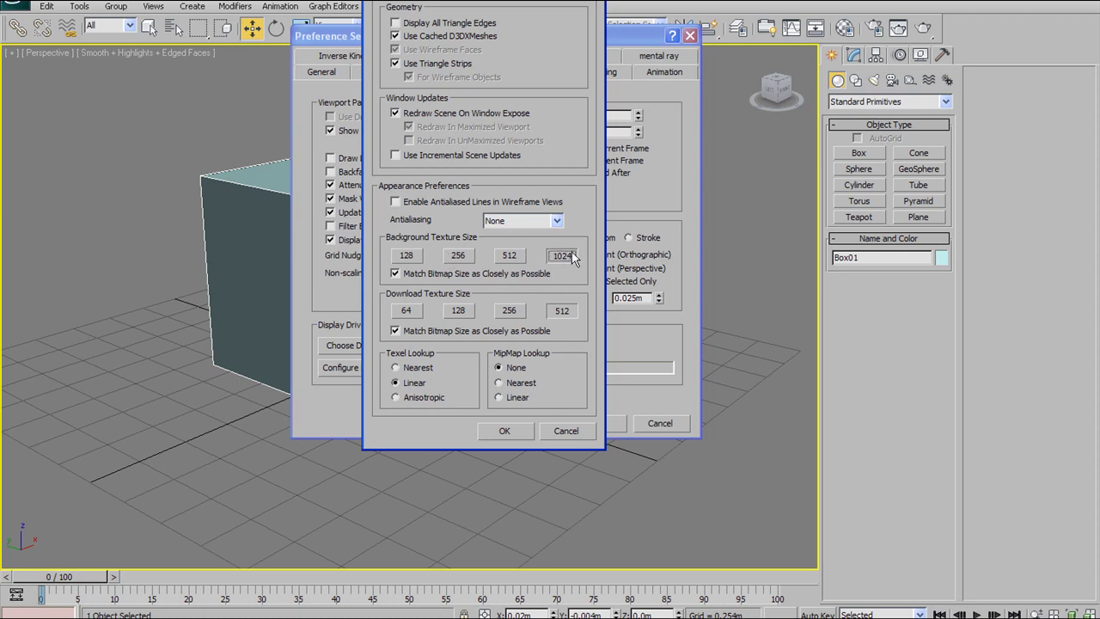
click(571, 310)
click(507, 430)
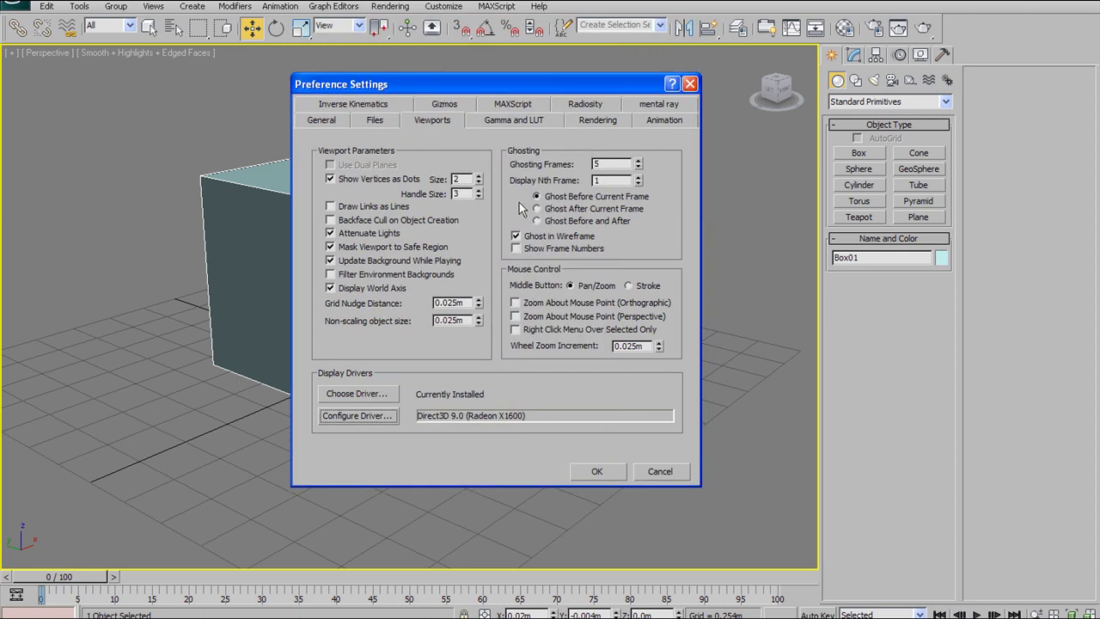
click(592, 471)
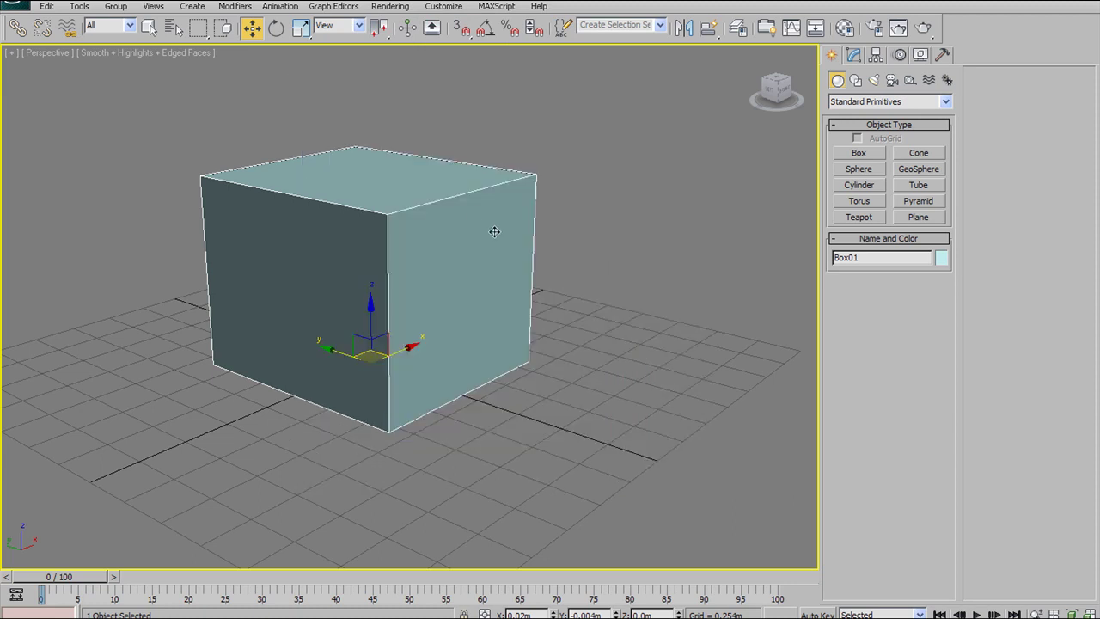
Step: Orbit to a new view of the box and restrict the selection filter to Geometry
middle_drag(520, 138, 470, 221)
middle_drag(436, 260, 398, 202)
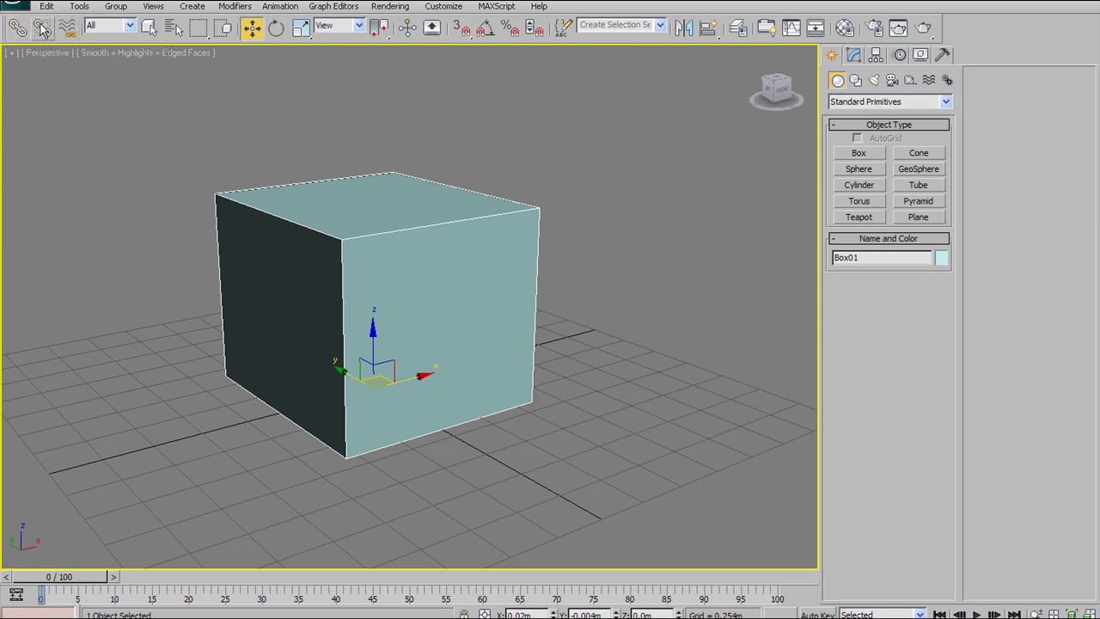
click(130, 25)
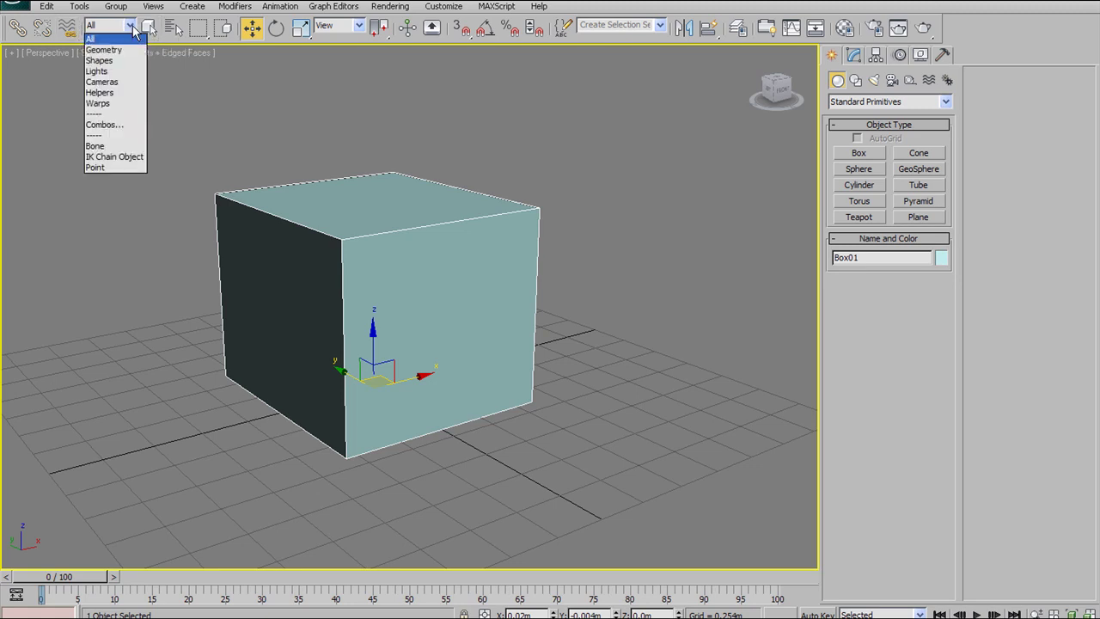
click(131, 27)
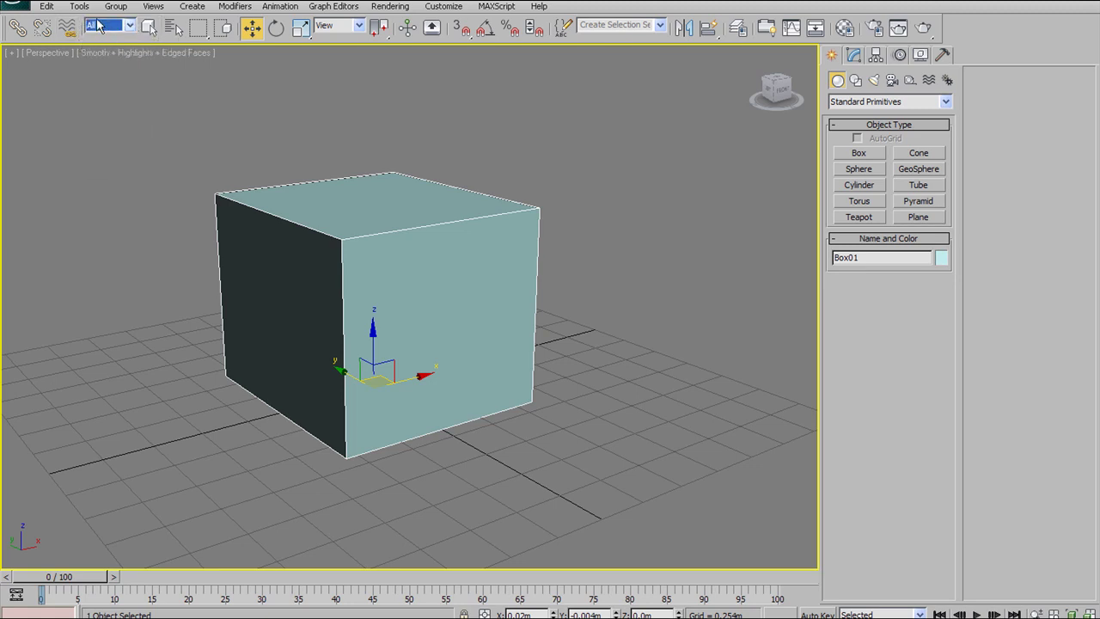
click(129, 27)
click(115, 27)
click(130, 29)
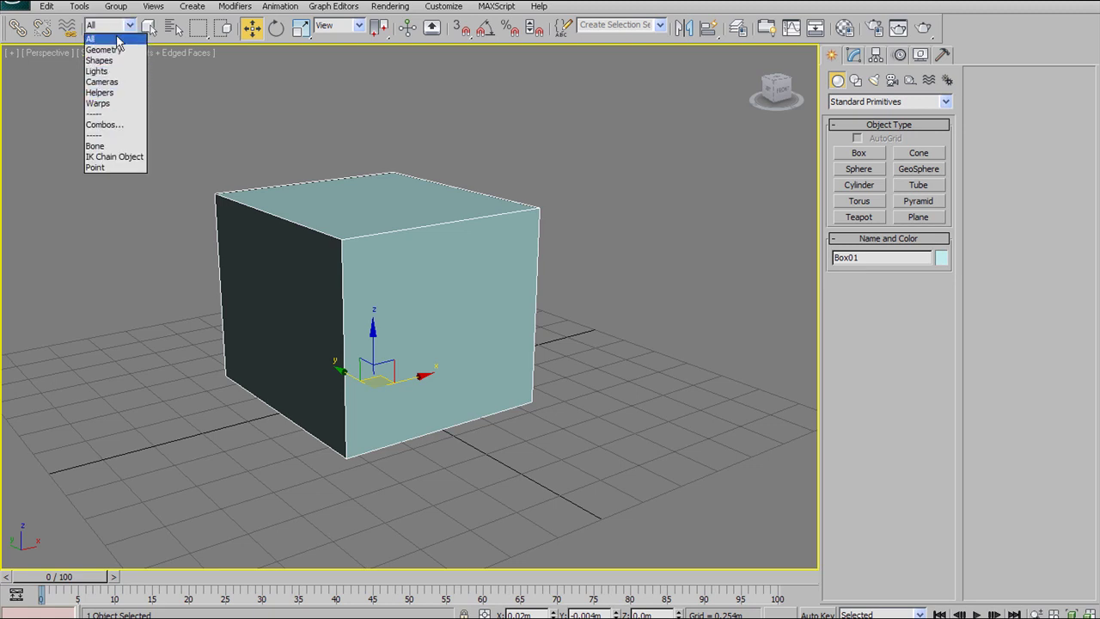
click(106, 29)
click(296, 124)
click(504, 246)
click(114, 26)
click(112, 42)
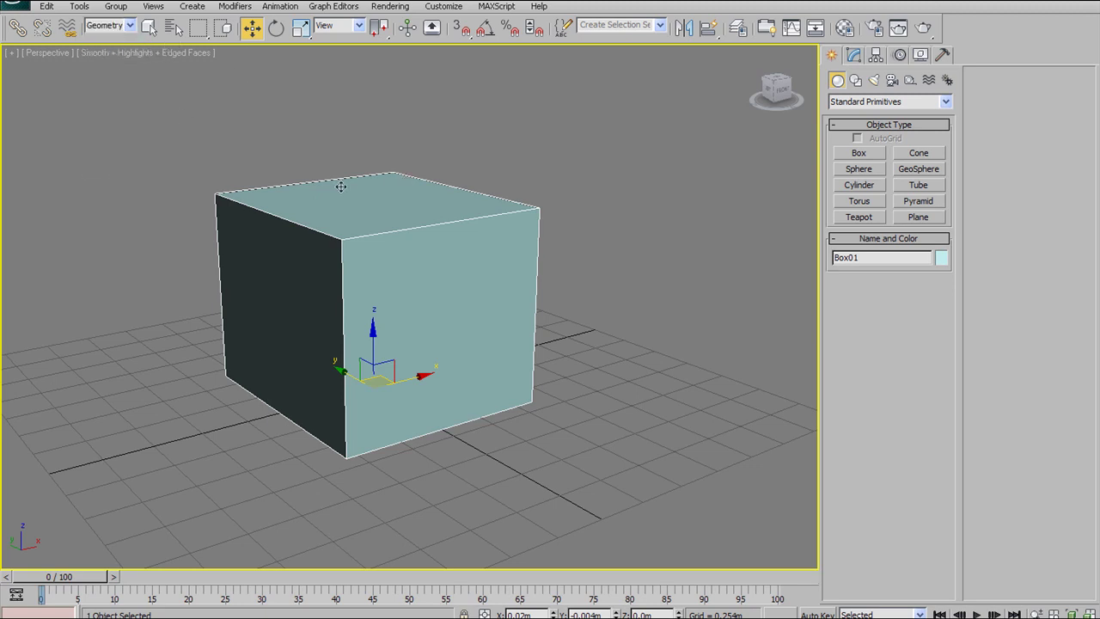
Step: Try the Lights selection filter and set the filter back to All
click(130, 26)
click(131, 25)
click(129, 25)
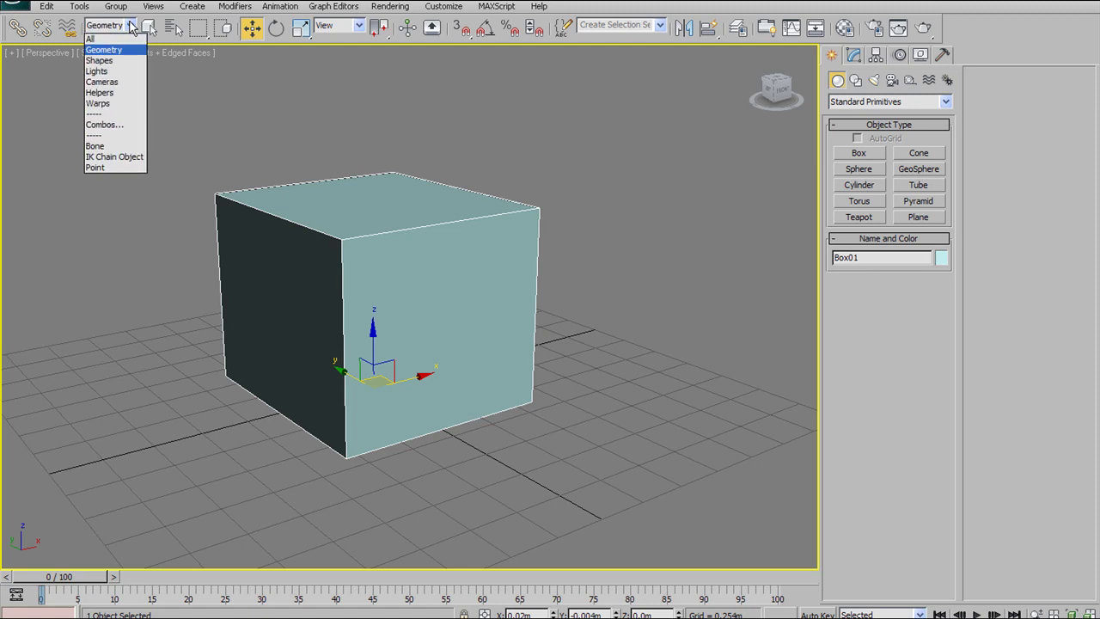
click(130, 25)
click(130, 25)
click(97, 71)
click(130, 25)
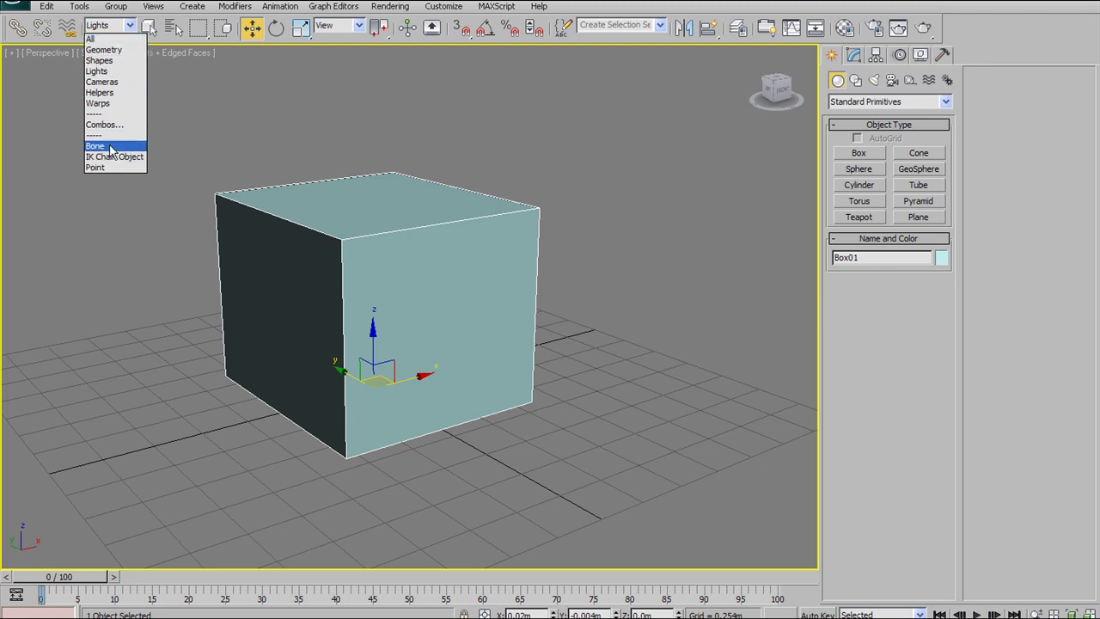
click(100, 39)
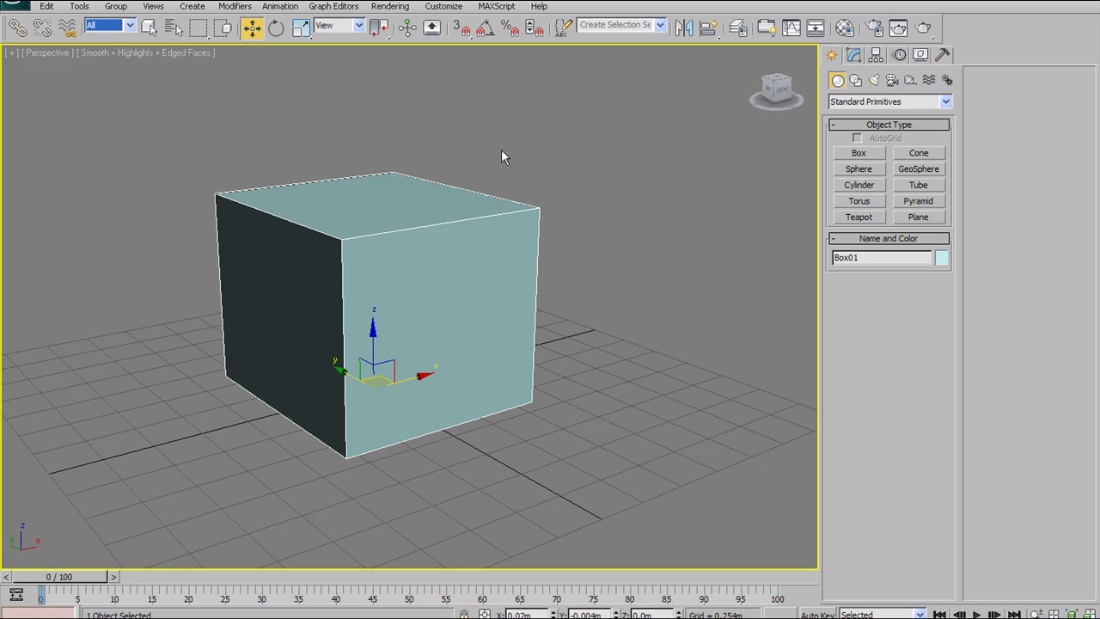
Step: Create a cylinder beside the box with a radius of about 0.57 m and a height of about 1.48 m, and activate the Move tool
click(858, 184)
drag(646, 352, 646, 325)
click(653, 103)
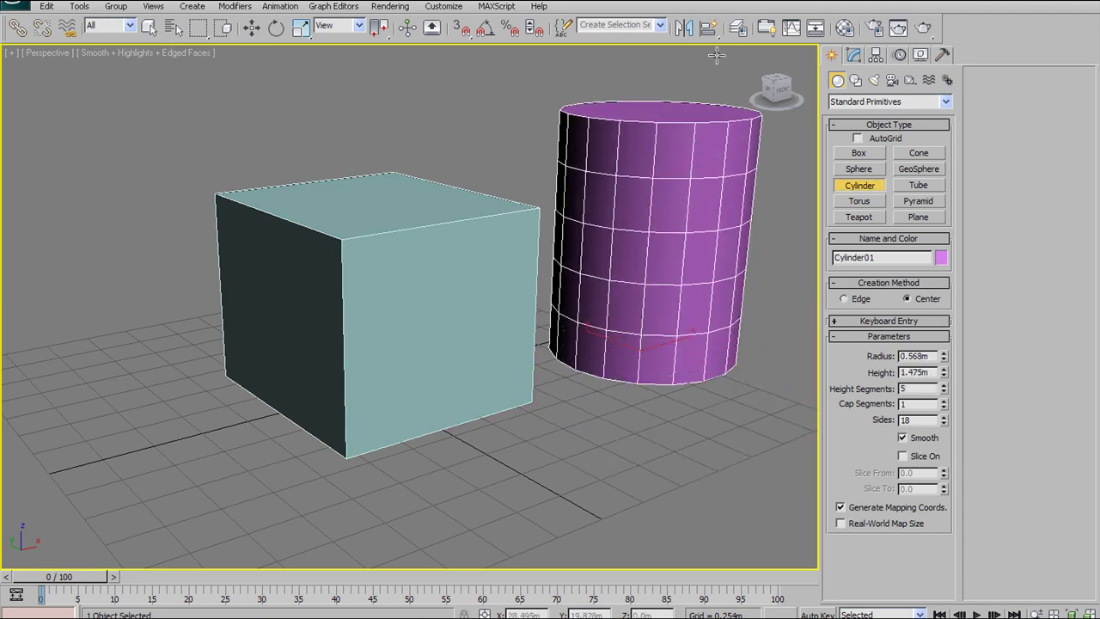
click(252, 27)
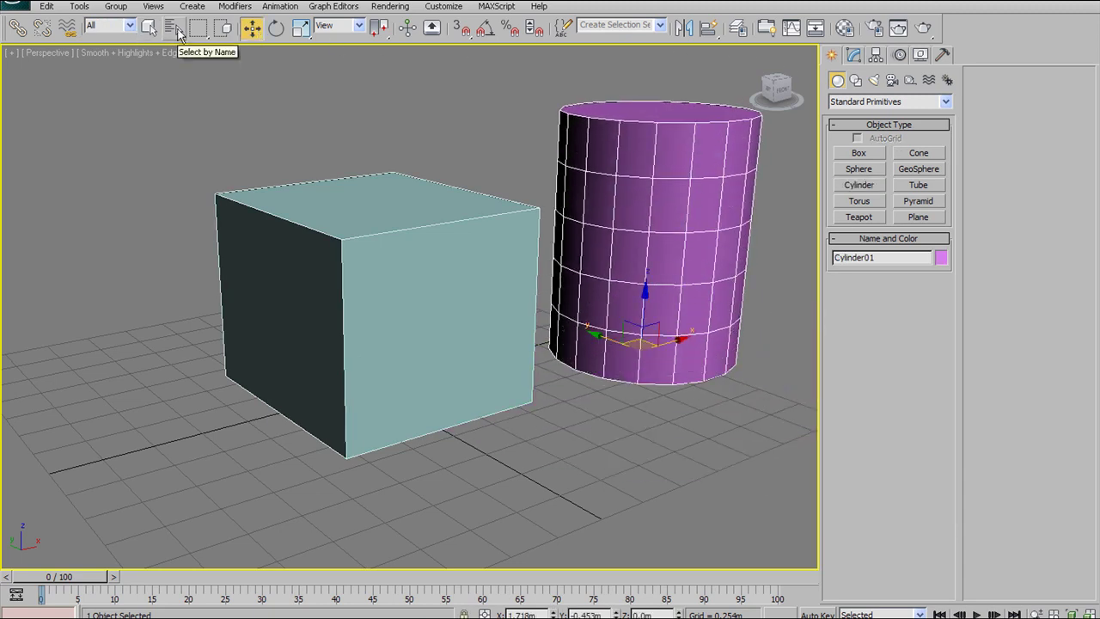
Step: Try highlighting Box01 and Cylinder01 and toggling the geometry display in the Select From Scene list, and cancel the selection
click(172, 27)
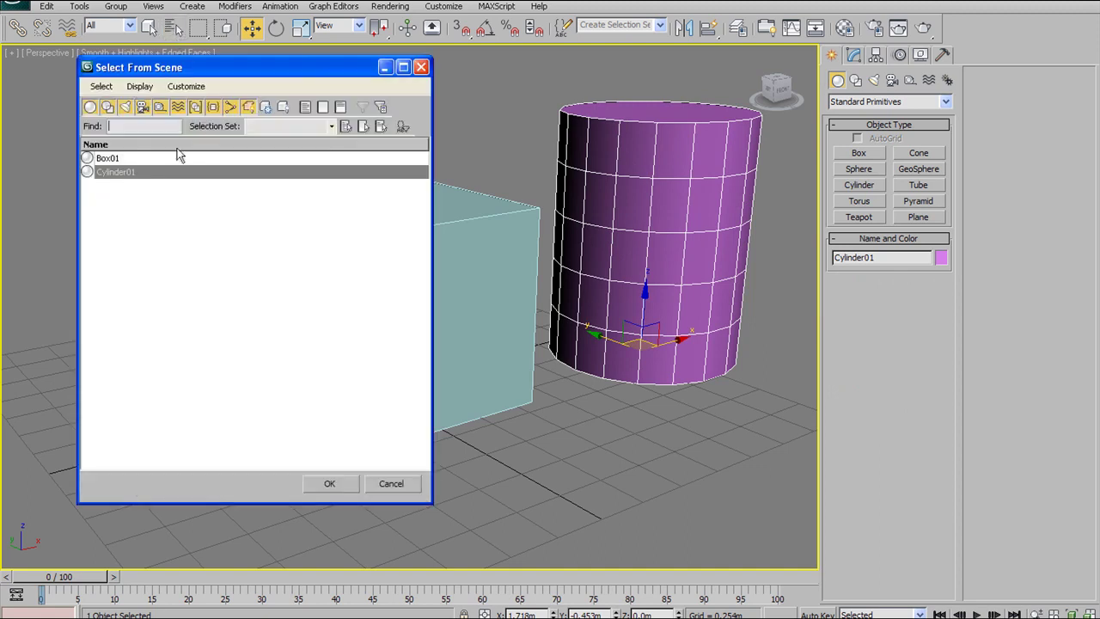
click(107, 161)
click(110, 172)
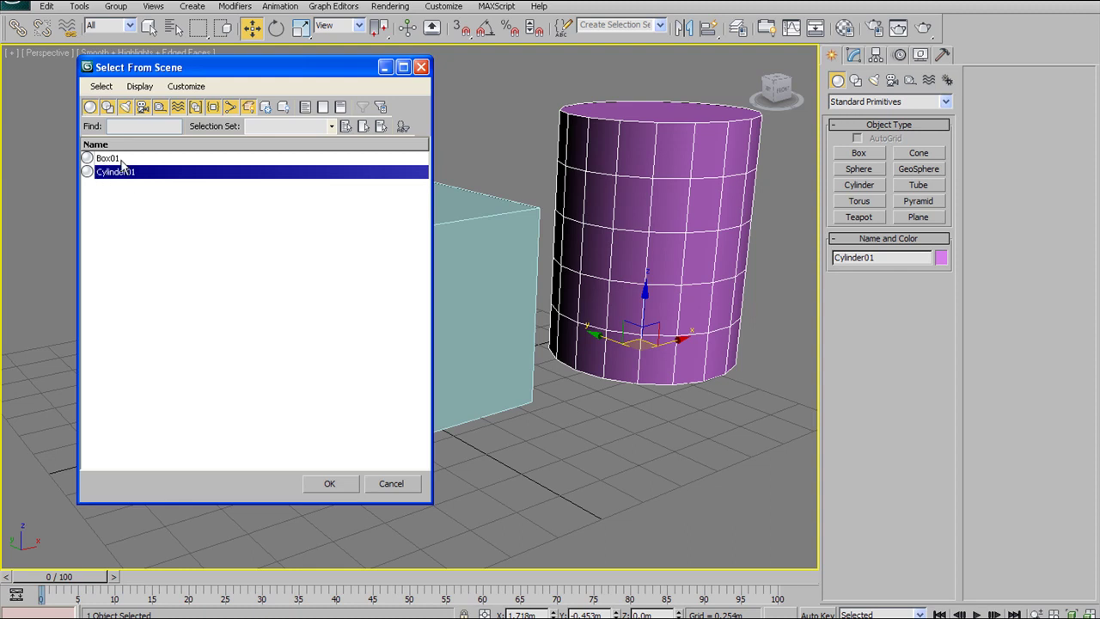
click(90, 109)
click(90, 110)
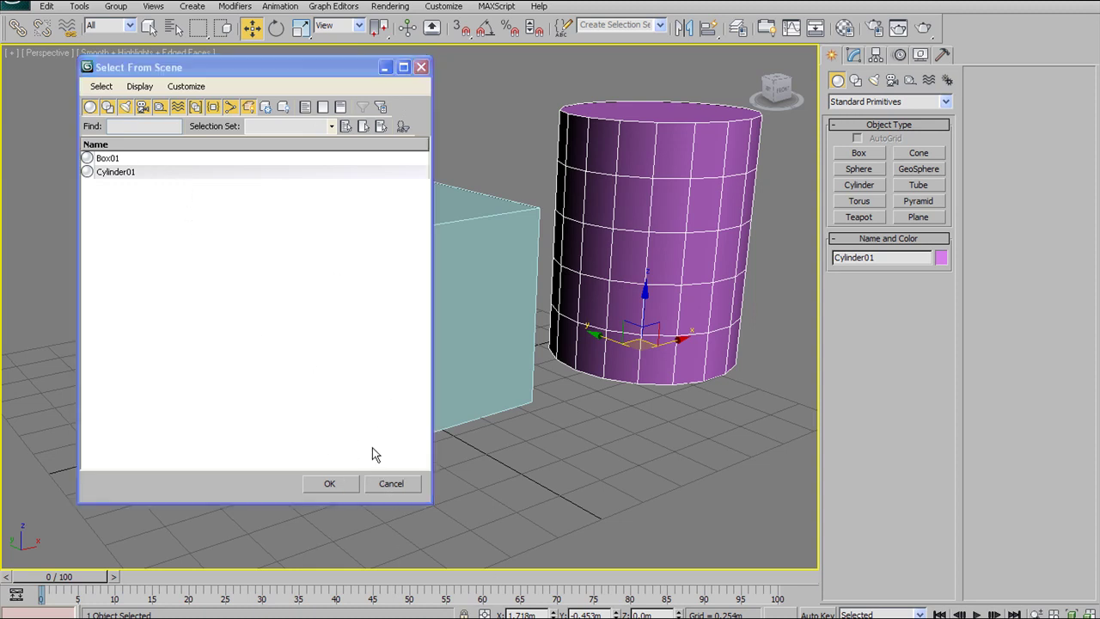
click(386, 483)
Step: Select the box and the cylinder together with one rectangular selection region
middle_drag(484, 174, 463, 174)
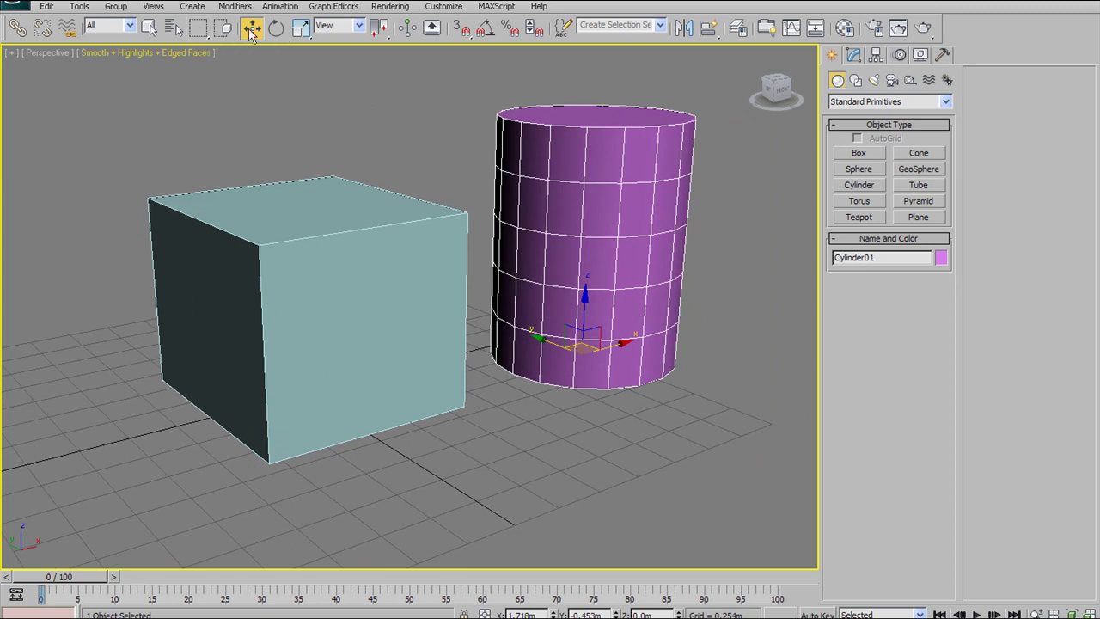
click(204, 34)
click(192, 25)
middle_drag(274, 129, 207, 150)
scroll(278, 142, down, 3)
click(276, 273)
alt+middle_drag(276, 273, 393, 163)
mouse_move(221, 77)
mouse_down()
mouse_move(389, 188)
mouse_move(646, 389)
mouse_up()
click(201, 54)
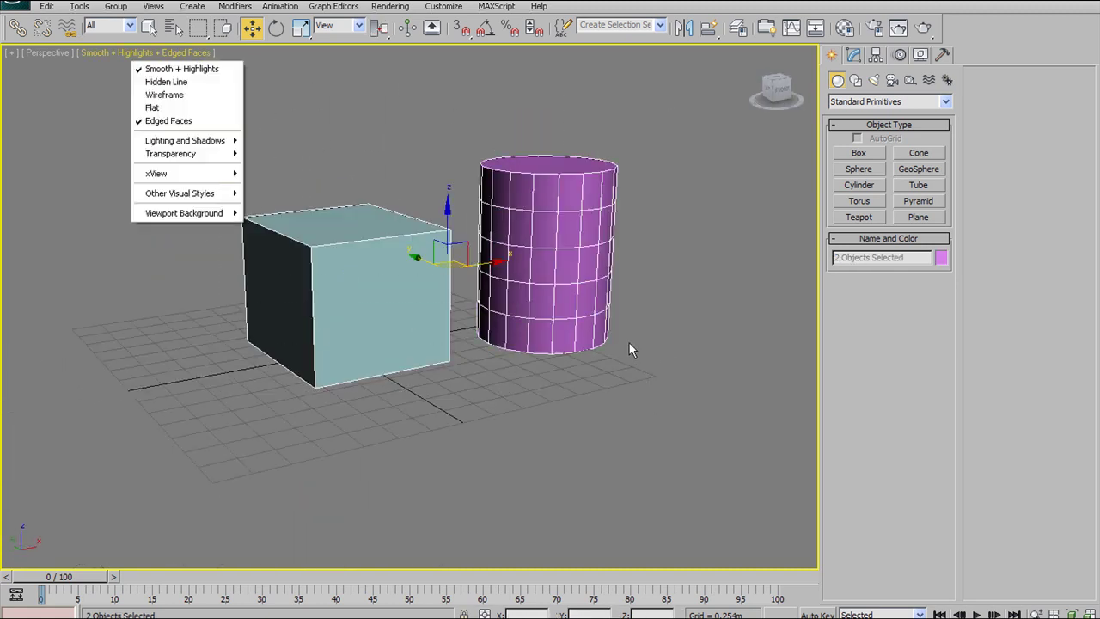
Step: Clear the selection, select the box and cylinder with one rectangular region, and select only the box
click(407, 163)
drag(164, 129, 643, 323)
drag(307, 263, 307, 263)
alt+middle_drag(432, 183, 355, 194)
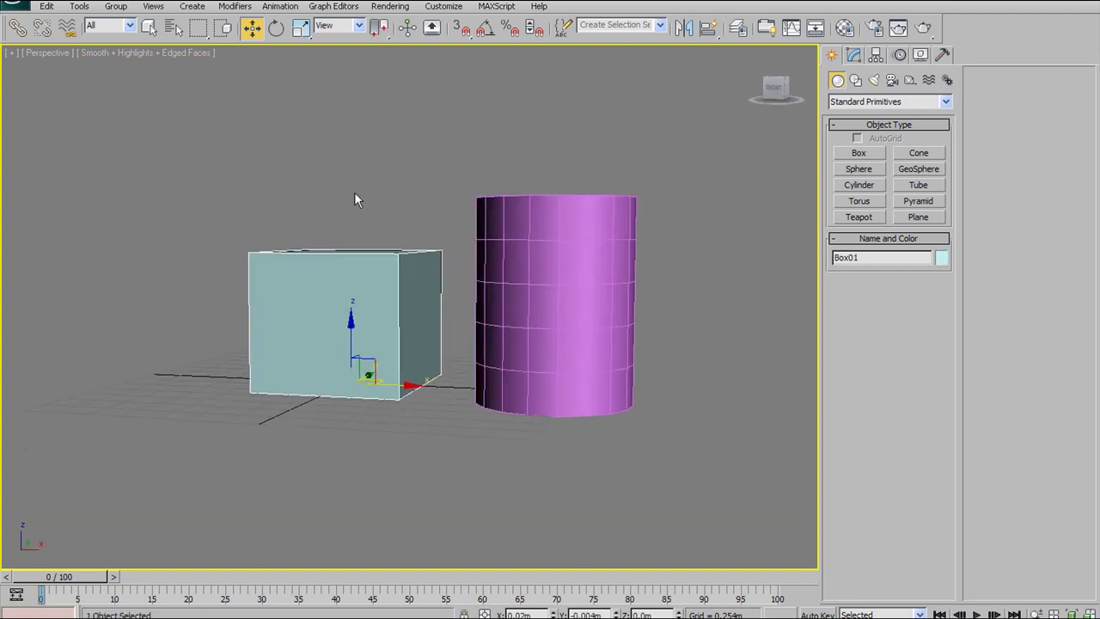
scroll(395, 225, up, 3)
alt+middle_drag(456, 228, 503, 251)
Step: Try selecting the box and the cylinder with rectangular regions that only partly cover each object
drag(340, 99, 329, 199)
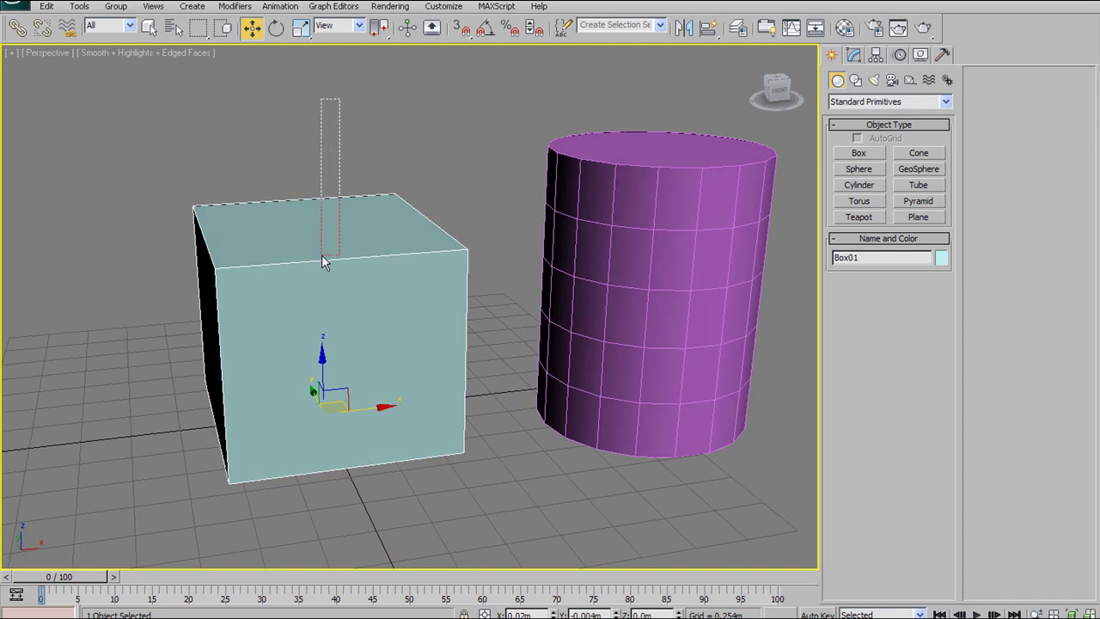
middle_drag(402, 127, 367, 165)
drag(418, 98, 632, 220)
drag(320, 124, 252, 304)
mouse_move(332, 272)
middle_down()
mouse_move(355, 204)
mouse_move(333, 265)
middle_up()
drag(132, 74, 287, 309)
alt+middle_drag(342, 262, 366, 206)
Step: Select the box and the cylinder individually in turn, finishing with only the box selected
click(366, 225)
click(302, 244)
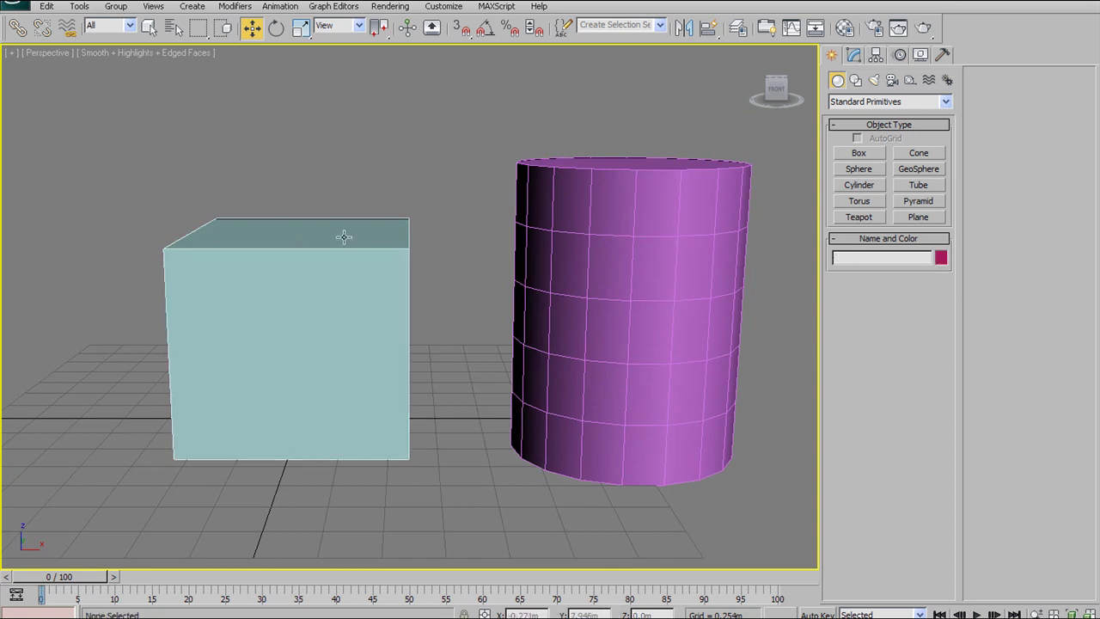
click(654, 201)
click(371, 240)
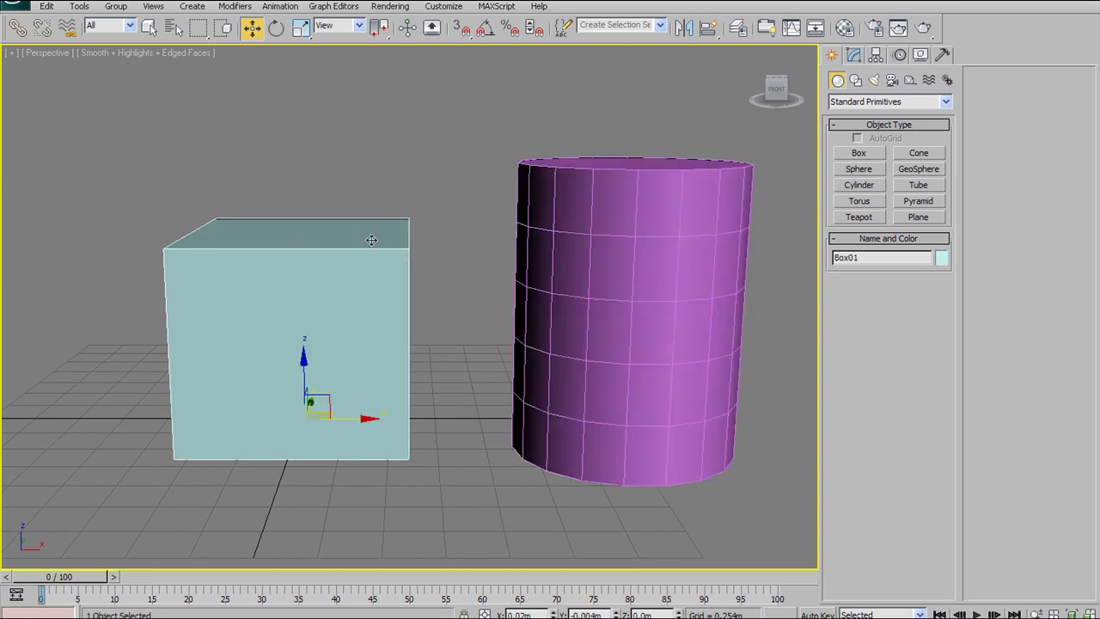
click(576, 198)
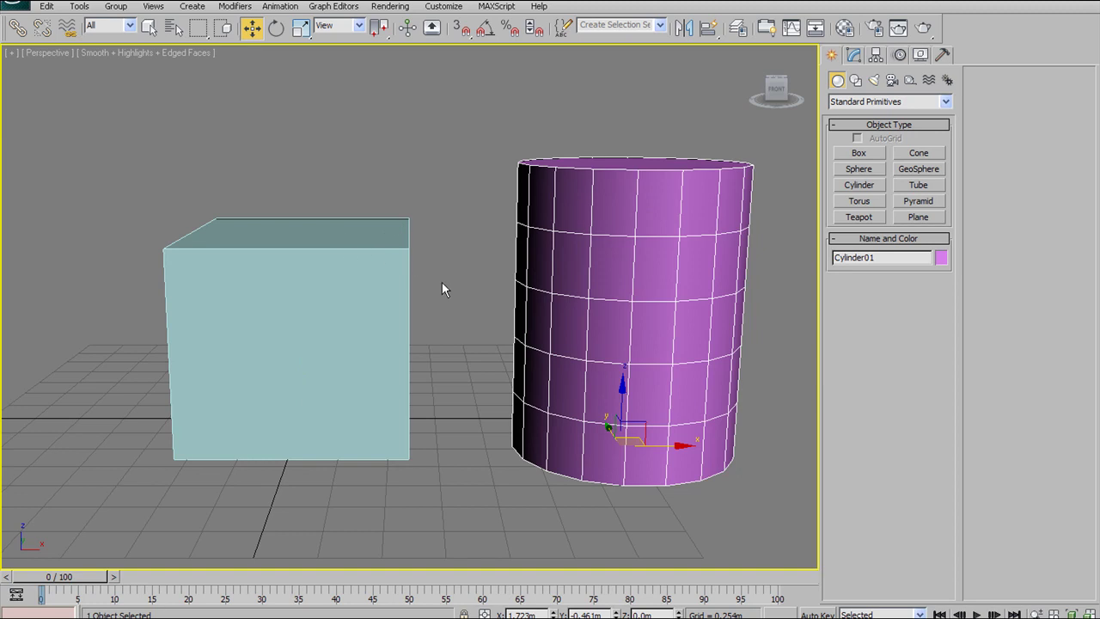
click(373, 241)
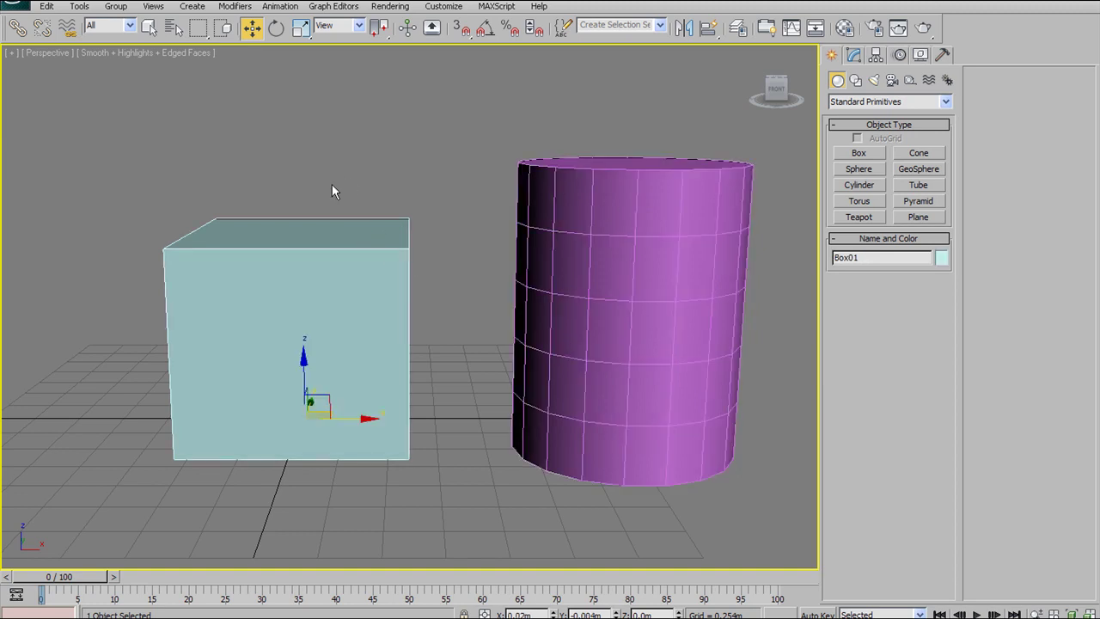
Step: Add the cylinder to the selected box, and practise removing the box from the selection and adding it back
alt+middle_drag(294, 273, 374, 228)
alt+middle_drag(529, 235, 444, 237)
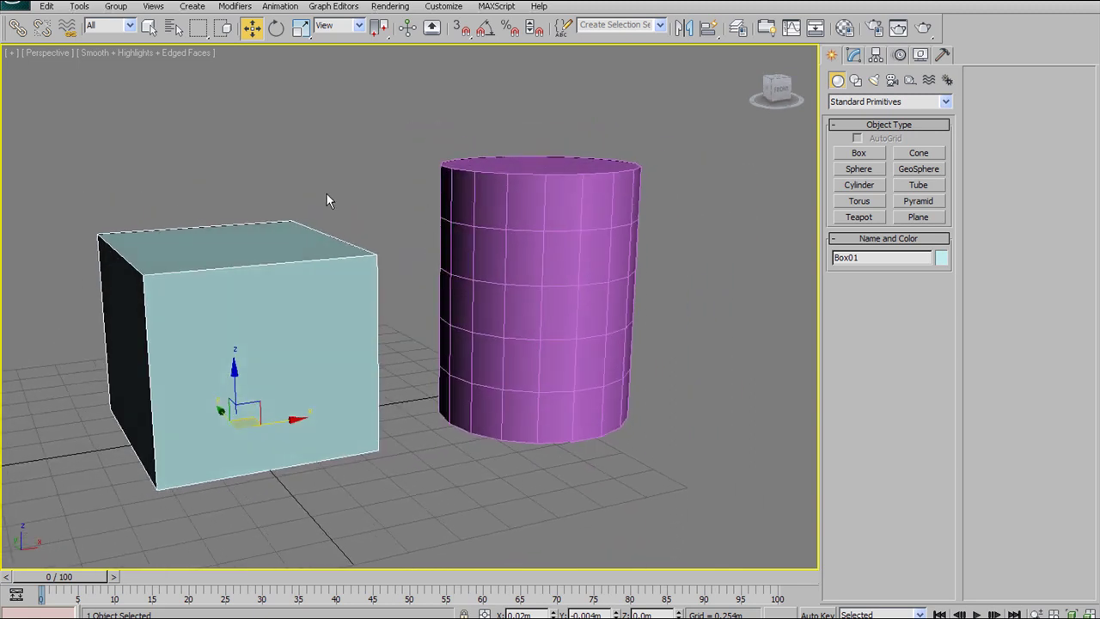
ctrl+click(490, 199)
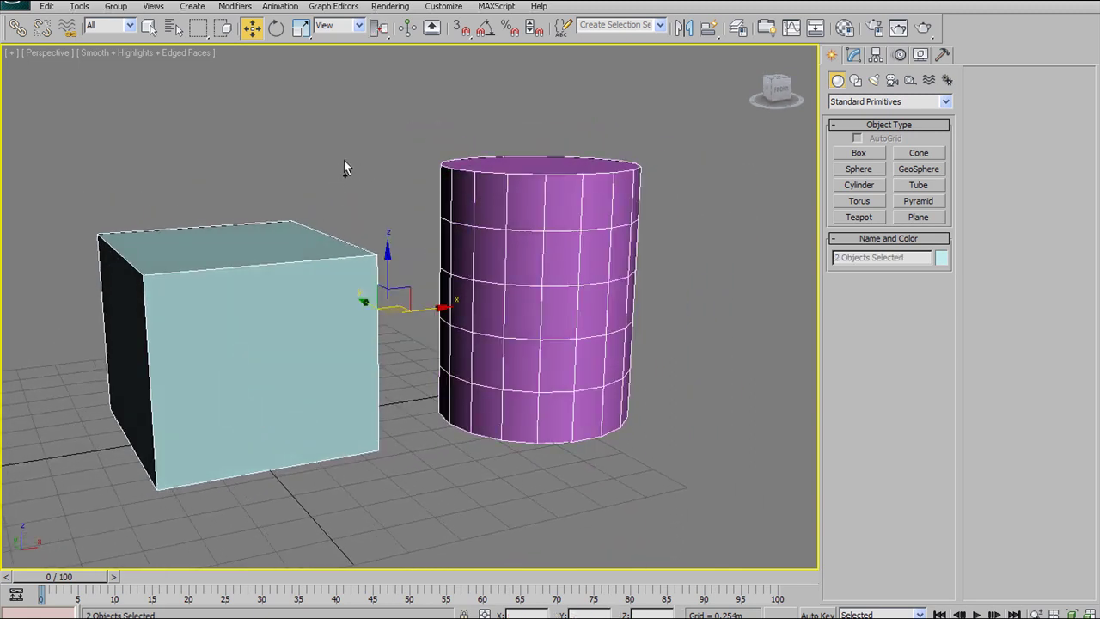
alt+click(263, 223)
ctrl+click(295, 250)
alt+click(280, 248)
ctrl+click(297, 233)
Step: Remove the cylinder and the box from the selection, and reselect the cylinder with the box added to it
mouse_move(459, 250)
alt+middle_down()
mouse_move(439, 219)
mouse_move(474, 237)
alt+middle_up()
alt+click(477, 195)
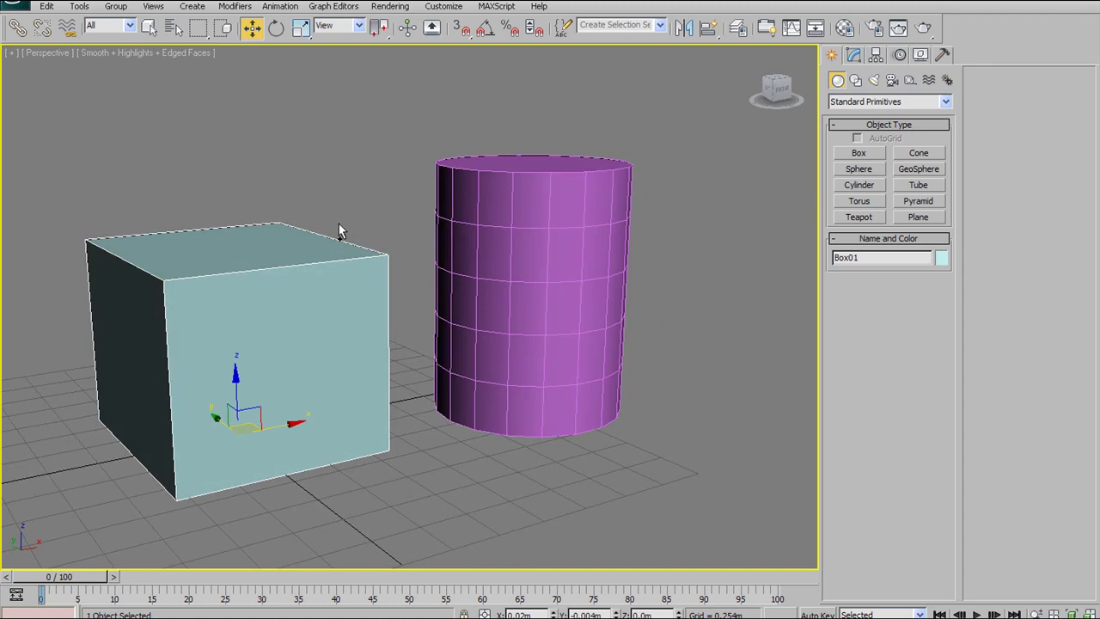
alt+click(305, 238)
click(486, 222)
ctrl+click(335, 254)
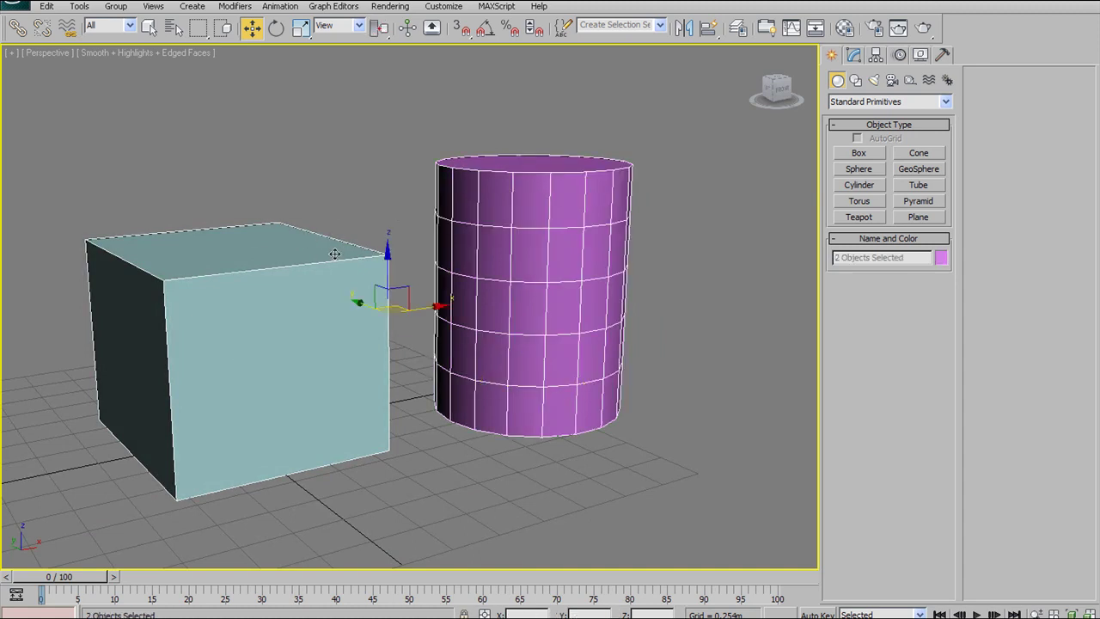
Step: Select both objects again with a large rectangular region and clear the selection
mouse_move(439, 174)
alt+middle_down()
mouse_move(400, 172)
mouse_move(444, 172)
alt+middle_up()
click(331, 159)
drag(164, 113, 694, 465)
click(244, 113)
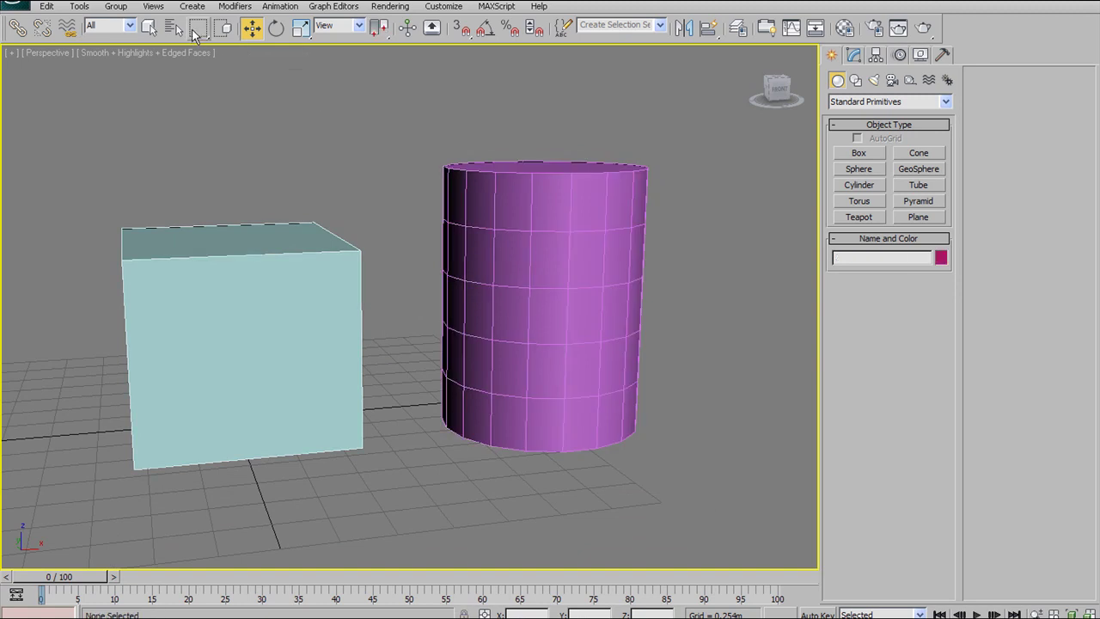
Step: Try the circular selection region across the box and the cylinder, and clear the selection
click(194, 29)
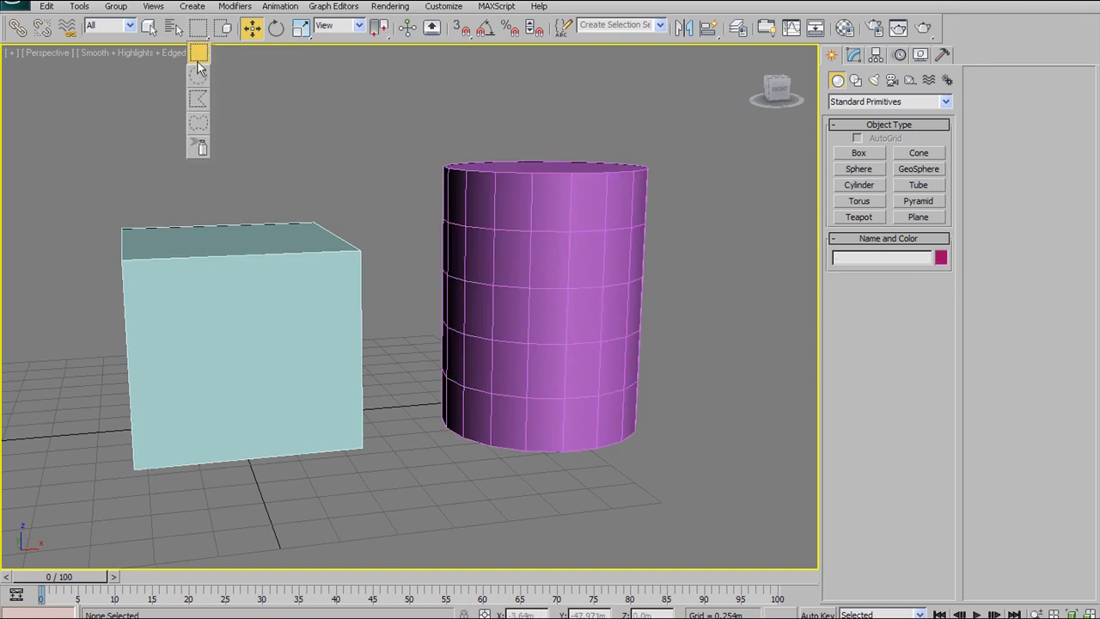
click(198, 75)
drag(197, 197, 548, 347)
click(348, 148)
Step: Switch to the fence selection region and outline the box and the cylinder to select both
click(198, 27)
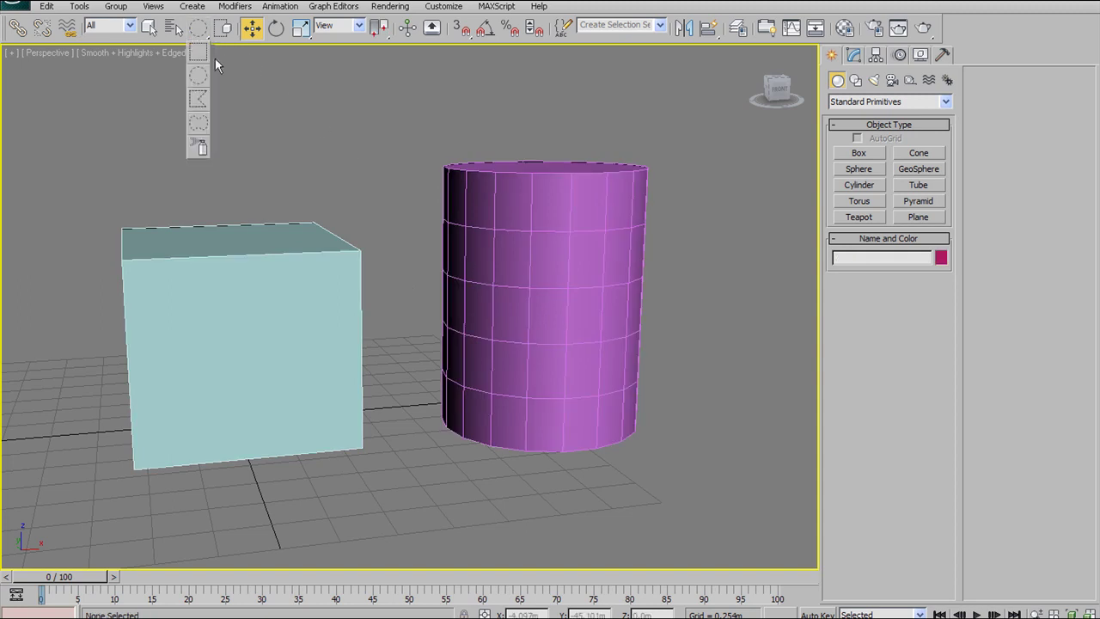
click(199, 102)
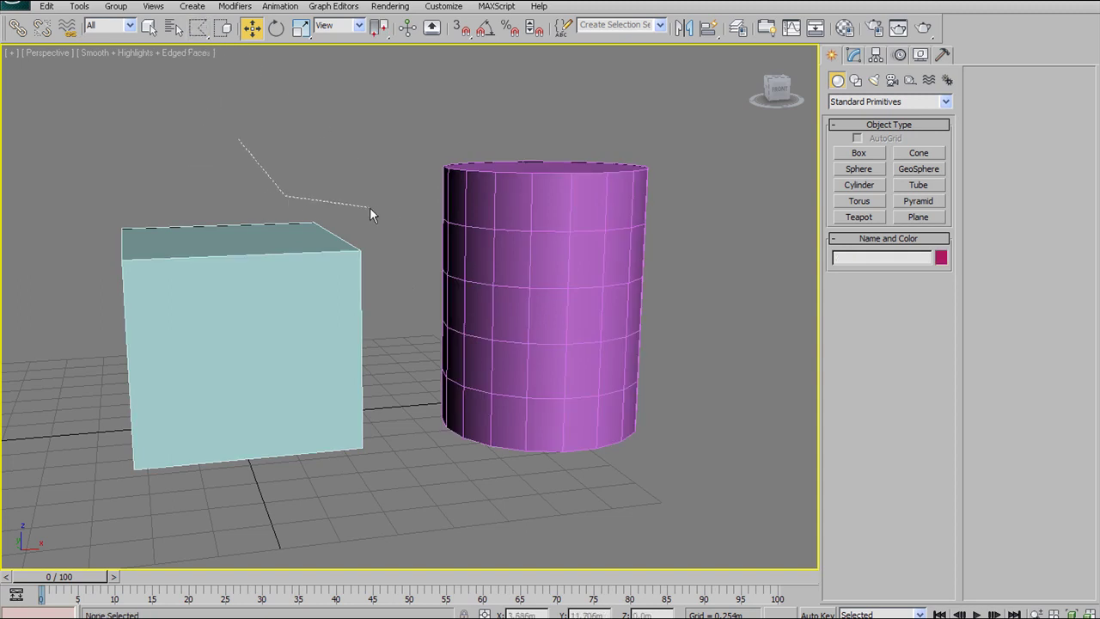
click(259, 46)
click(150, 117)
click(229, 150)
drag(199, 33, 216, 127)
drag(289, 203, 326, 200)
mouse_move(652, 107)
mouse_down()
mouse_move(771, 180)
mouse_move(554, 507)
mouse_move(431, 397)
mouse_move(422, 161)
mouse_up()
mouse_move(432, 117)
mouse_down()
mouse_move(636, 125)
mouse_move(546, 127)
mouse_up()
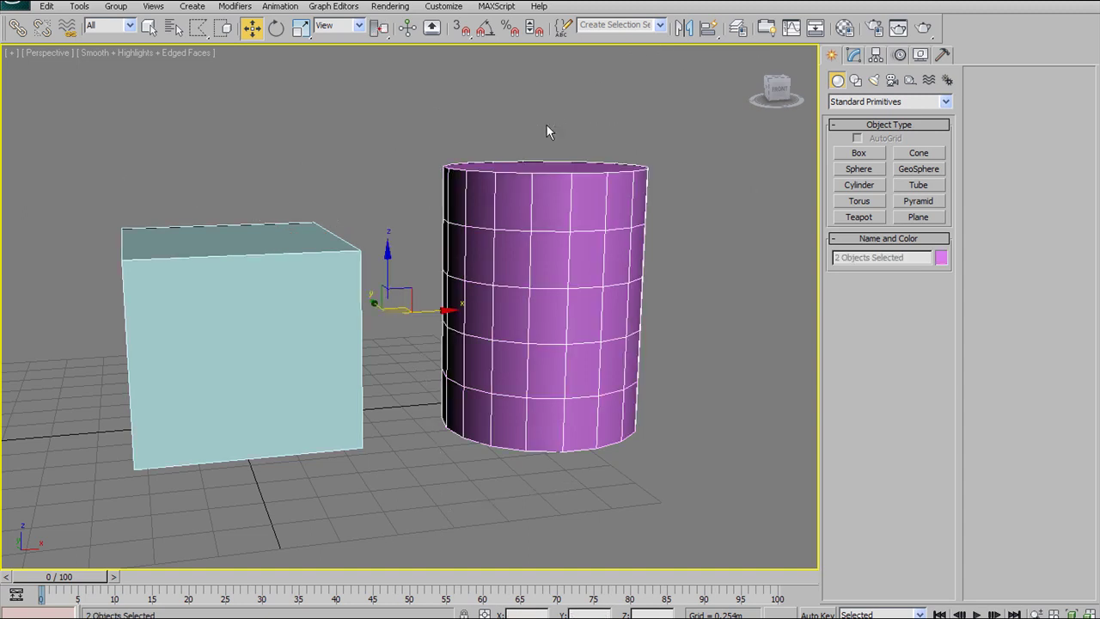
Step: Try the paint selection region by brushing over the box and the cylinder, and clear the selection
click(197, 32)
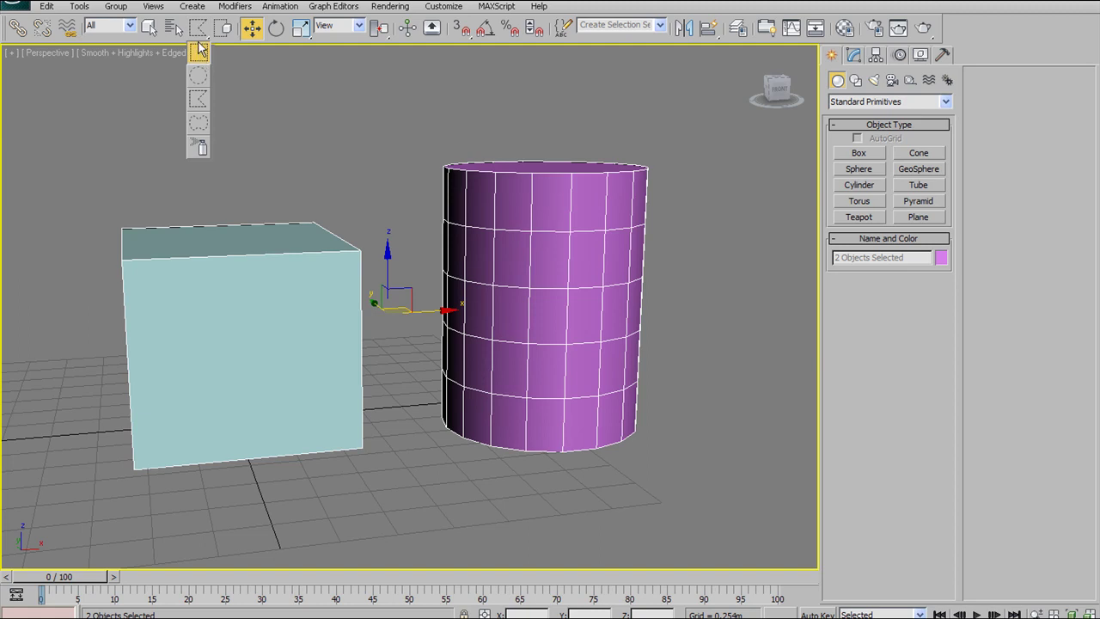
click(201, 147)
mouse_move(272, 281)
mouse_down()
mouse_move(292, 265)
mouse_move(272, 257)
mouse_up()
click(327, 160)
mouse_move(296, 220)
mouse_down()
mouse_move(306, 240)
mouse_move(324, 172)
mouse_move(169, 176)
mouse_up()
click(323, 172)
click(454, 197)
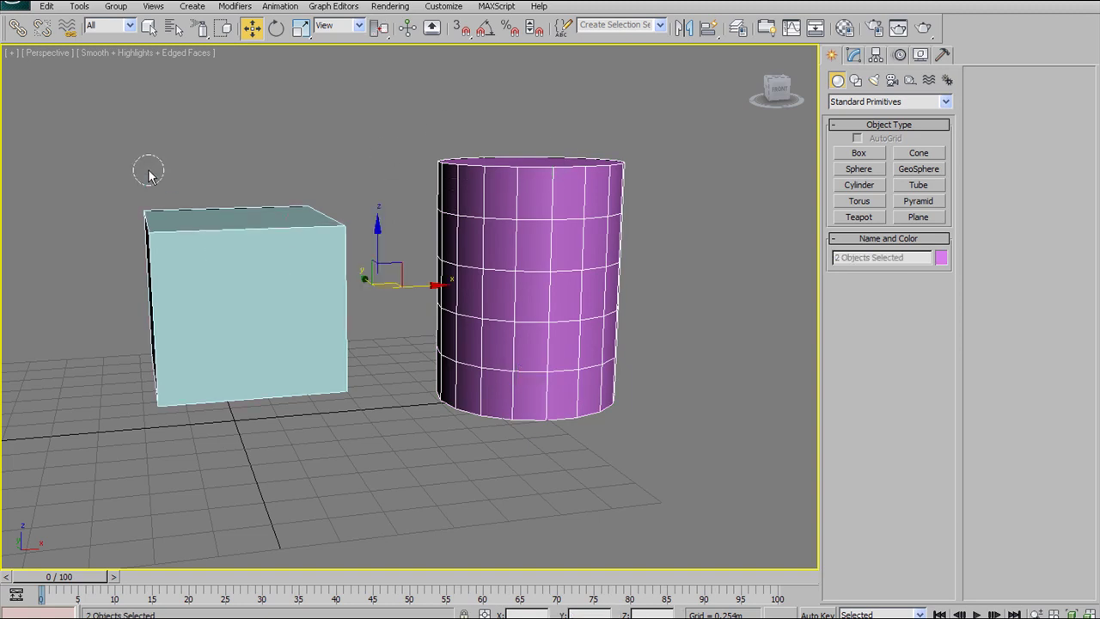
click(353, 129)
Step: Try the paint selection region once more on the objects, and restore the rectangular selection region
drag(192, 36, 195, 148)
click(478, 201)
drag(421, 311, 263, 251)
mouse_move(198, 28)
mouse_down()
mouse_move(194, 156)
mouse_move(218, 60)
mouse_move(202, 54)
mouse_move(199, 35)
mouse_move(201, 71)
mouse_move(195, 55)
mouse_up()
click(269, 71)
Step: Select the cylinder and delete it
middle_drag(342, 149, 463, 258)
click(462, 257)
key(Delete)
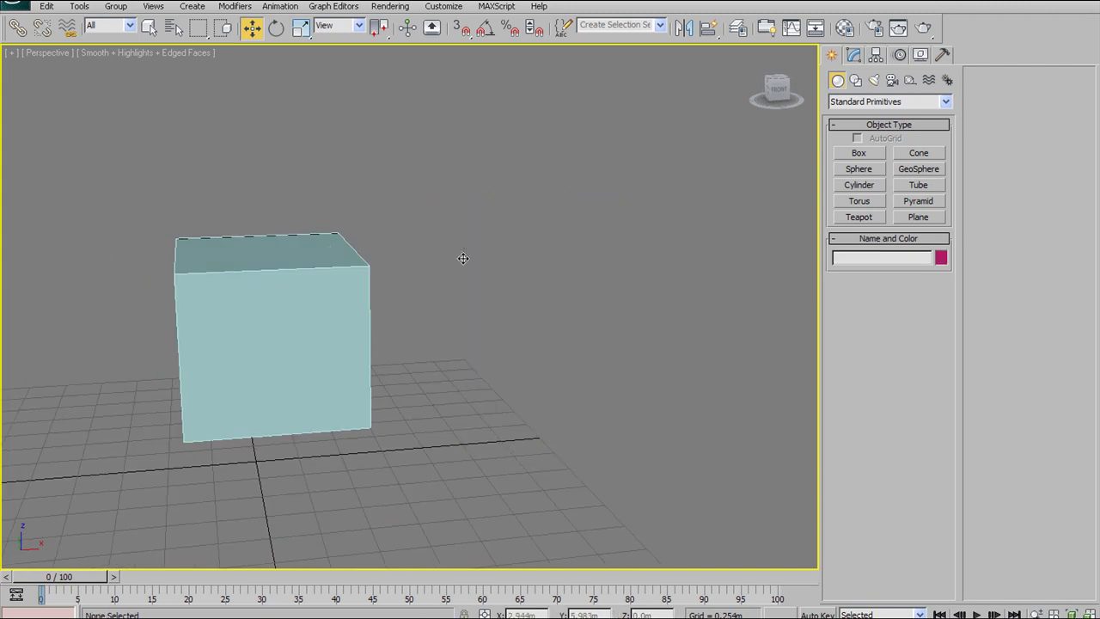
Step: Select the remaining box and move it to about X 0.18 m, Y 1.03 m on the grid
middle_drag(284, 130, 341, 157)
click(349, 328)
middle_drag(391, 322, 383, 411)
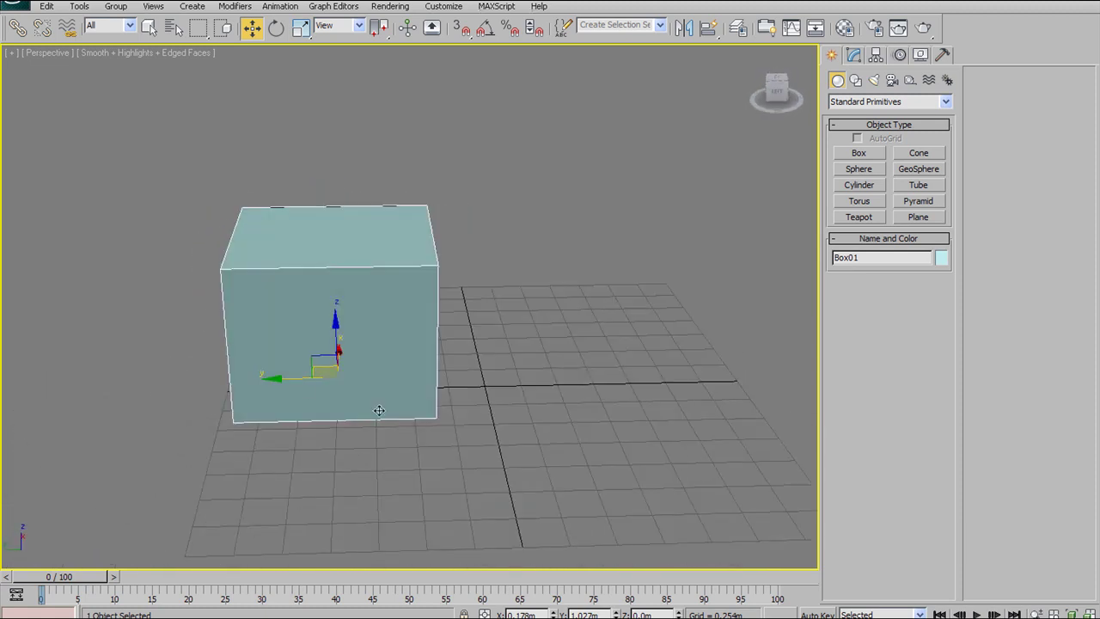
alt+middle_drag(298, 388, 387, 293)
scroll(388, 293, up, 4)
alt+middle_drag(307, 144, 415, 334)
scroll(415, 334, down, 3)
Step: Move the box along the Y and Z axes to about Y -0.21 m and Z 0.40 m
drag(400, 345, 379, 340)
drag(438, 384, 373, 268)
alt+middle_drag(414, 265, 366, 292)
drag(435, 303, 433, 328)
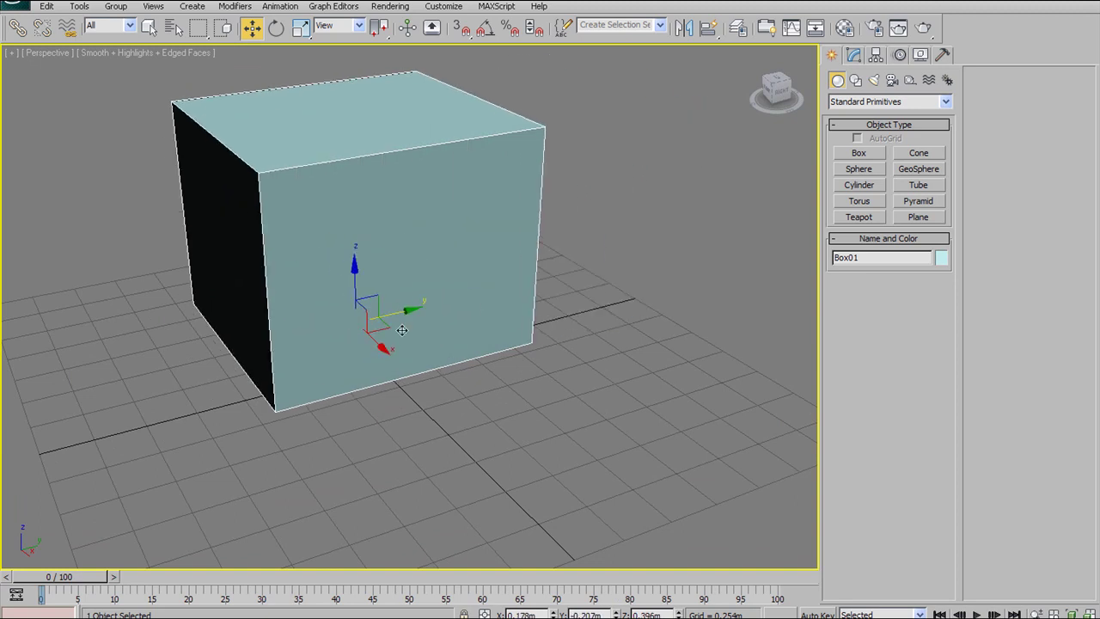
Step: Move the box along the X and Y axes to about X 1.06 m, Y -0.01 m, and shift it within one axis plane
drag(379, 351, 418, 407)
alt+middle_drag(438, 370, 485, 378)
mouse_move(464, 385)
mouse_down()
mouse_move(562, 392)
mouse_move(366, 327)
mouse_move(576, 373)
mouse_move(475, 438)
mouse_move(403, 412)
mouse_move(545, 383)
mouse_move(456, 381)
mouse_move(564, 417)
mouse_move(589, 388)
mouse_move(491, 346)
mouse_move(491, 430)
mouse_move(521, 451)
mouse_move(552, 447)
mouse_move(552, 385)
mouse_move(466, 383)
mouse_move(511, 411)
mouse_move(477, 386)
mouse_up()
alt+middle_drag(495, 398, 440, 386)
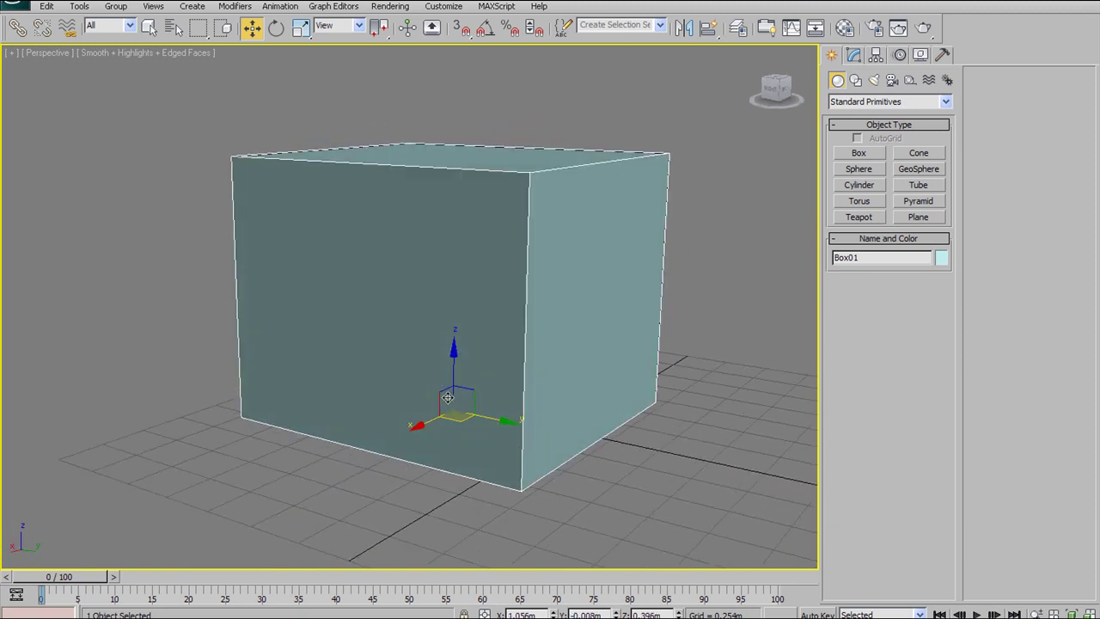
drag(442, 396, 473, 397)
alt+middle_drag(476, 396, 596, 419)
alt+middle_drag(480, 400, 379, 188)
Step: Activate the Rotate tool and try rotating the box about individual axes, including Y and Z
click(275, 27)
mouse_move(472, 314)
alt+middle_down()
mouse_move(441, 289)
mouse_move(520, 337)
mouse_move(596, 306)
mouse_move(438, 334)
mouse_move(514, 312)
mouse_move(410, 304)
mouse_move(456, 319)
alt+middle_up()
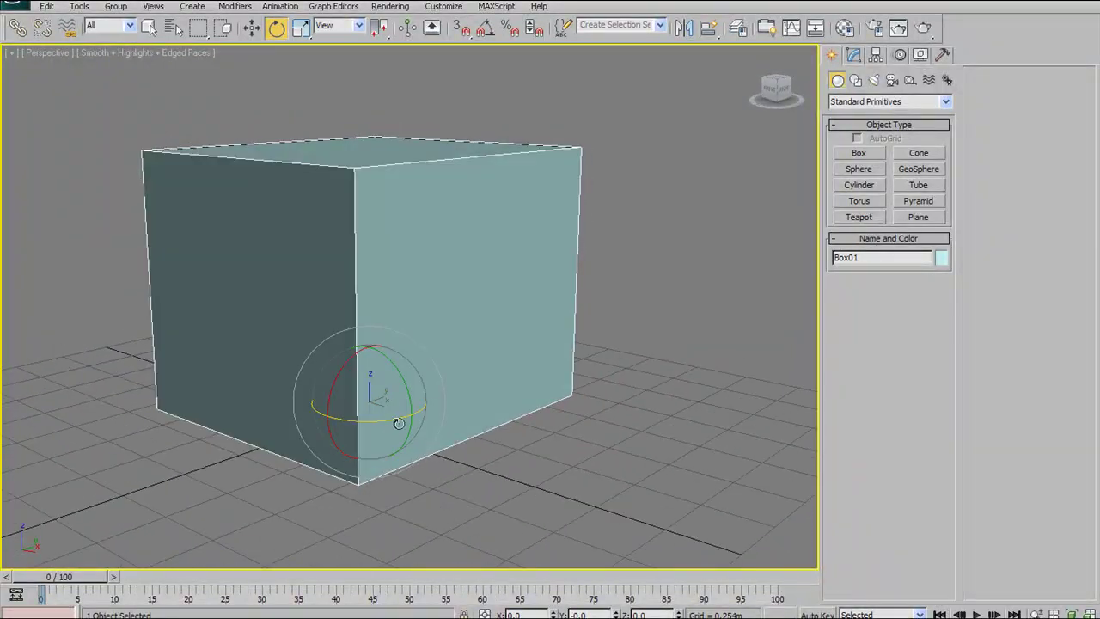
alt+middle_drag(403, 359, 345, 322)
click(252, 27)
click(275, 29)
alt+middle_drag(369, 365, 423, 390)
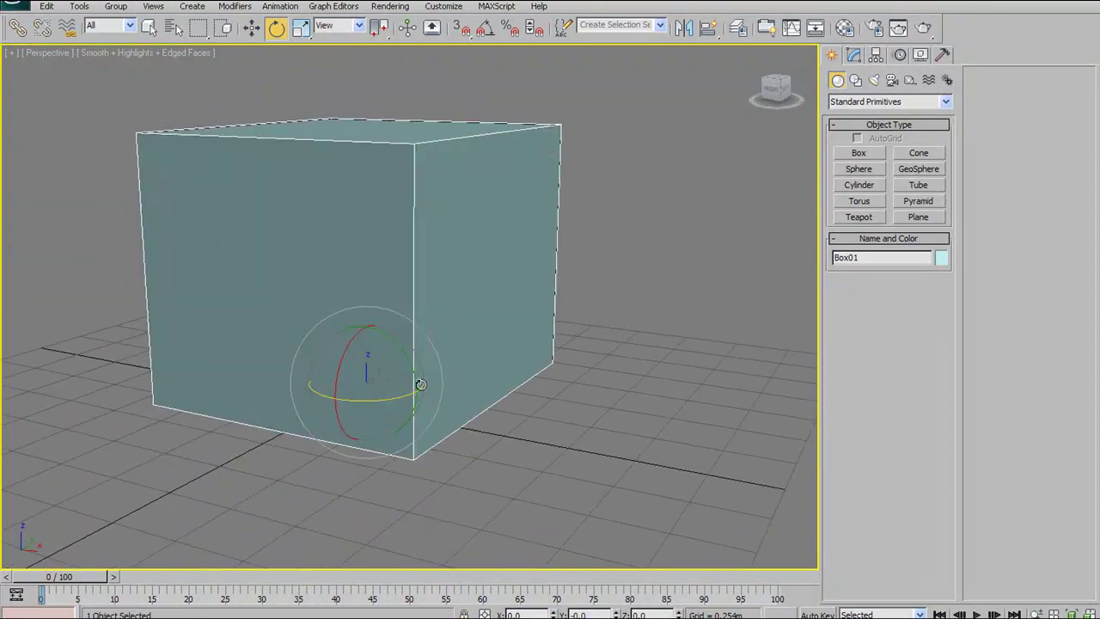
drag(391, 337, 376, 372)
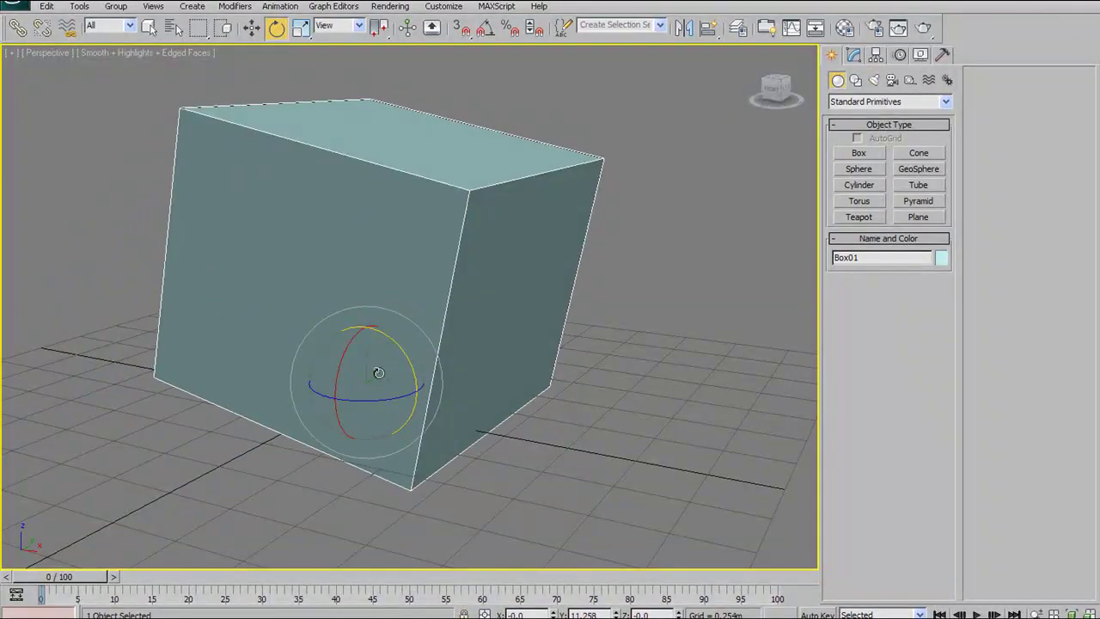
drag(355, 335, 359, 300)
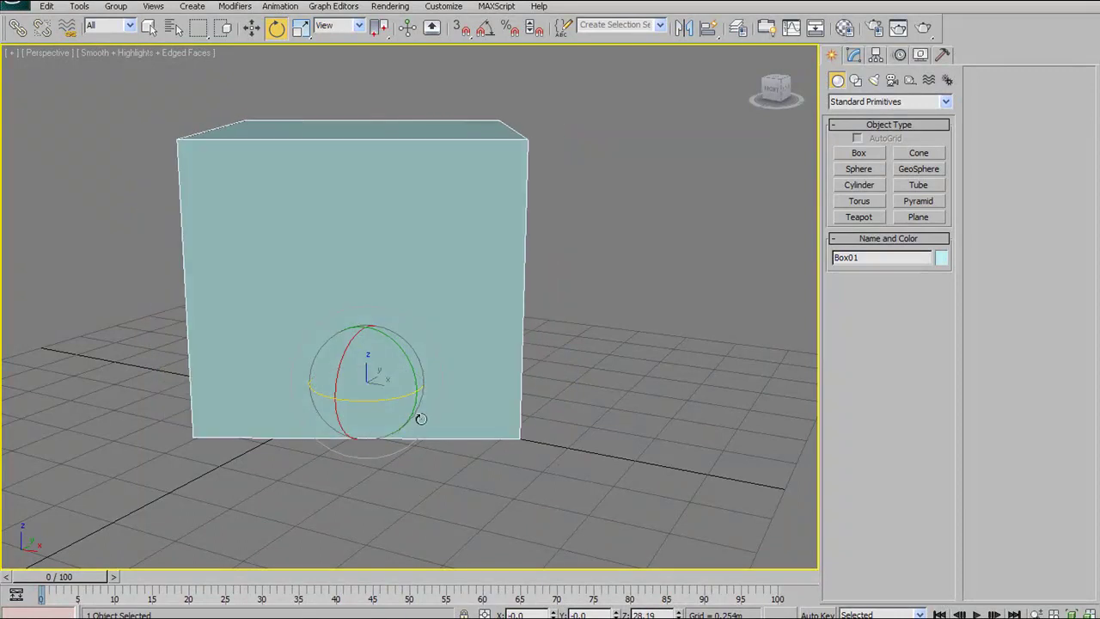
Step: Try another rotation of the box with the rotate gizmo and cancel it
alt+middle_drag(568, 372, 341, 341)
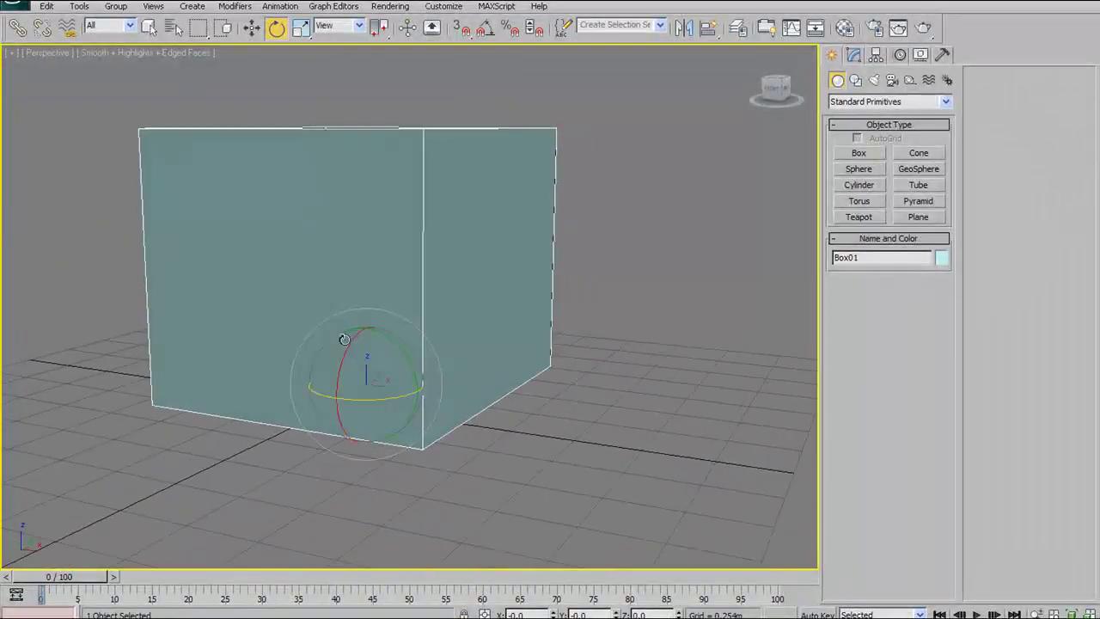
drag(351, 335, 467, 445)
right_click(335, 381)
right_click(467, 445)
Step: Activate the Scale tool and try scaling the box along the Z axis
alt+middle_drag(419, 335, 369, 268)
click(304, 30)
middle_drag(419, 321, 381, 287)
scroll(400, 303, down, 2)
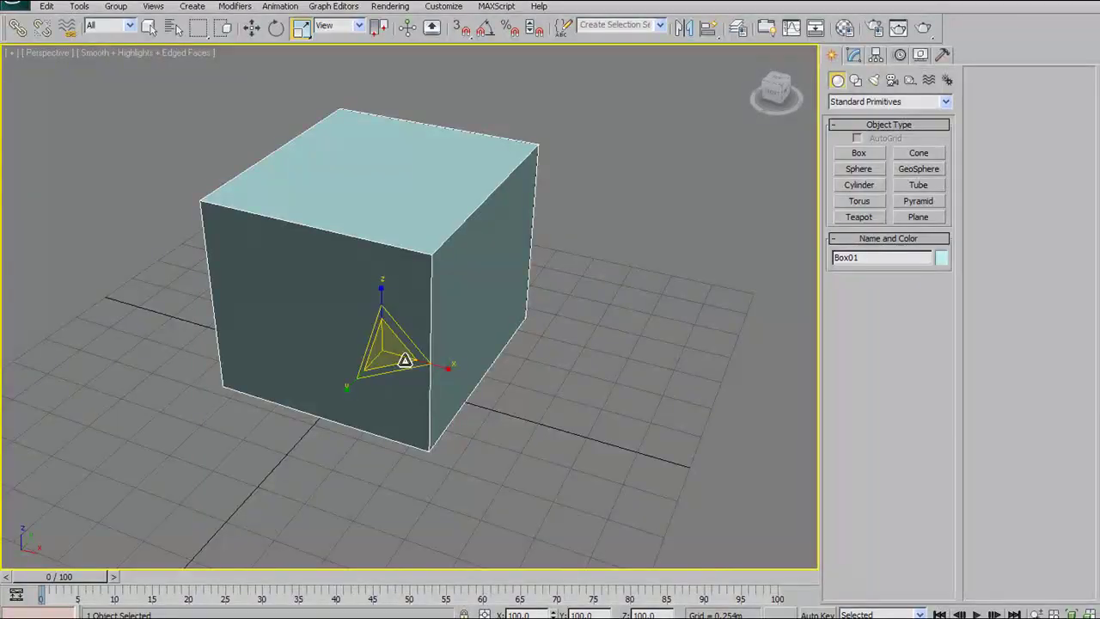
mouse_move(400, 376)
alt+middle_down()
mouse_move(421, 350)
mouse_move(392, 346)
mouse_move(402, 356)
alt+middle_up()
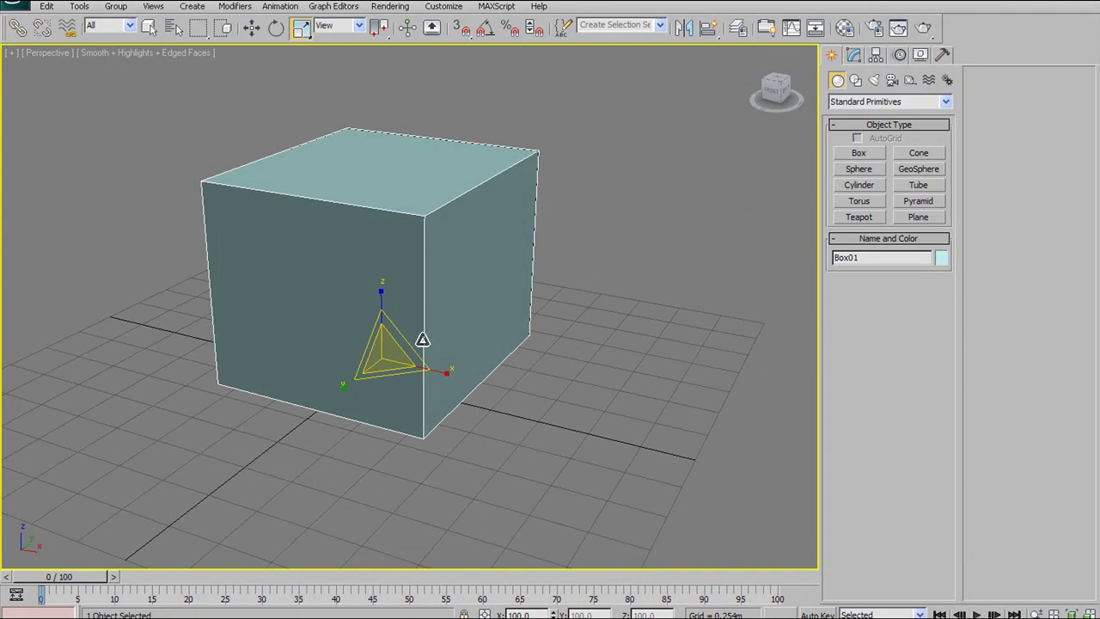
middle_drag(453, 260, 415, 287)
scroll(433, 289, up, 2)
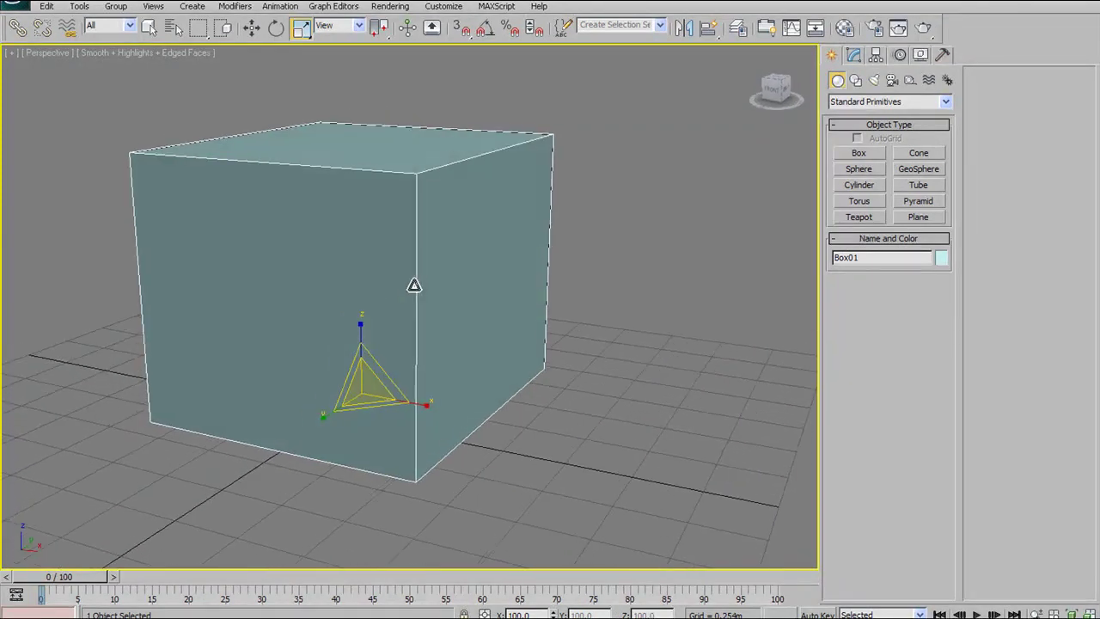
mouse_move(365, 326)
mouse_down()
mouse_move(361, 283)
mouse_move(358, 344)
mouse_move(358, 286)
mouse_move(355, 314)
mouse_up()
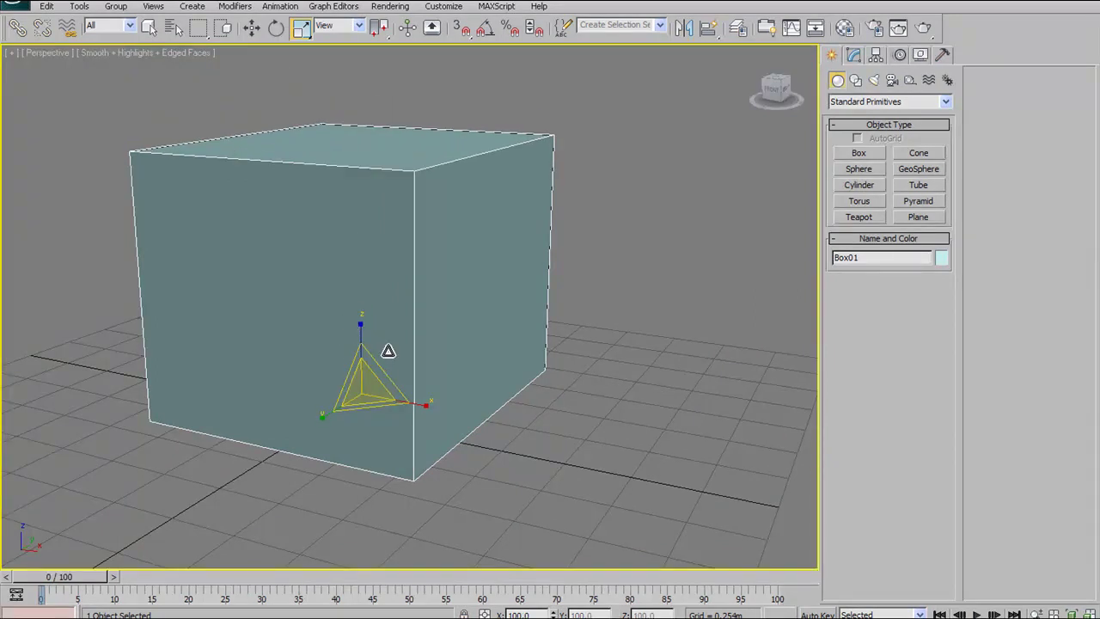
Step: Try narrowing and stretching the box along single horizontal axes, undoing each scaling
drag(426, 404, 343, 407)
key(ctrl+z)
alt+middle_drag(392, 351, 400, 373)
drag(429, 373, 558, 380)
key(ctrl+z)
alt+middle_drag(447, 383, 310, 384)
drag(308, 381, 220, 381)
key(ctrl+z)
alt+middle_drag(221, 381, 342, 332)
Step: Try scaling the box vertically in the Front view, and return to the Perspective view
key(f)
scroll(388, 338, up, 5)
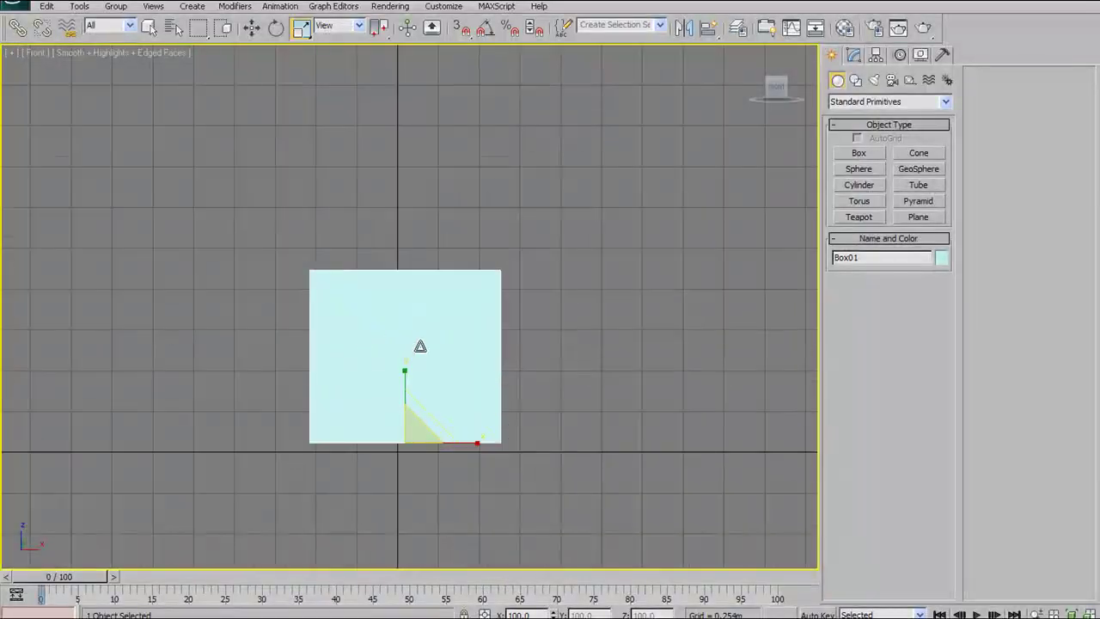
middle_drag(445, 378, 442, 395)
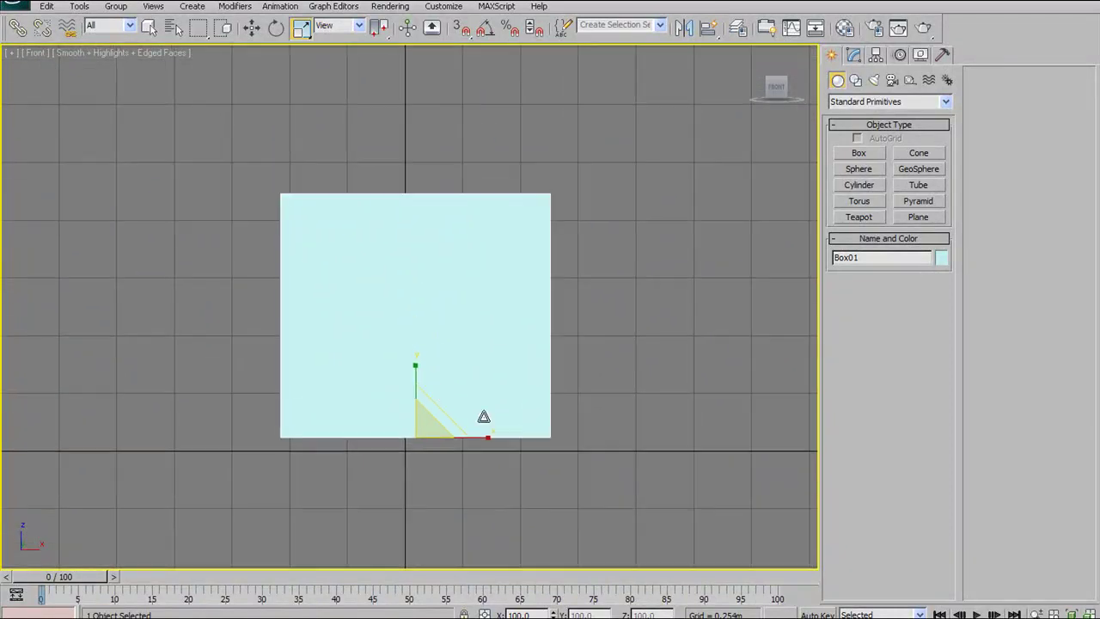
mouse_move(418, 372)
mouse_down()
mouse_move(415, 312)
mouse_move(424, 421)
mouse_move(430, 314)
mouse_move(422, 388)
mouse_move(407, 353)
mouse_up()
alt+middle_drag(408, 353, 358, 349)
key(p)
Step: Try scaling the box along two axes at once in different planes, undoing each scaling
scroll(422, 294, down, 6)
middle_drag(448, 310, 385, 315)
drag(384, 316, 322, 270)
key(ctrl+z)
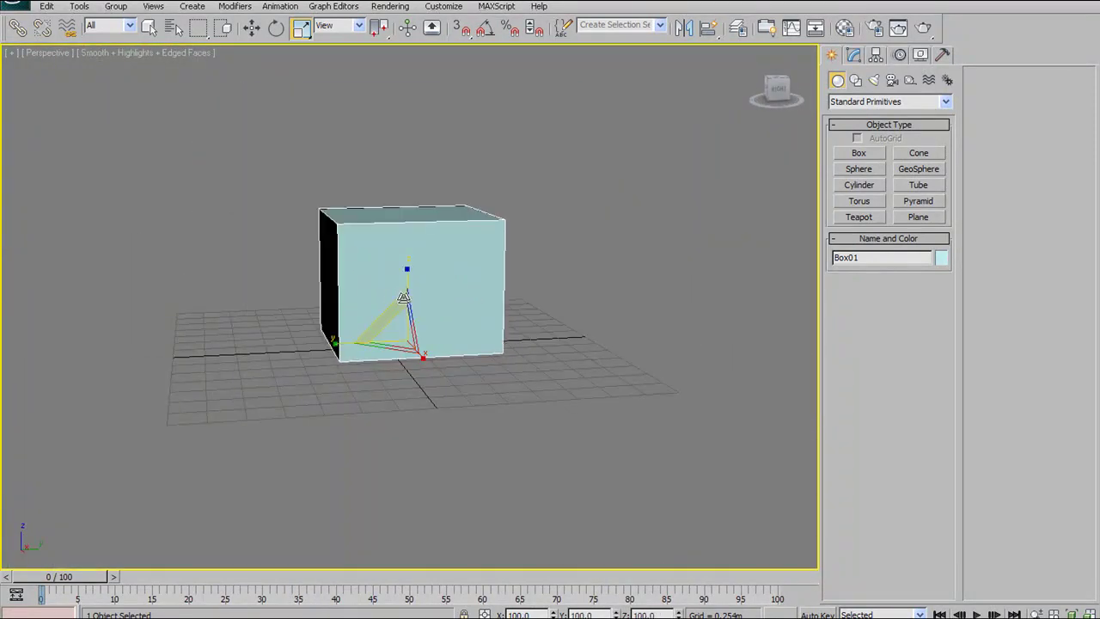
alt+middle_drag(392, 297, 440, 315)
drag(429, 318, 491, 290)
key(ctrl+z)
alt+middle_drag(469, 296, 500, 287)
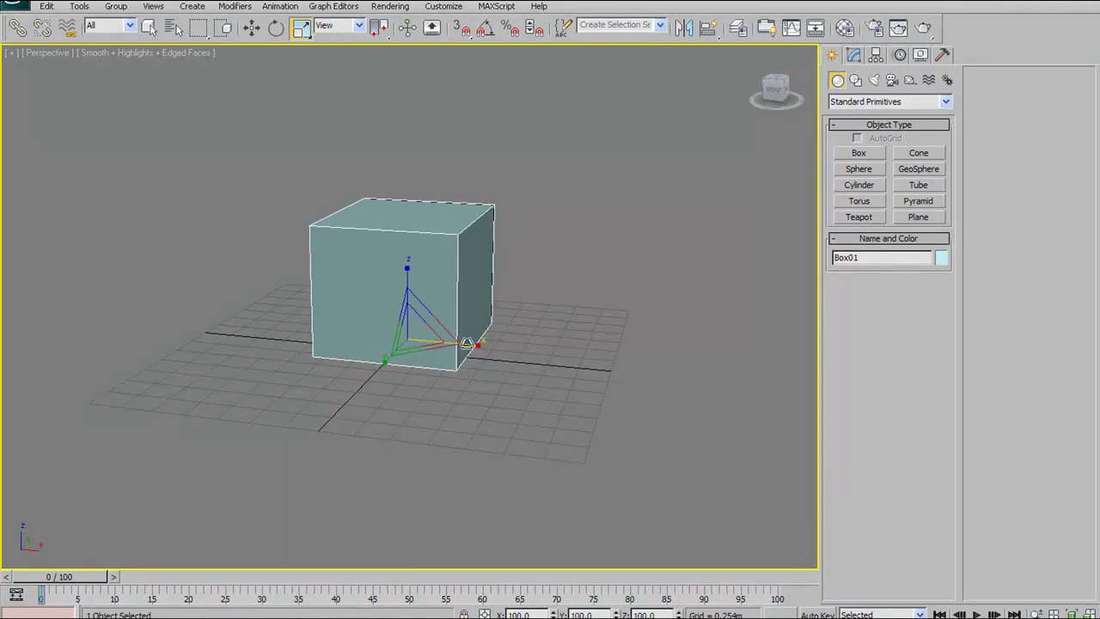
drag(399, 376, 390, 398)
key(ctrl+z)
Step: Try scaling the box uniformly on all three axes
alt+middle_drag(355, 325, 395, 333)
drag(419, 310, 380, 346)
alt+middle_drag(408, 288, 316, 205)
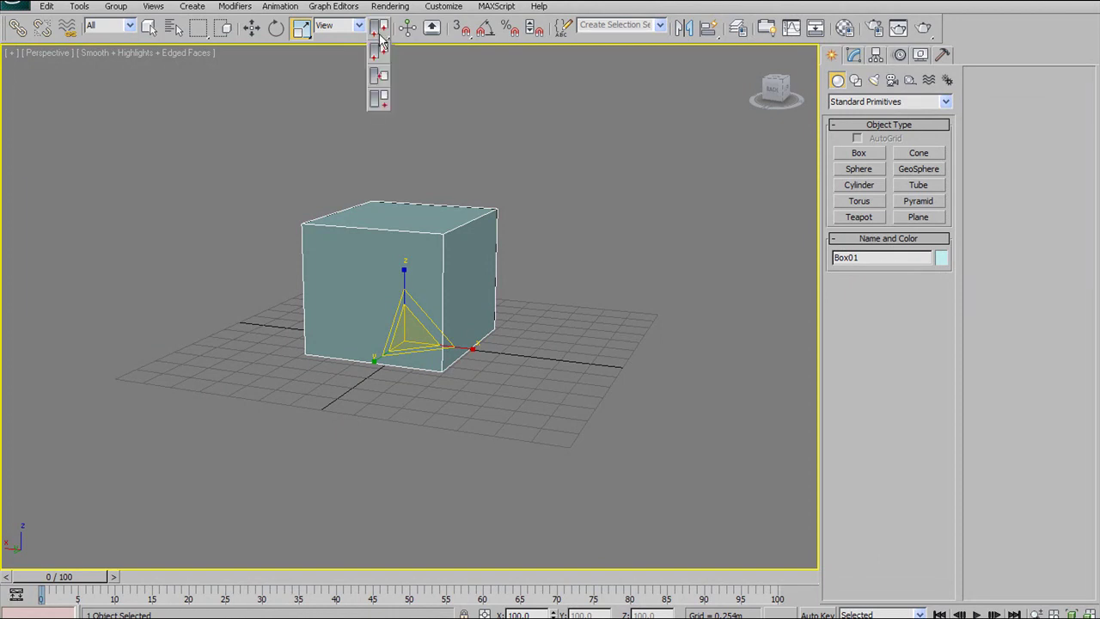
Step: Try the selection center as the box's scaling center, and return to the pivot point center
drag(381, 32, 379, 76)
drag(400, 211, 418, 231)
drag(467, 289, 421, 202)
right_click(420, 200)
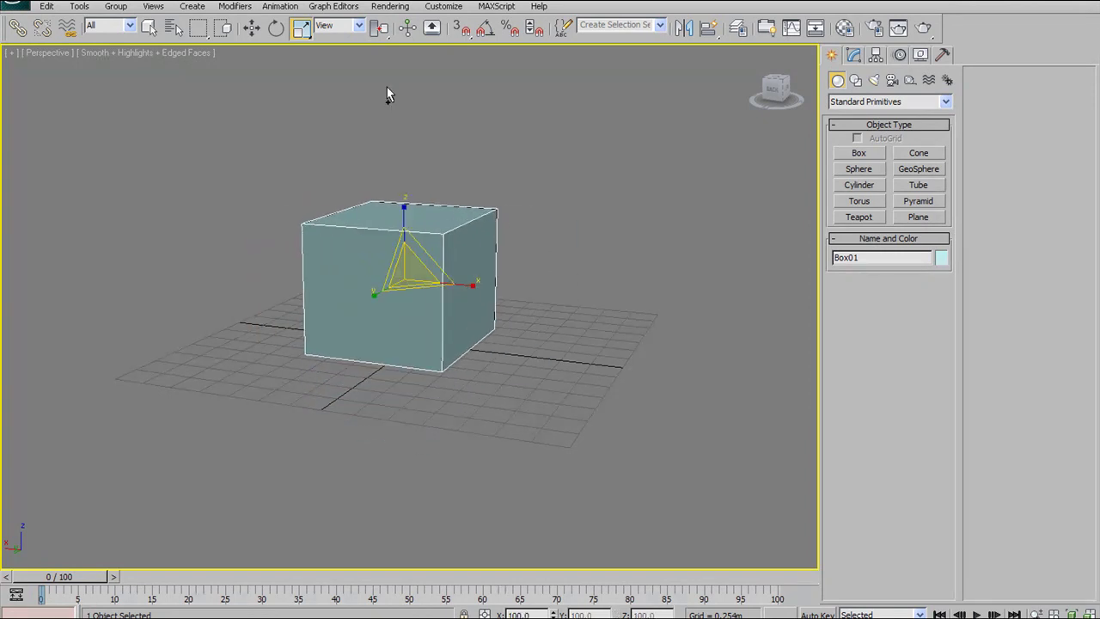
alt+middle_drag(384, 207, 378, 51)
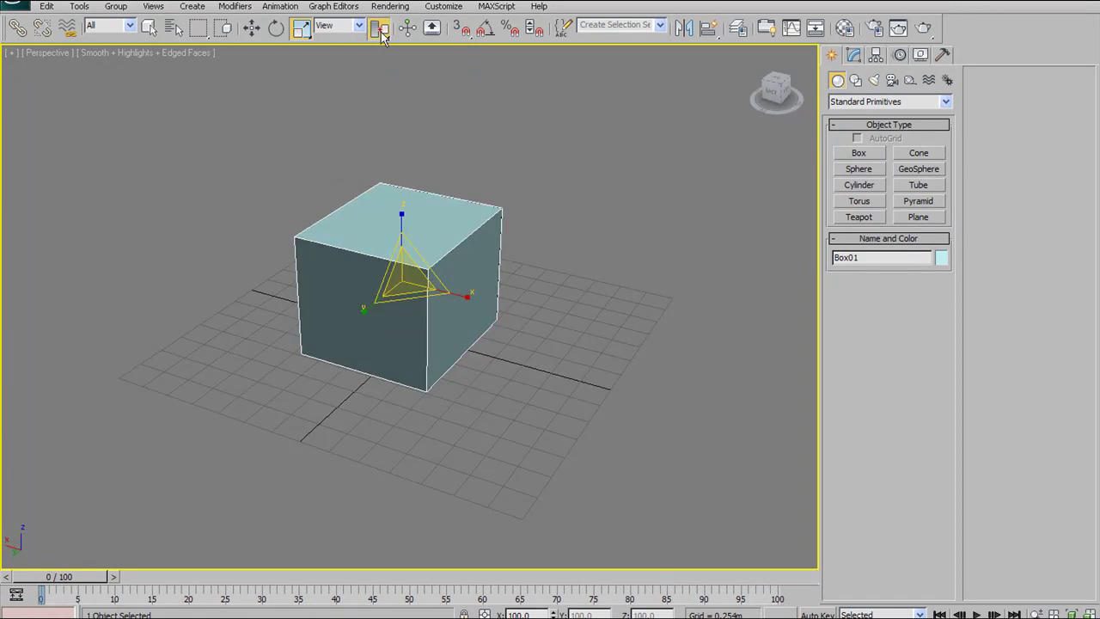
click(378, 56)
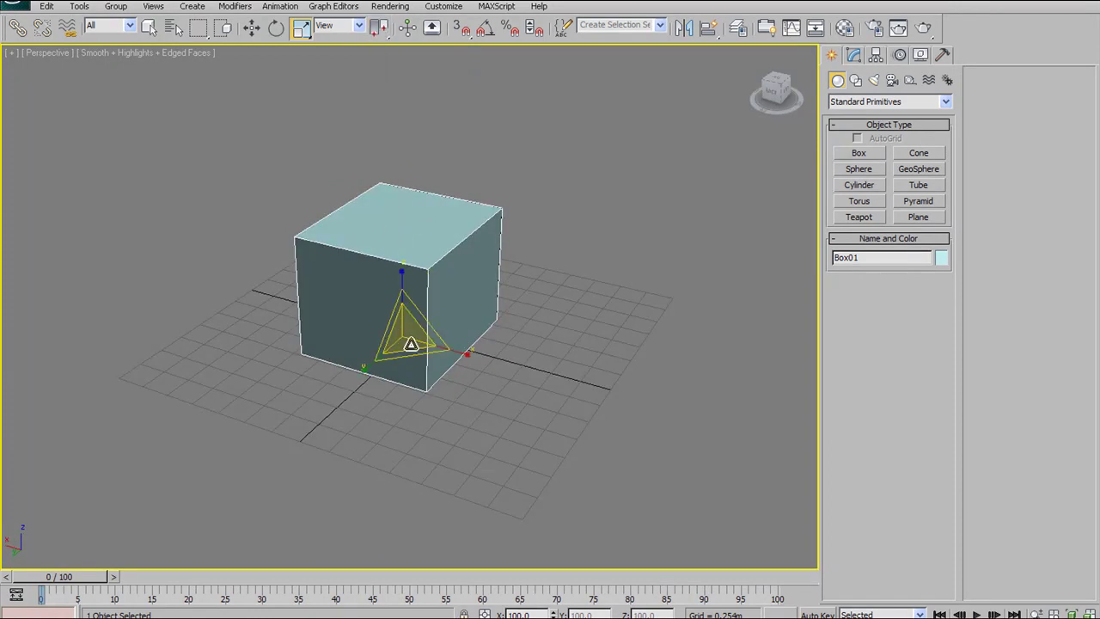
alt+middle_drag(547, 189, 581, 179)
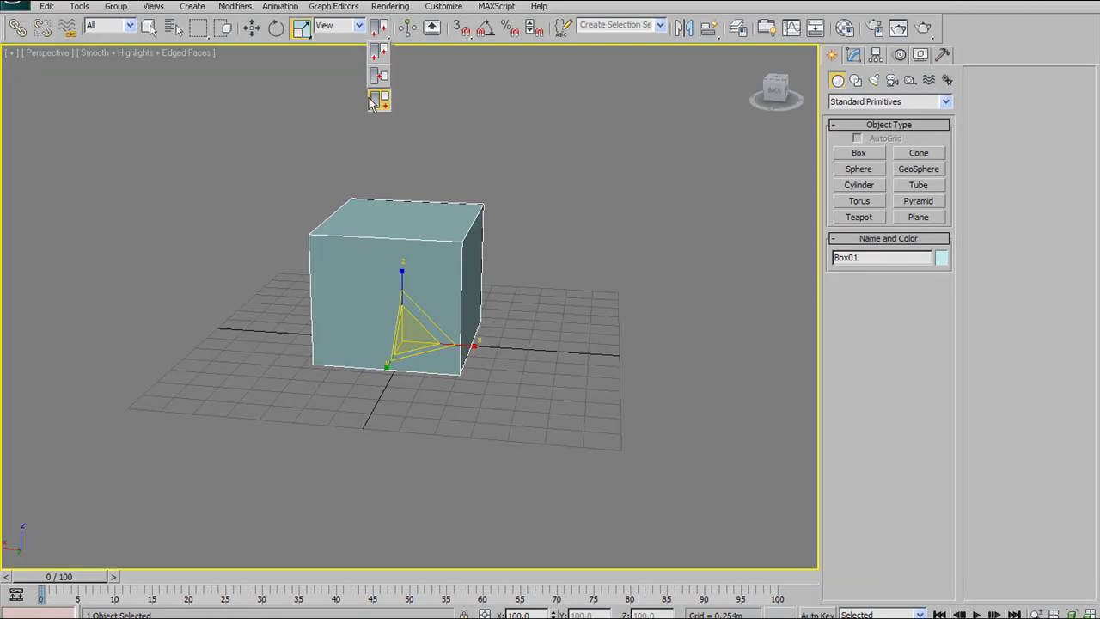
Step: Set the scaling center to the transform coordinate center, and try moving the box upward, undoing the move
click(373, 99)
alt+middle_drag(430, 265, 464, 198)
click(252, 28)
drag(391, 294, 421, 172)
key(ctrl+z)
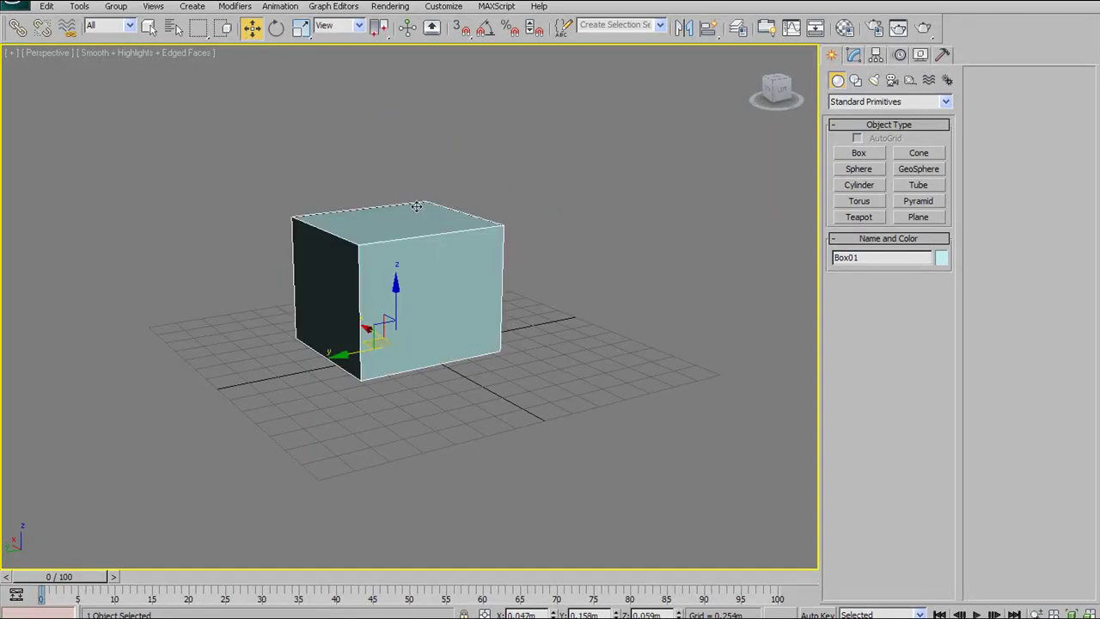
Step: Raise the box to about 1.553 m on Z, and set the scaling center to the pivot point center
drag(399, 286, 418, 111)
middle_drag(383, 133, 374, 213)
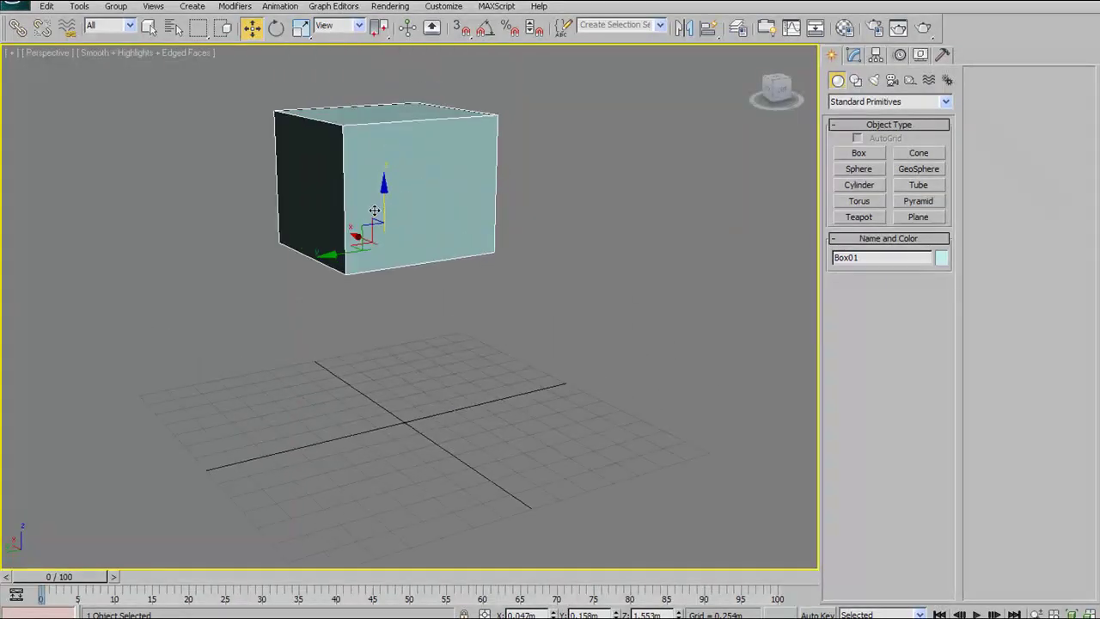
scroll(376, 209, down, 4)
scroll(383, 185, up, 3)
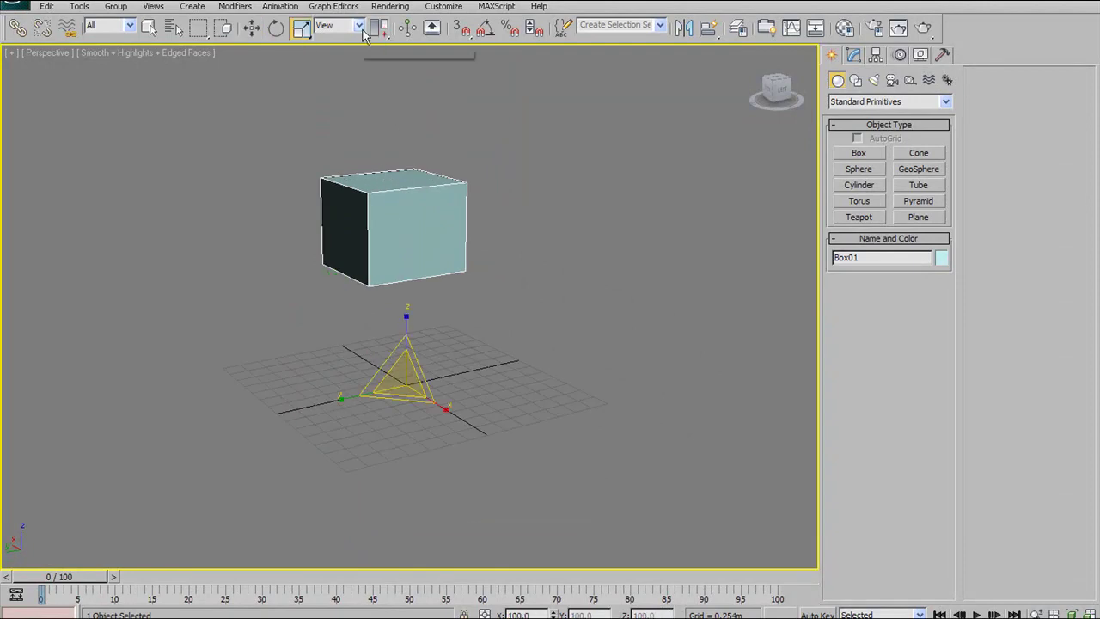
drag(402, 321, 341, 137)
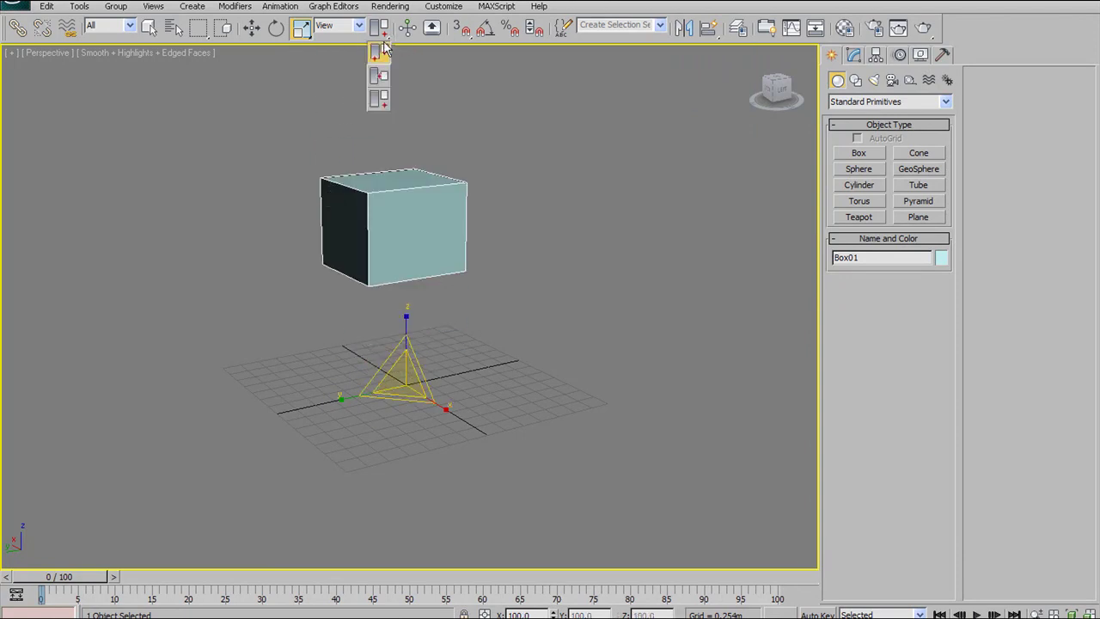
click(380, 49)
alt+middle_drag(368, 214, 348, 175)
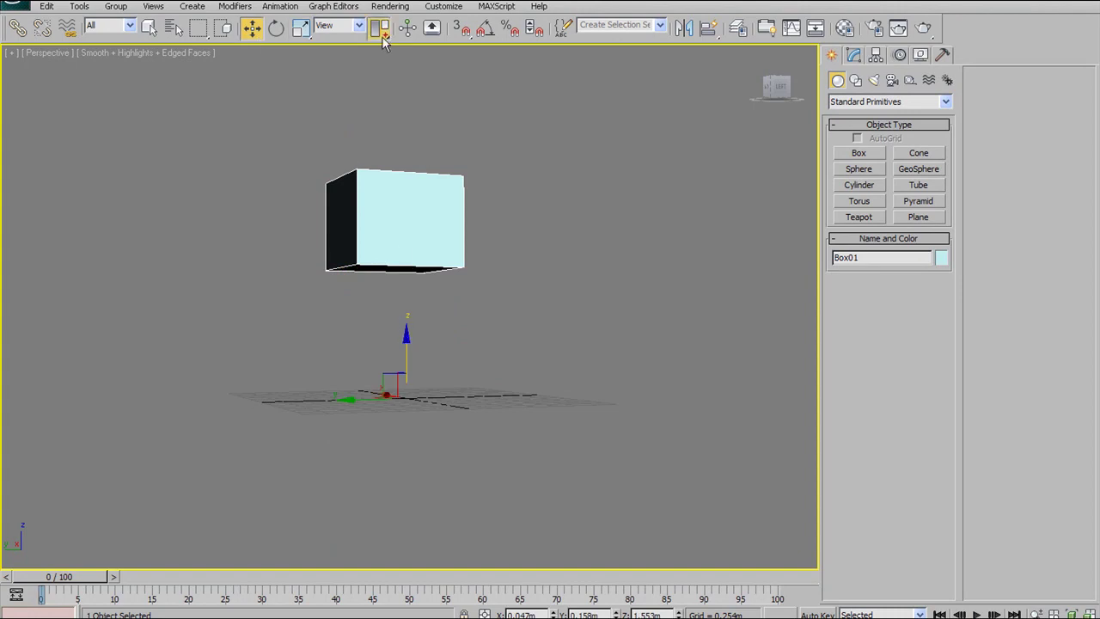
Step: Examine the box and its Move gizmo from several angles and distances in the Perspective view
alt+middle_drag(400, 143, 252, 276)
scroll(370, 203, up, 3)
scroll(375, 303, up, 4)
scroll(318, 297, down, 3)
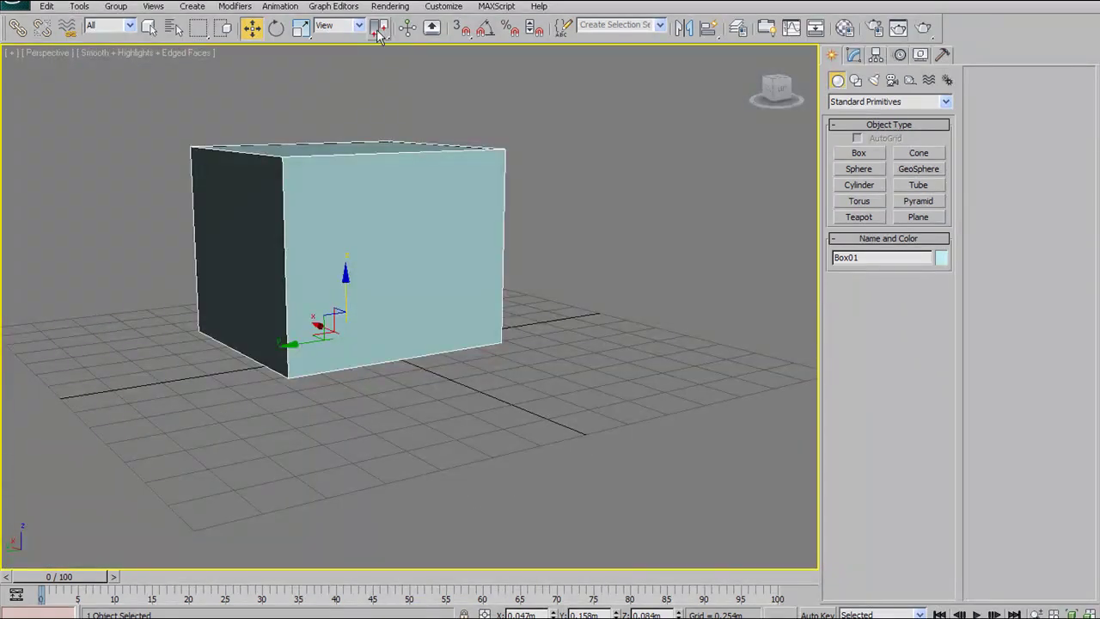
alt+middle_drag(365, 176, 179, 254)
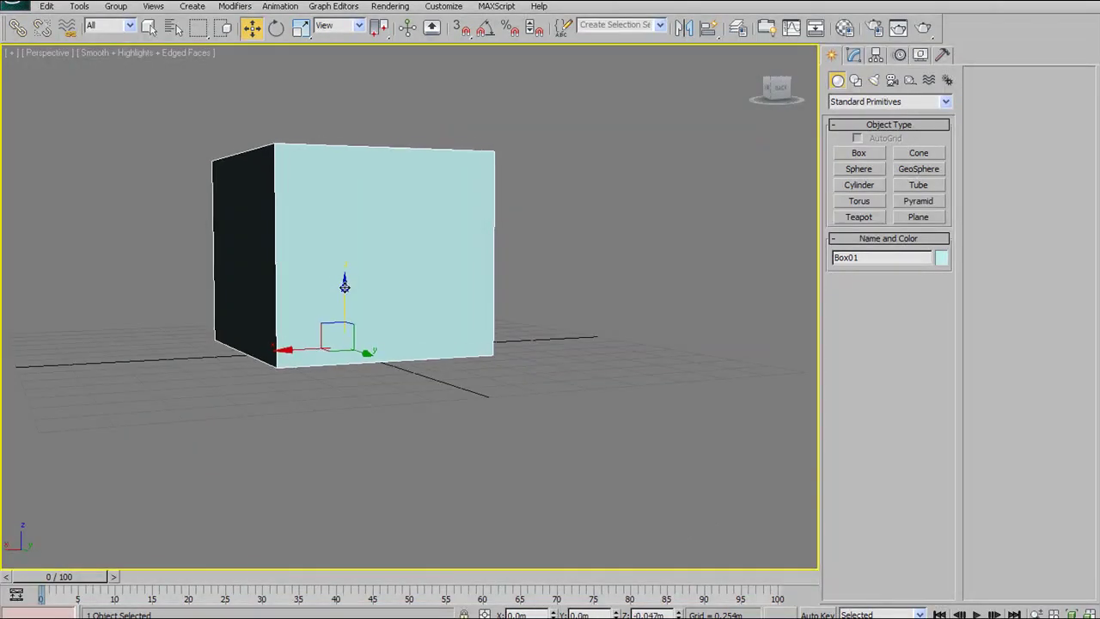
alt+middle_drag(346, 275, 172, 315)
scroll(345, 271, down, 5)
middle_drag(346, 270, 362, 251)
scroll(317, 319, up, 5)
alt+middle_drag(362, 251, 326, 244)
Step: Cycle through the Move, Rotate and Scale tools to compare their gizmos on the box, ending with Scale
click(275, 28)
click(301, 28)
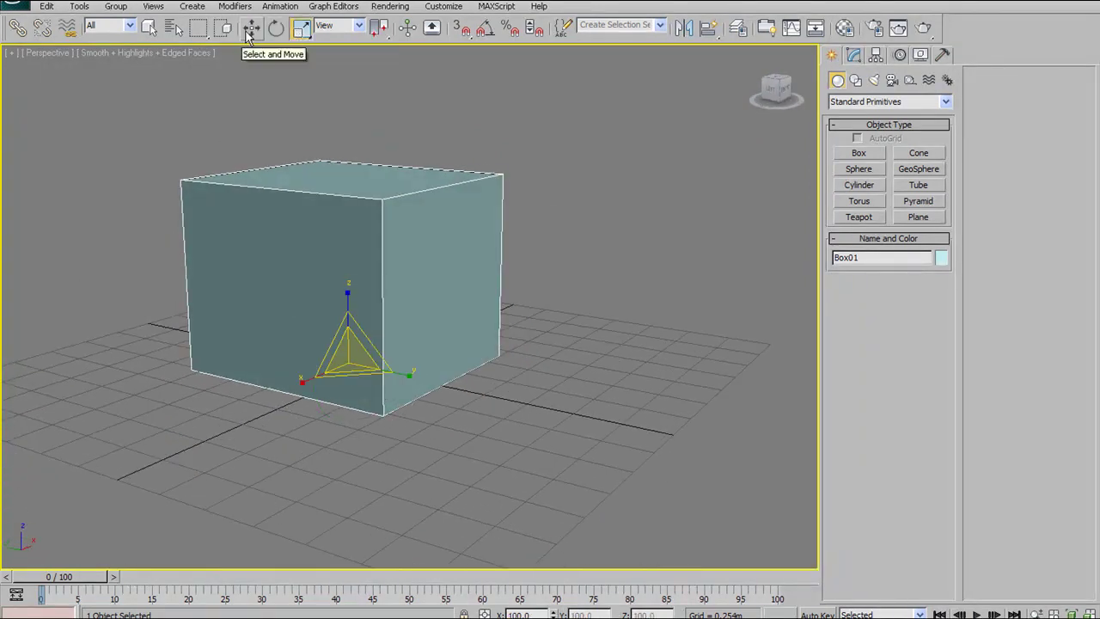
click(300, 28)
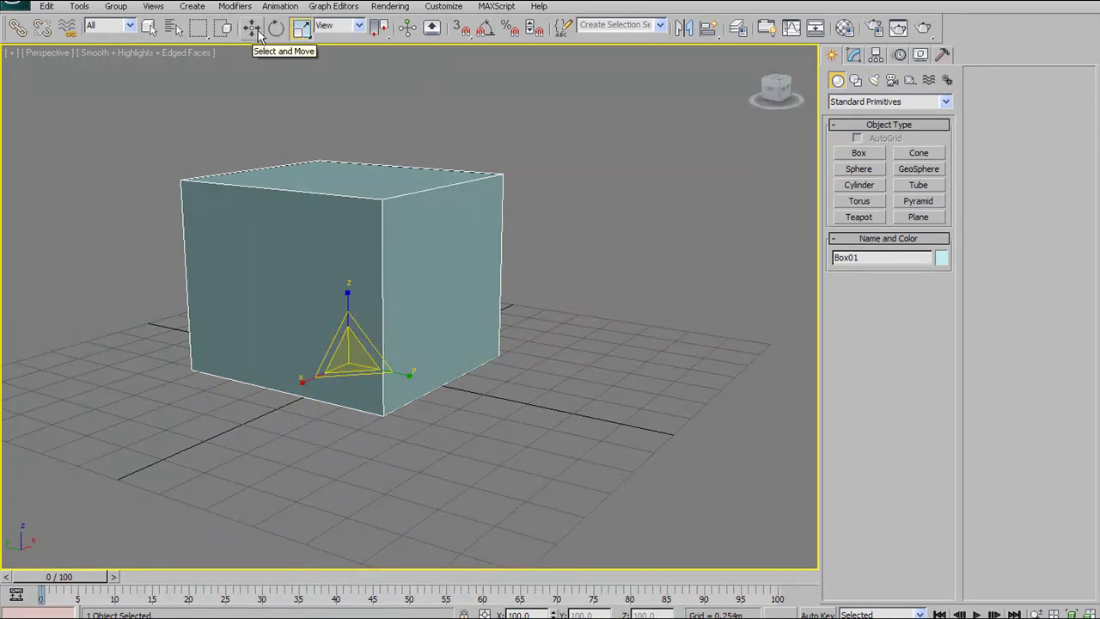
alt+middle_drag(456, 413, 310, 321)
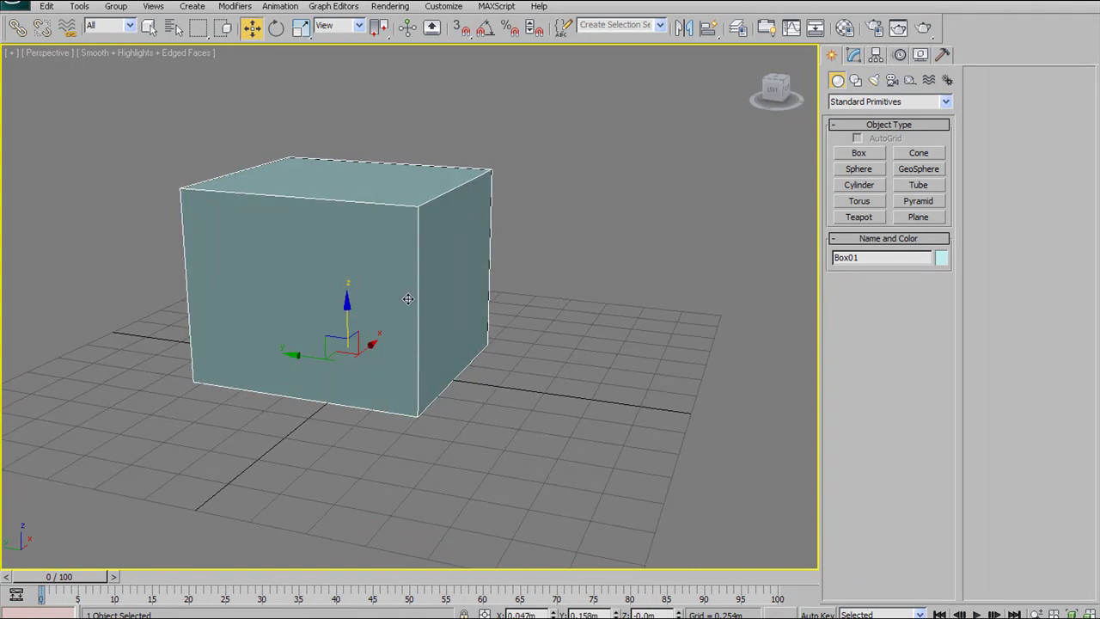
key(e)
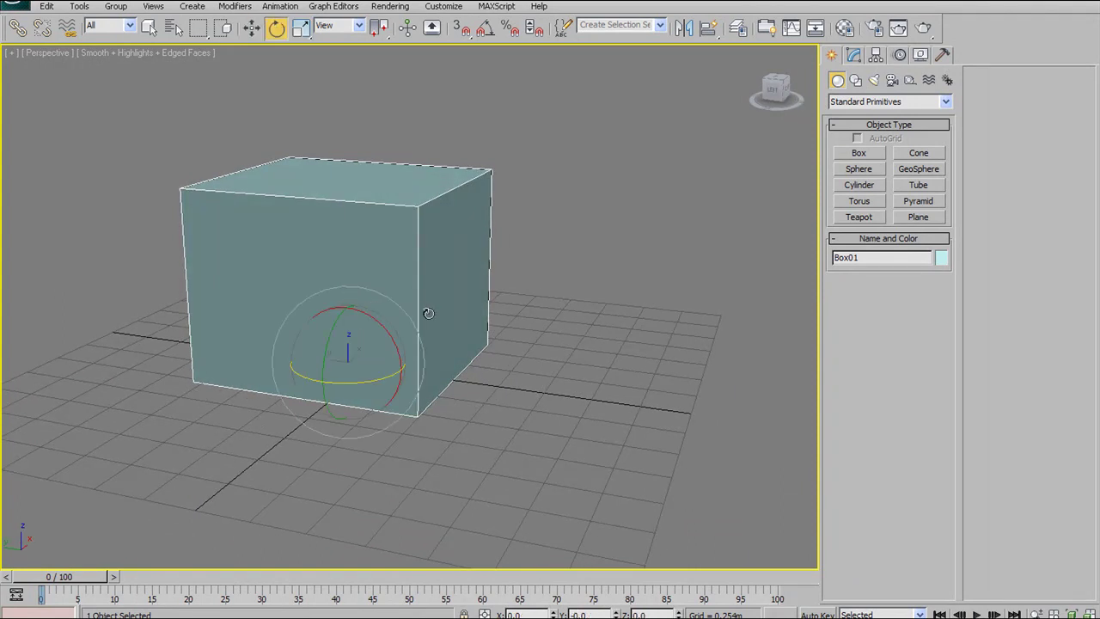
key(r)
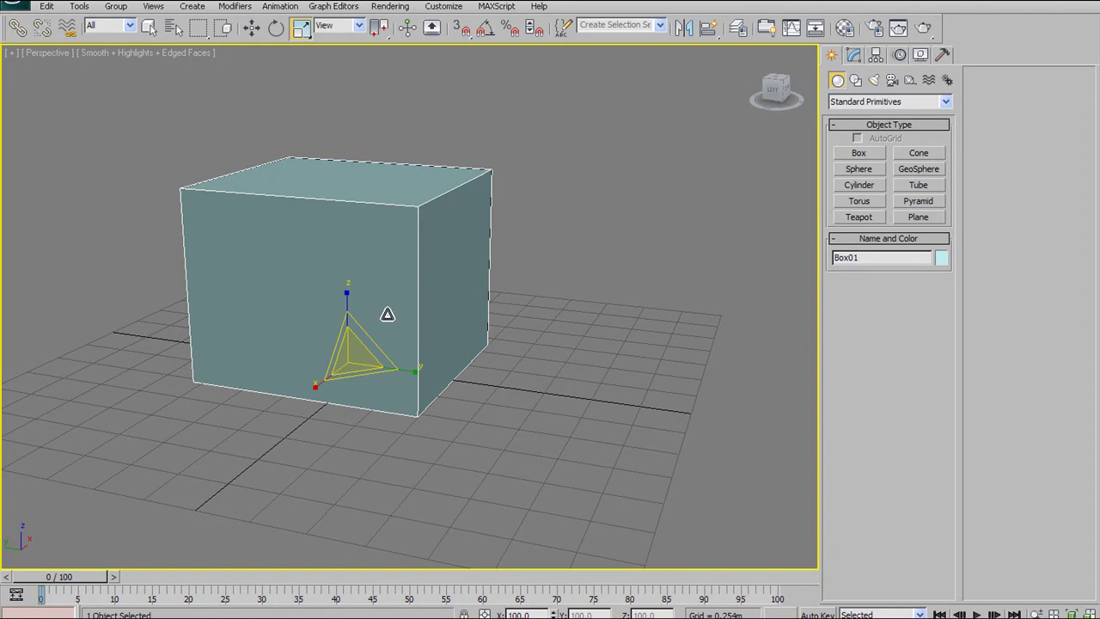
key(w)
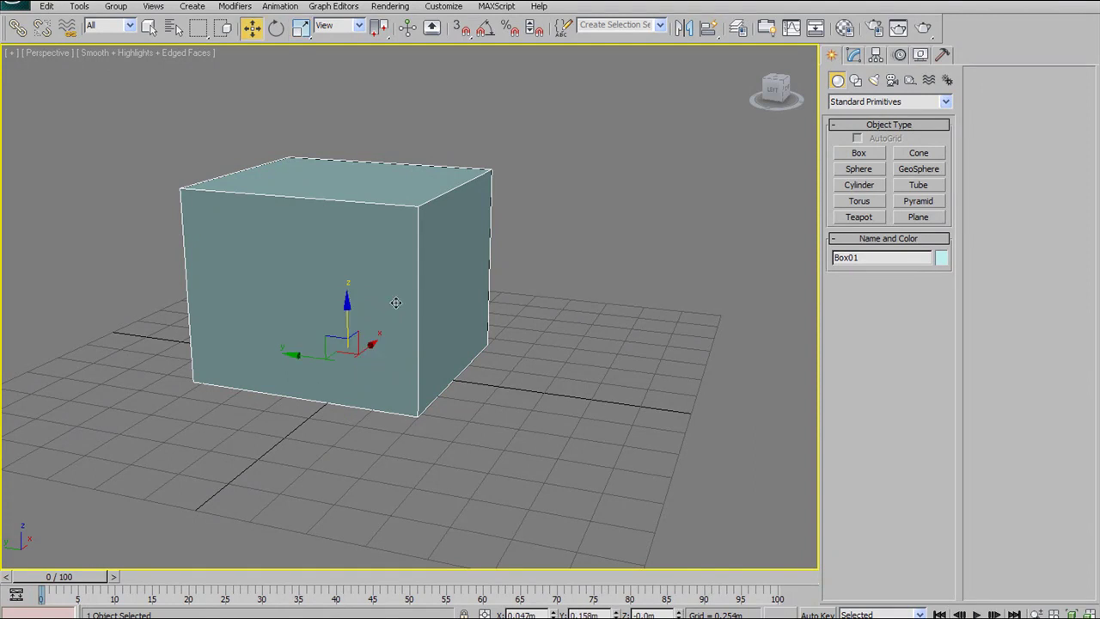
key(e)
key(r)
alt+middle_drag(379, 280, 307, 61)
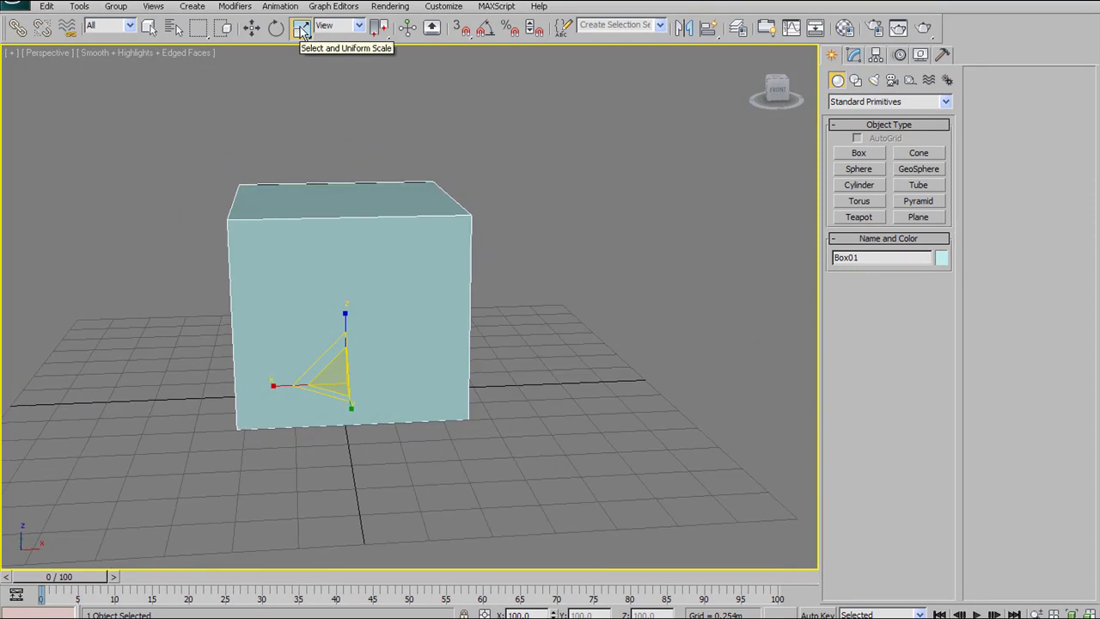
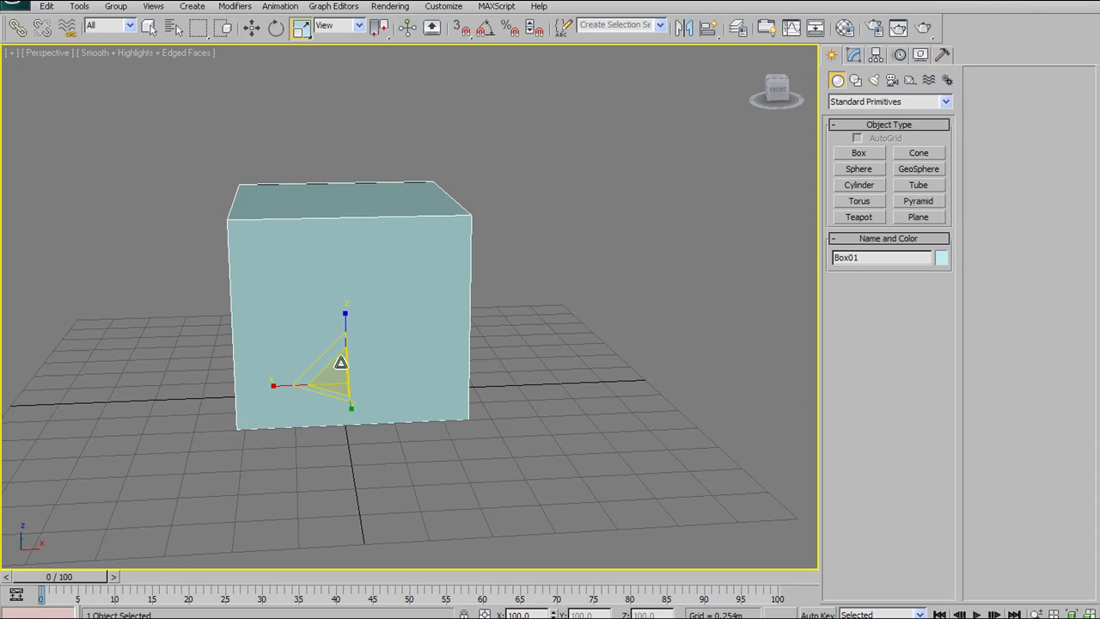
Step: Change the scale type to Non-uniform Scale and view its gizmo on the box
alt+middle_drag(335, 371, 344, 368)
scroll(347, 368, up, 3)
scroll(315, 410, down, 5)
scroll(315, 410, up, 2)
click(304, 38)
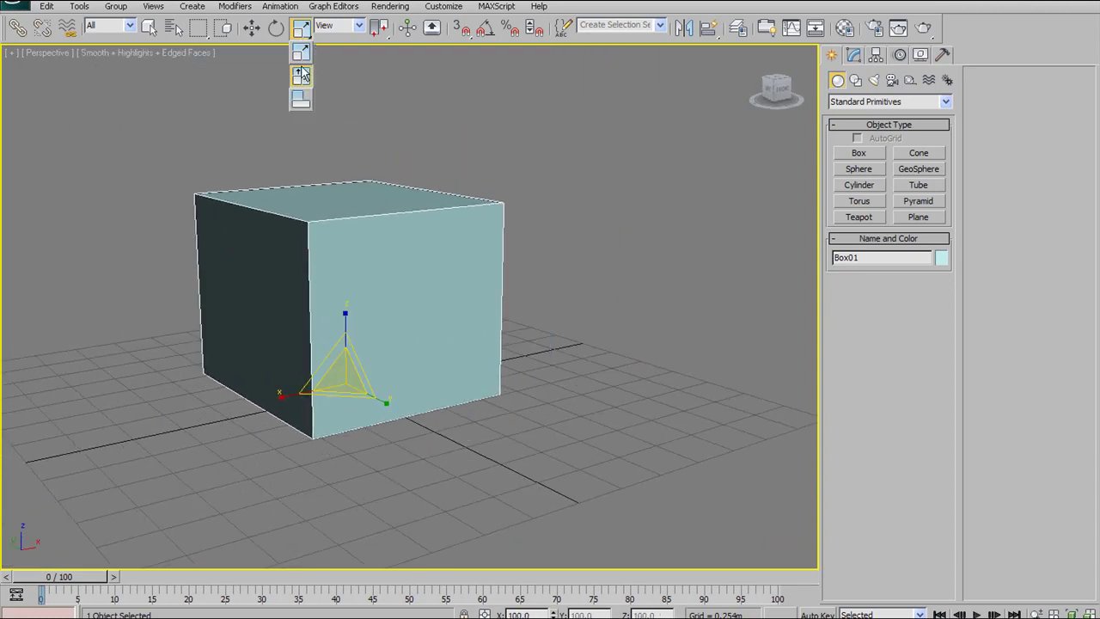
click(300, 79)
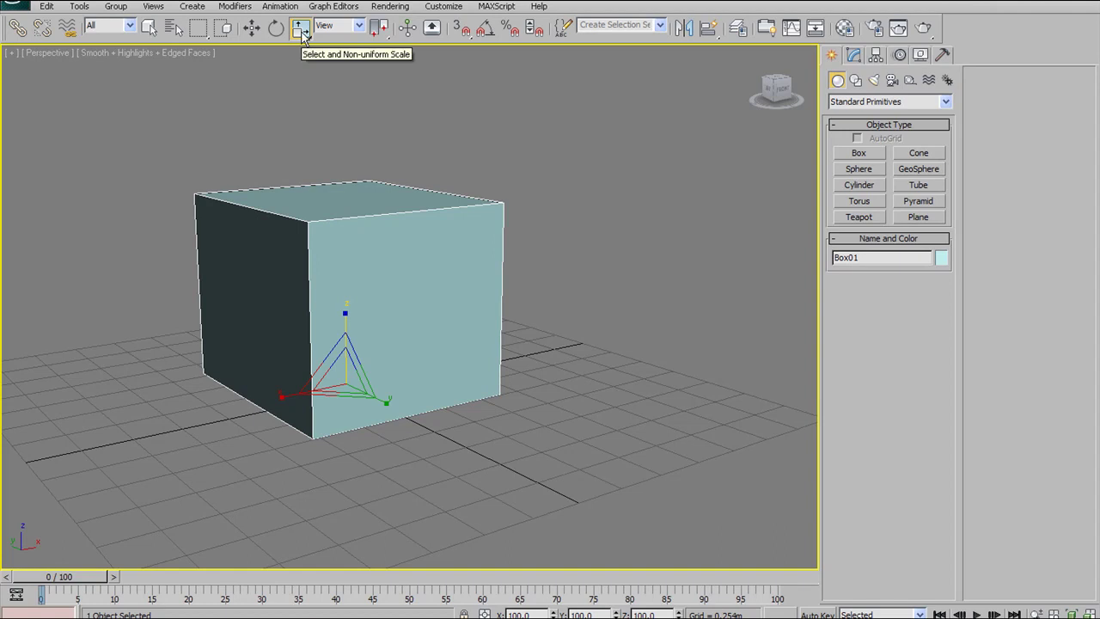
alt+middle_drag(482, 384, 451, 365)
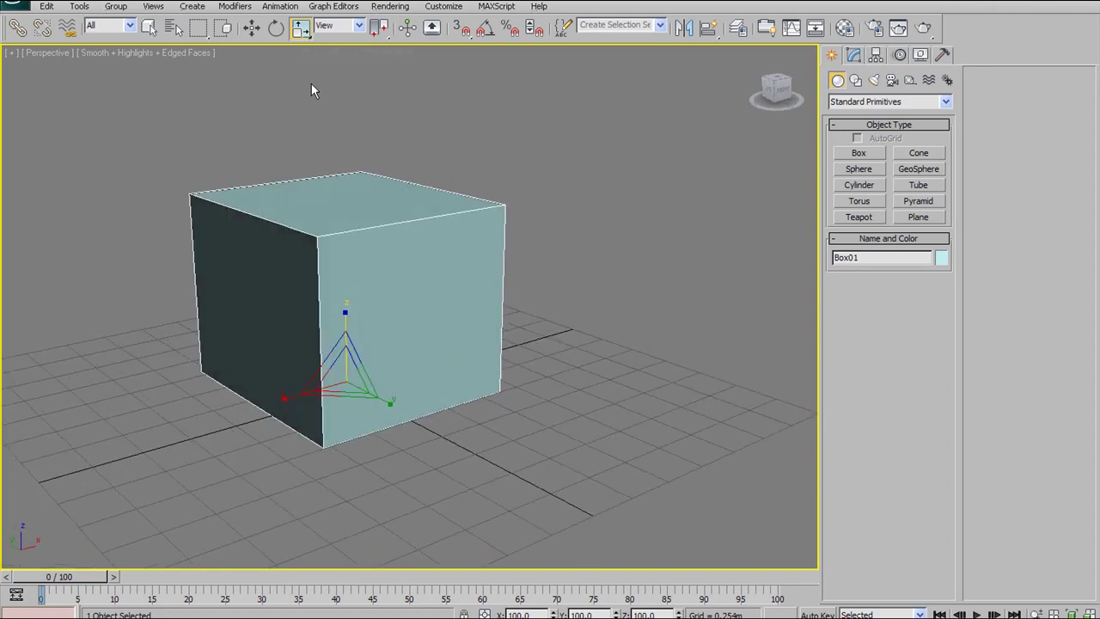
Step: View the box's scale values in the Scale Transform Type-In dialog and close it
right_click(311, 35)
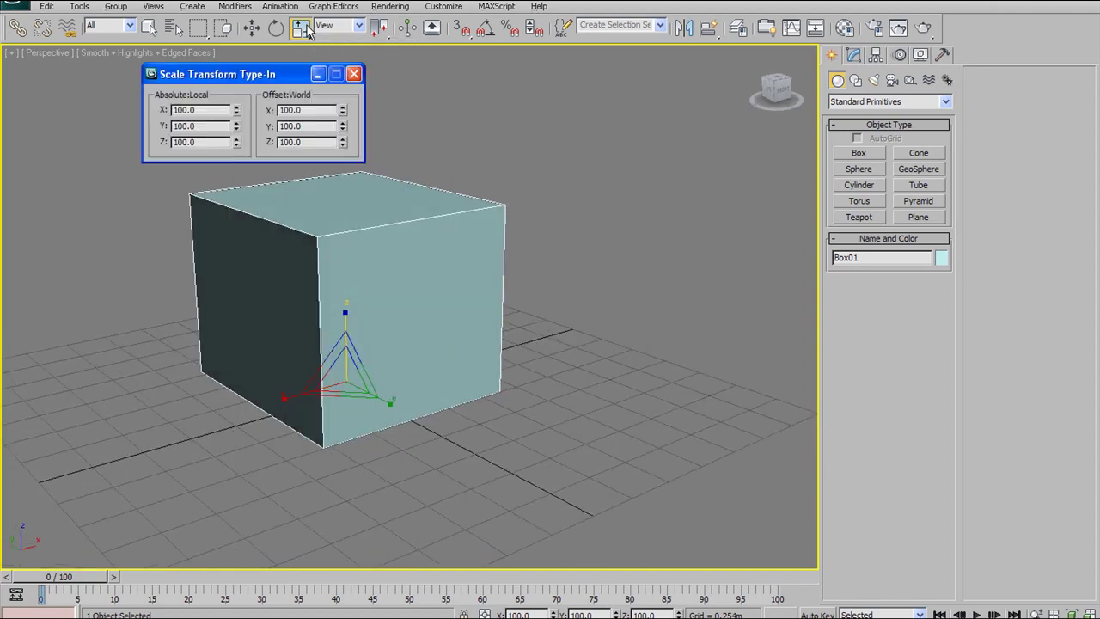
click(351, 71)
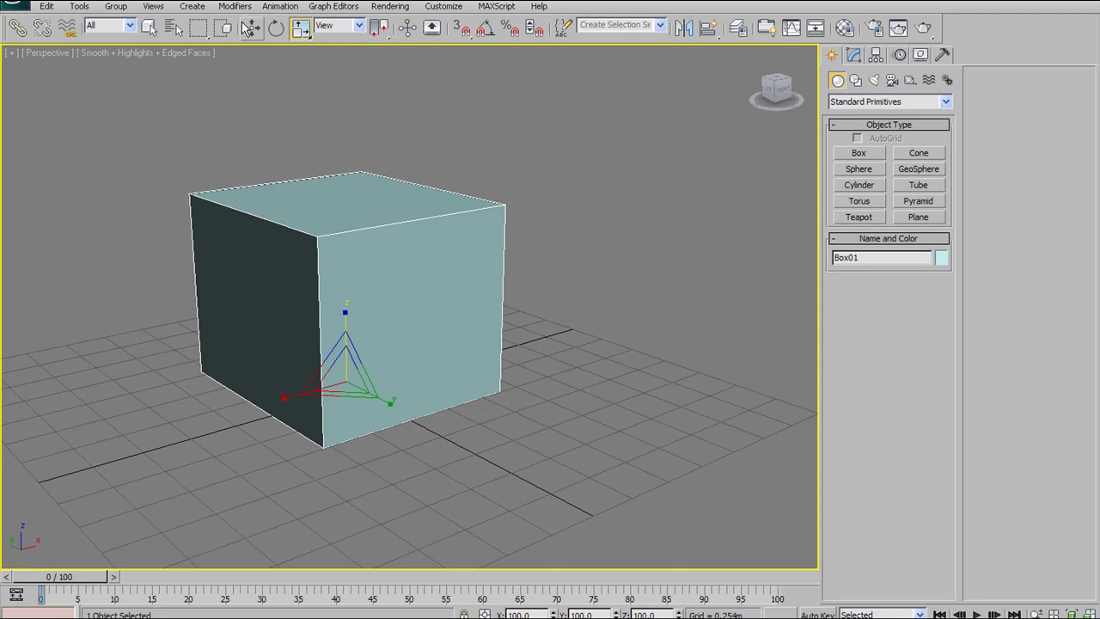
right_click(299, 31)
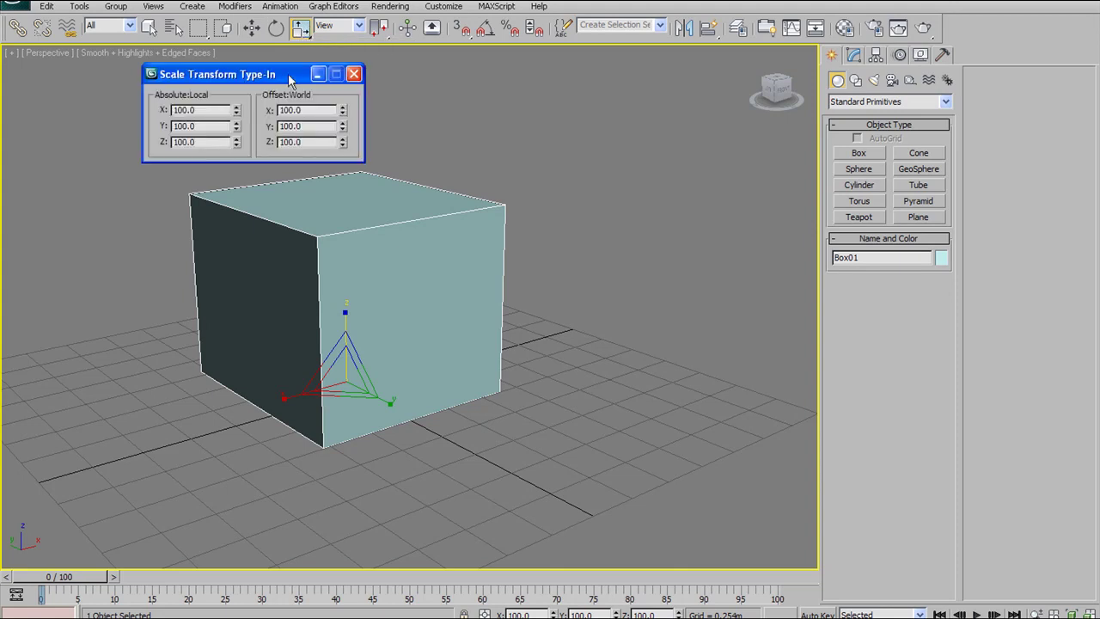
click(353, 74)
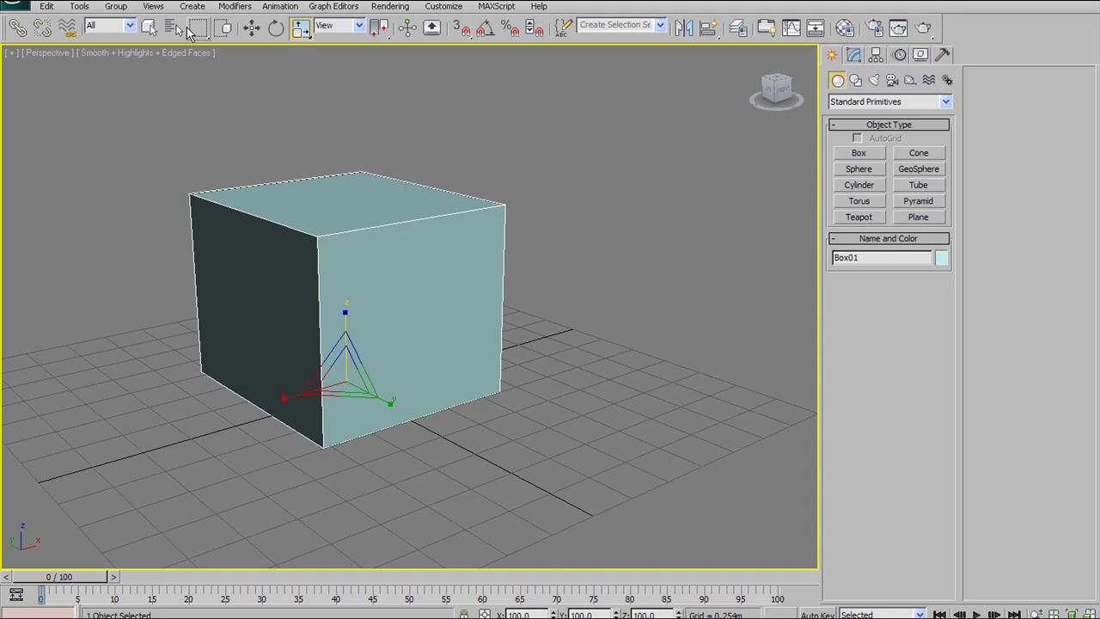
Step: View the box's position and rotation values in the Move and Rotate Transform Type-In dialogs, closing each one
click(251, 28)
click(276, 28)
click(296, 31)
click(276, 27)
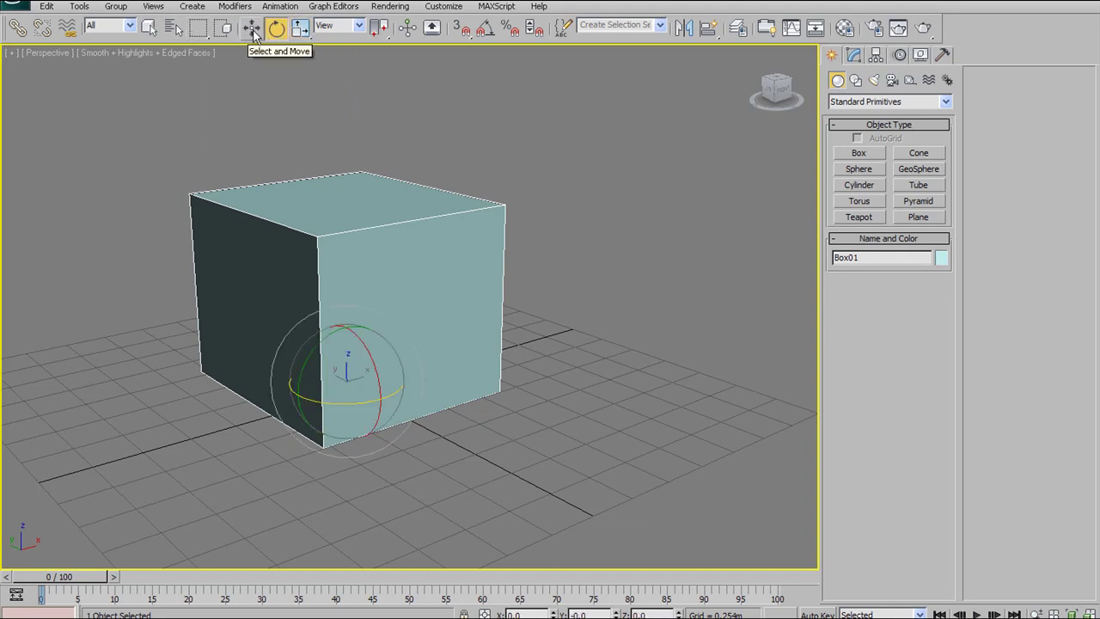
click(252, 30)
right_click(253, 30)
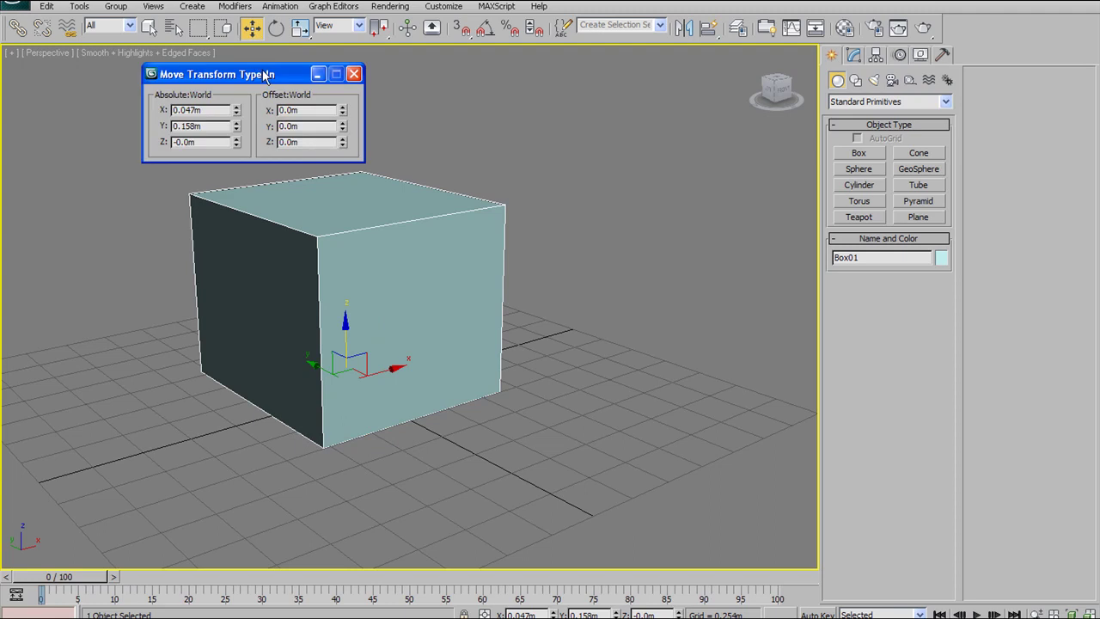
drag(267, 74, 172, 78)
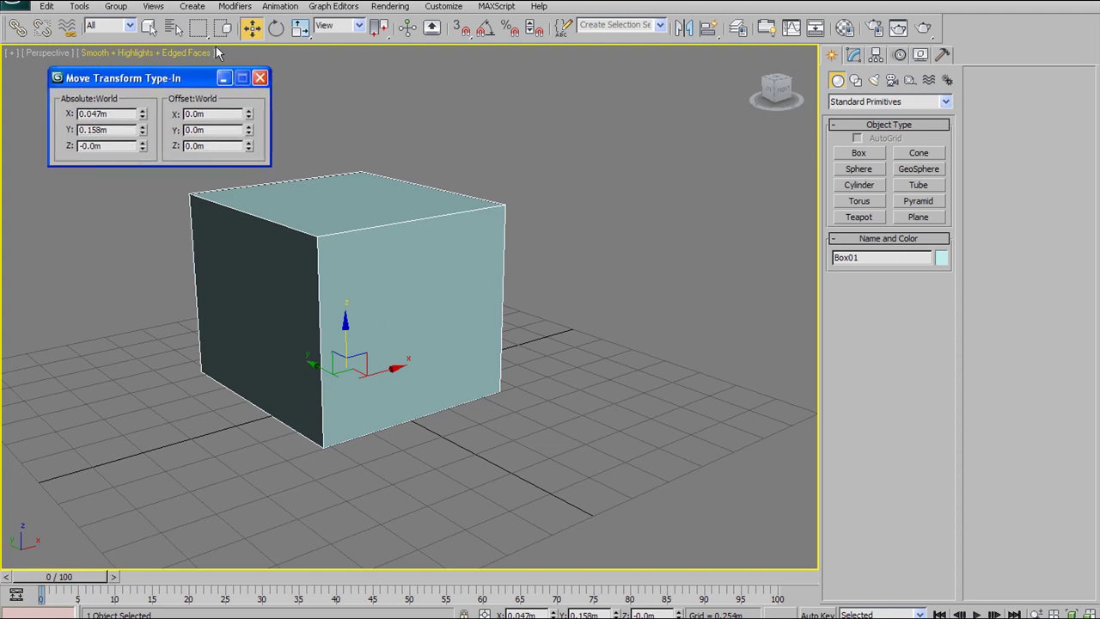
click(260, 78)
right_click(276, 28)
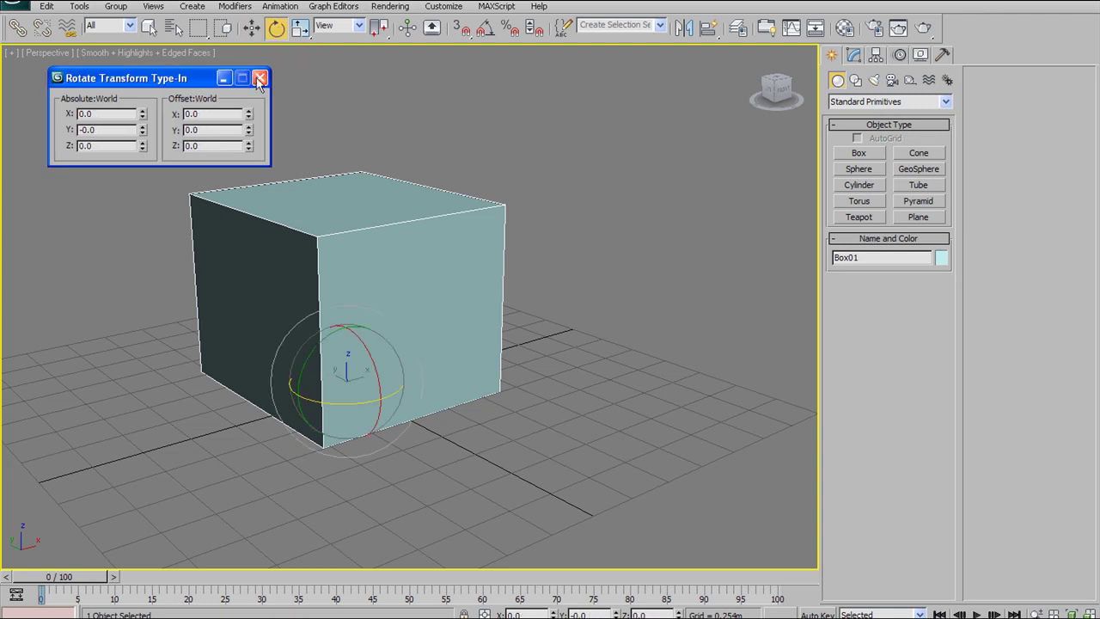
click(260, 78)
Step: Open the Scale Transform Type-In dialog, switch to Uniform Scale and scale the box down to 89.28 percent using the offset value
right_click(300, 29)
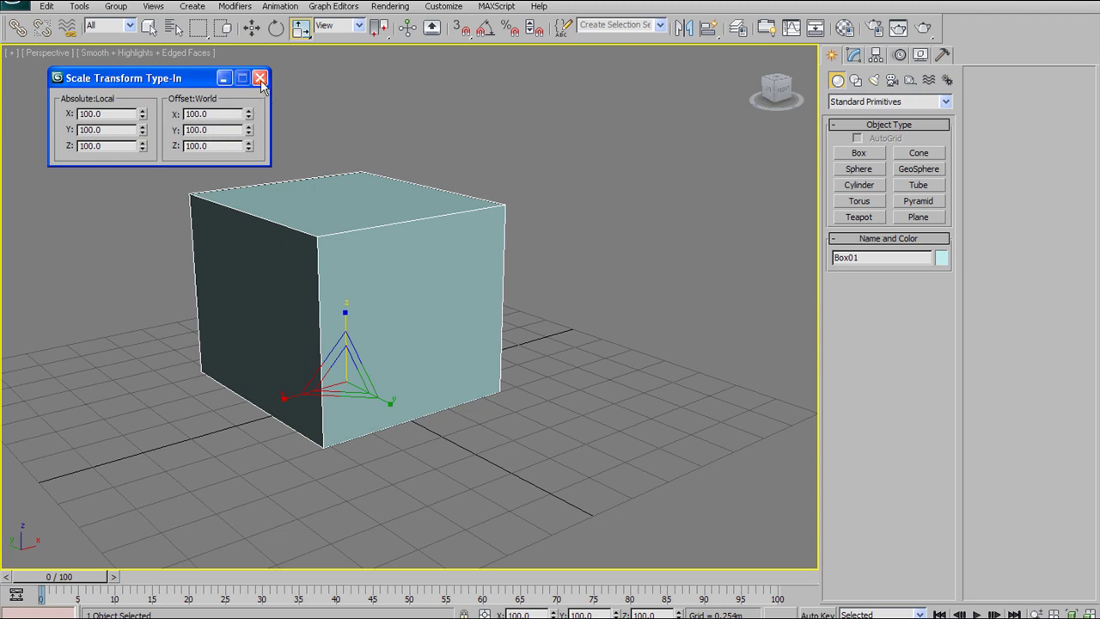
drag(299, 19, 296, 55)
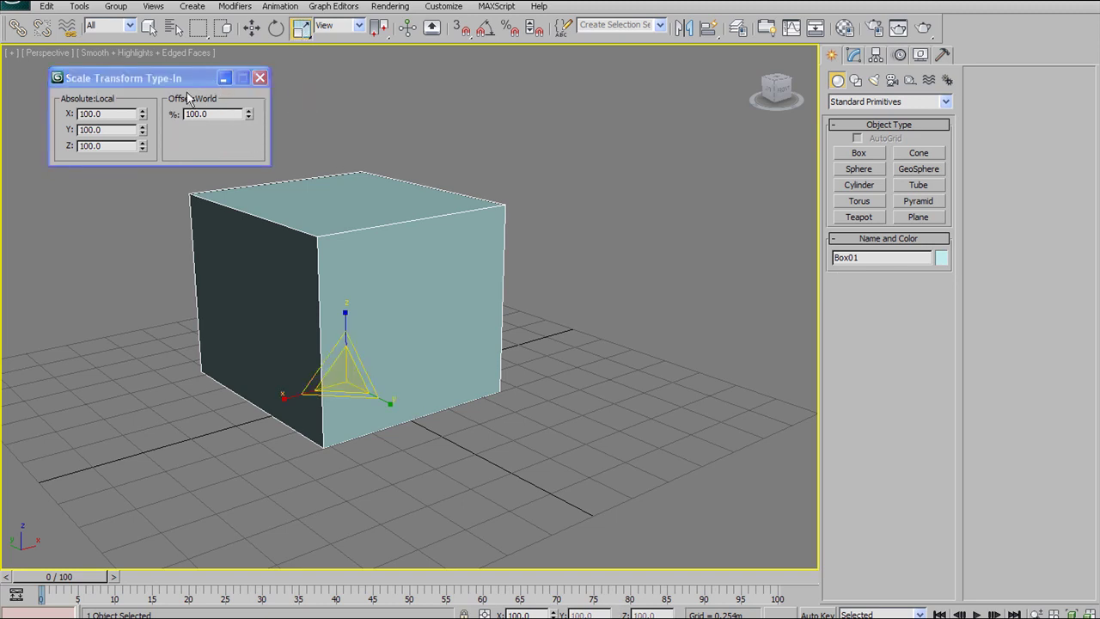
middle_drag(370, 174, 422, 224)
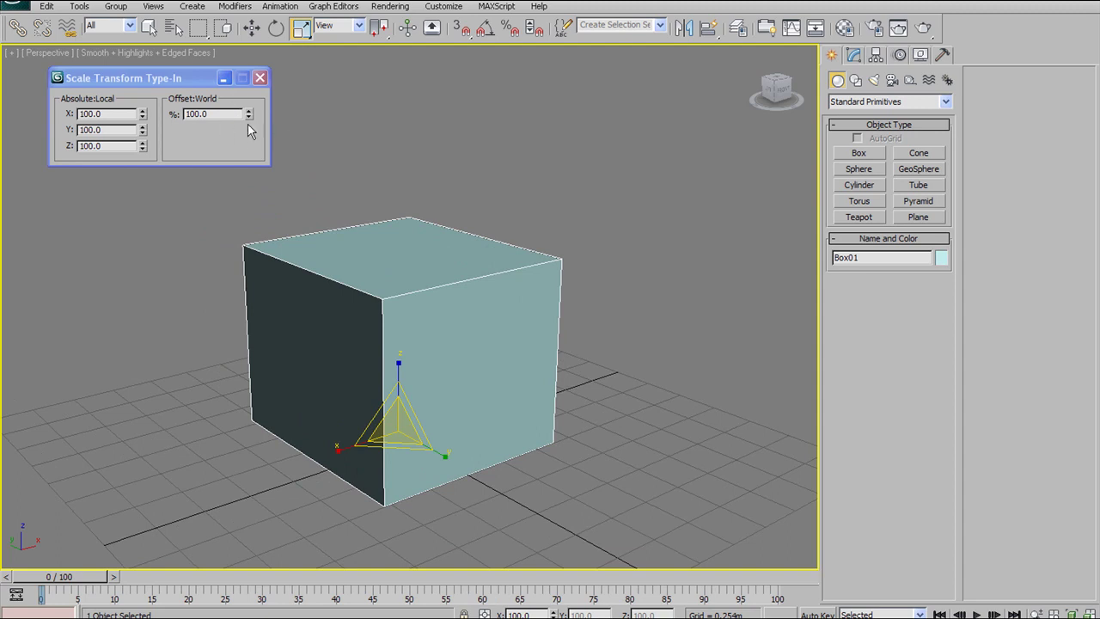
alt+middle_drag(428, 256, 378, 258)
alt+middle_drag(313, 181, 395, 250)
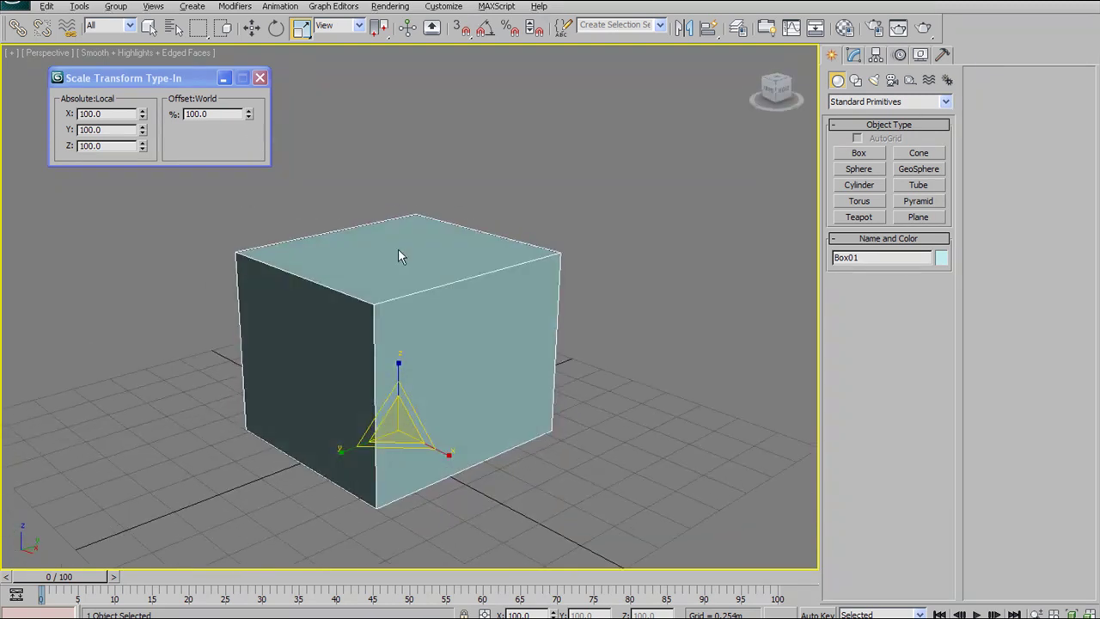
mouse_move(248, 112)
mouse_down()
mouse_move(248, 86)
mouse_move(198, 523)
mouse_move(197, 115)
mouse_move(330, 421)
mouse_move(302, 289)
mouse_move(329, 186)
mouse_move(203, 36)
mouse_move(229, 613)
mouse_move(234, 123)
mouse_up()
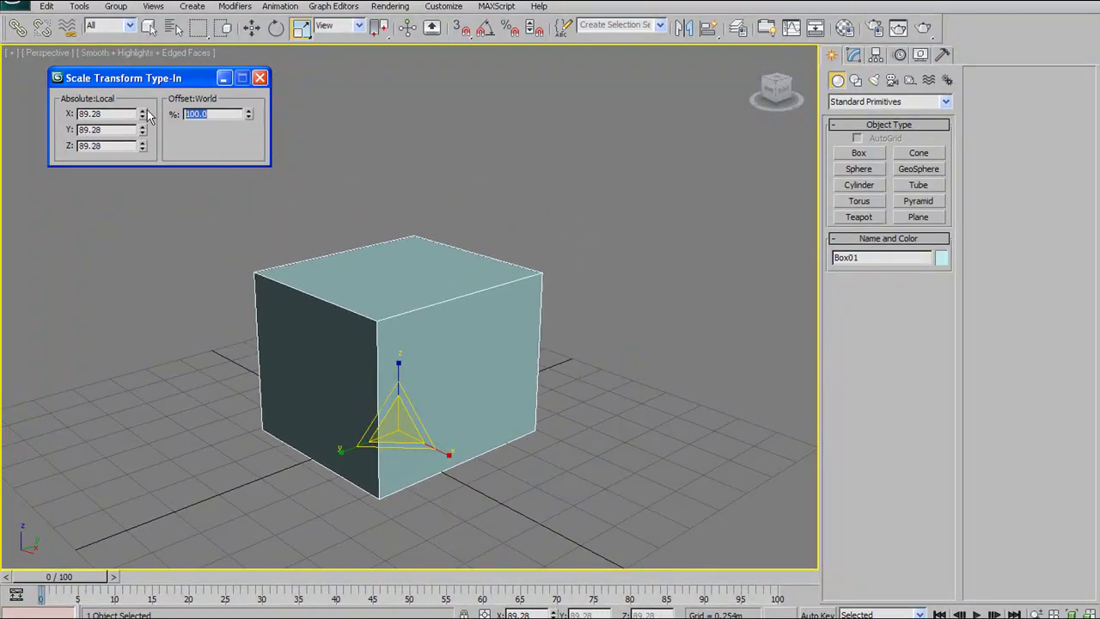
Step: Scale the box by a 50 percent offset, and enlarge it with the offset value to about 130.17 percent
text(50)
key(Return)
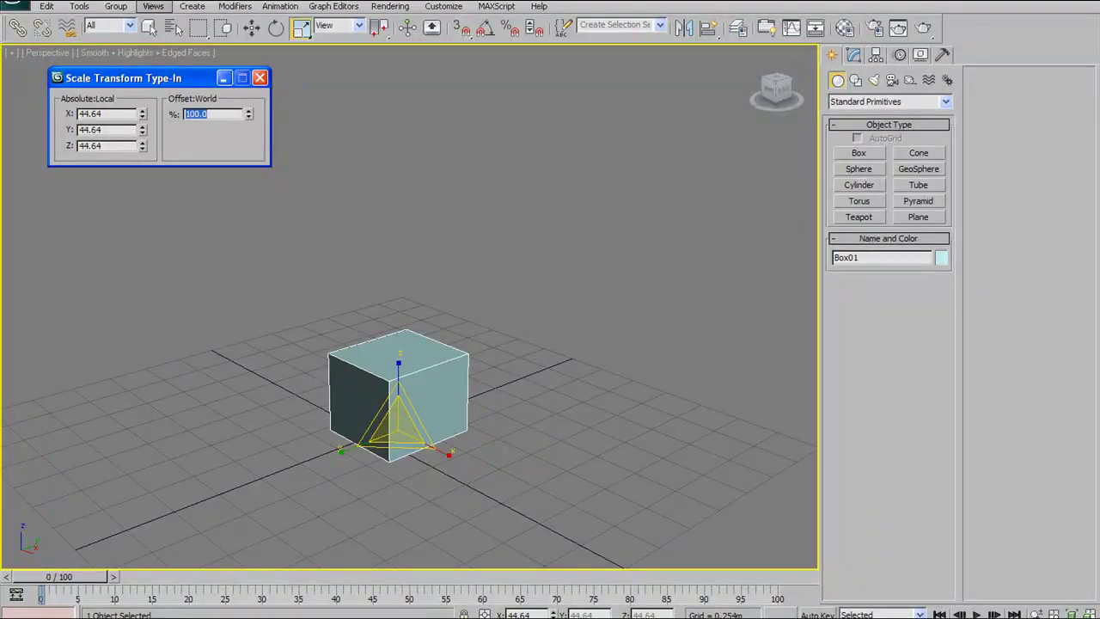
drag(248, 117, 286, 86)
scroll(435, 189, down, 5)
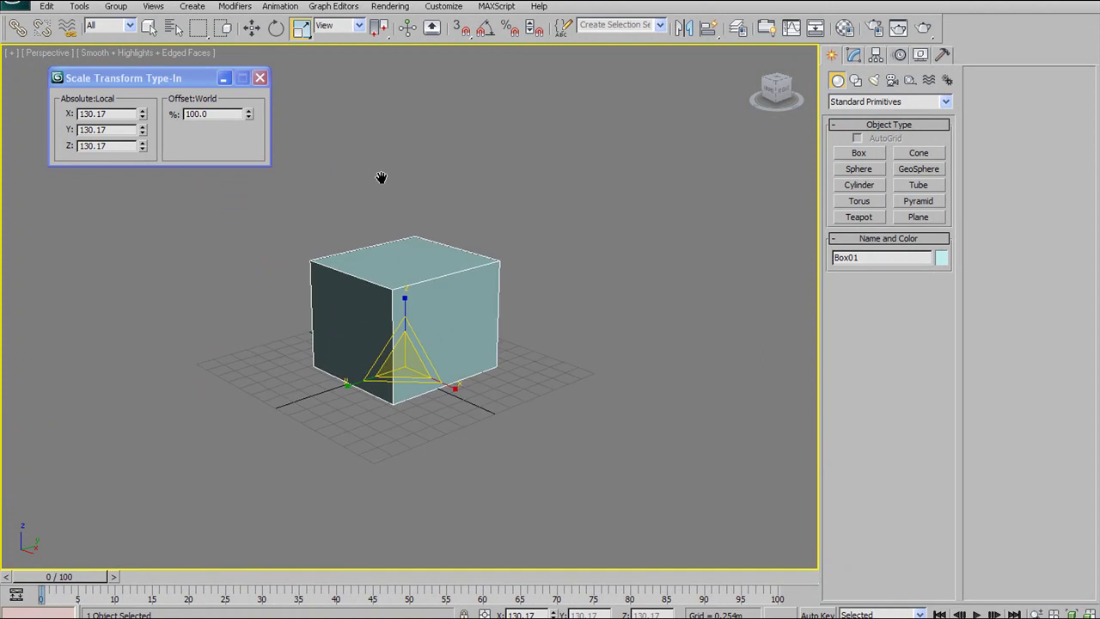
Step: Adjust the box's absolute local scale to about X 154.57, Y 115.57 and Z 131.37
drag(143, 119, 163, 103)
mouse_move(142, 148)
mouse_down()
mouse_move(146, 191)
mouse_move(151, 137)
mouse_up()
alt+middle_drag(399, 309, 221, 190)
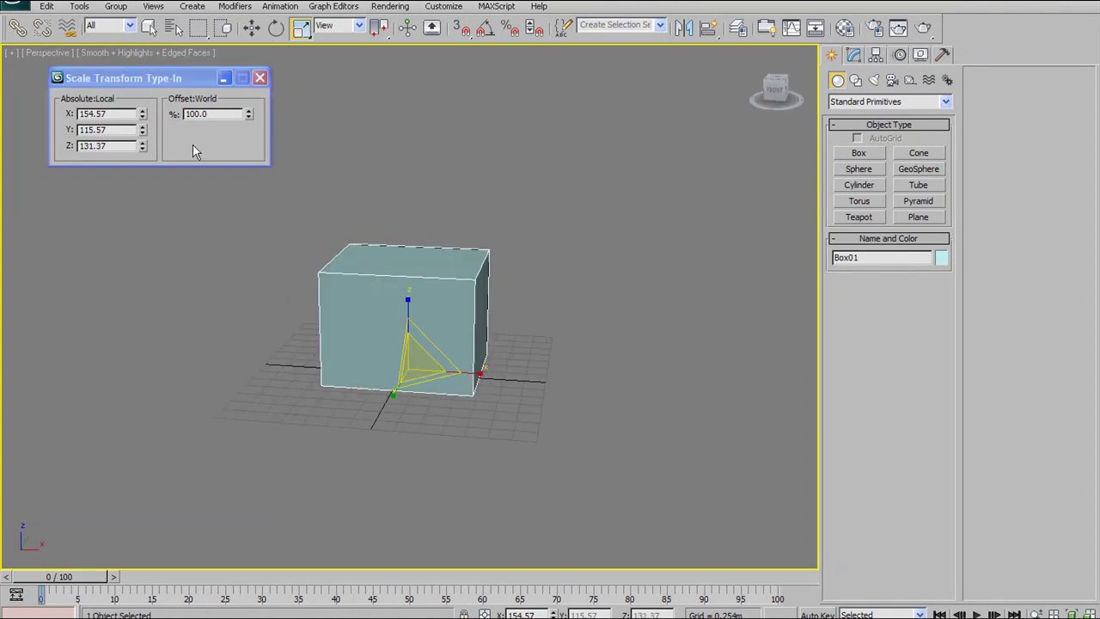
Step: Try resetting the box's absolute X, Y and Z scale and the offset percentage, undoing each reset
right_click(144, 114)
key(ctrl+z)
right_click(144, 113)
key(ctrl+z)
right_click(142, 129)
key(ctrl+z)
right_click(142, 147)
key(ctrl+z)
mouse_move(295, 229)
alt+middle_down()
mouse_move(226, 246)
mouse_move(310, 241)
mouse_move(304, 234)
alt+middle_up()
right_click(248, 113)
key(ctrl+z)
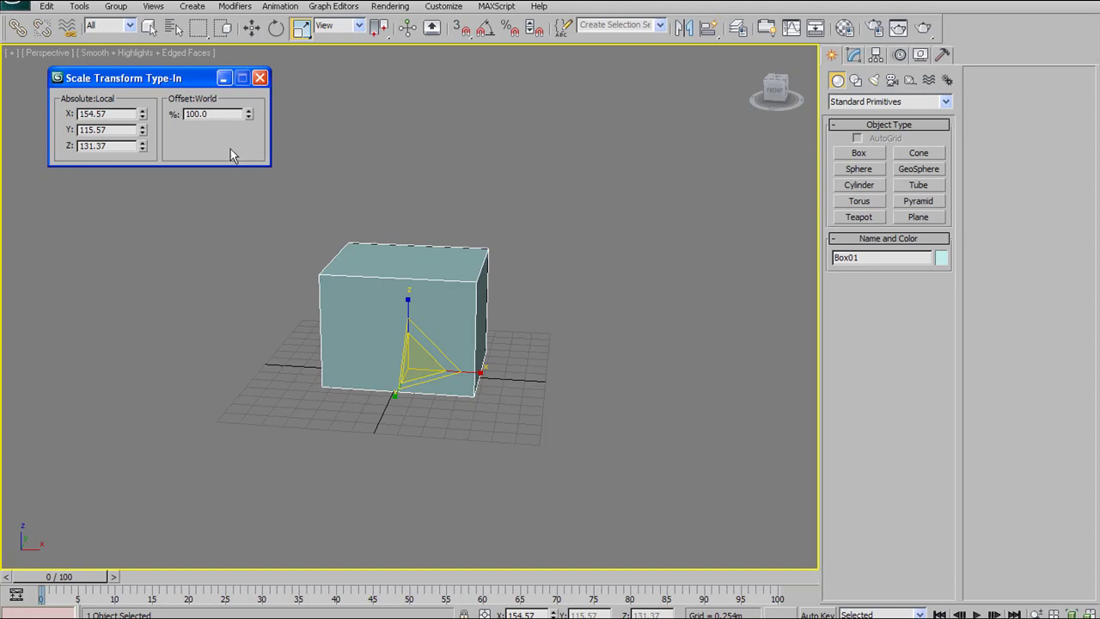
Step: Switch to the Move tool and move the box in the YZ plane to about Y 5.338 m and Z 2.796 m
click(252, 27)
alt+middle_drag(430, 348, 290, 199)
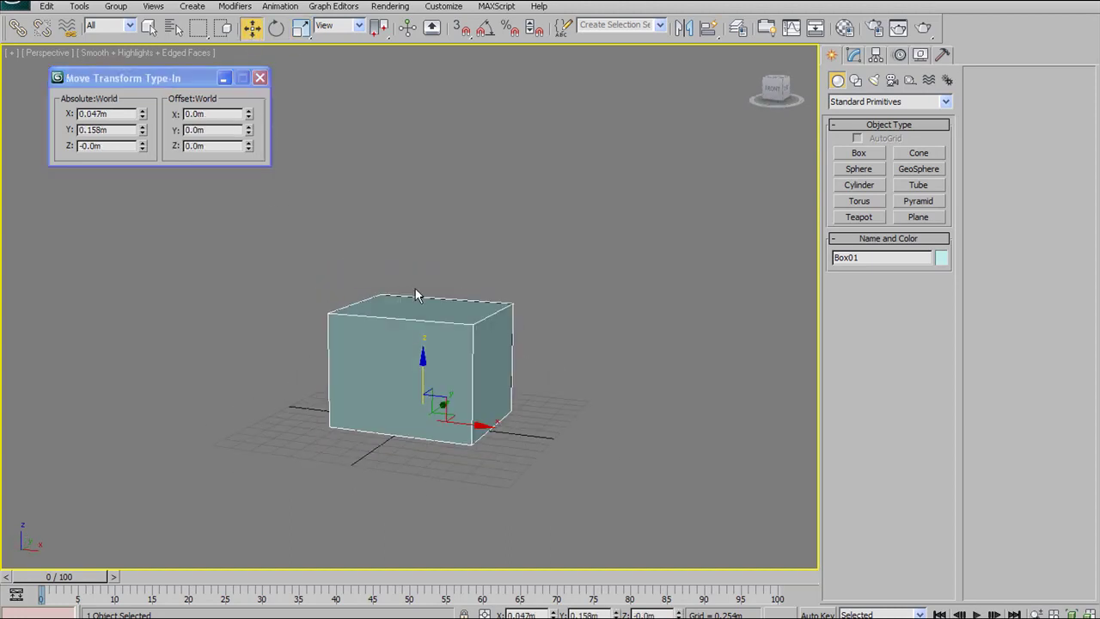
alt+middle_drag(452, 418, 431, 407)
drag(464, 405, 518, 317)
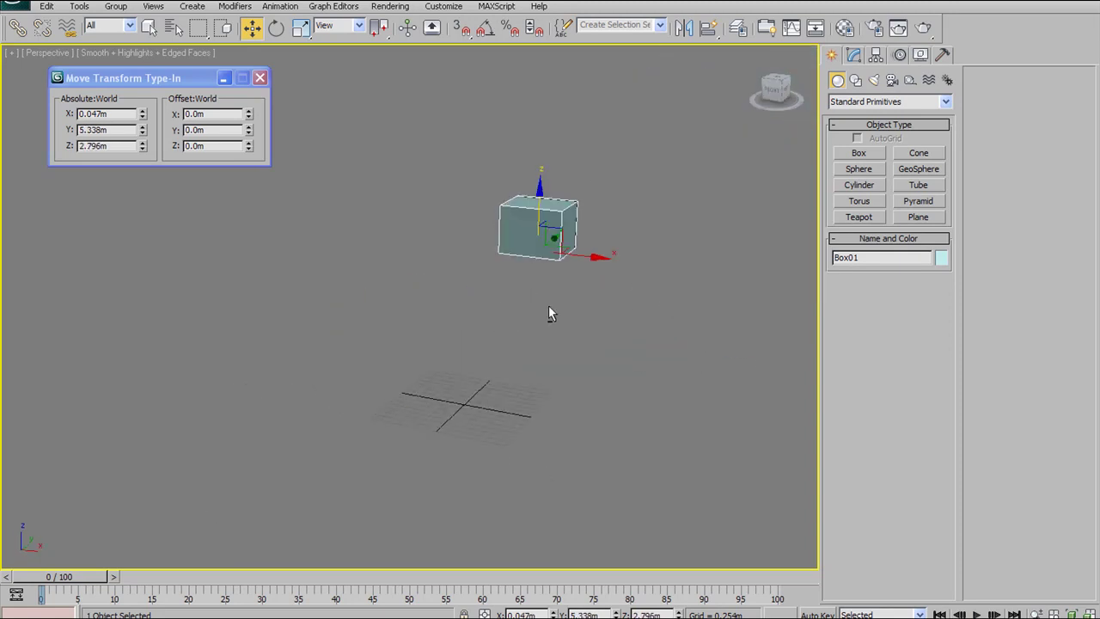
scroll(443, 303, up, 5)
alt+middle_drag(450, 404, 477, 402)
scroll(508, 364, down, 3)
alt+middle_drag(510, 364, 480, 349)
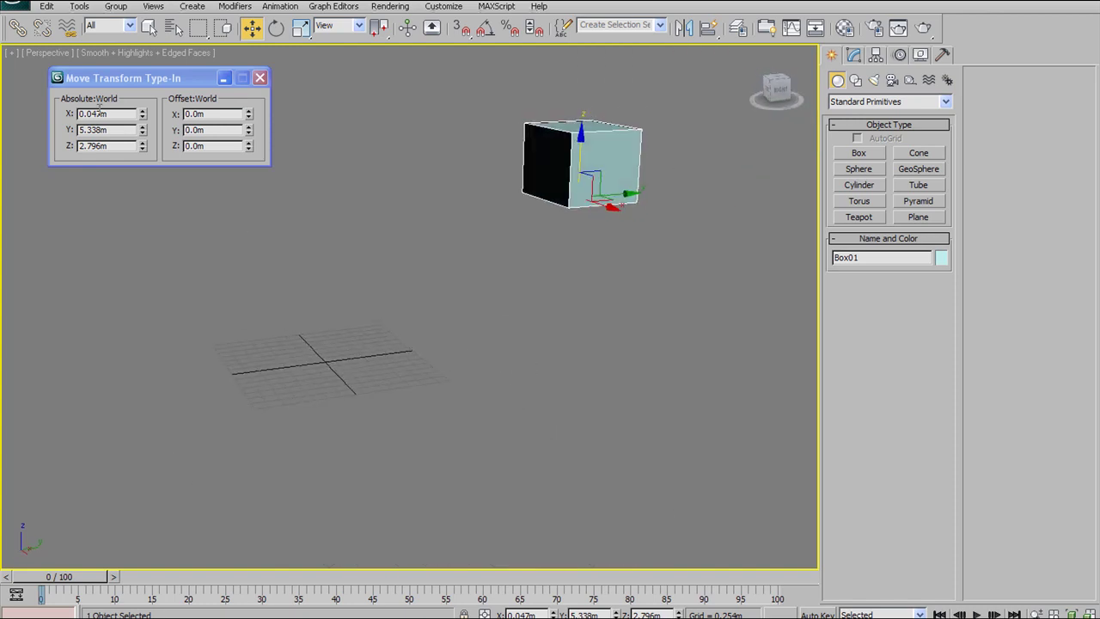
Step: Reset the box's absolute X, Y and Z position to 0 m in the Move Transform Type-In dialog
right_click(143, 117)
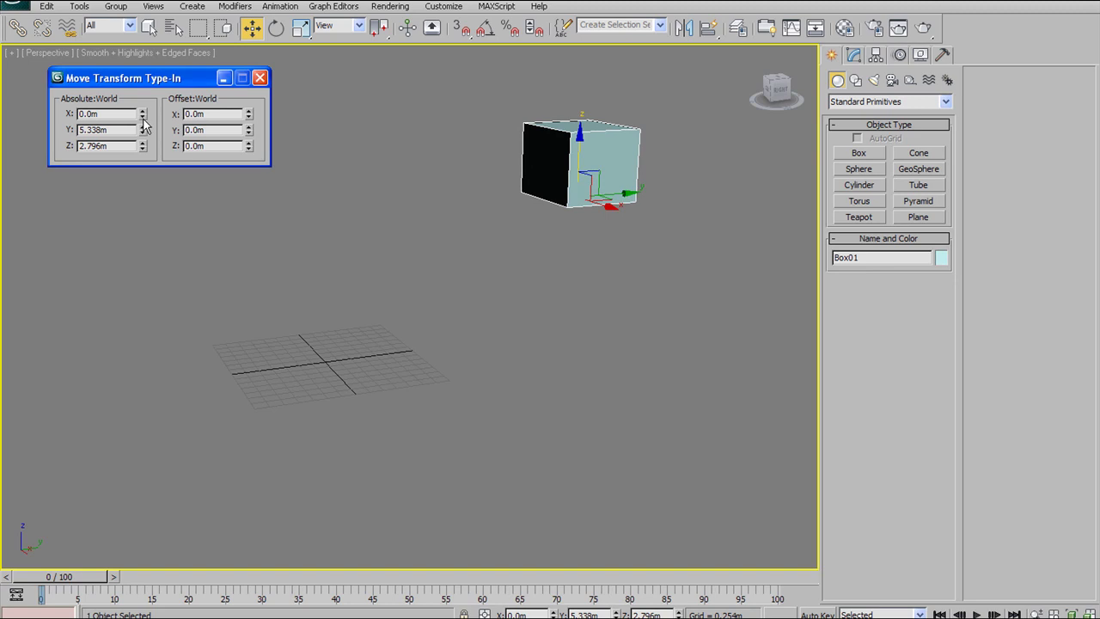
right_click(143, 130)
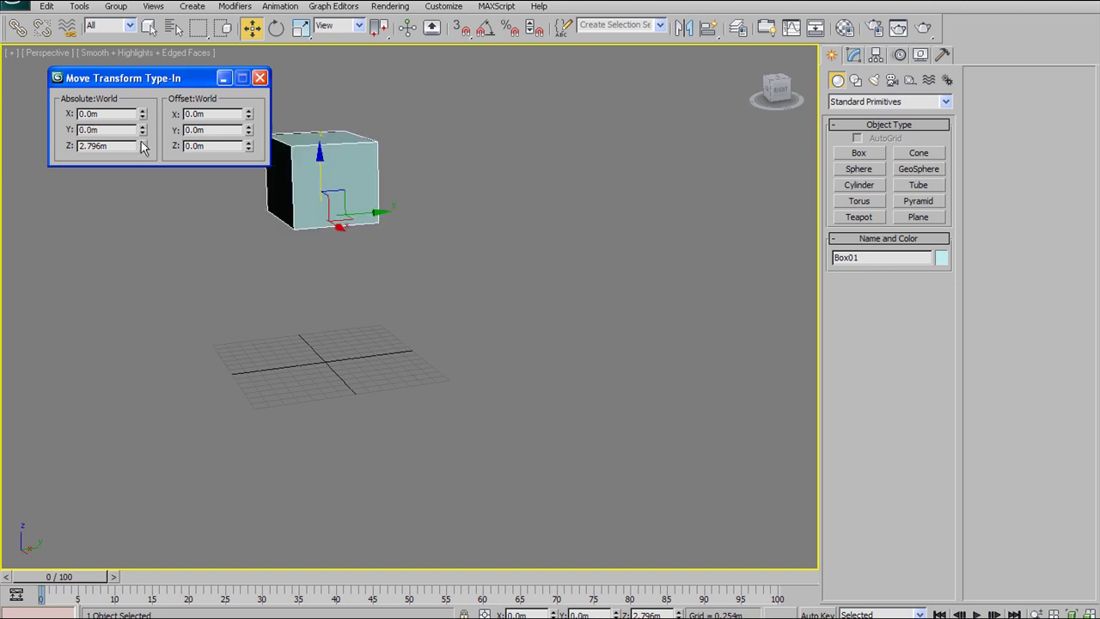
right_click(142, 146)
alt+middle_drag(418, 415, 617, 367)
scroll(293, 335, up, 5)
alt+middle_drag(616, 368, 444, 289)
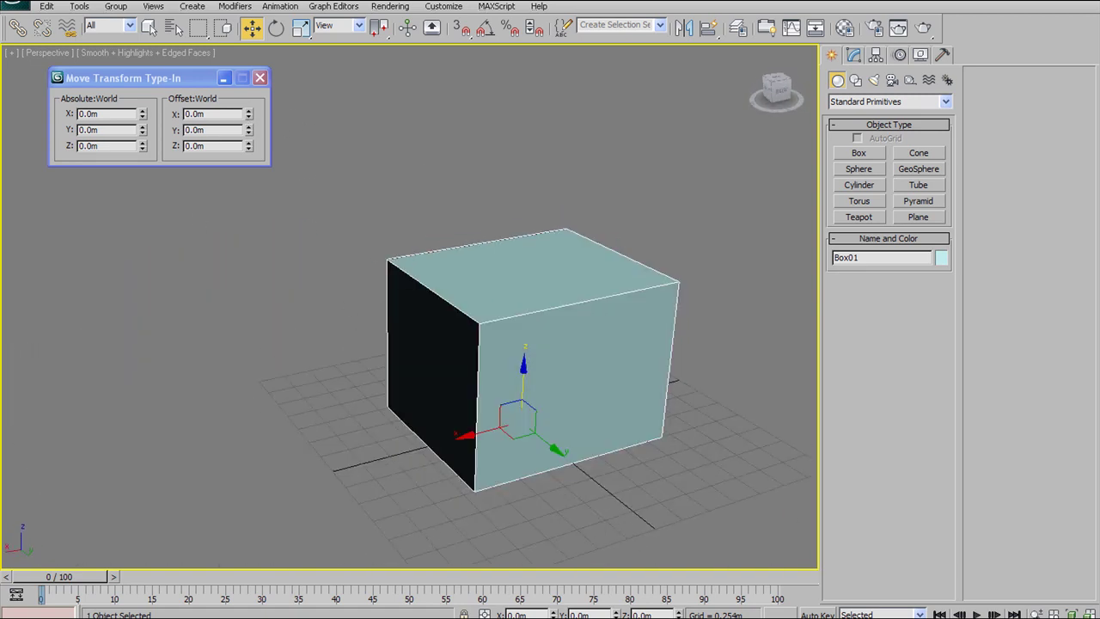
Step: Switch to Non-uniform Scale and adjust the box's absolute scale to about X 171.27 and Y 146.27
click(301, 27)
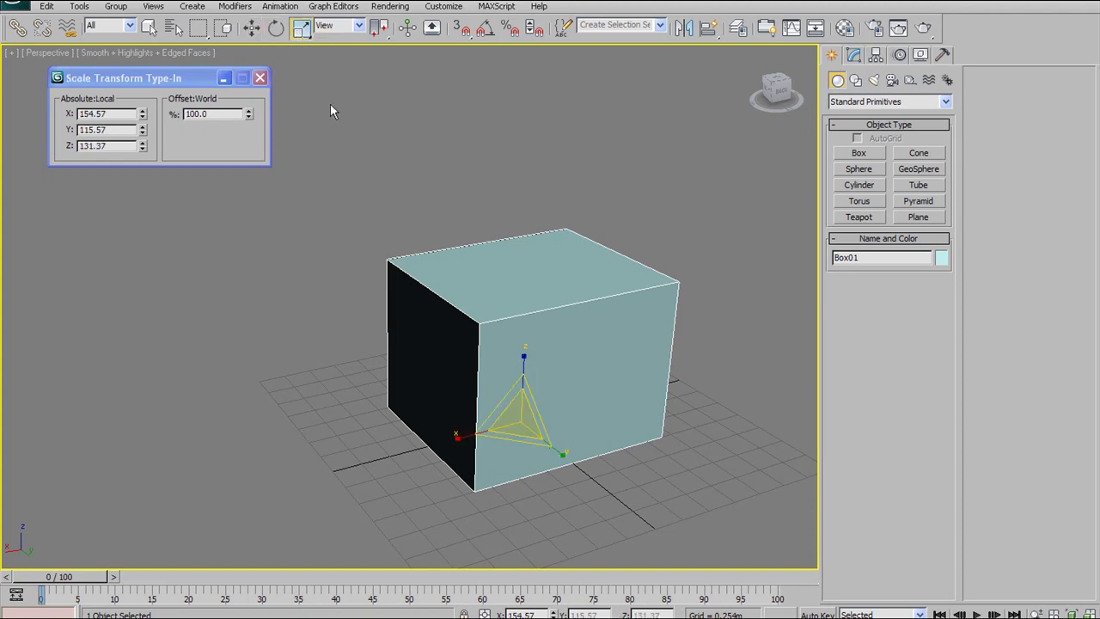
alt+middle_drag(459, 415, 412, 386)
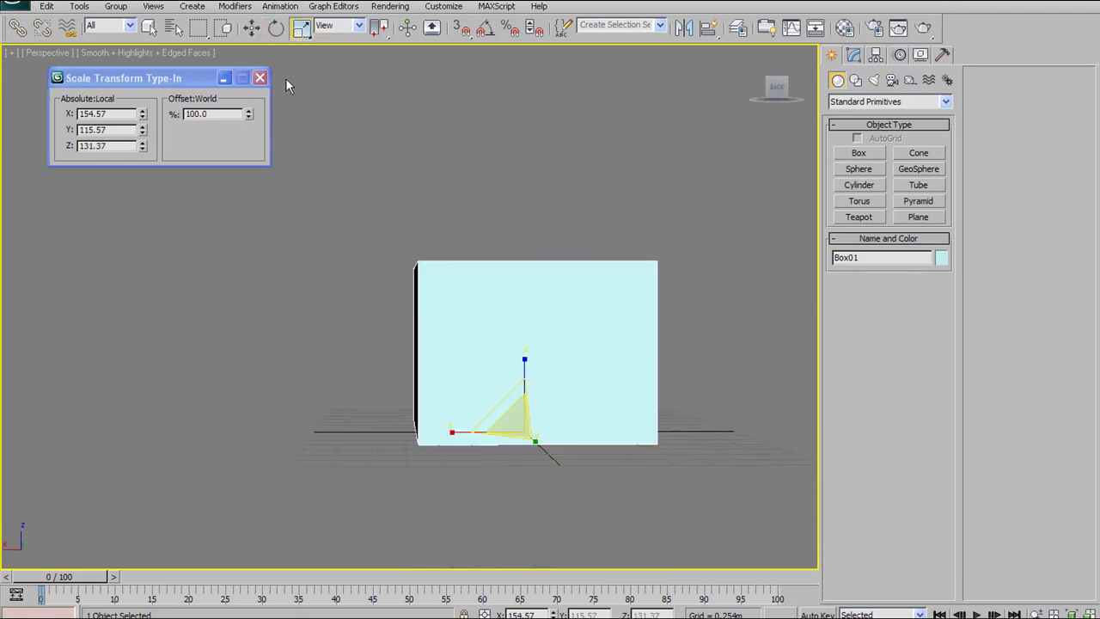
click(303, 28)
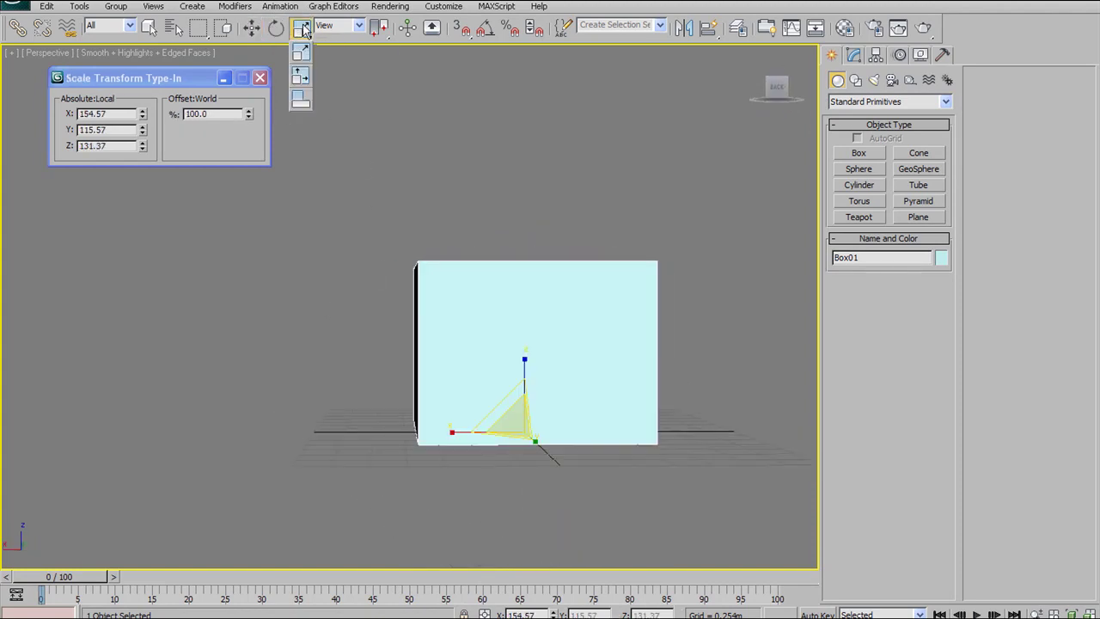
click(301, 77)
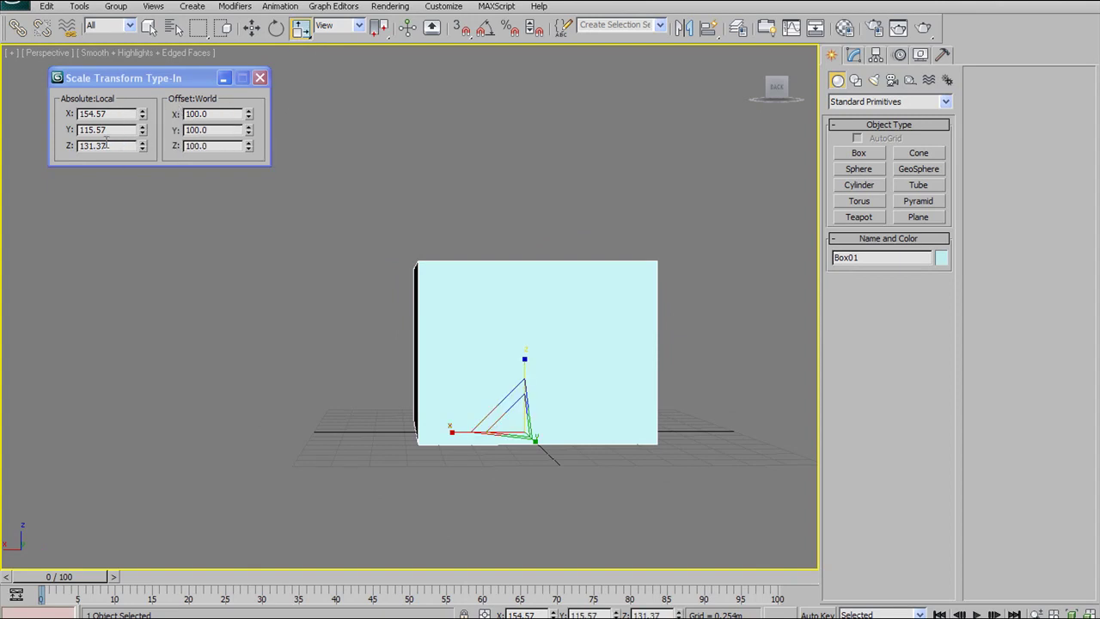
drag(143, 115, 110, 72)
drag(142, 130, 85, 571)
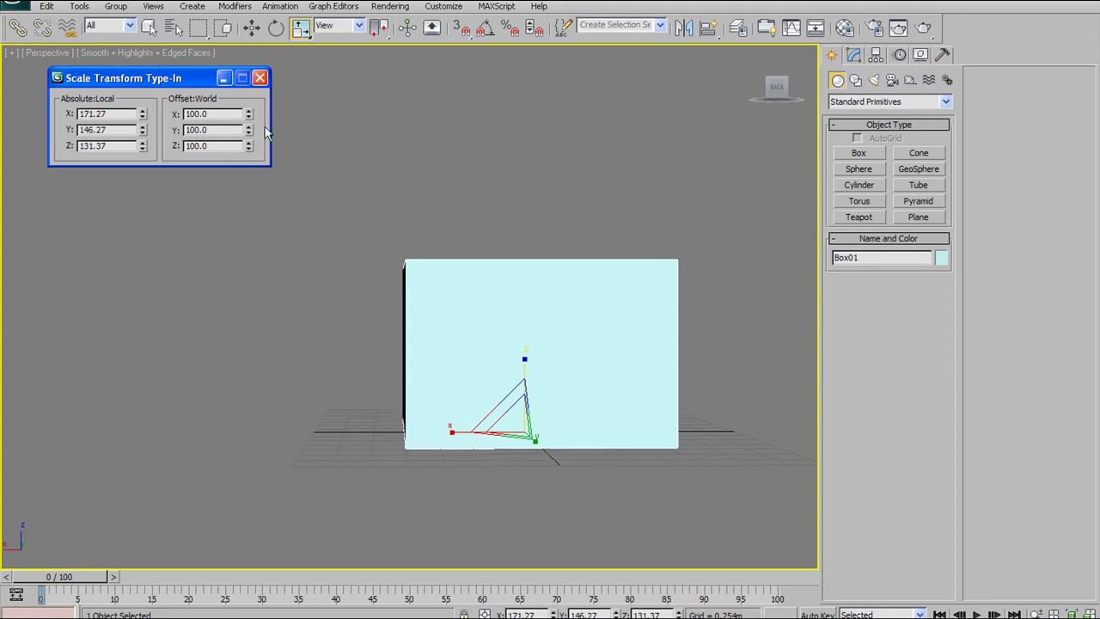
Step: Shrink the box with the separate X, Y and Z offsets to about 144.381, 114.676 and 112.716 percent
drag(248, 115, 263, 230)
drag(248, 130, 225, 293)
drag(249, 146, 266, 286)
Step: Switch to Select and Squash and squash the box with the gizmo to about X 89.679, Y 59.339 and Z 53.761
click(306, 35)
click(307, 79)
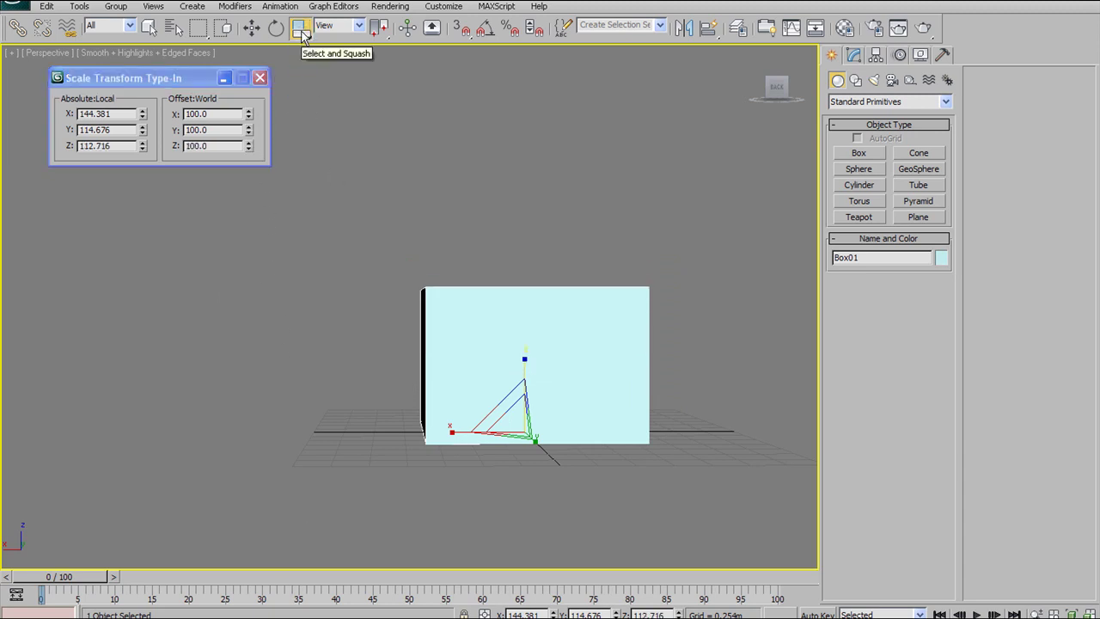
alt+middle_drag(608, 480, 591, 448)
drag(569, 454, 547, 414)
drag(521, 365, 458, 454)
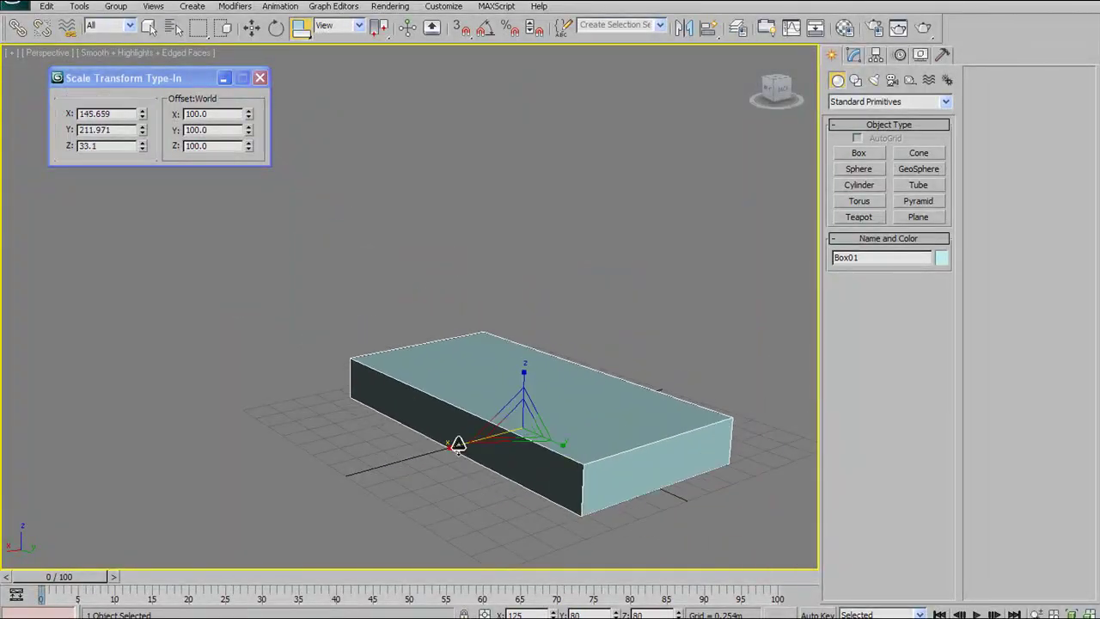
drag(521, 282, 488, 297)
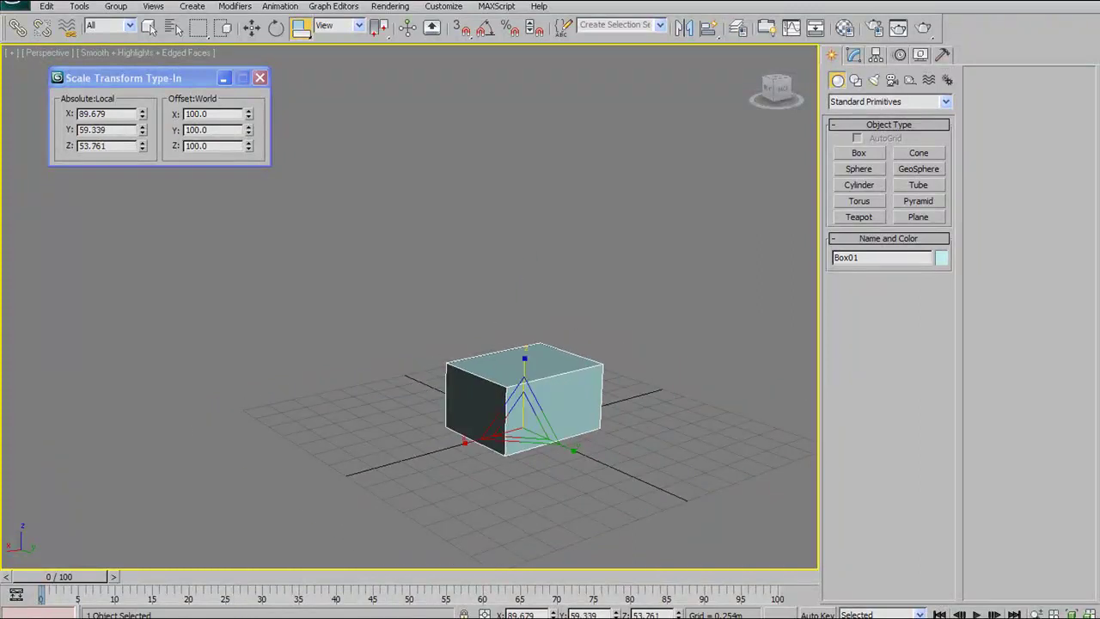
Step: Switch the scale type back to Uniform Scale
click(305, 35)
click(304, 60)
alt+middle_drag(570, 270, 327, 146)
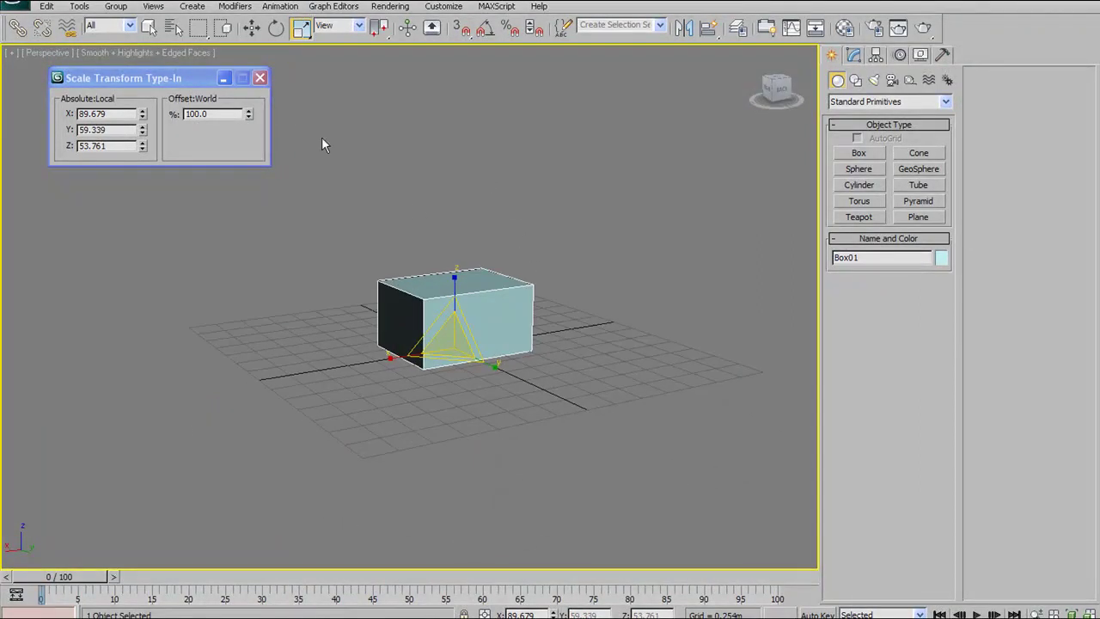
Step: Set the reference coordinate system to Screen for the scale tool and view the box's gizmo
click(331, 25)
click(325, 33)
click(349, 27)
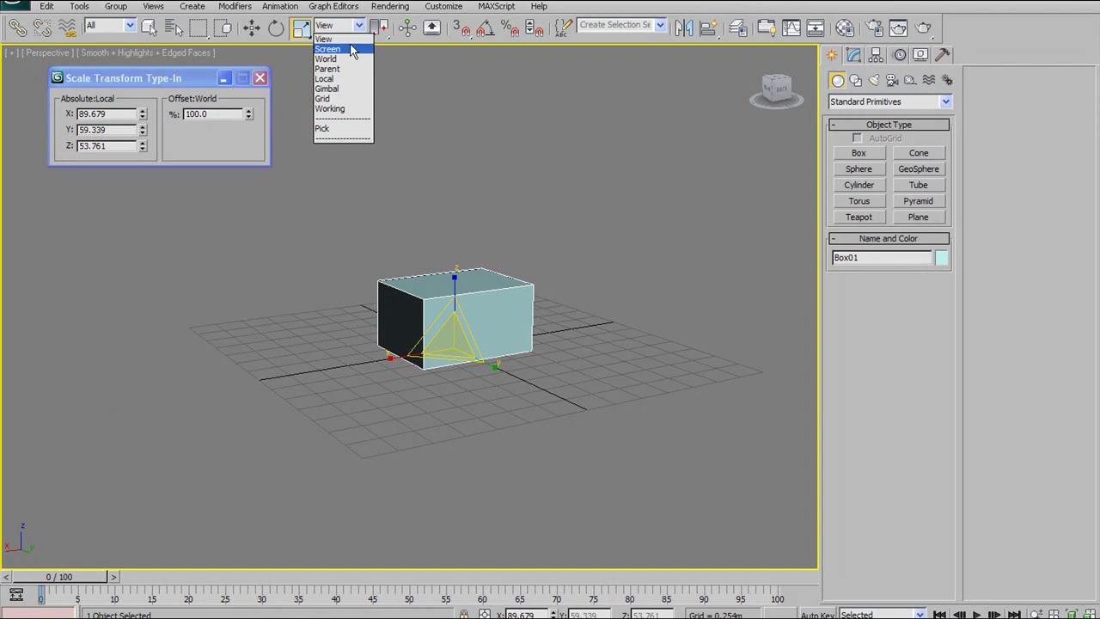
click(356, 31)
click(356, 27)
click(348, 49)
click(359, 27)
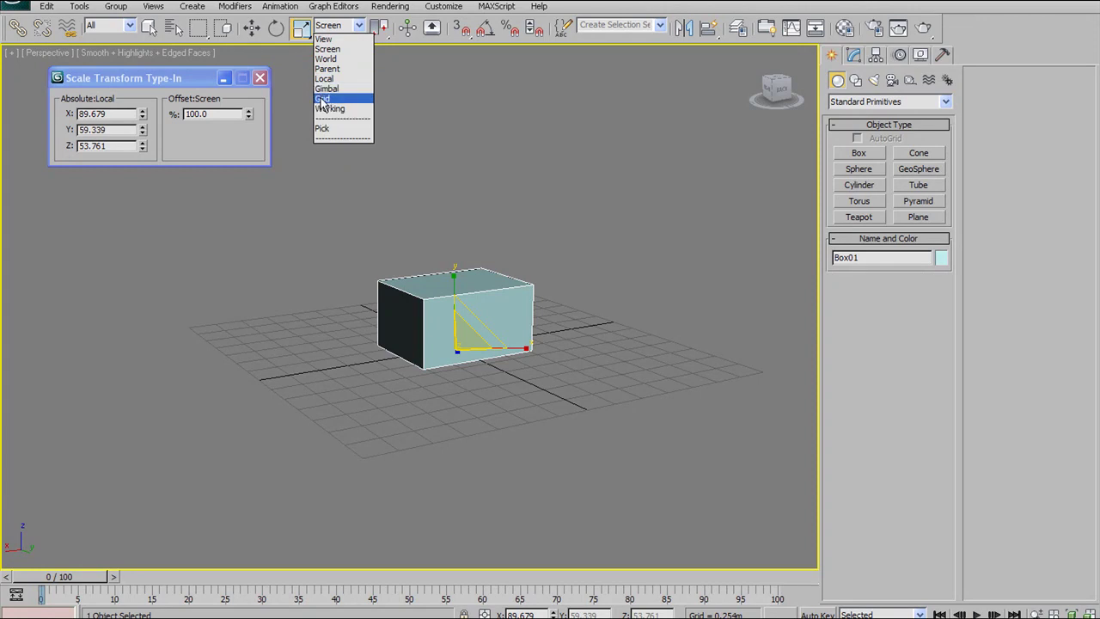
click(365, 21)
scroll(482, 245, up, 5)
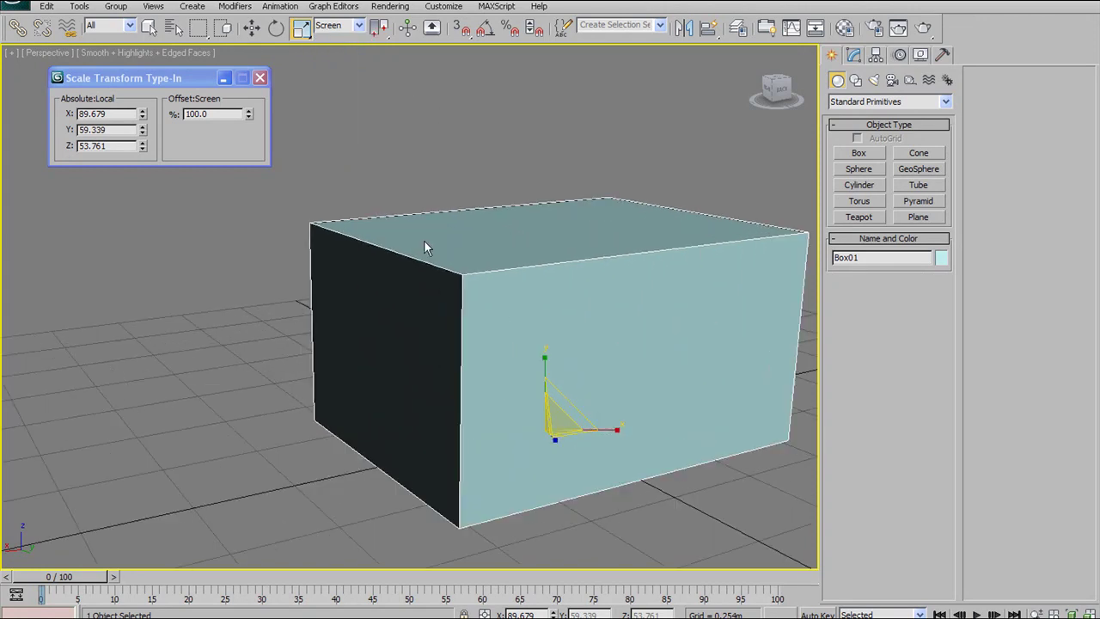
Step: Close the Scale Transform Type-In dialog and set the reference coordinate system back to View, examining the gizmo from several angles
click(259, 78)
alt+middle_drag(269, 86, 373, 153)
click(359, 26)
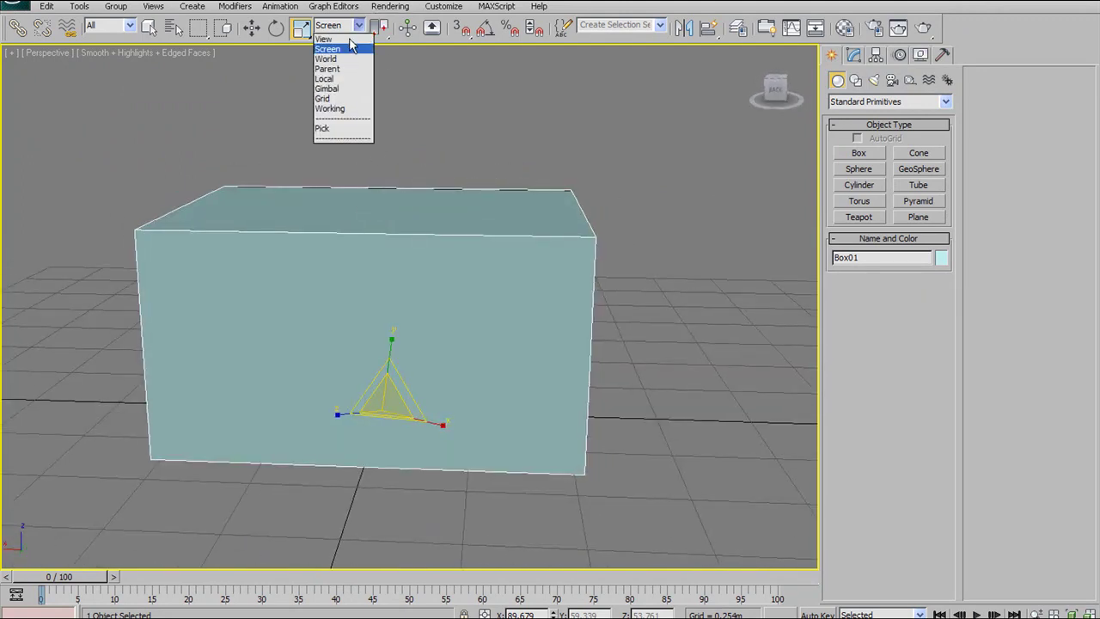
click(323, 39)
alt+middle_drag(550, 258, 580, 421)
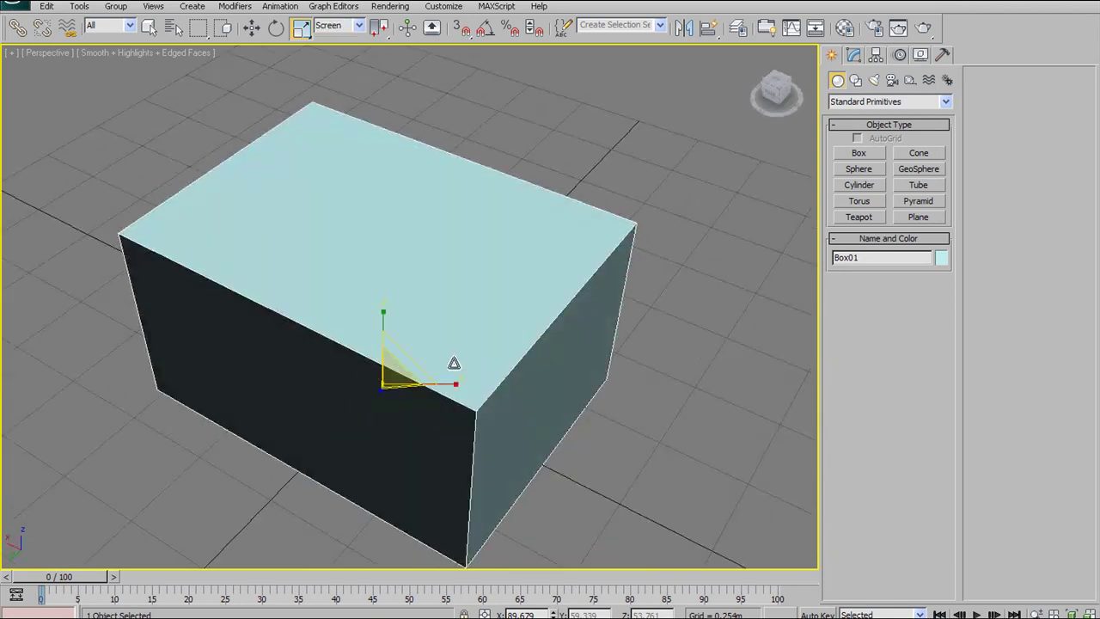
alt+middle_drag(452, 363, 387, 349)
click(357, 26)
click(324, 39)
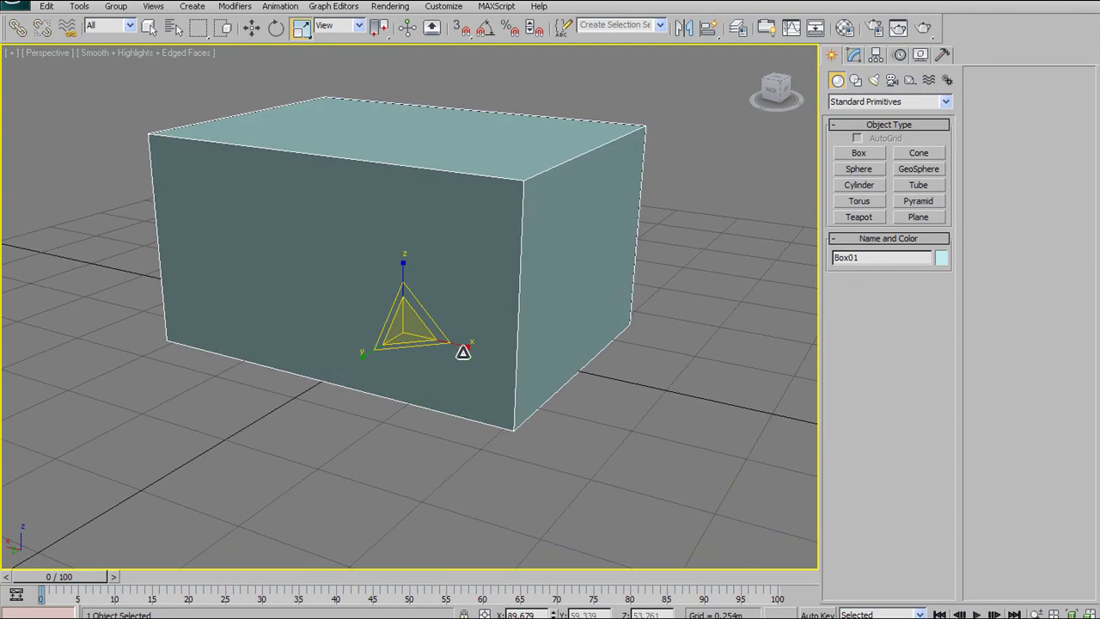
alt+middle_drag(414, 248, 432, 228)
scroll(418, 240, down, 4)
scroll(418, 245, up, 5)
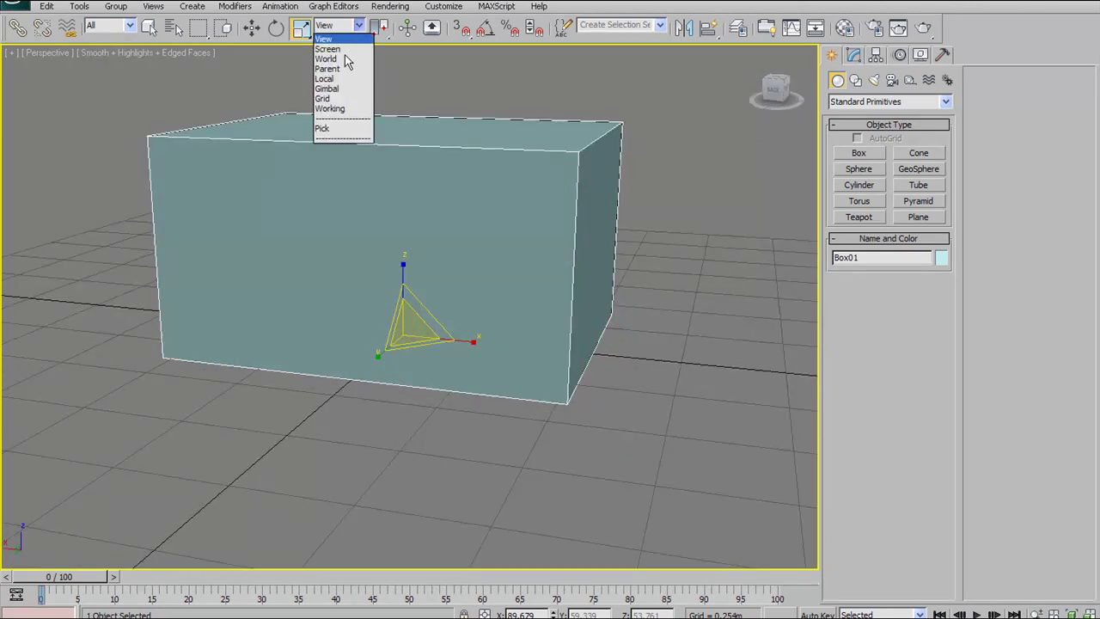
Step: Using the Screen reference coordinate system, try scaling the box with the gizmo and undo the scaling
alt+middle_drag(457, 129, 424, 251)
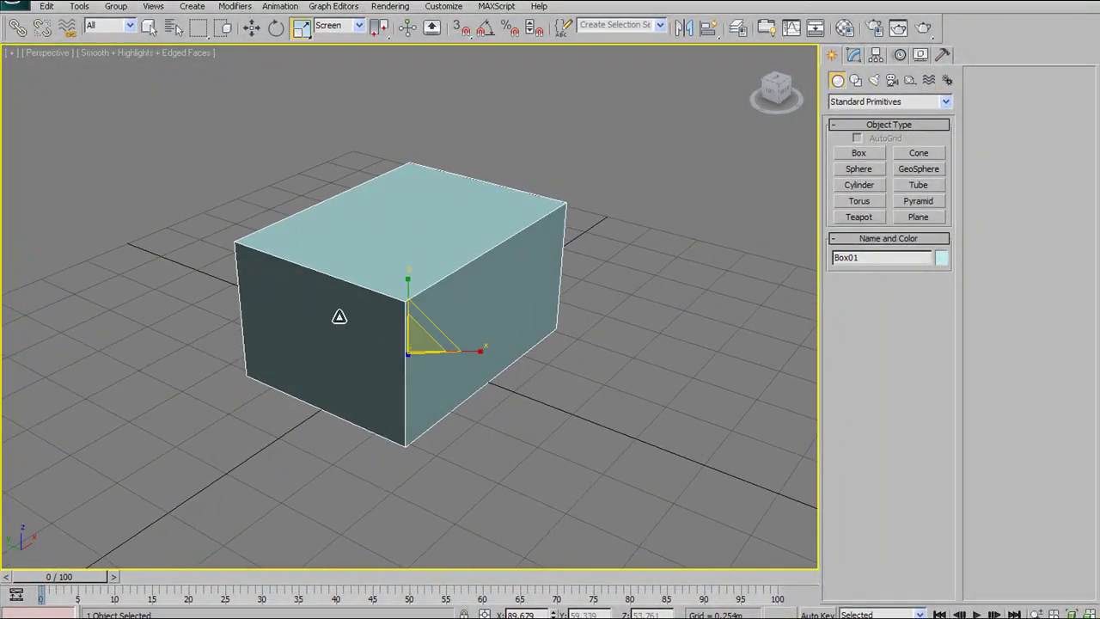
drag(482, 353, 356, 358)
drag(216, 333, 419, 367)
drag(411, 301, 410, 327)
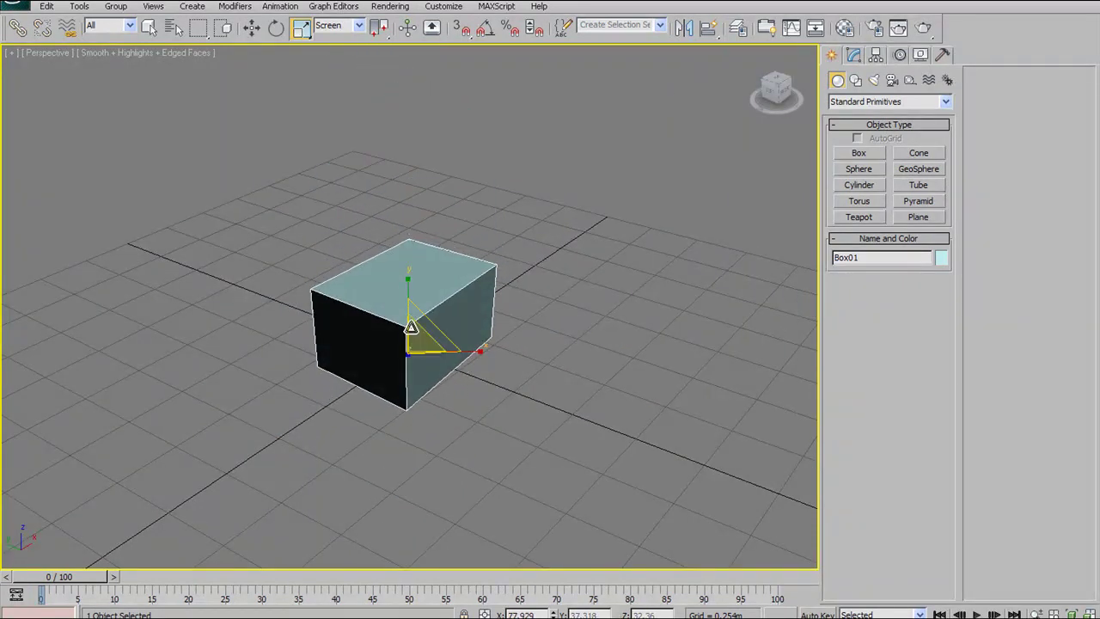
key(ctrl+z)
key(ctrl+z)
alt+middle_drag(437, 226, 545, 220)
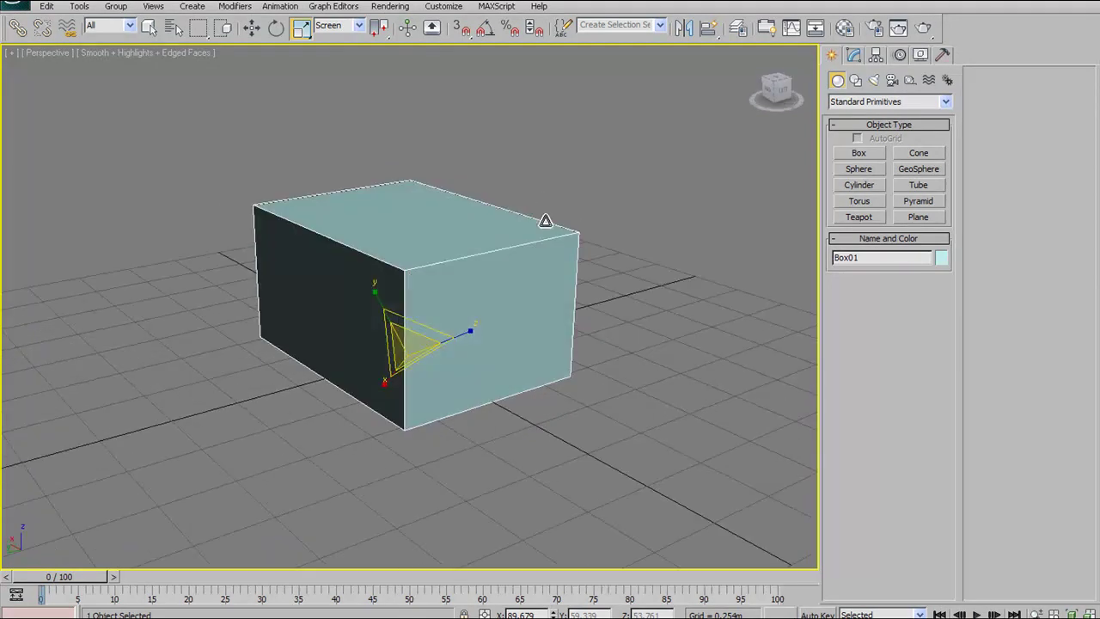
Step: Switch to the Move tool with the Screen reference coordinate system and try moving the box, cancelling the move
click(359, 26)
click(361, 31)
click(259, 35)
alt+middle_drag(347, 144, 385, 87)
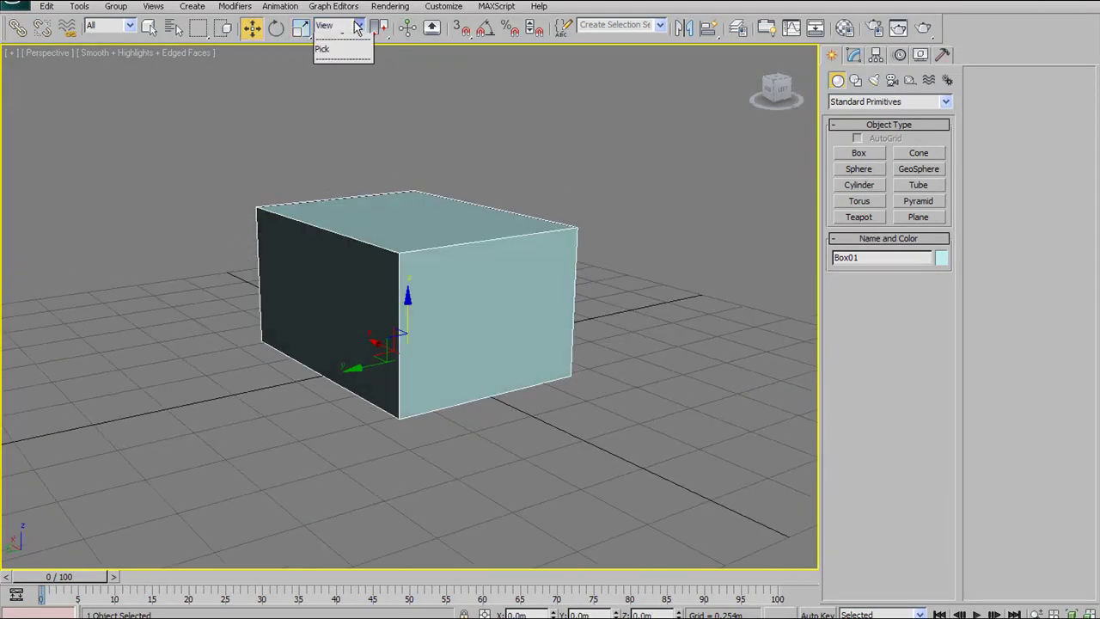
alt+middle_drag(405, 232, 444, 270)
drag(470, 325, 540, 300)
right_click(541, 300)
alt+middle_drag(540, 300, 431, 394)
alt+middle_drag(410, 305, 340, 281)
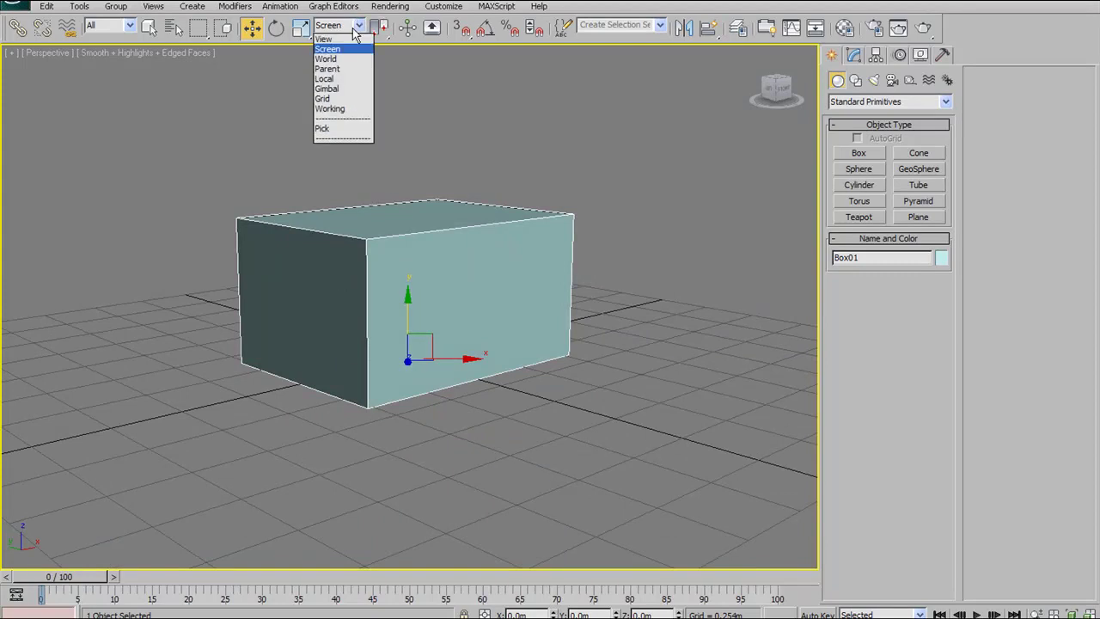
Step: Set the Move tool's reference coordinate system back to View and try moving the box along the gizmo axes
alt+middle_drag(382, 237, 377, 345)
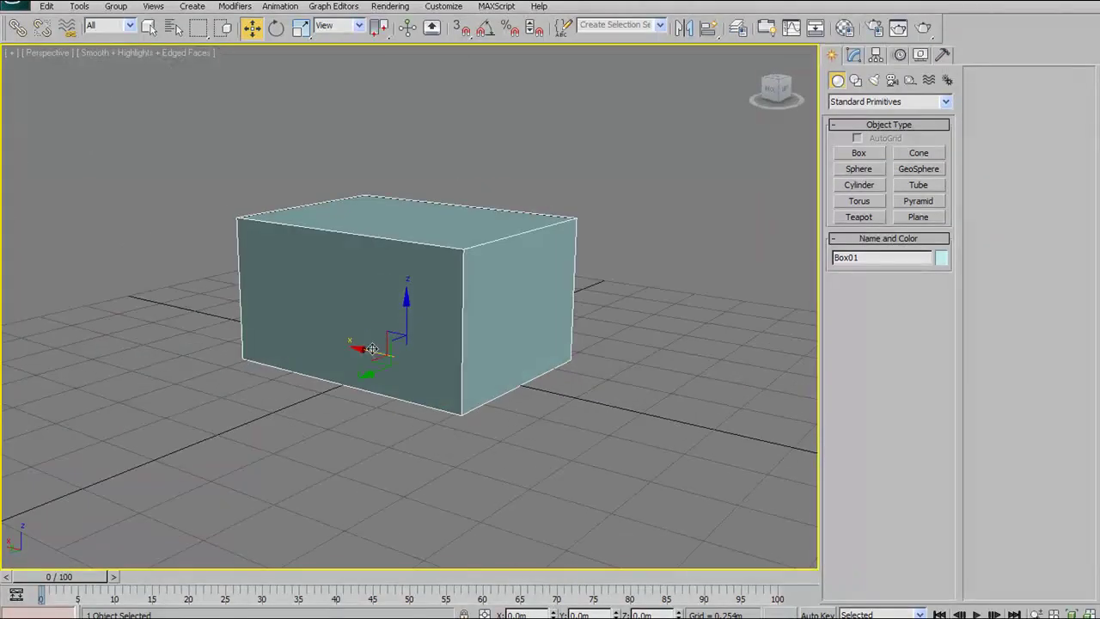
drag(378, 367, 354, 372)
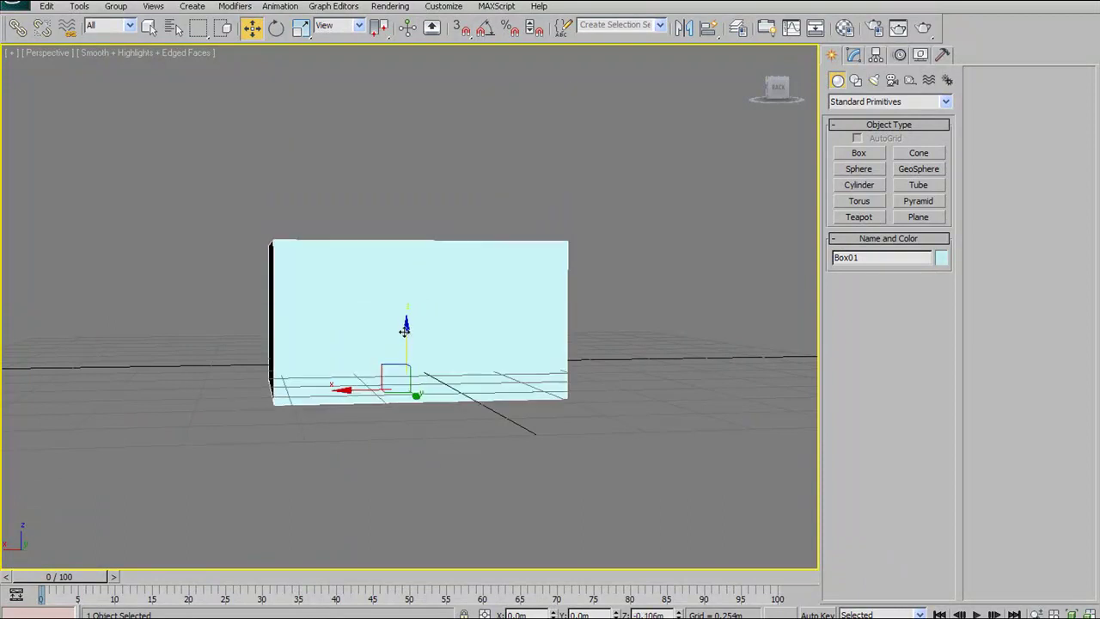
alt+middle_drag(406, 302, 326, 268)
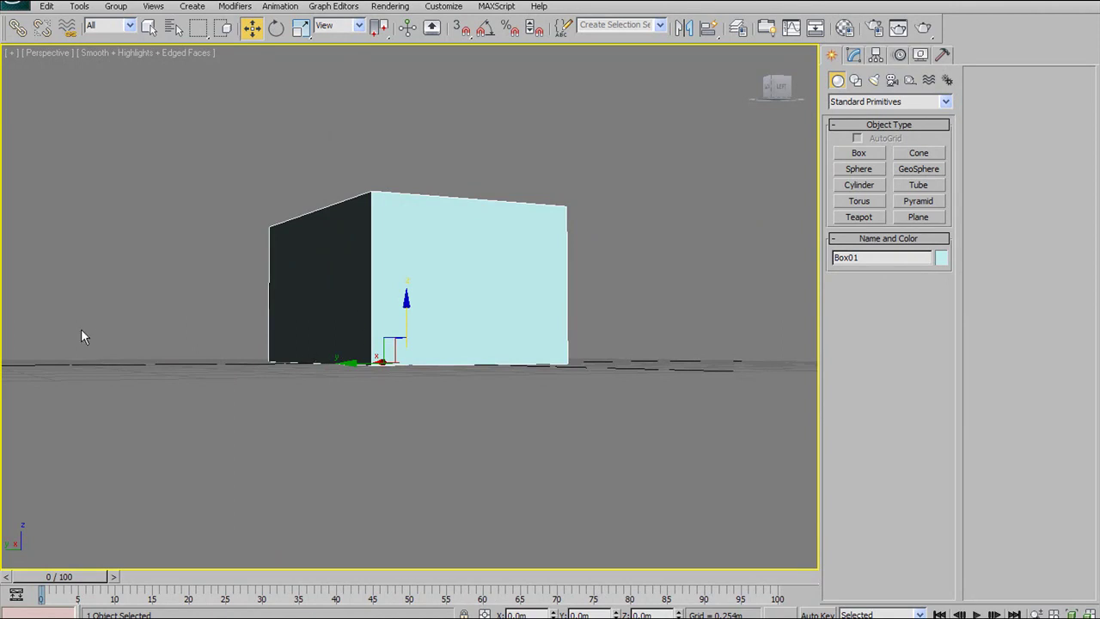
Step: Try moving the box along the Y axis from a ground-level view and undo the move
middle_drag(341, 298, 372, 367)
alt+middle_drag(372, 367, 385, 367)
drag(390, 438, 113, 431)
key(ctrl+z)
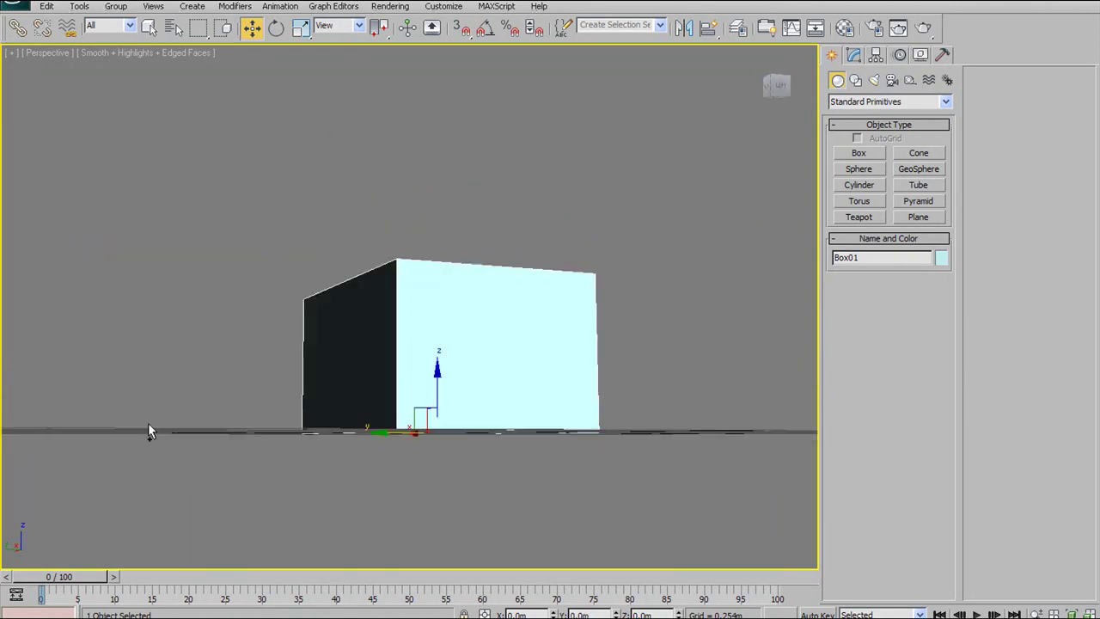
Step: Set the Move tool's reference coordinate system to Screen and try moving the box along the X and Y axes
alt+middle_drag(416, 414, 412, 423)
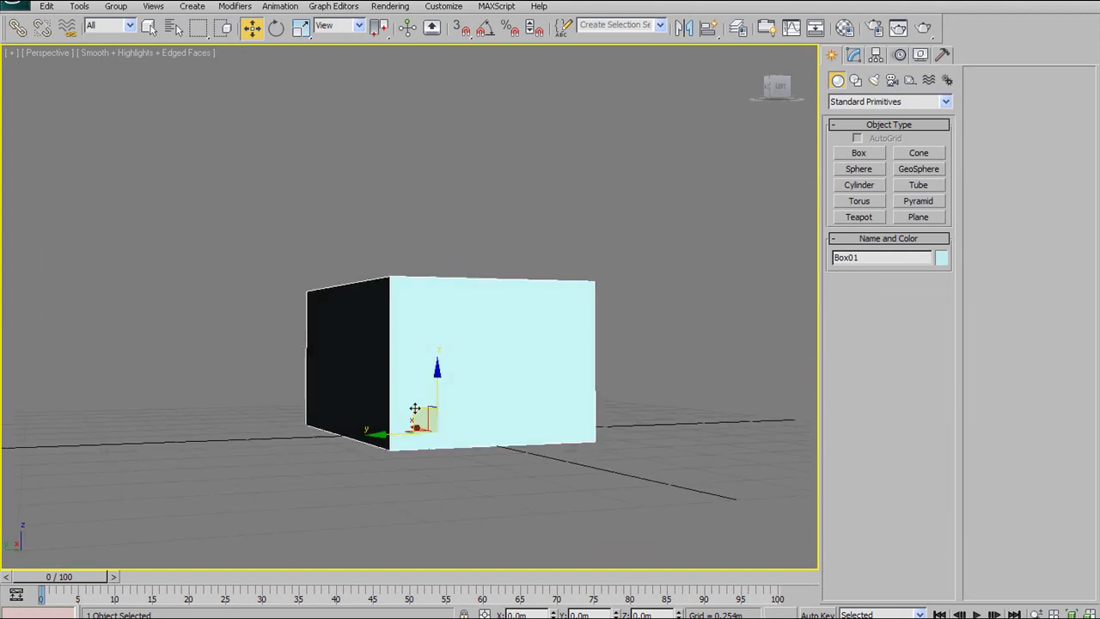
alt+middle_drag(359, 361, 387, 367)
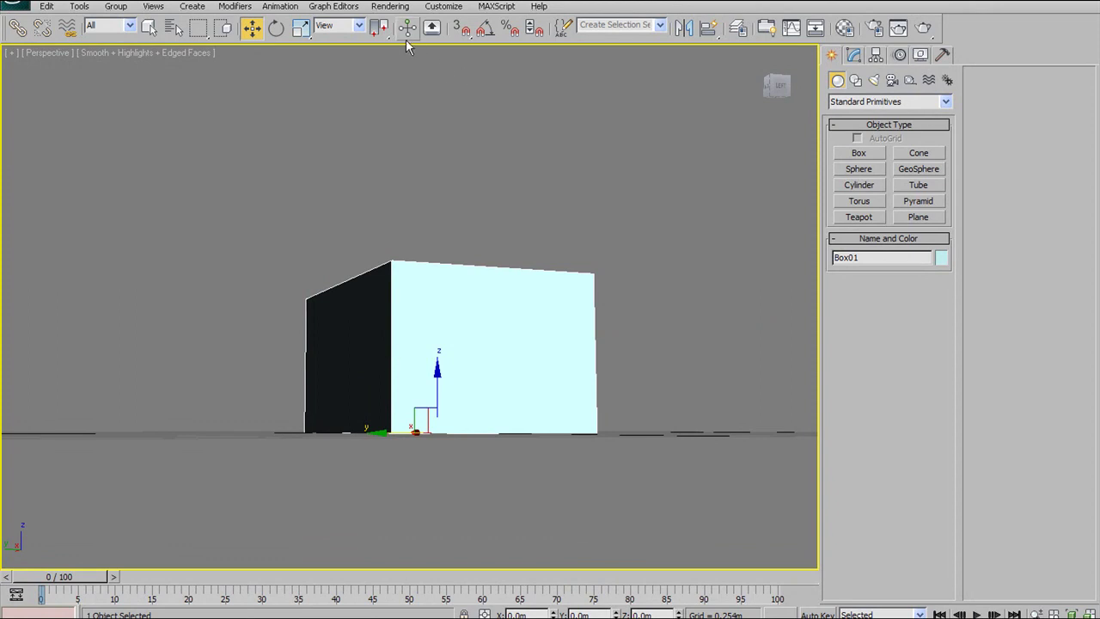
click(327, 49)
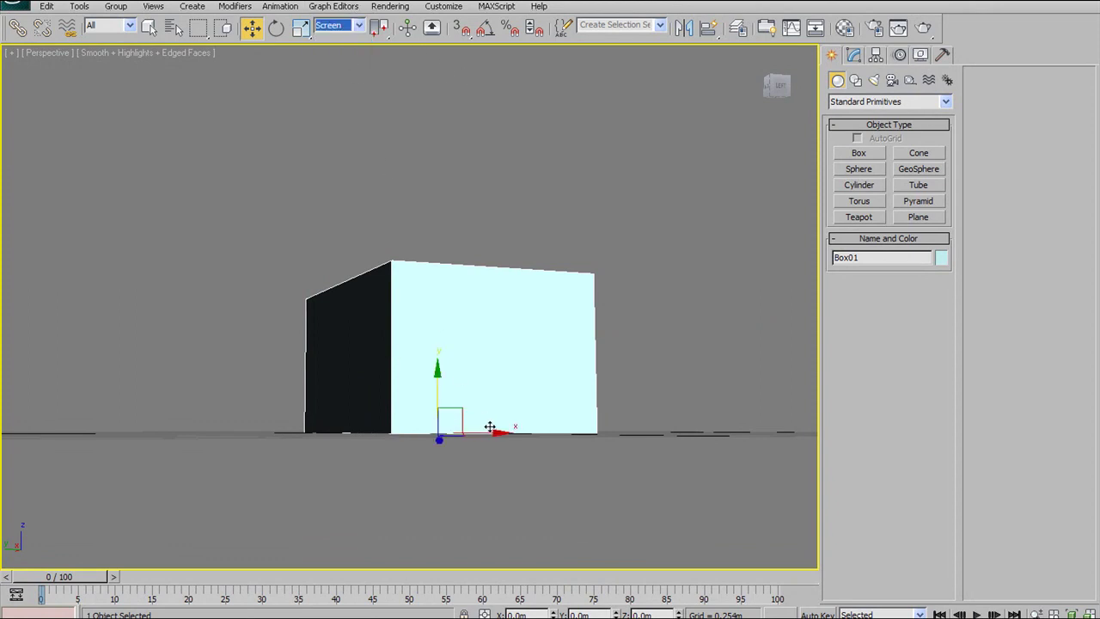
drag(485, 433, 358, 374)
mouse_move(438, 375)
mouse_down()
mouse_move(483, 181)
mouse_move(448, 381)
mouse_up()
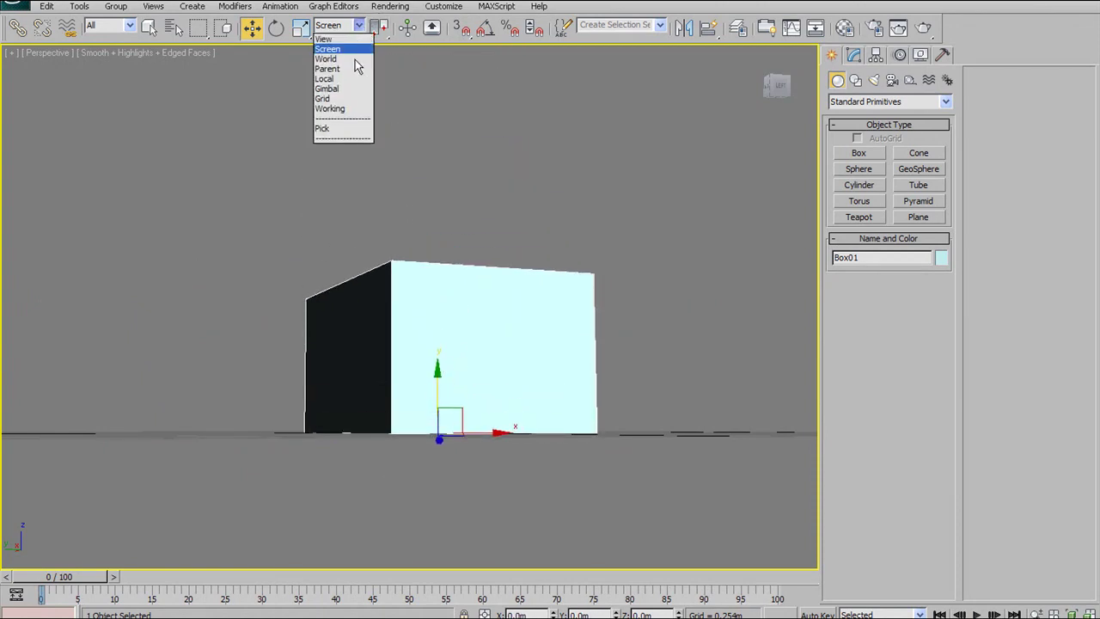
Step: Set the reference coordinate system to World and try moving the box along its gizmo axes, cancelling the moves
alt+middle_drag(410, 247, 504, 285)
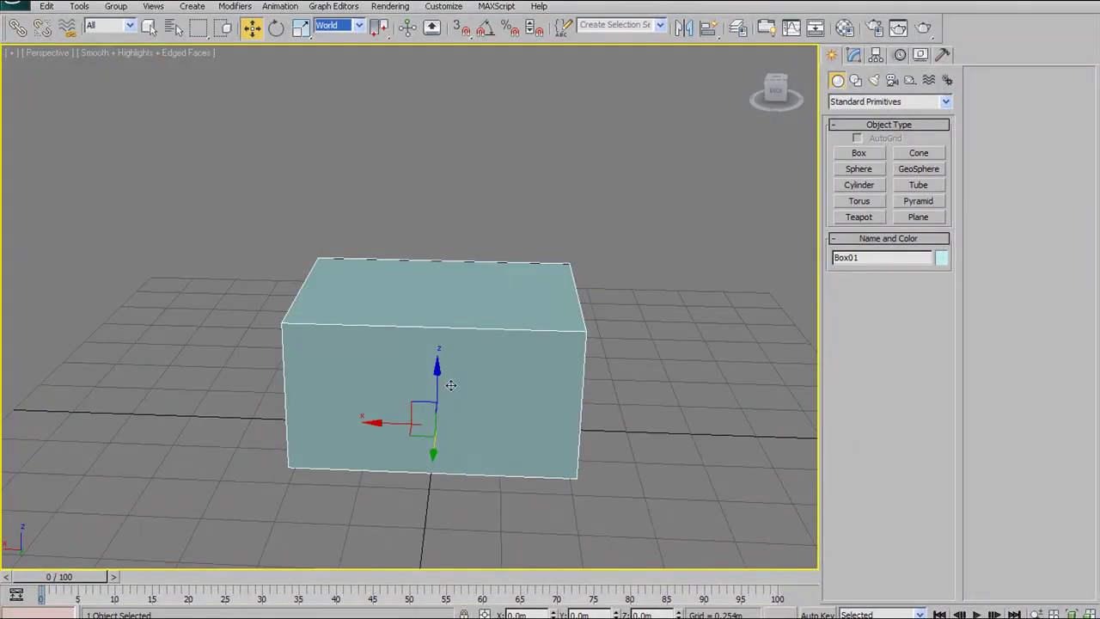
mouse_move(433, 373)
mouse_down()
mouse_move(433, 306)
mouse_move(433, 378)
mouse_up()
drag(394, 424, 443, 430)
right_click(443, 430)
alt+middle_drag(545, 388, 473, 383)
mouse_move(403, 440)
mouse_down()
mouse_move(364, 453)
mouse_move(385, 438)
mouse_up()
right_click(385, 438)
middle_drag(399, 382, 389, 328)
scroll(388, 328, down, 3)
middle_drag(444, 236, 490, 240)
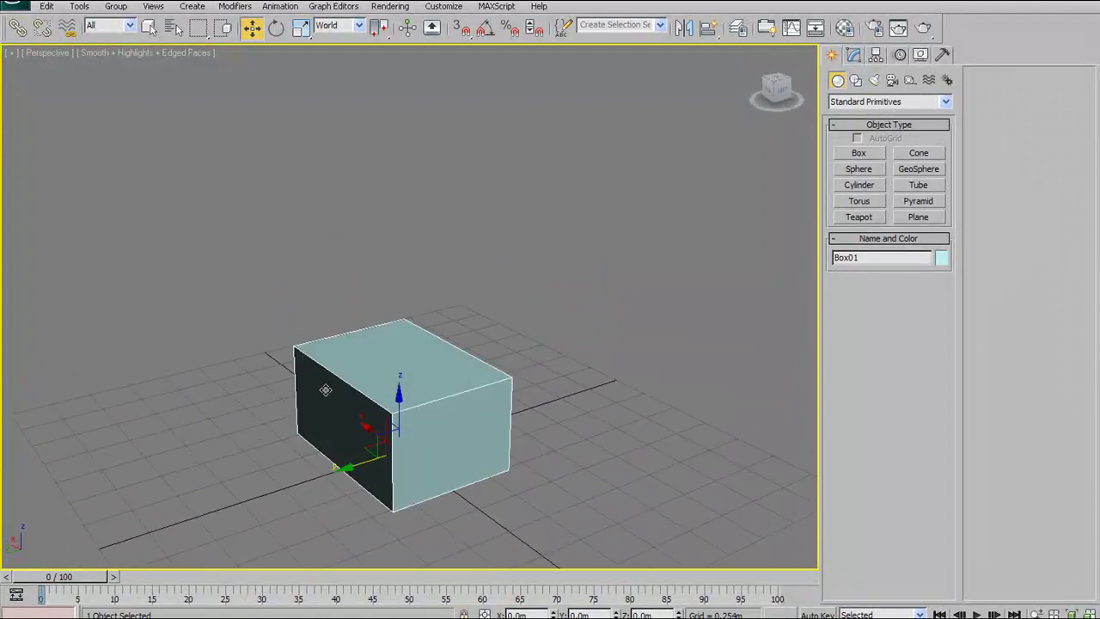
Step: Set the Move tool's reference coordinate system to Local and inspect the gizmo on the box from several angles
alt+middle_drag(326, 390, 363, 424)
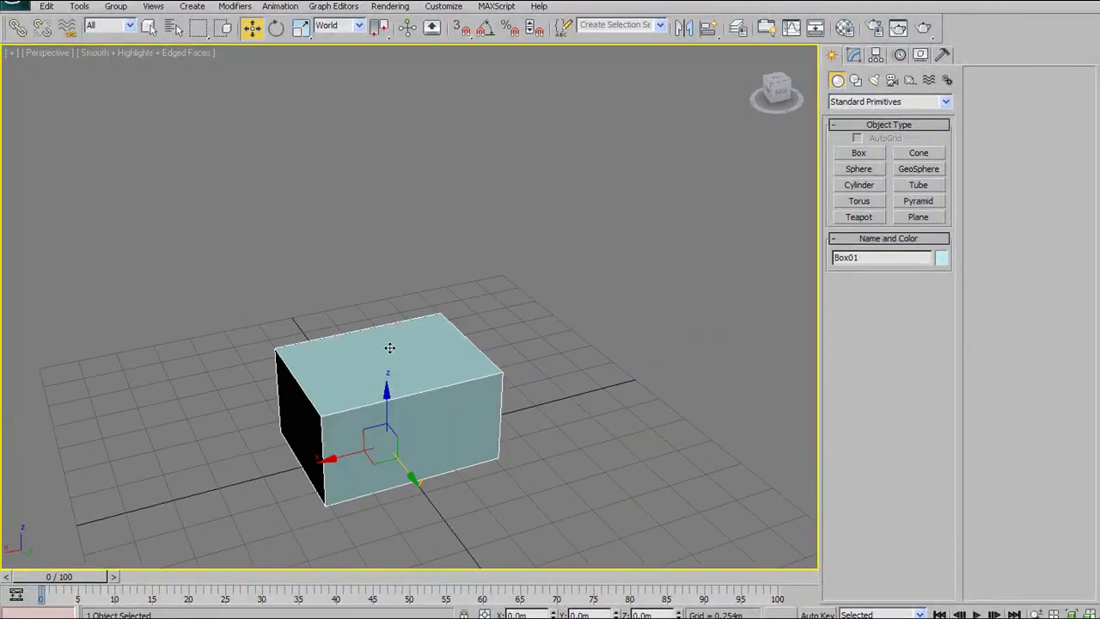
alt+middle_drag(369, 388, 406, 166)
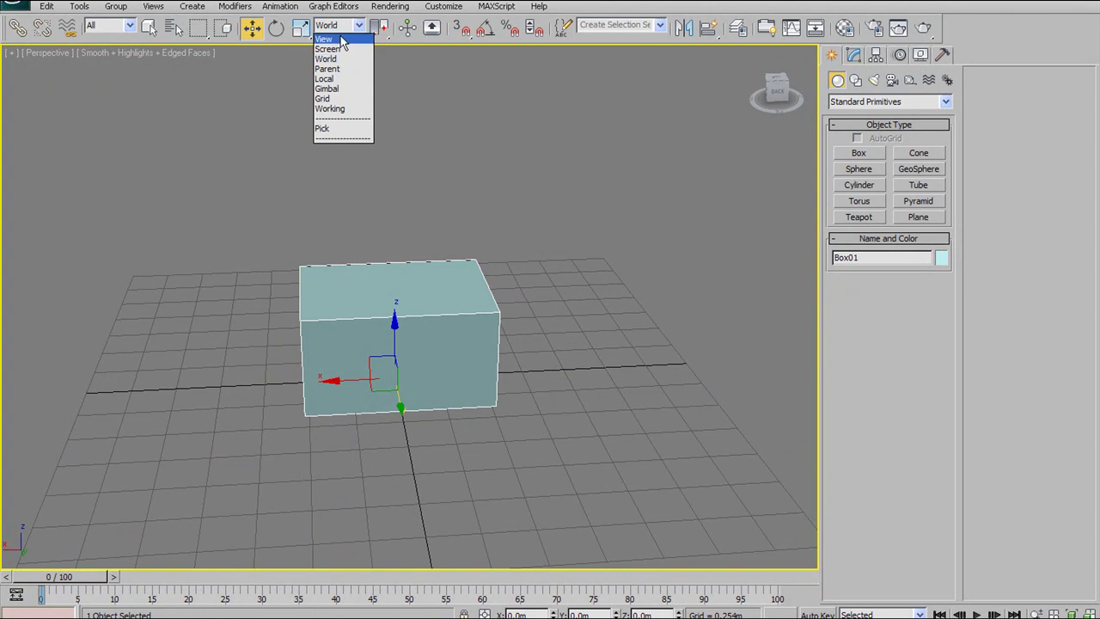
click(328, 78)
alt+middle_drag(358, 216, 403, 204)
click(430, 297)
alt+middle_drag(437, 275, 413, 206)
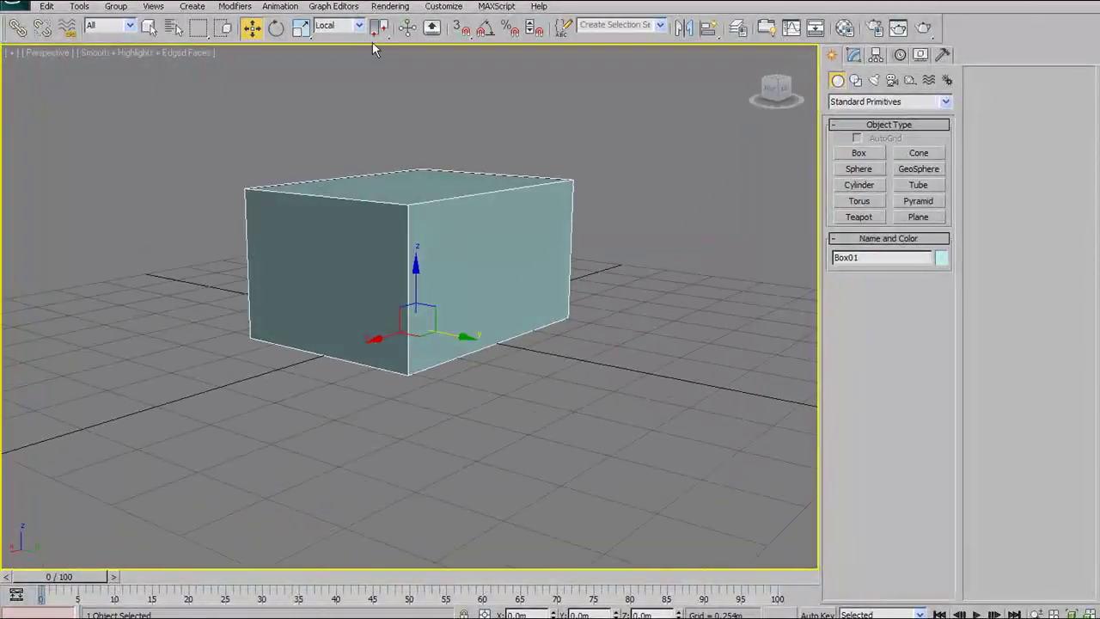
Step: Set the reference coordinate system to View and tilt the box with the Rotate tool
click(325, 39)
click(359, 27)
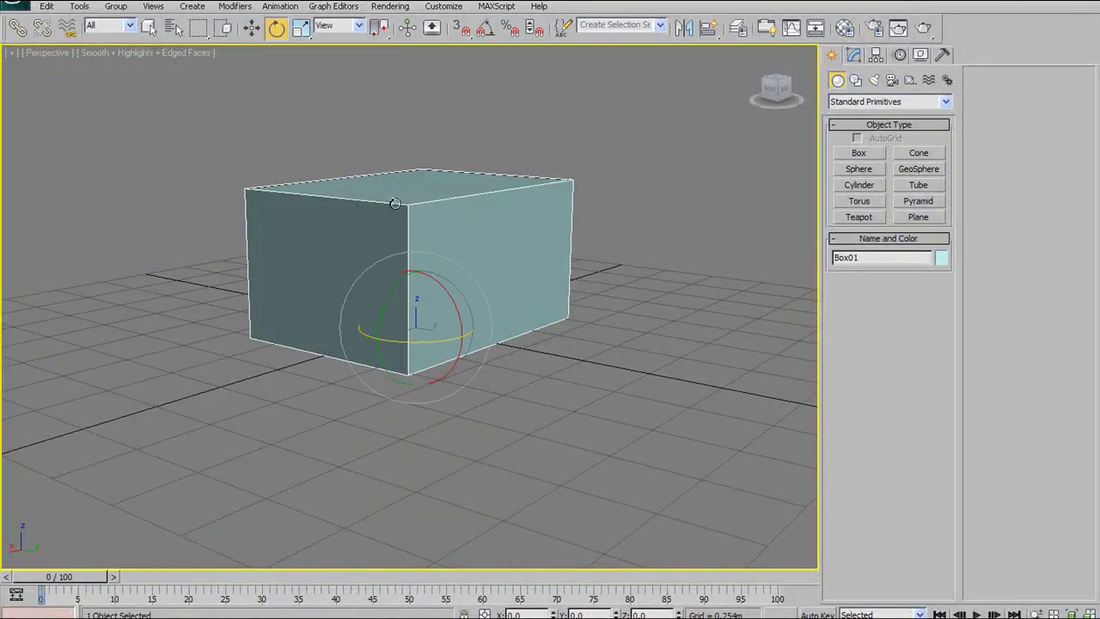
drag(403, 281, 387, 300)
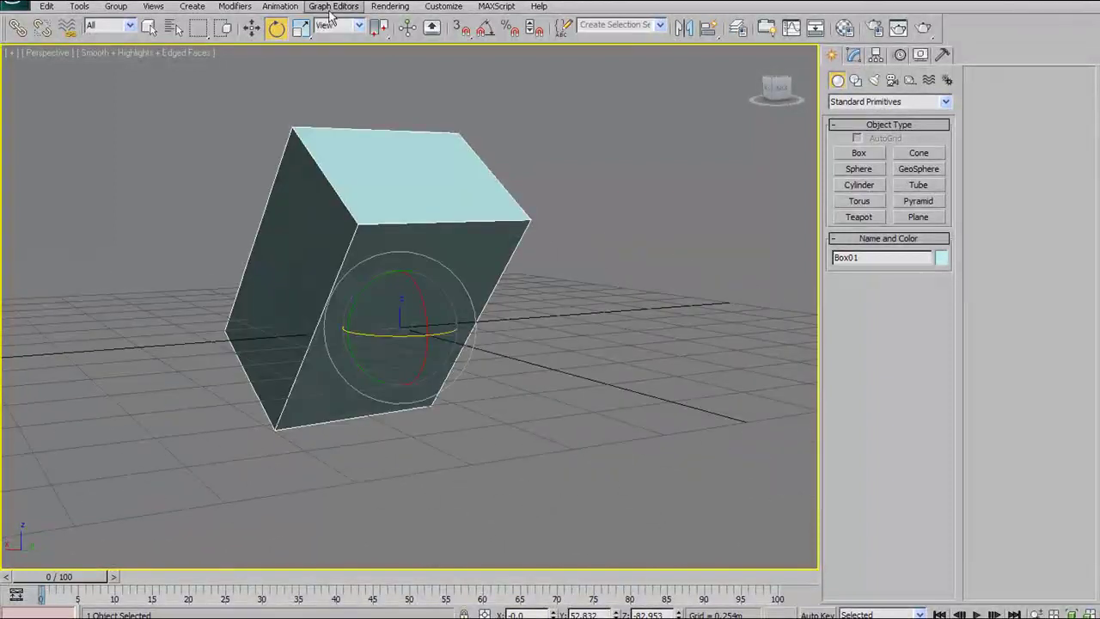
alt+middle_drag(443, 210, 471, 176)
Step: With the Move tool, compare the gizmo on the tilted box in the Screen and View reference coordinate systems
click(357, 26)
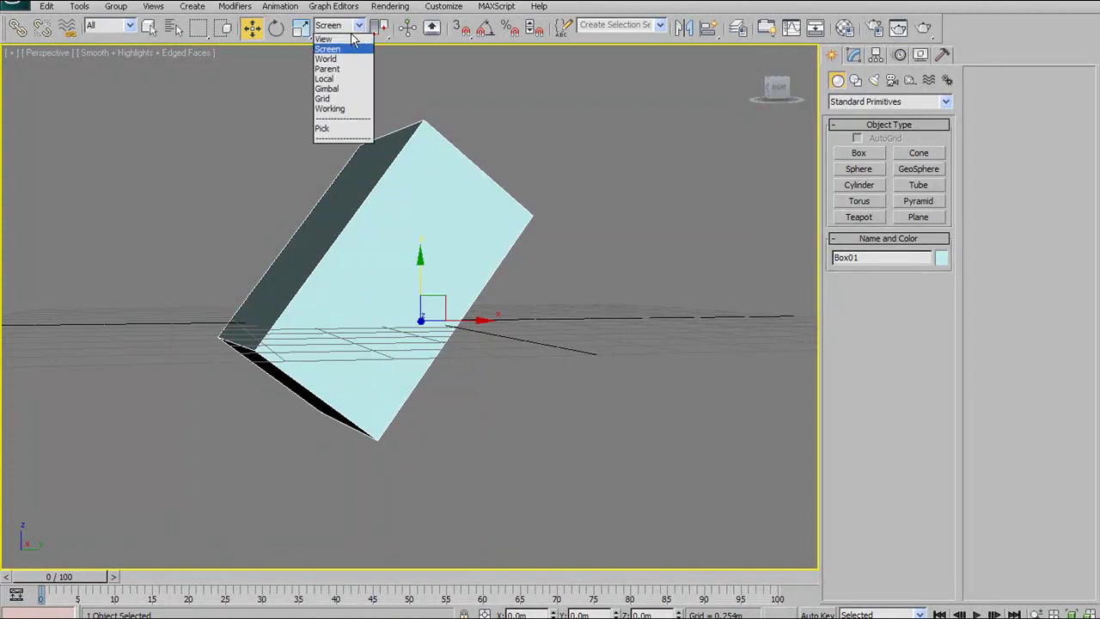
alt+middle_drag(336, 78, 410, 307)
mouse_move(358, 342)
mouse_down()
mouse_move(315, 364)
mouse_move(358, 351)
mouse_up()
alt+middle_drag(423, 353, 494, 249)
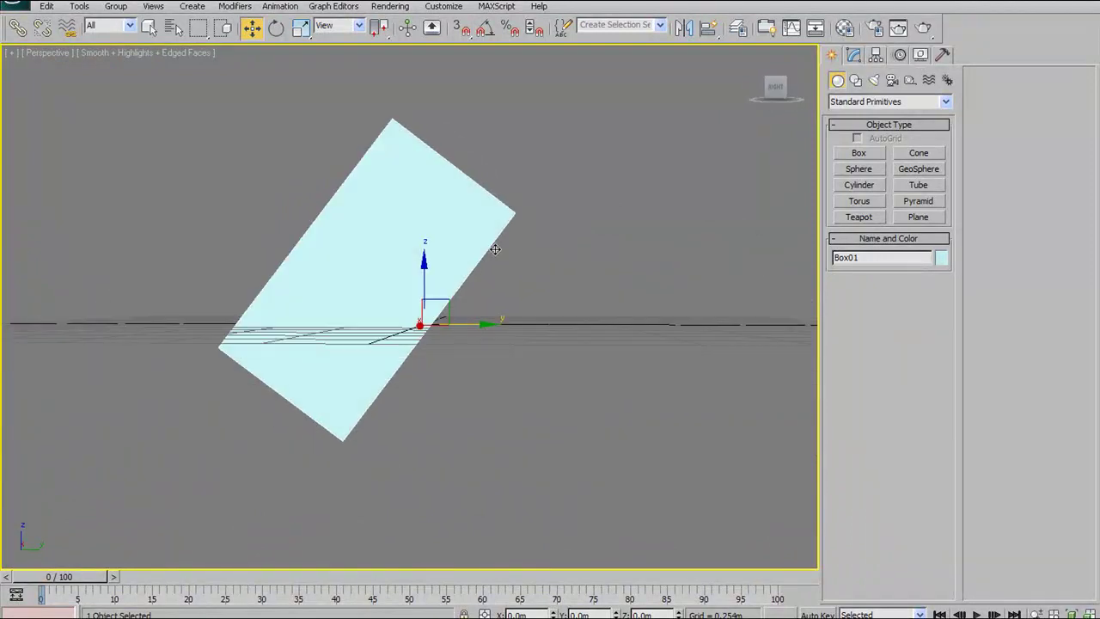
alt+middle_drag(367, 238, 361, 238)
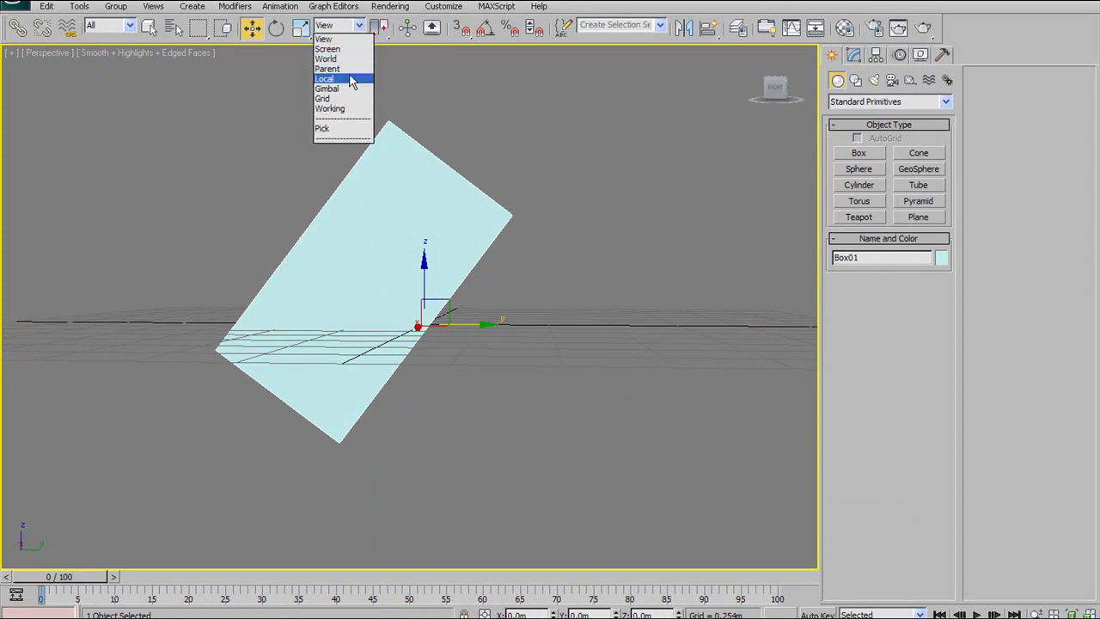
Step: Set the Move tool's reference coordinate system to Local and try moving the tilted box along its own axes, cancelling each move
click(352, 79)
mouse_move(389, 296)
mouse_down()
mouse_move(161, 148)
mouse_move(395, 288)
mouse_up()
right_click(396, 288)
alt+middle_drag(498, 286, 640, 311)
drag(408, 304, 660, 304)
right_click(661, 305)
alt+middle_drag(626, 290, 328, 277)
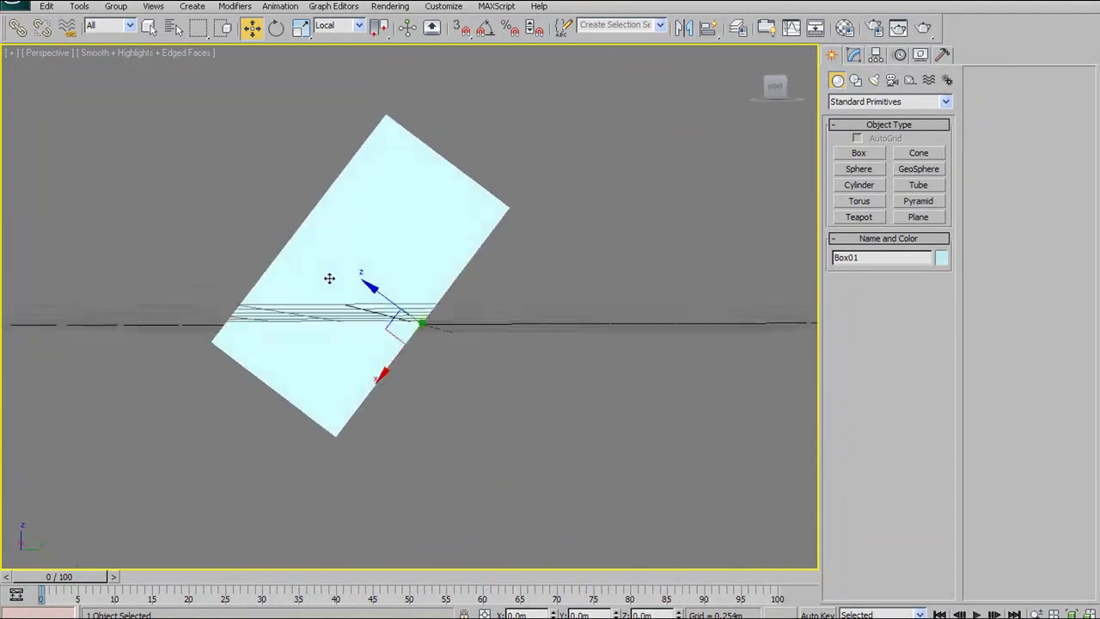
Step: Switch to the Rotate tool with the View reference coordinate system and try rotating the tilted box
alt+middle_drag(465, 171, 462, 206)
alt+middle_drag(414, 137, 402, 99)
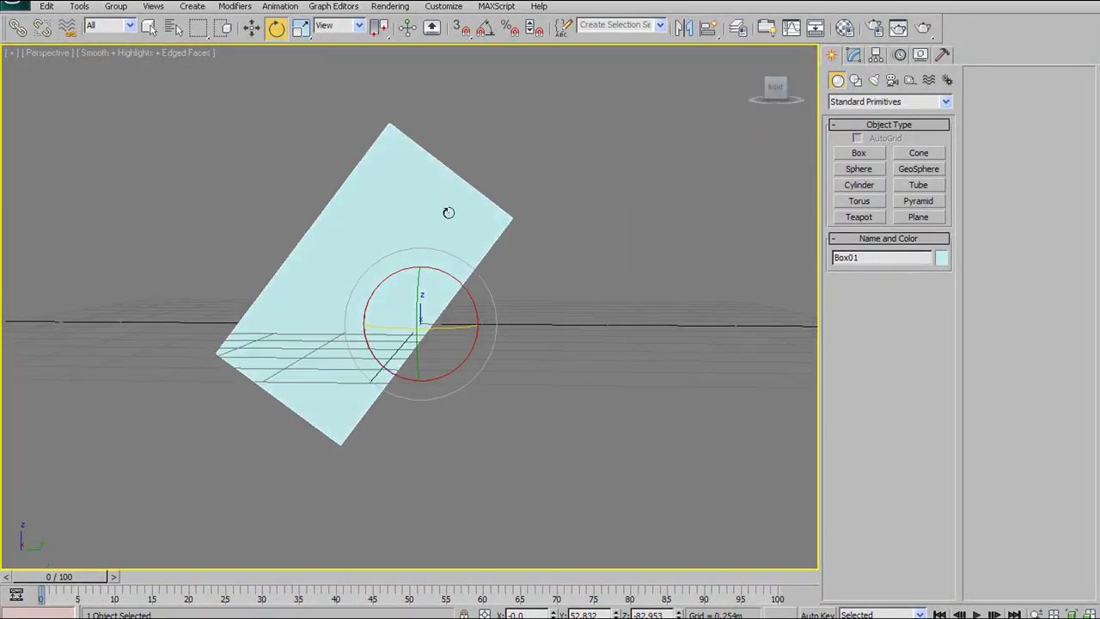
drag(430, 274, 418, 320)
drag(419, 376, 449, 244)
Step: Set the Rotate tool's reference coordinate system to Local, try rotating the box about its own axes, and return it upright
alt+middle_drag(430, 244, 337, 61)
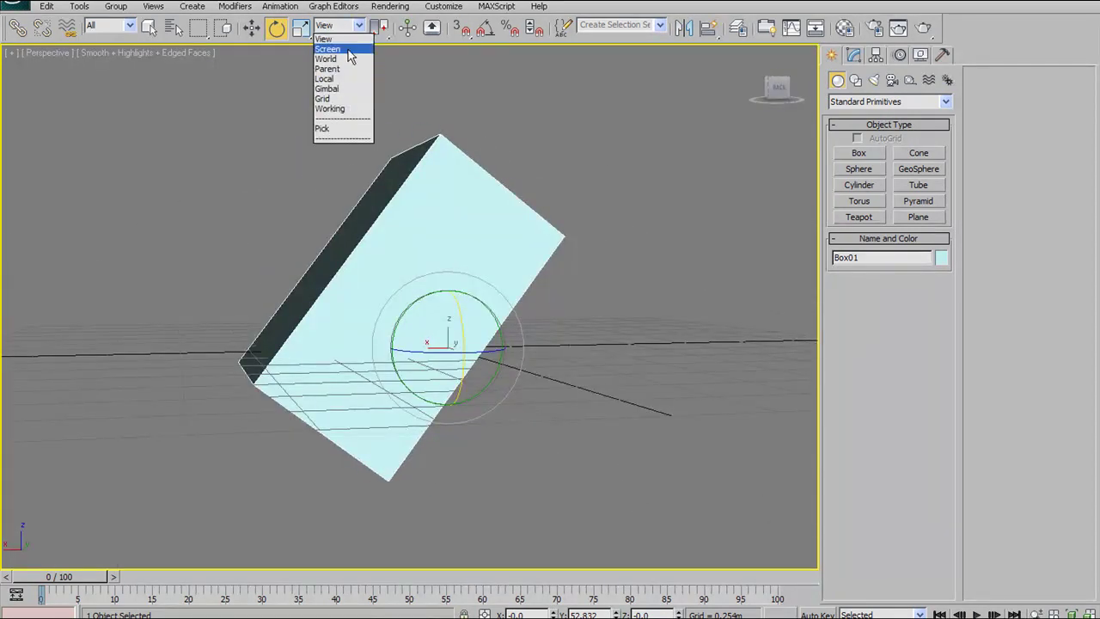
alt+middle_drag(433, 202, 459, 217)
drag(417, 309, 1072, 26)
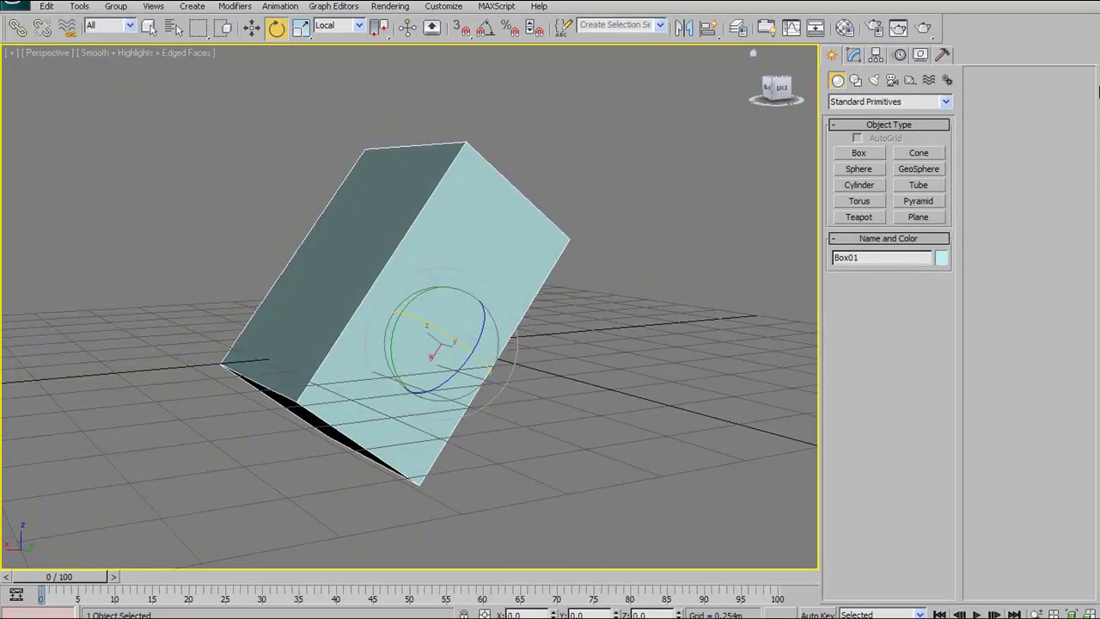
alt+middle_drag(616, 217, 530, 272)
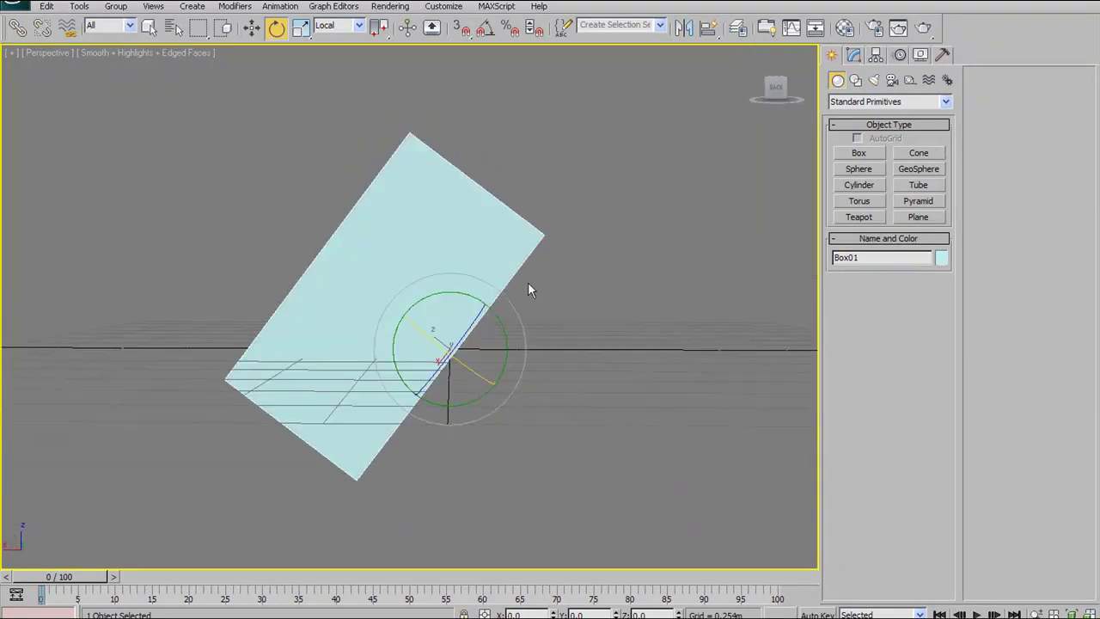
drag(473, 323, 385, 237)
drag(109, 374, 454, 207)
alt+middle_drag(455, 206, 477, 227)
alt+middle_drag(526, 185, 489, 170)
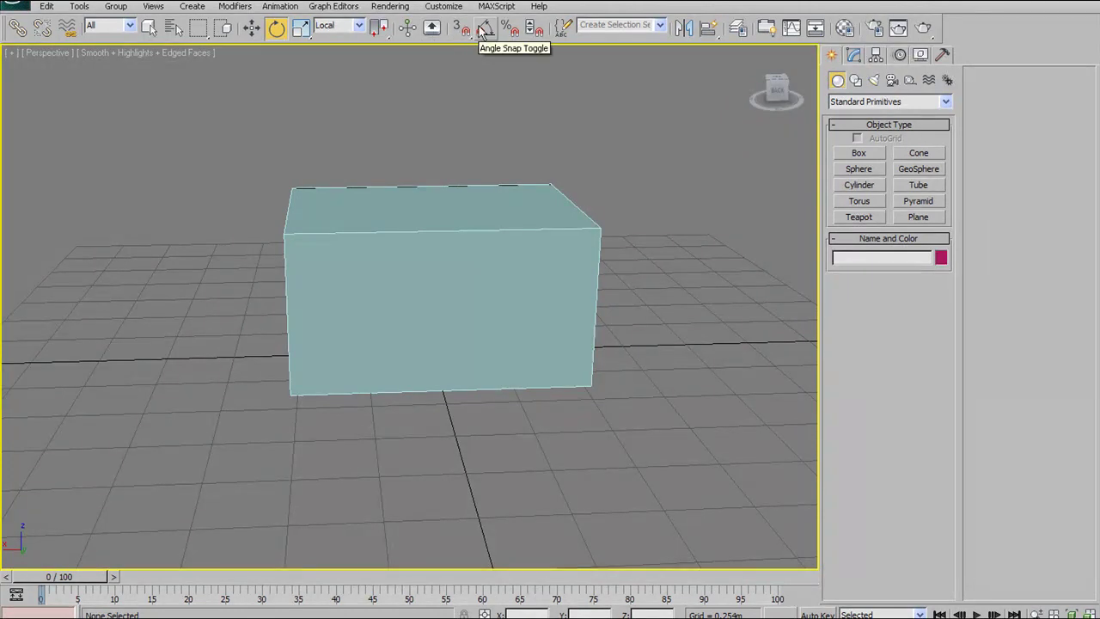
Step: Turn on 3D snapping, reselect the box and switch to the Move tool to try the snap cursor on it
alt+middle_drag(506, 69, 471, 78)
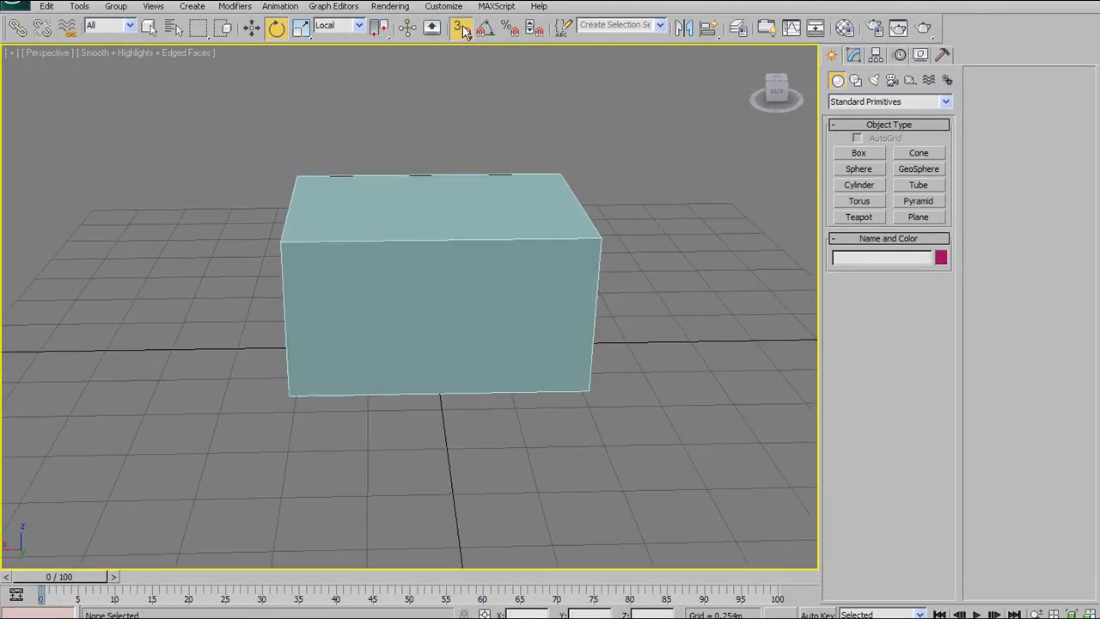
drag(453, 204, 348, 214)
key(ctrl+z)
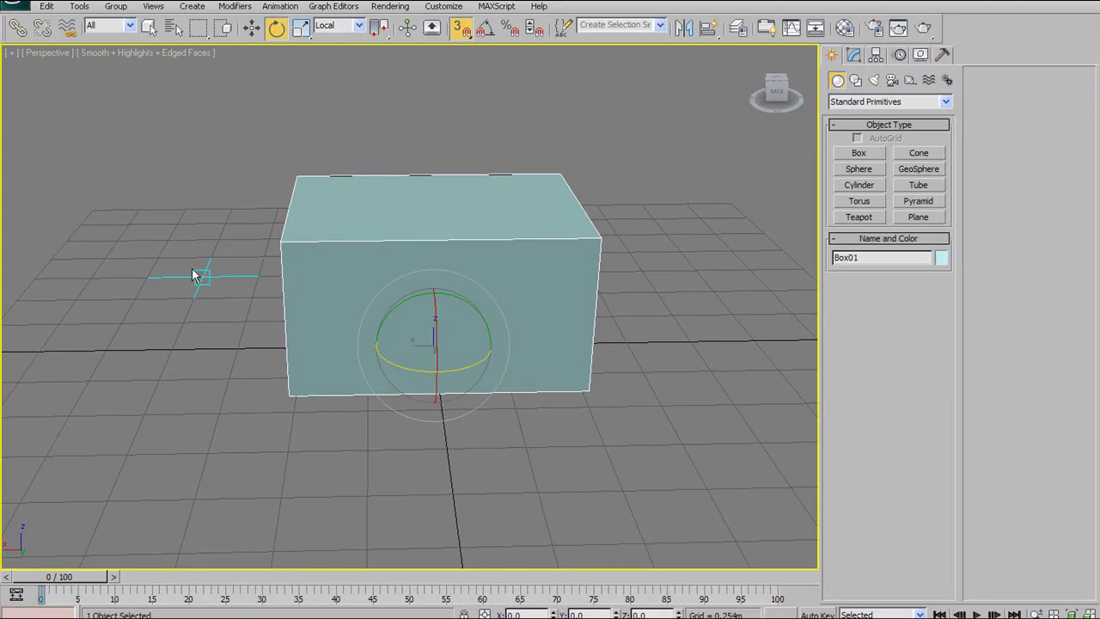
click(252, 28)
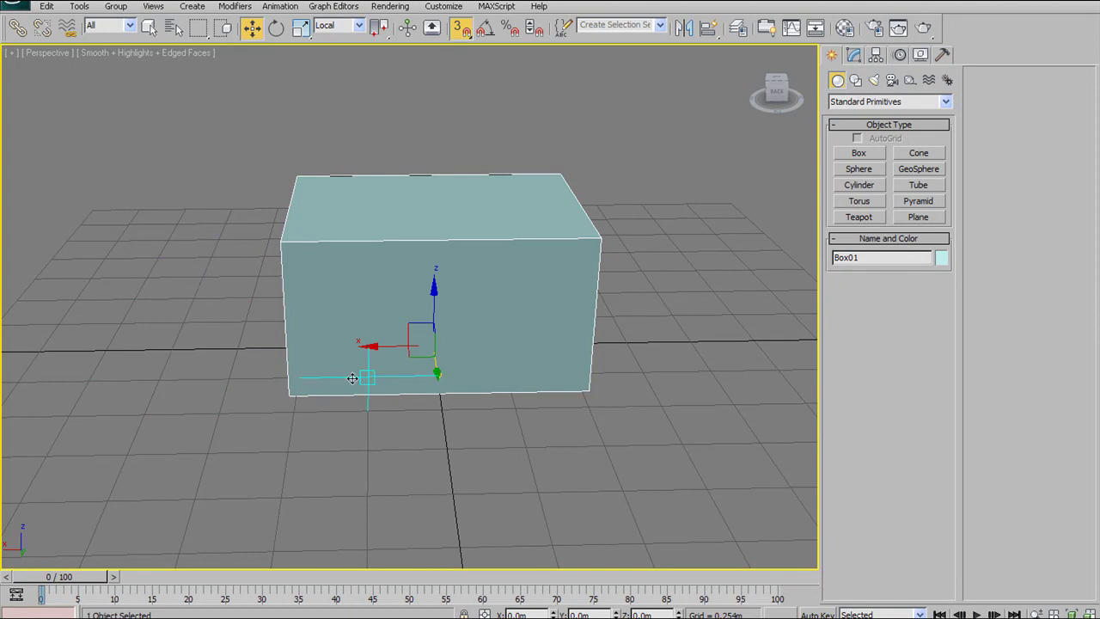
alt+middle_drag(602, 133, 523, 128)
Step: Switch snapping to 2D and back to 3D to compare the snap cursor, and turn snapping off
click(464, 30)
drag(463, 31, 471, 67)
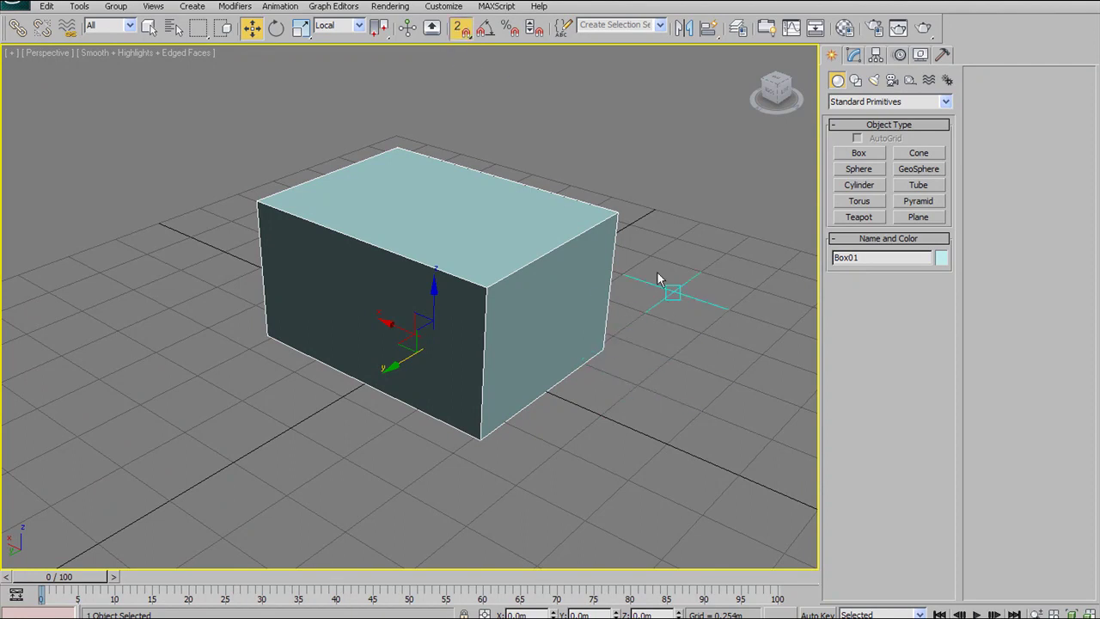
drag(463, 29, 462, 102)
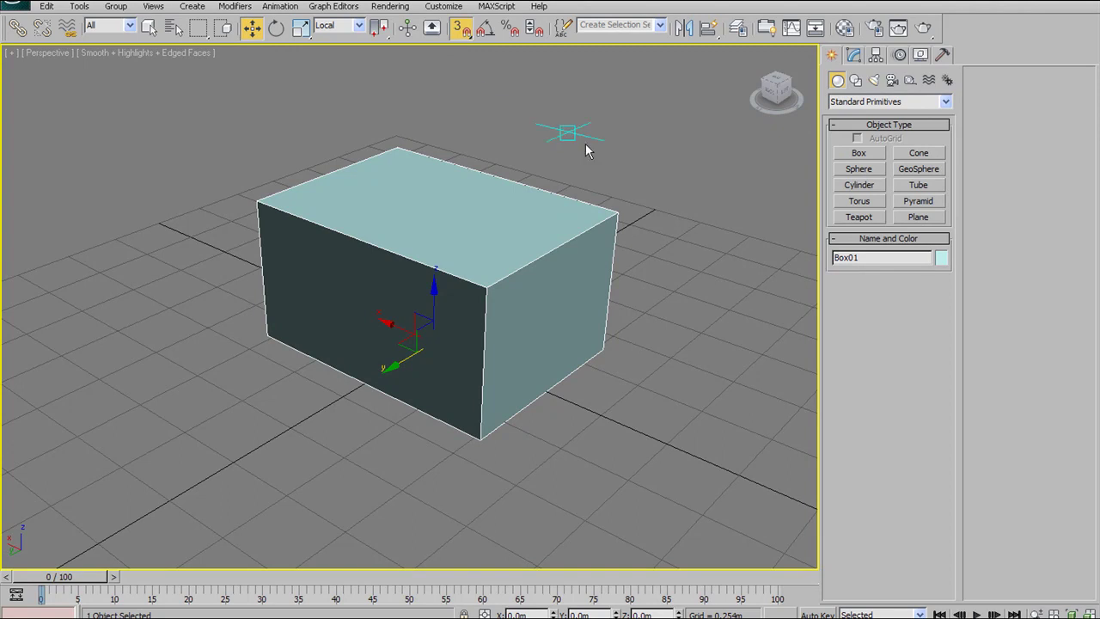
alt+middle_drag(537, 193, 630, 192)
click(459, 32)
Step: Turn on Angle Snap, try rotating the box -90 degrees about its Y axis and again freely, and undo both rotations
alt+middle_drag(501, 215, 540, 238)
click(276, 28)
alt+middle_drag(458, 305, 417, 302)
drag(418, 302, 487, 305)
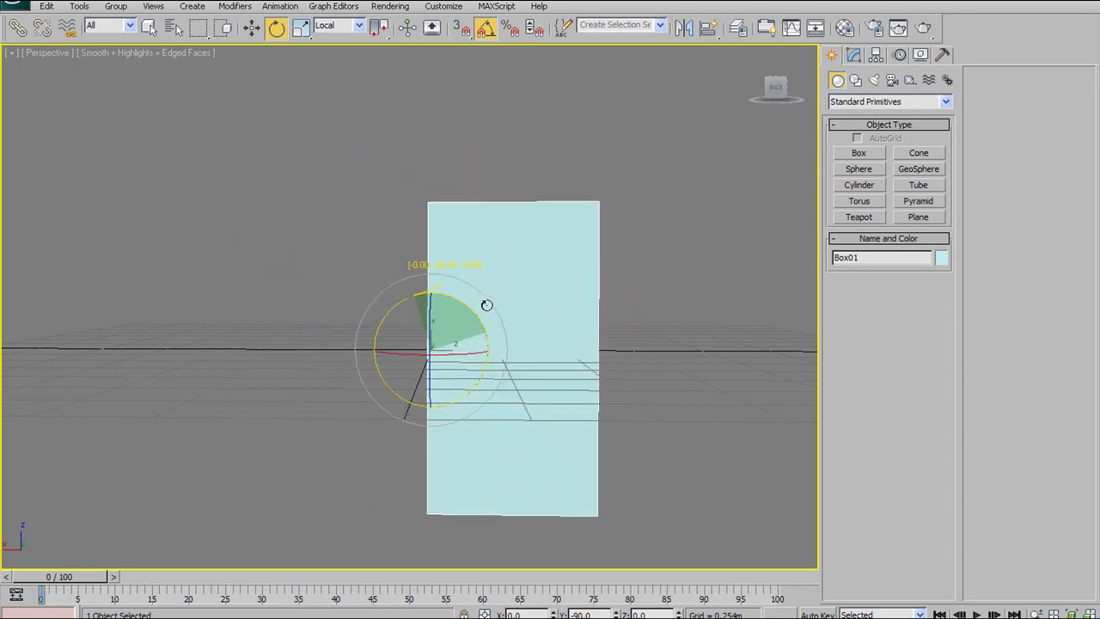
alt+middle_drag(507, 297, 445, 316)
drag(449, 350, 377, 338)
key(ctrl+z)
key(ctrl+z)
Step: With Angle Snap on, try rotating the box about 175 degrees around its local X axis and undo the rotation
alt+middle_drag(442, 243, 478, 249)
drag(439, 298, 523, 191)
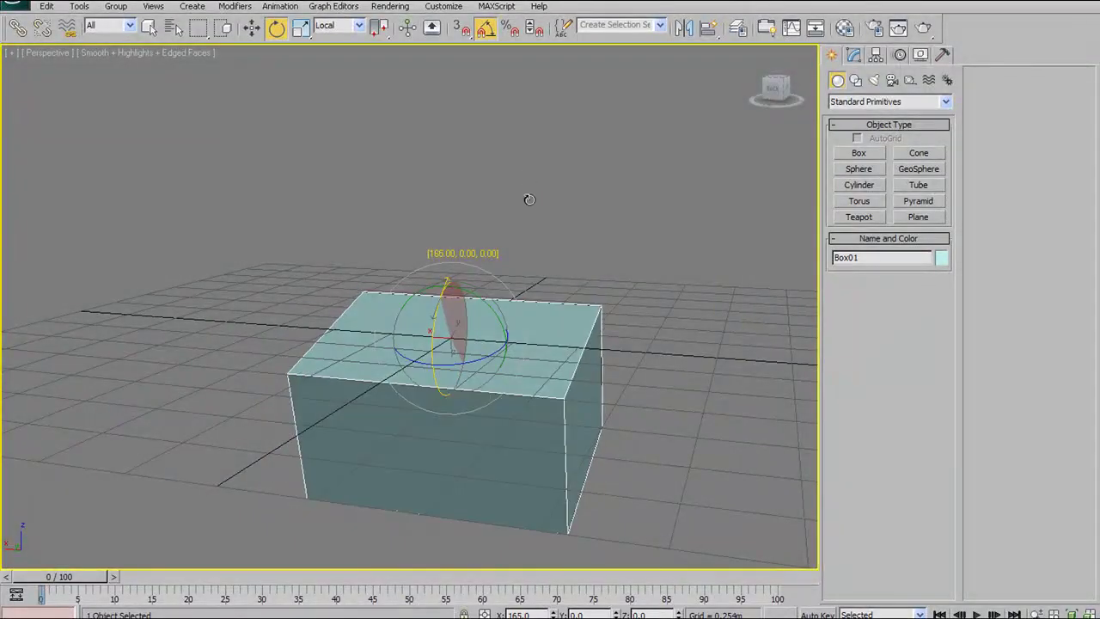
drag(530, 193, 536, 188)
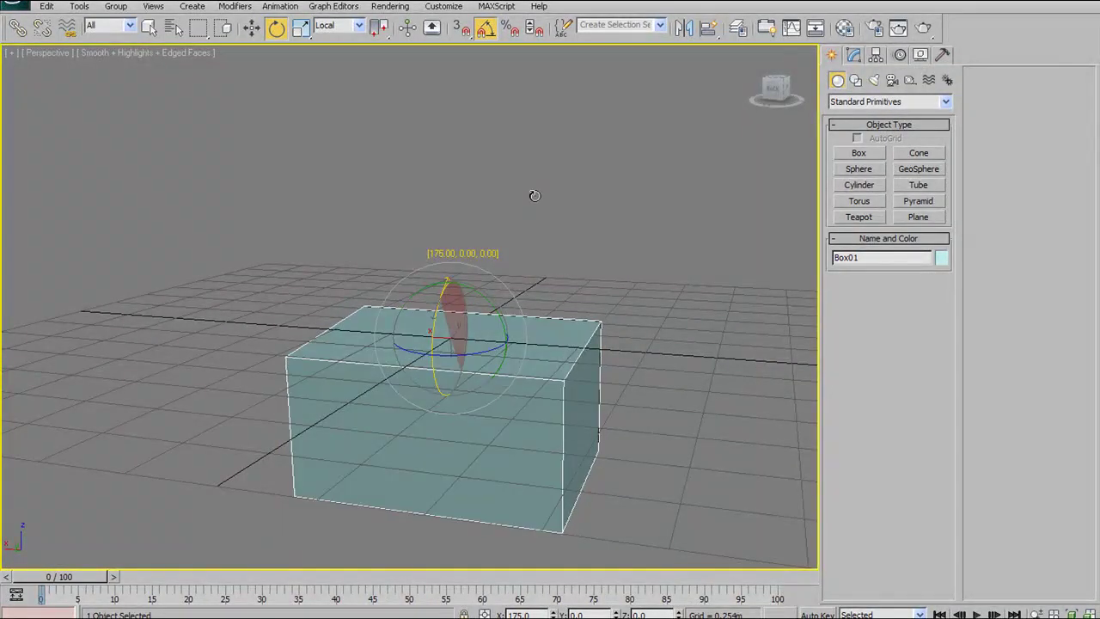
key(ctrl+z)
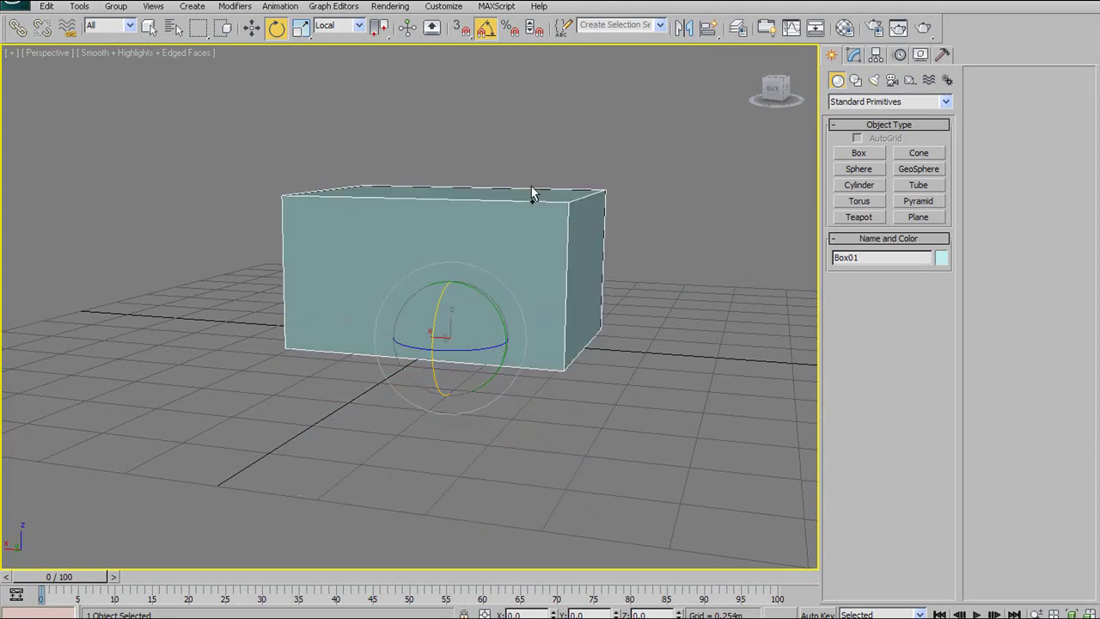
Step: Turn off Angle Snap, try rotating the box freely around its local X axis, and undo the rotation
drag(443, 309, 514, 53)
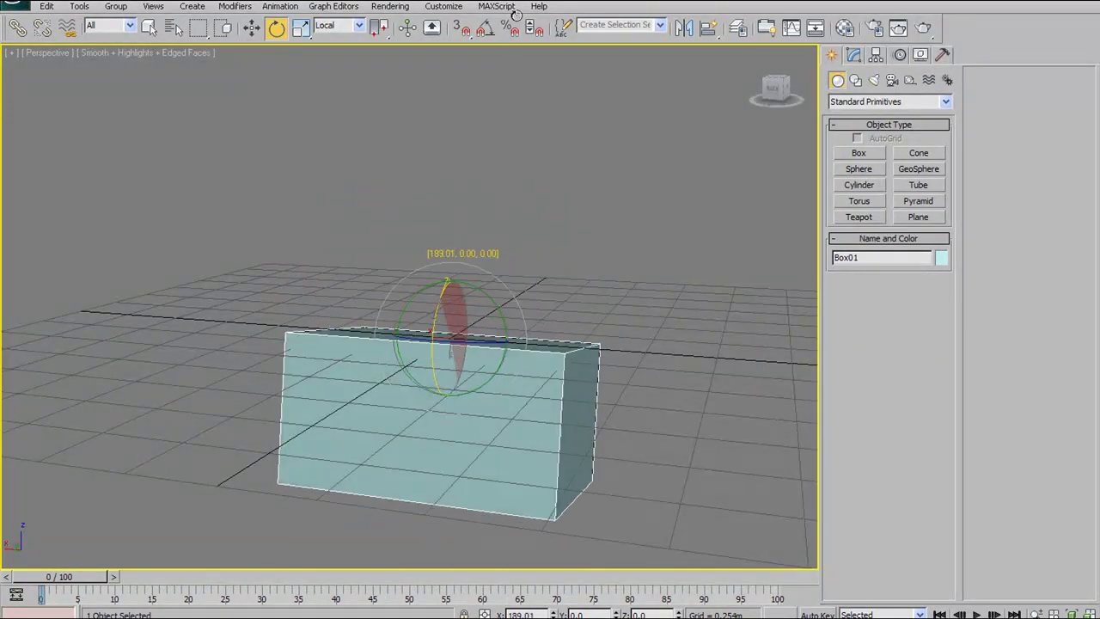
mouse_move(532, 7)
mouse_down()
mouse_move(540, 1)
mouse_move(531, 10)
mouse_up()
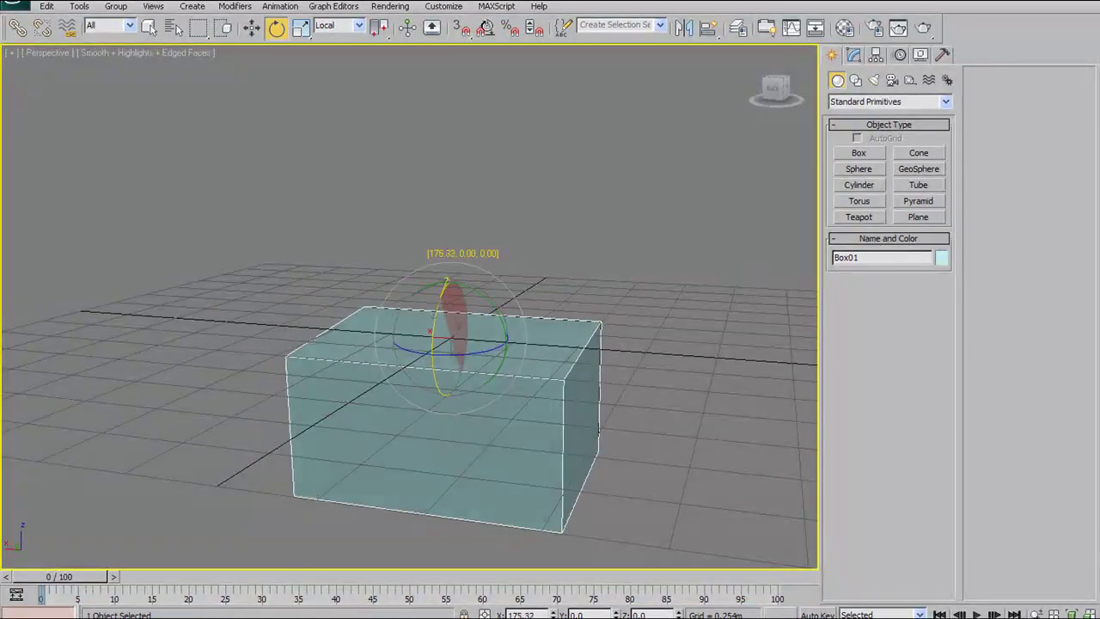
drag(507, 612, 508, 615)
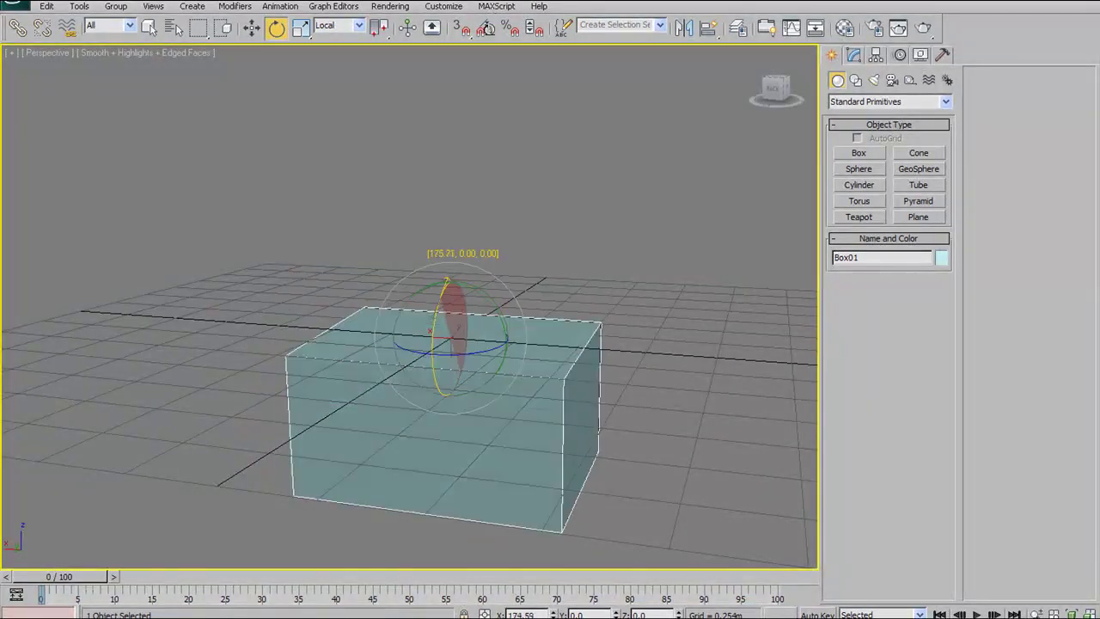
drag(485, 69, 718, 125)
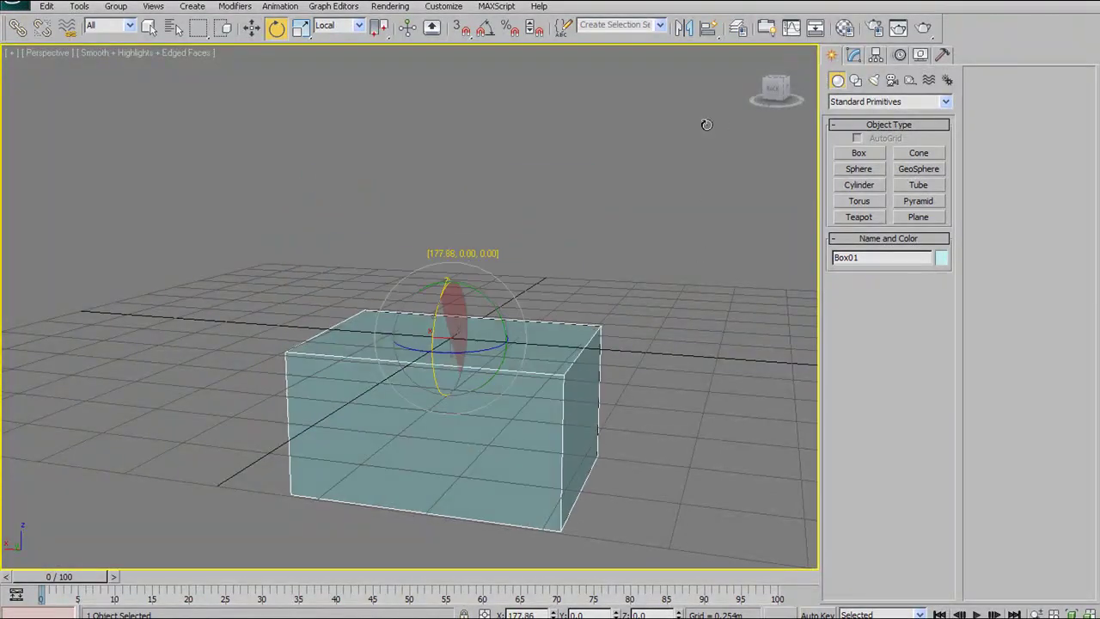
drag(660, 64, 559, 307)
key(ctrl+z)
alt+middle_drag(554, 281, 503, 249)
alt+middle_drag(611, 147, 633, 118)
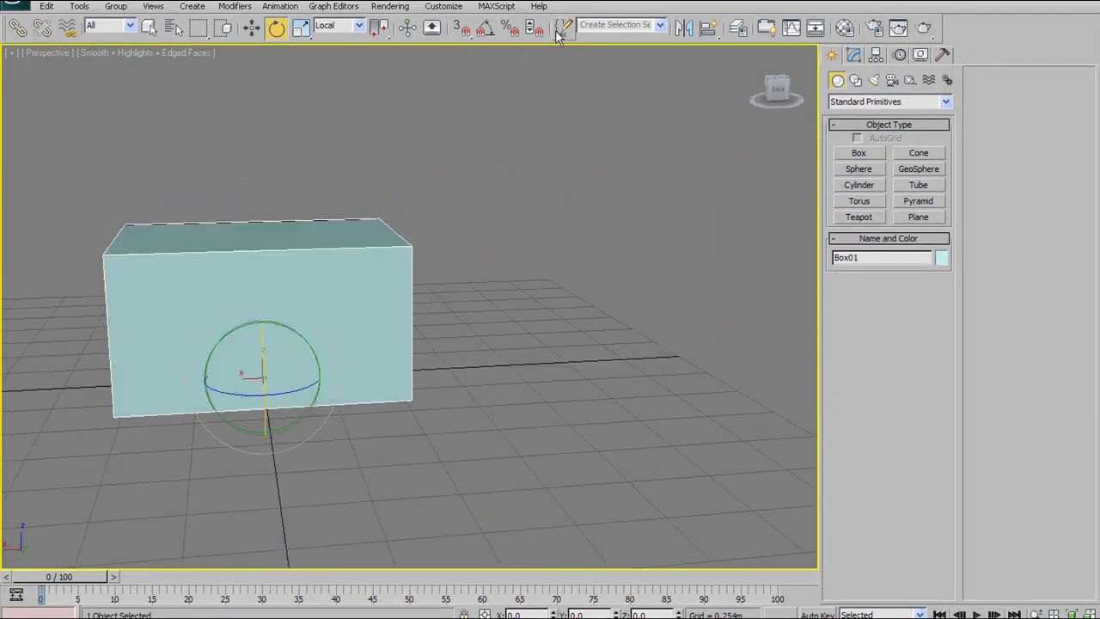
alt+middle_drag(730, 171, 461, 177)
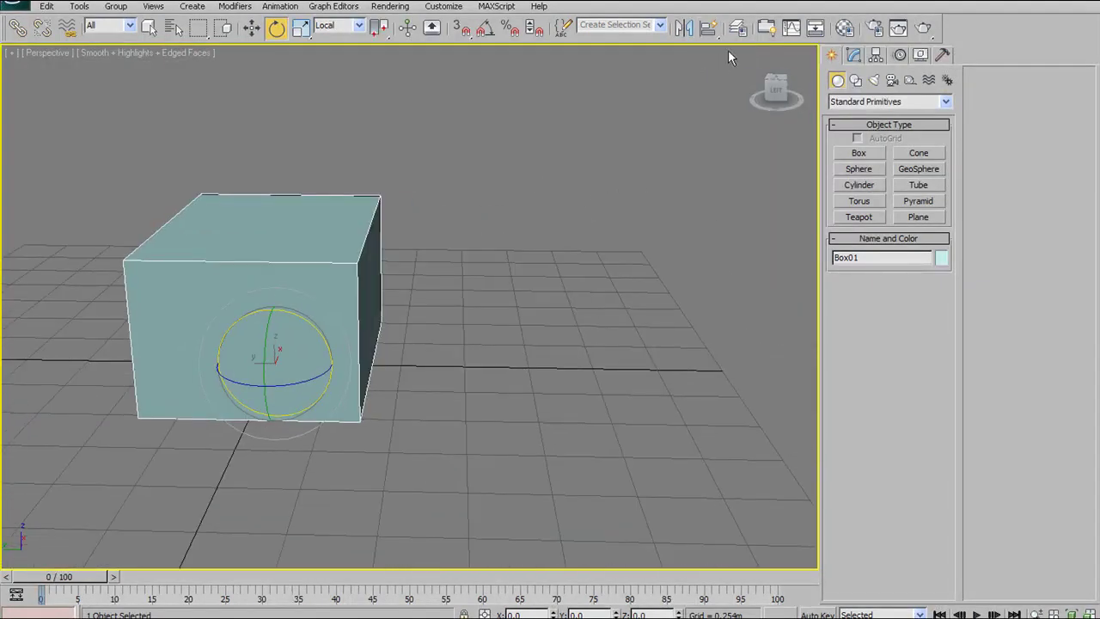
Step: Open the Material Editor, place it beside the box in the viewport and make it slightly taller
alt+middle_drag(550, 219, 683, 206)
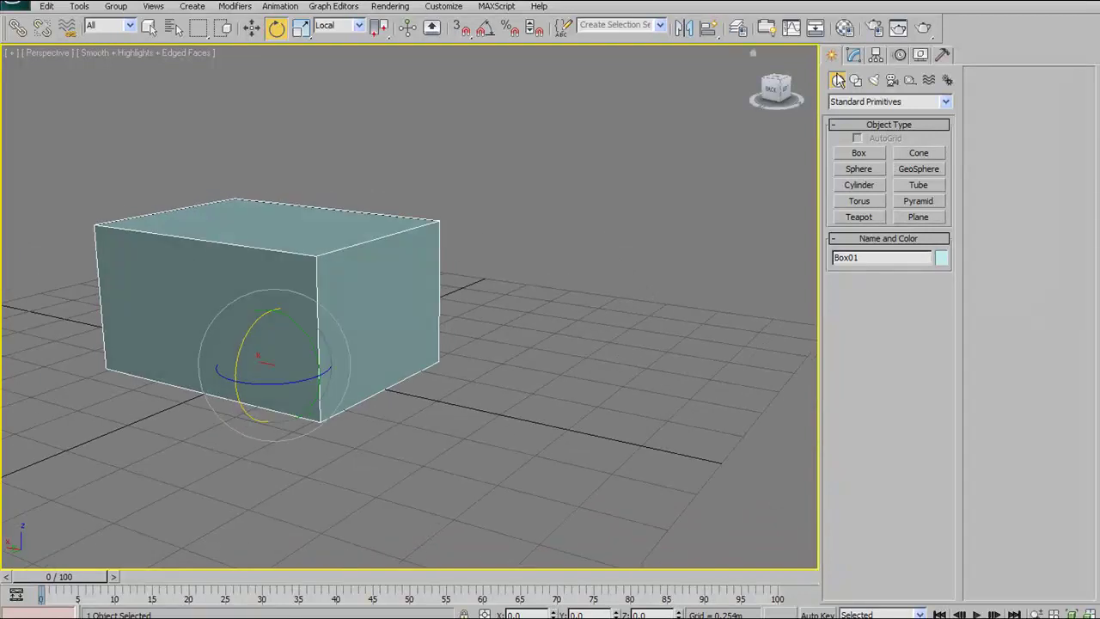
alt+middle_drag(563, 196, 679, 163)
click(844, 28)
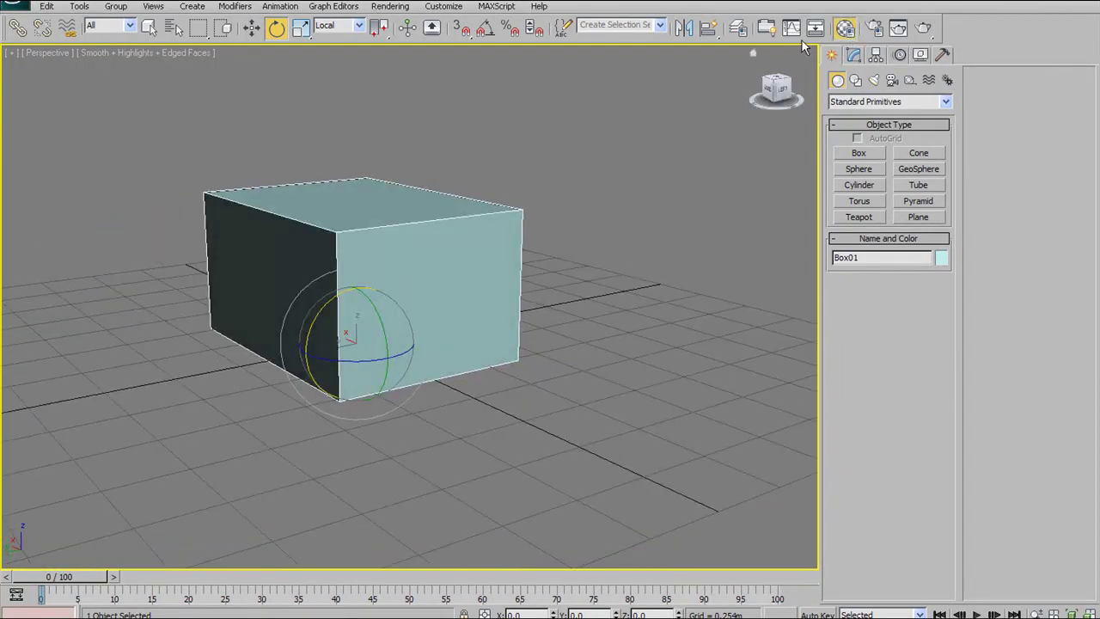
drag(675, 3, 688, 56)
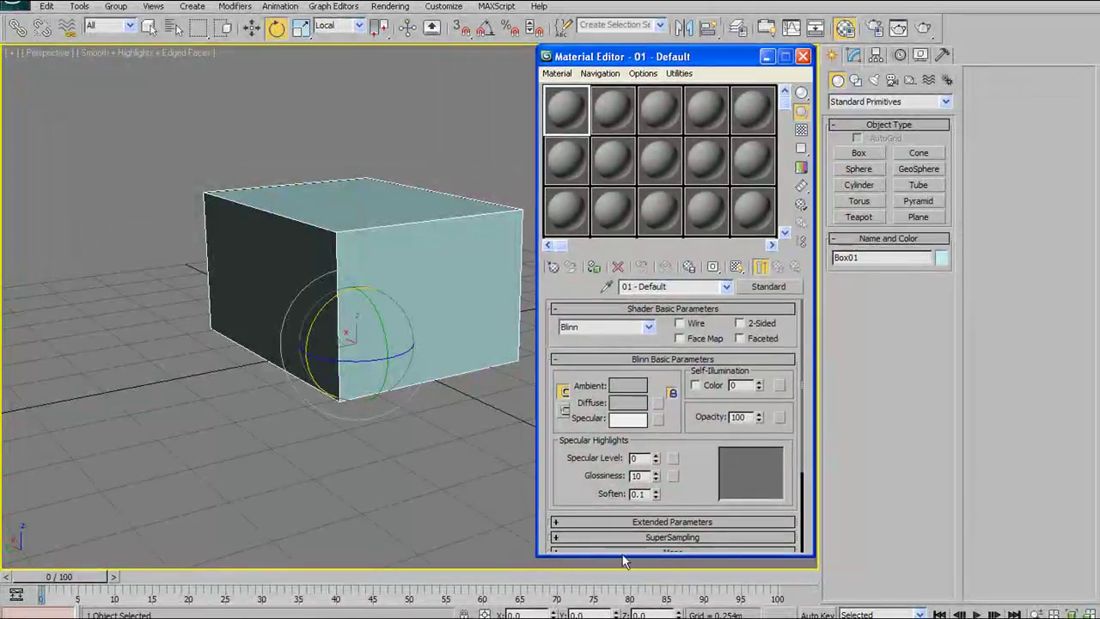
drag(619, 556, 617, 565)
middle_drag(308, 334, 413, 359)
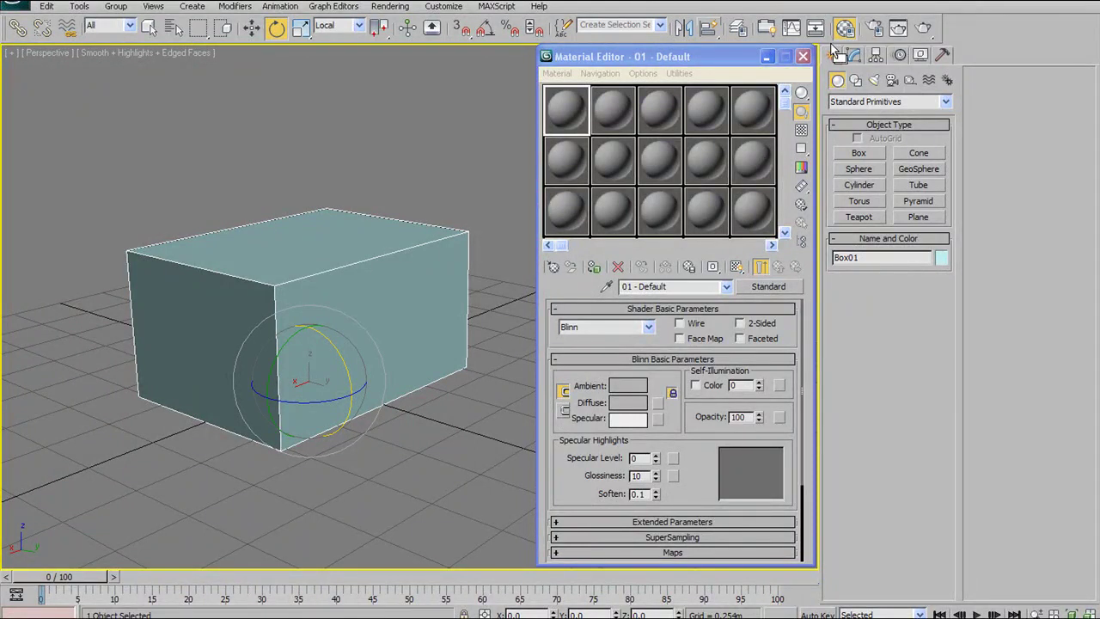
Step: Try selecting several material sample slots and settle on the first one, 01 - Default
click(581, 133)
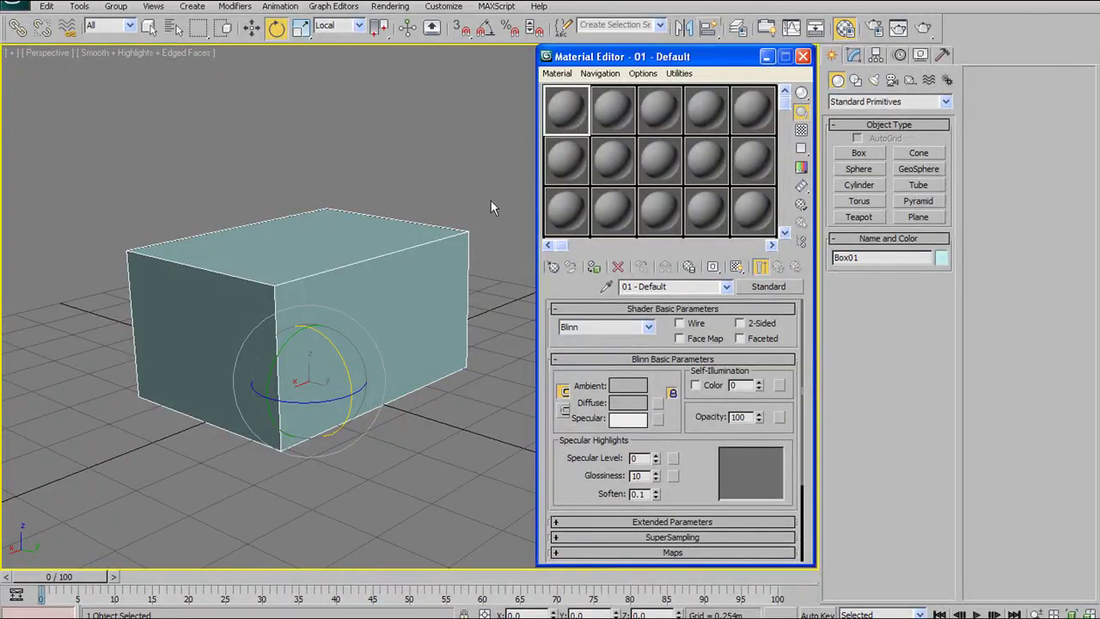
middle_drag(402, 336, 434, 257)
click(575, 121)
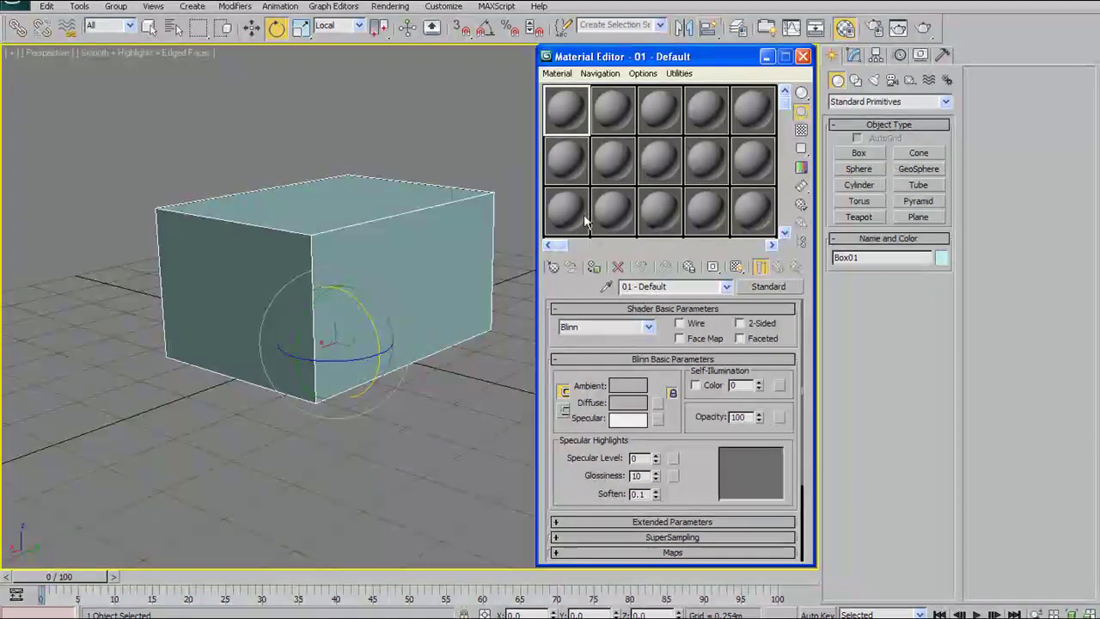
click(622, 130)
click(661, 129)
click(620, 117)
click(573, 112)
click(614, 110)
click(644, 107)
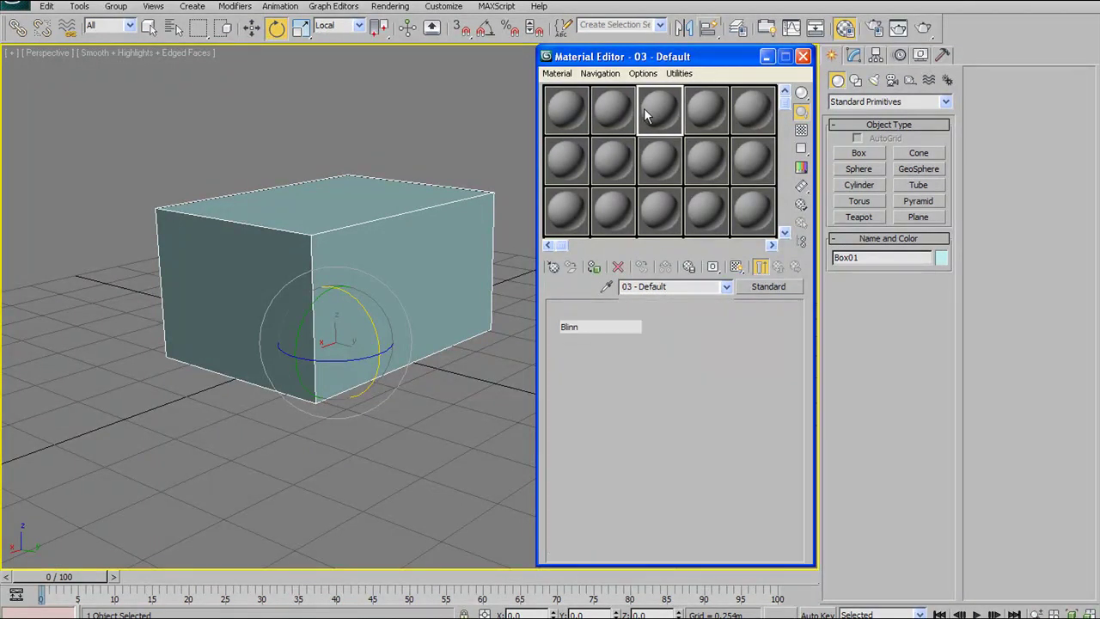
click(565, 111)
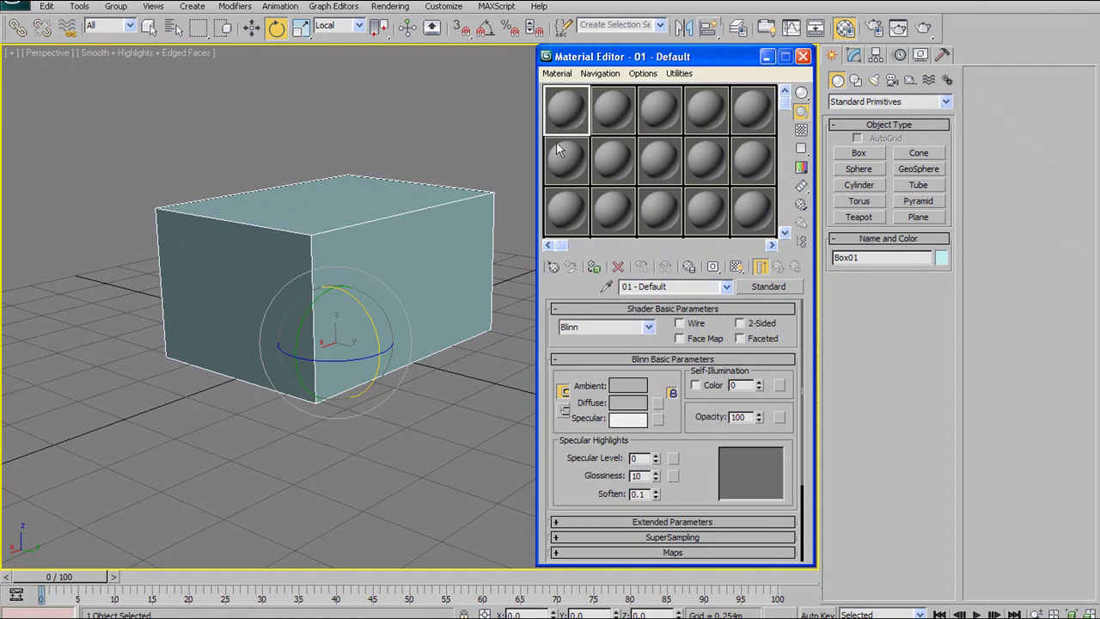
alt+middle_drag(433, 257, 402, 258)
click(565, 125)
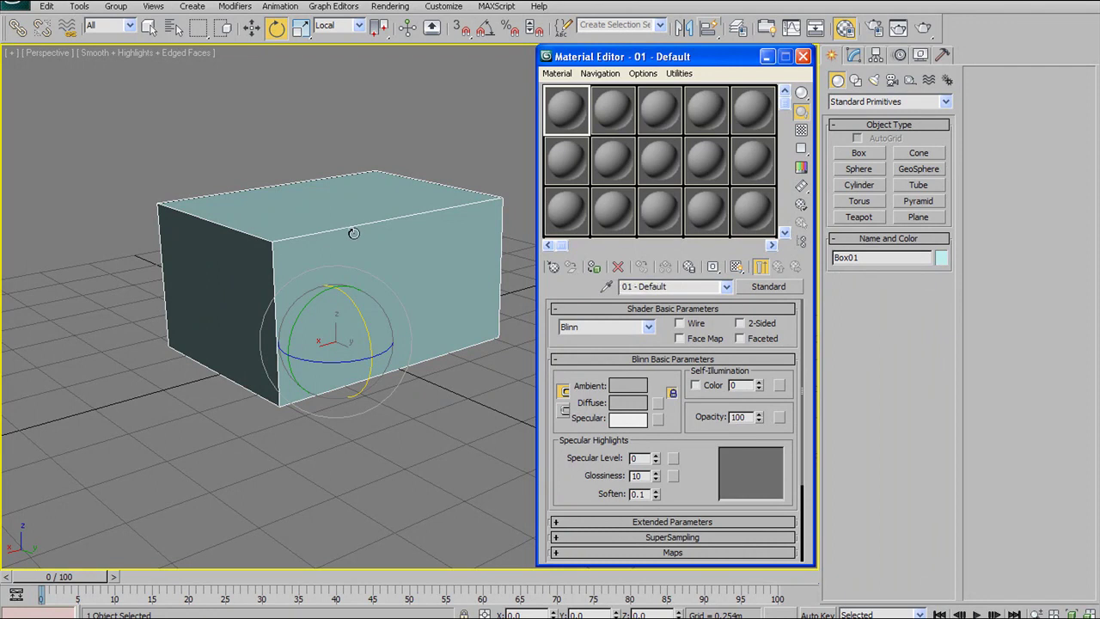
Step: Try assigning the 01 - Default material to the selected box several times, undoing each assignment
click(593, 267)
key(ctrl+z)
click(592, 267)
key(ctrl+z)
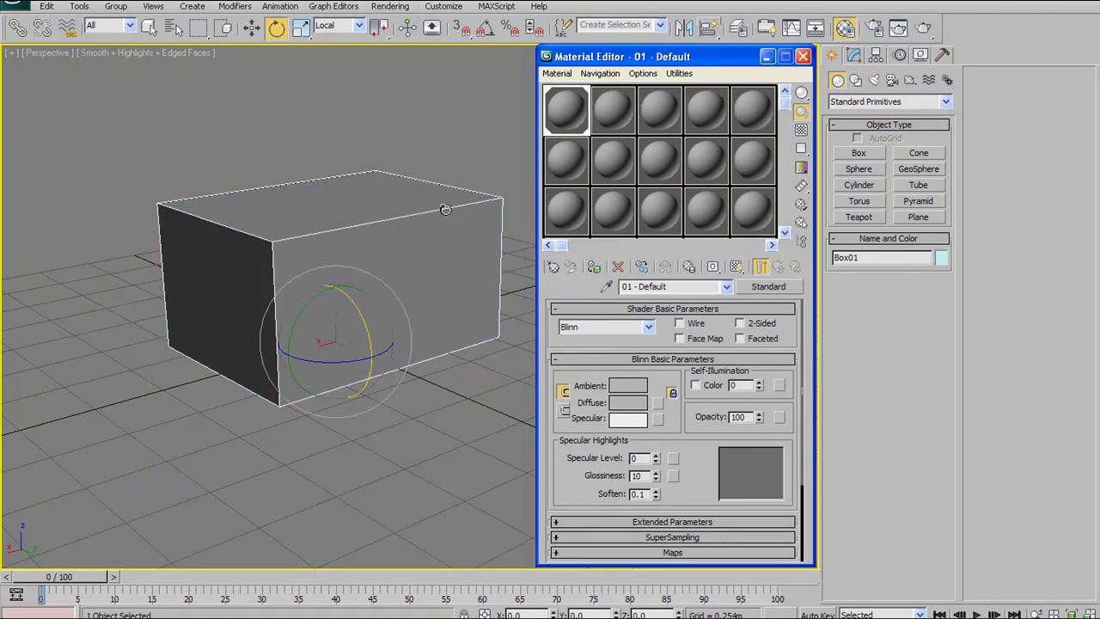
key(ctrl+z)
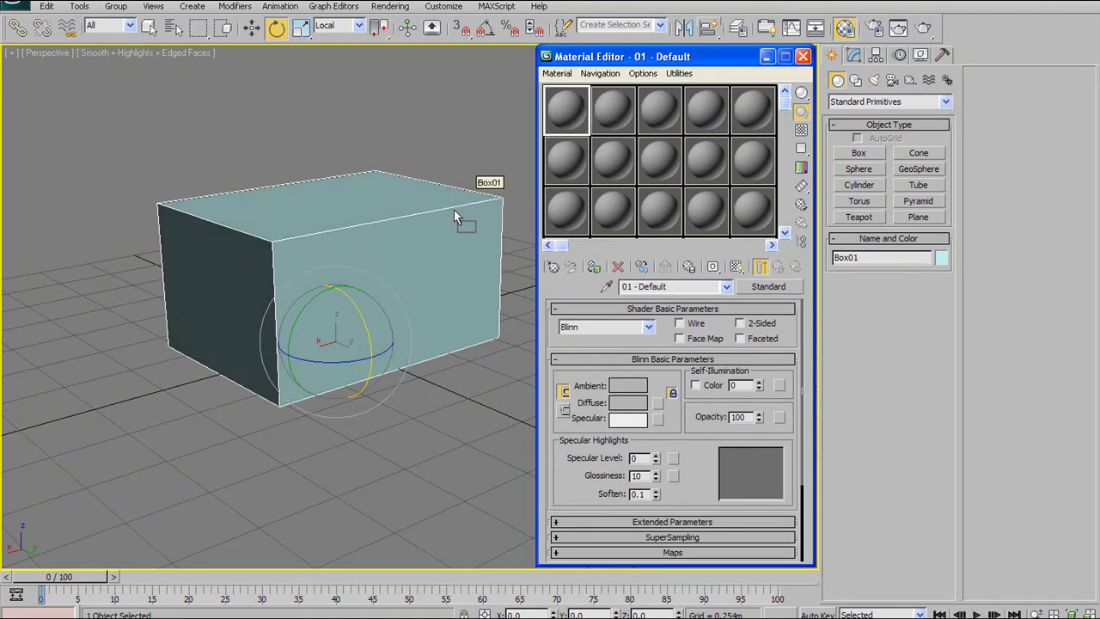
drag(463, 204, 451, 206)
key(ctrl+z)
Step: Apply the 01 - Default material from its sample slot directly onto the box
mouse_move(400, 255)
alt+middle_down()
mouse_move(430, 263)
mouse_move(393, 252)
alt+middle_up()
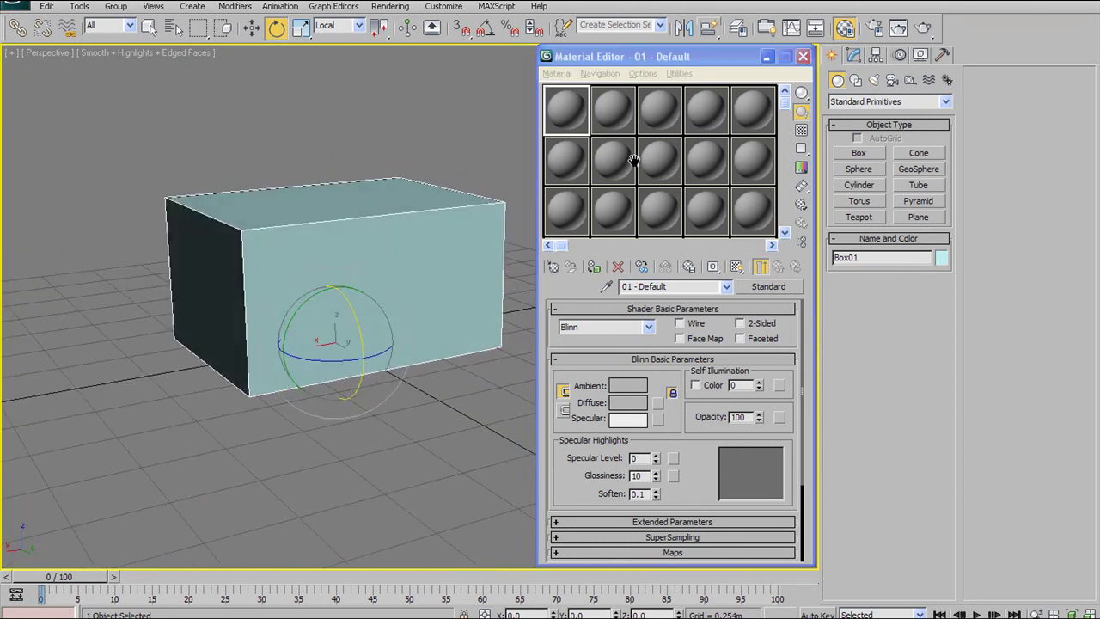
drag(569, 110, 458, 216)
middle_drag(460, 219, 437, 148)
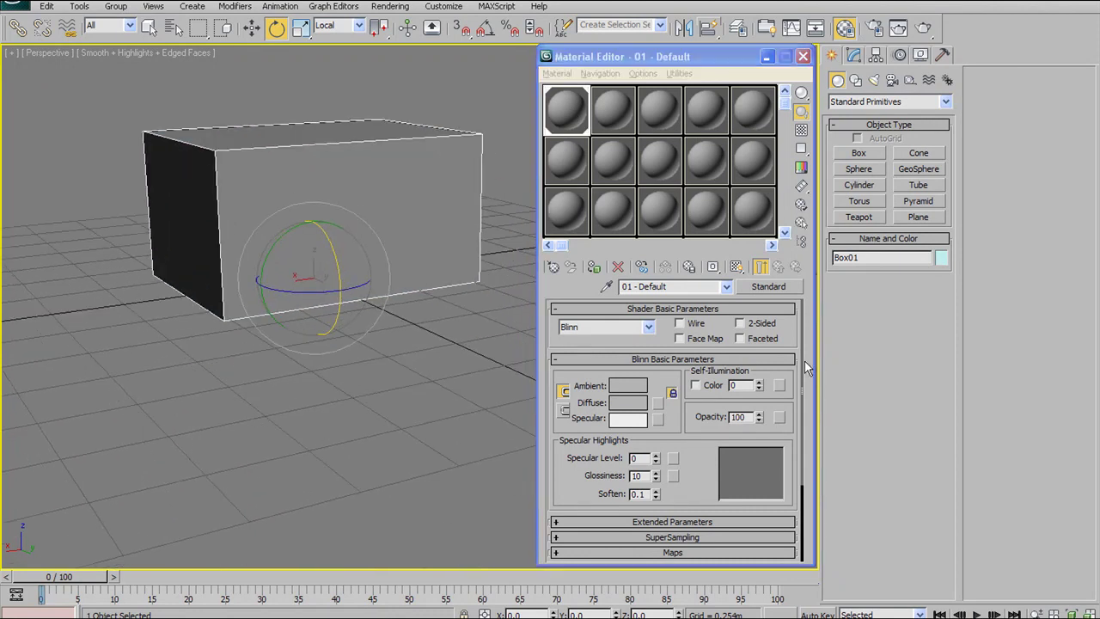
Step: Expand the material's Maps section and try the Show Standard Map in Viewport option
drag(790, 330, 786, 229)
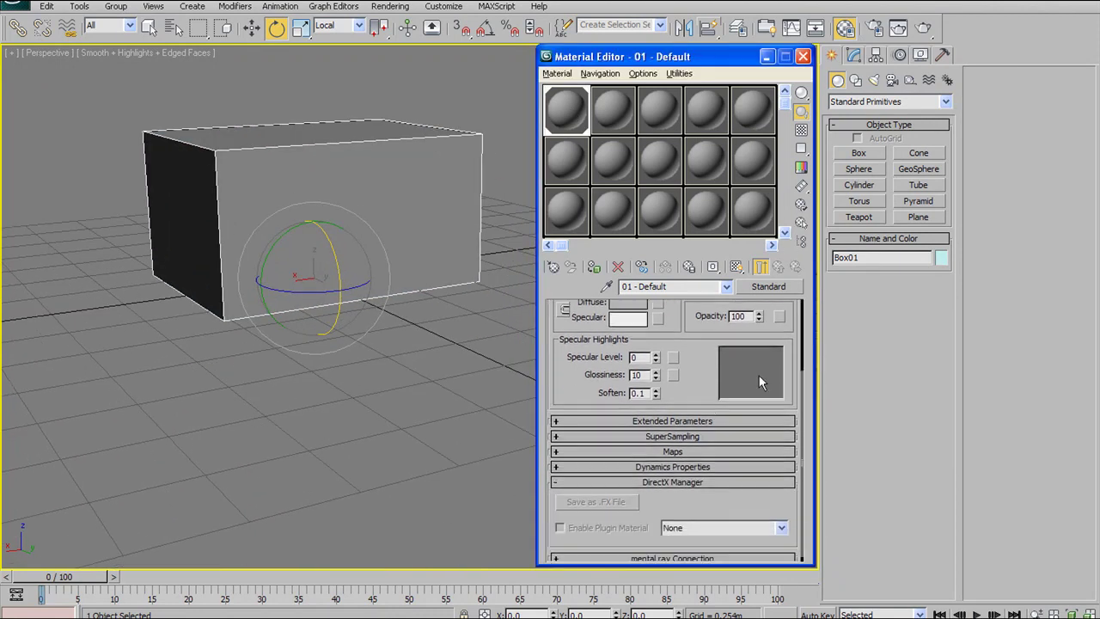
click(672, 451)
drag(740, 320, 735, 369)
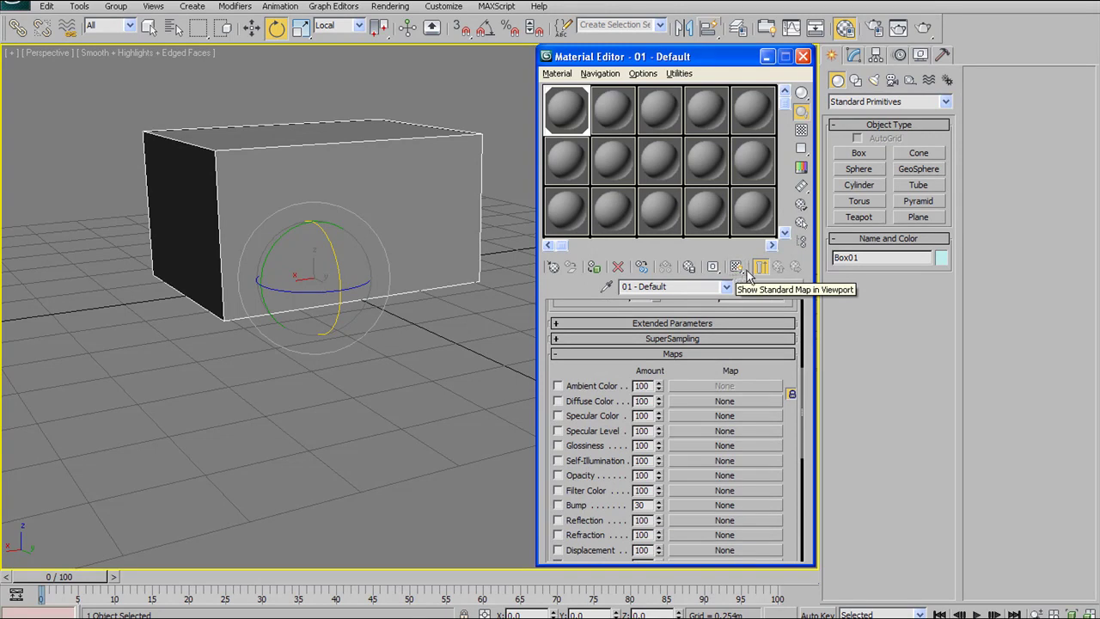
click(737, 267)
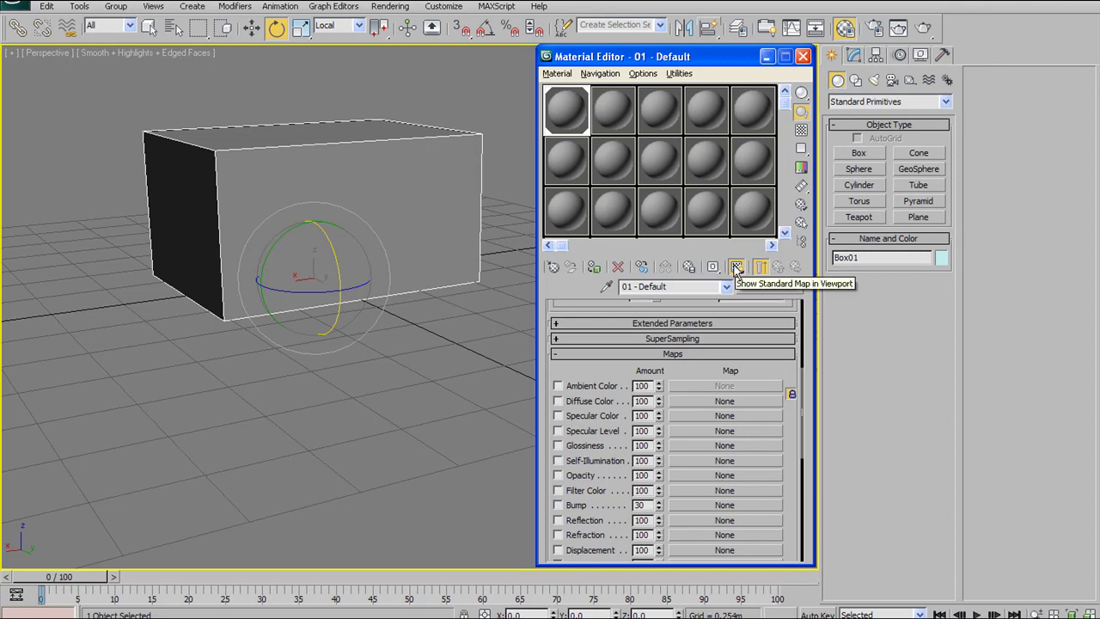
Step: Close the Material Editor and delete the box from the scene
alt+middle_drag(384, 122, 515, 115)
alt+middle_drag(449, 169, 744, 108)
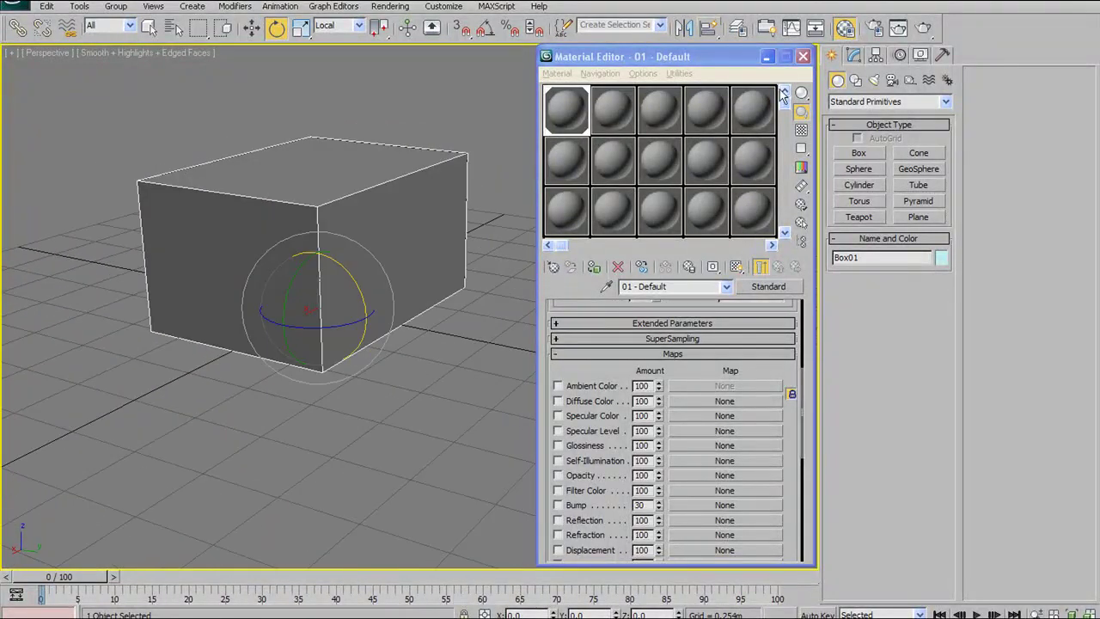
alt+middle_drag(215, 241, 507, 137)
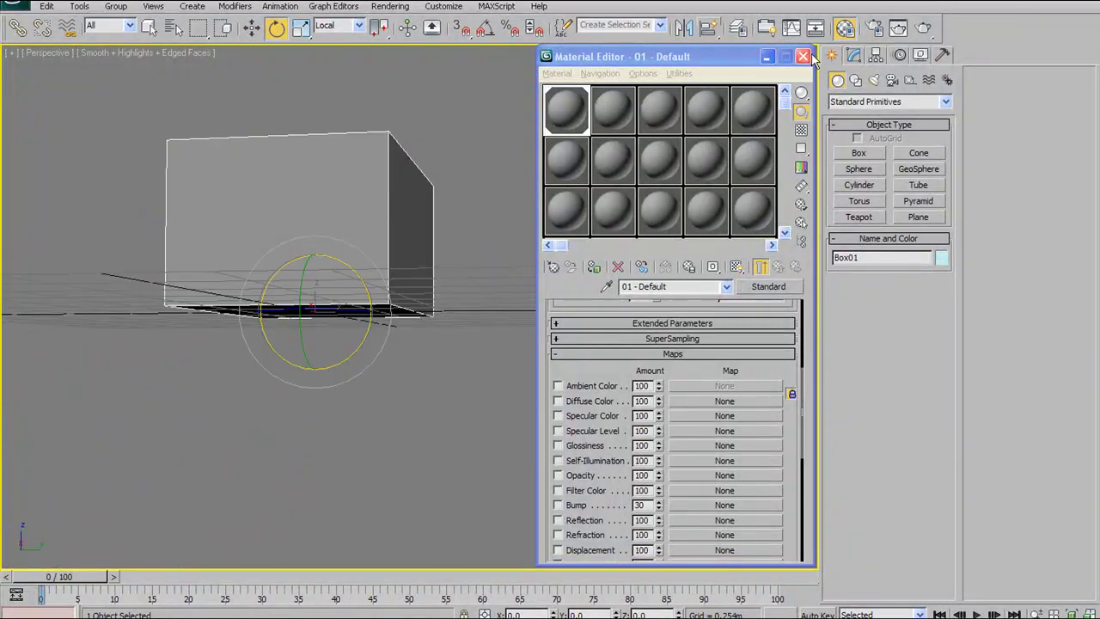
click(804, 57)
alt+middle_drag(481, 284, 447, 310)
click(252, 28)
alt+middle_drag(488, 217, 447, 232)
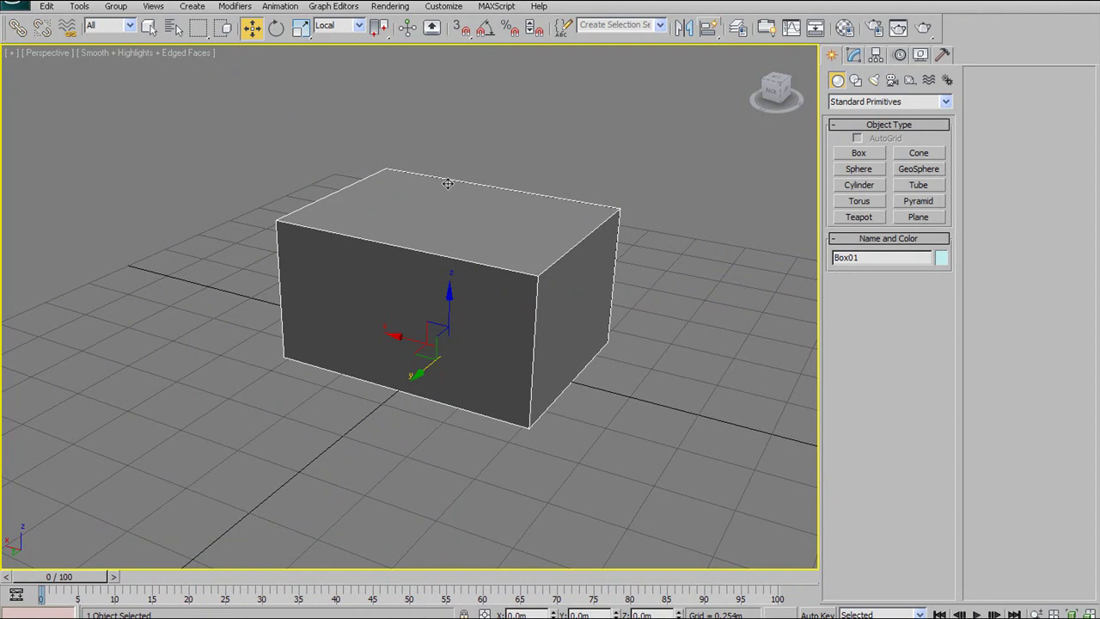
key(Delete)
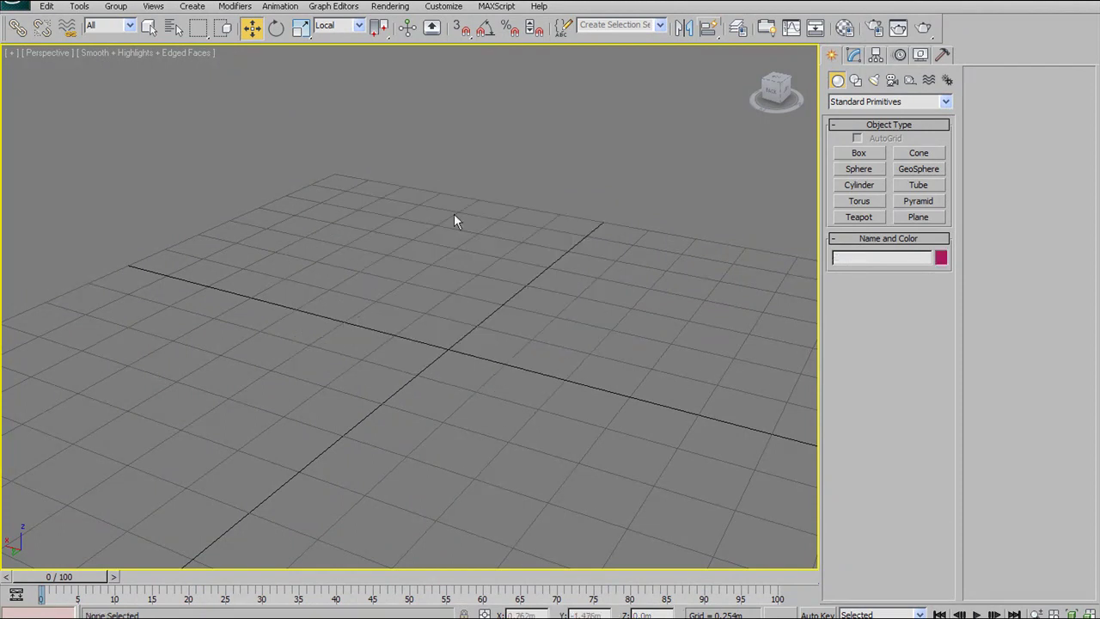
Step: Review the available geometry categories, keeping Standard Primitives as the active one
middle_drag(501, 258, 557, 243)
middle_drag(514, 206, 507, 253)
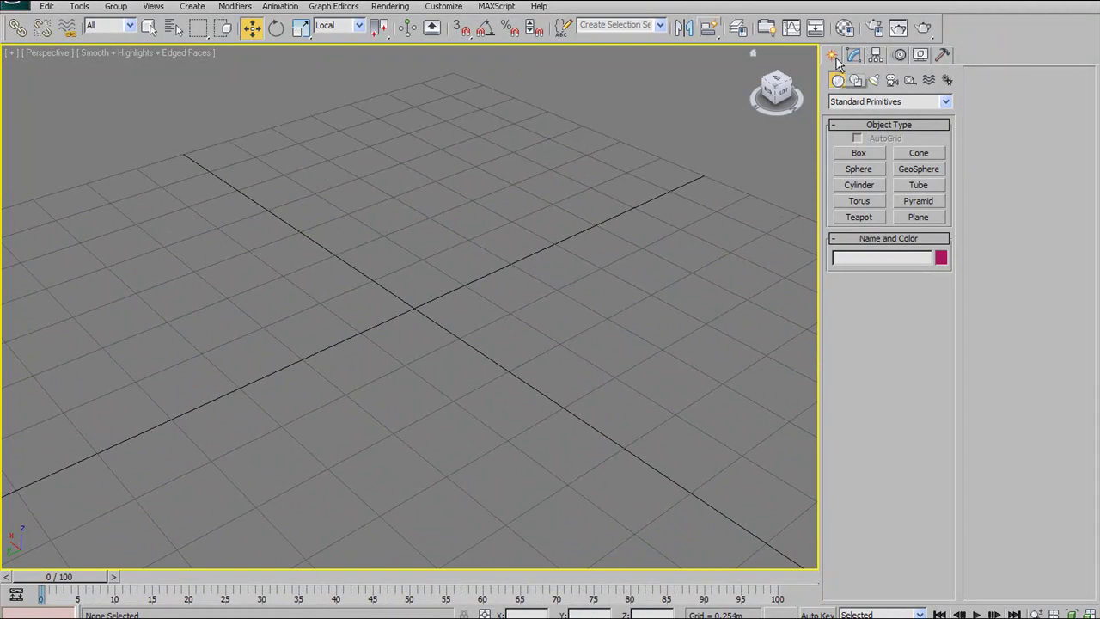
alt+middle_drag(500, 209, 484, 292)
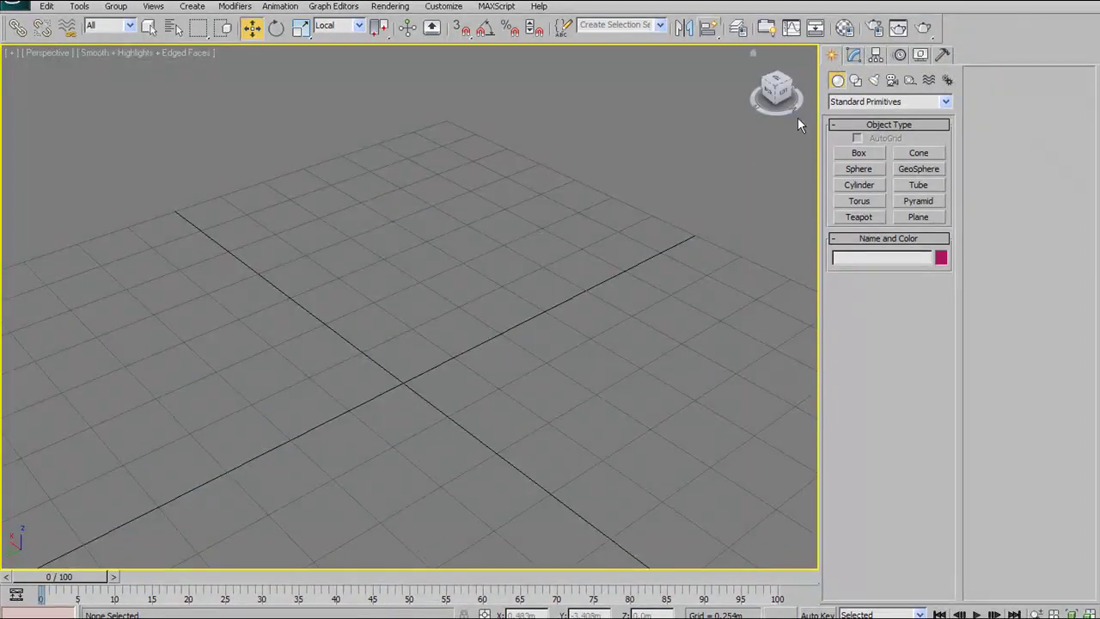
alt+middle_drag(381, 283, 590, 260)
alt+middle_drag(489, 311, 349, 319)
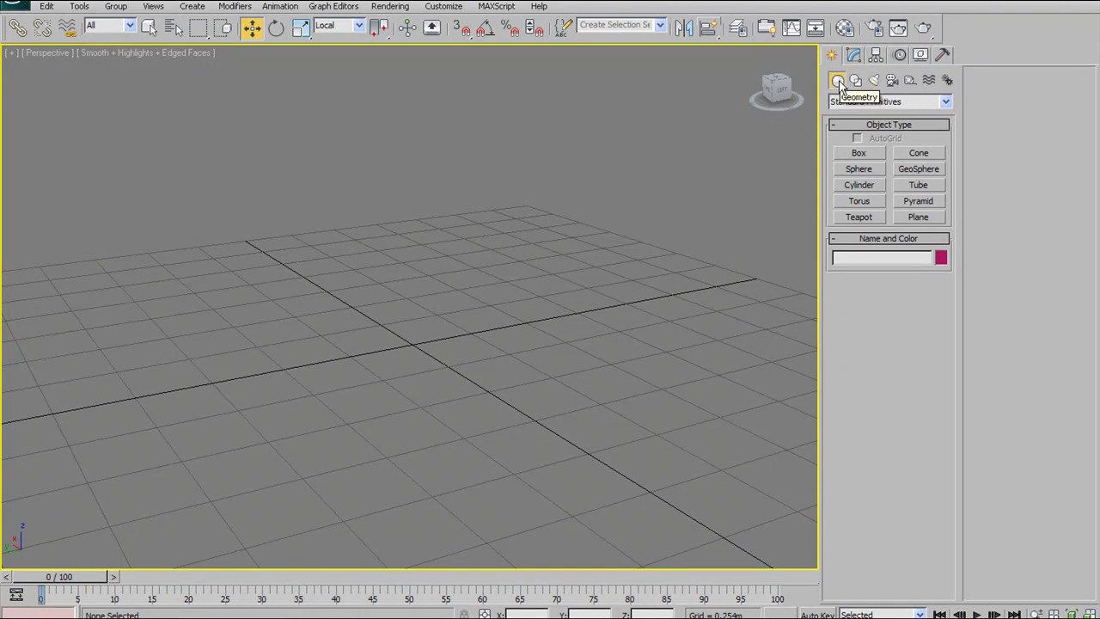
click(945, 101)
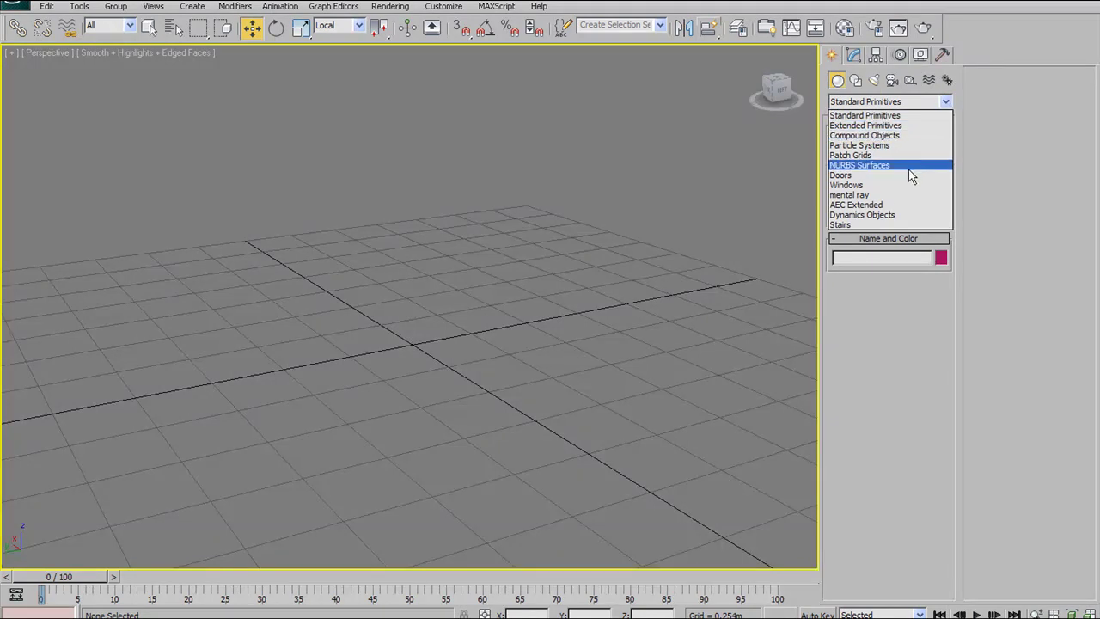
click(1014, 100)
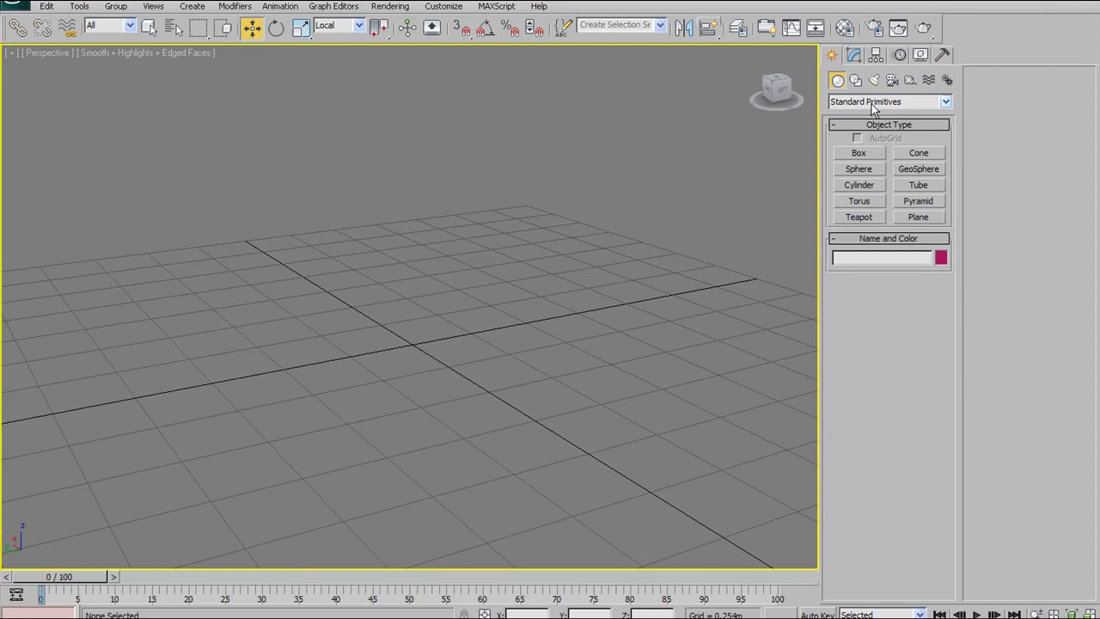
Step: Create a box on the grid from its center, about 1.024 m long, 0.772 m wide and 0.688 m high
click(859, 153)
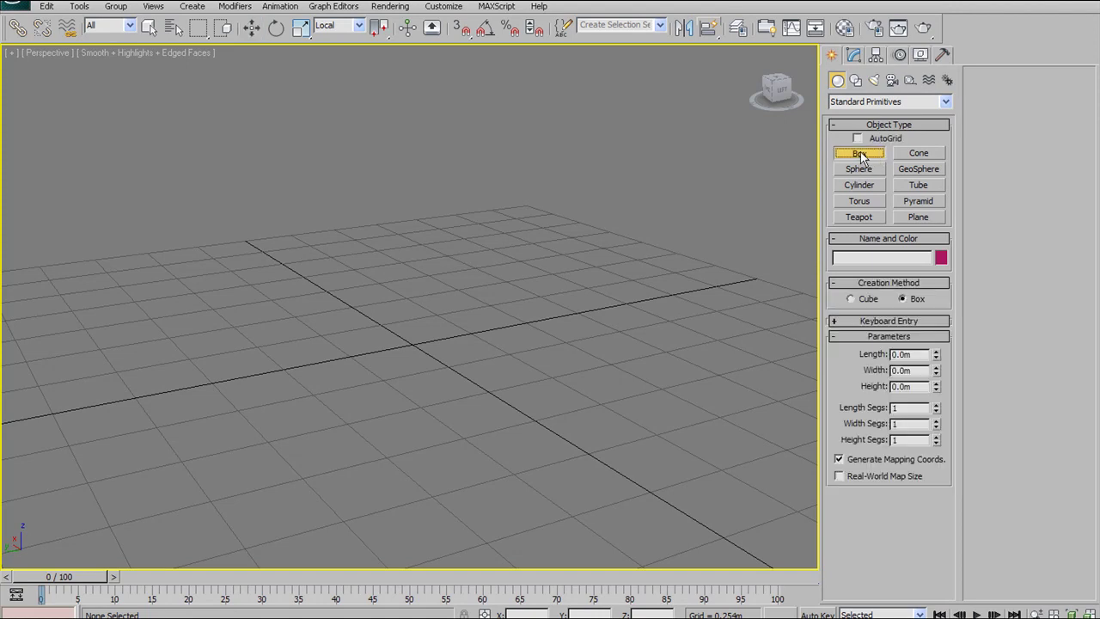
alt+middle_drag(446, 189, 443, 203)
middle_drag(429, 317, 424, 304)
drag(413, 323, 529, 201)
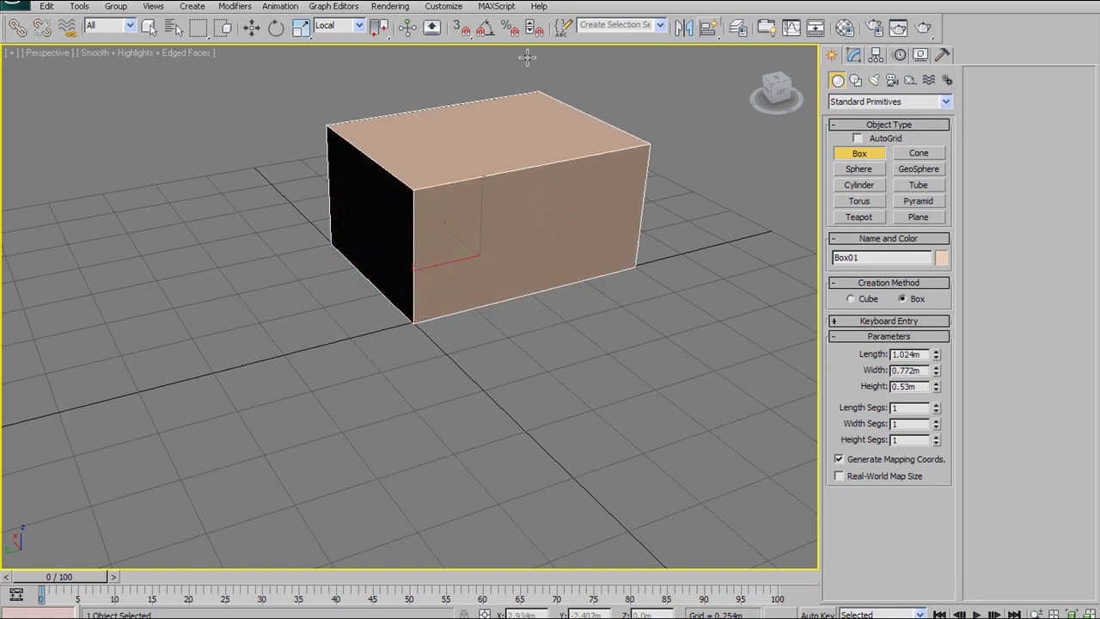
click(507, 14)
middle_drag(466, 146, 468, 183)
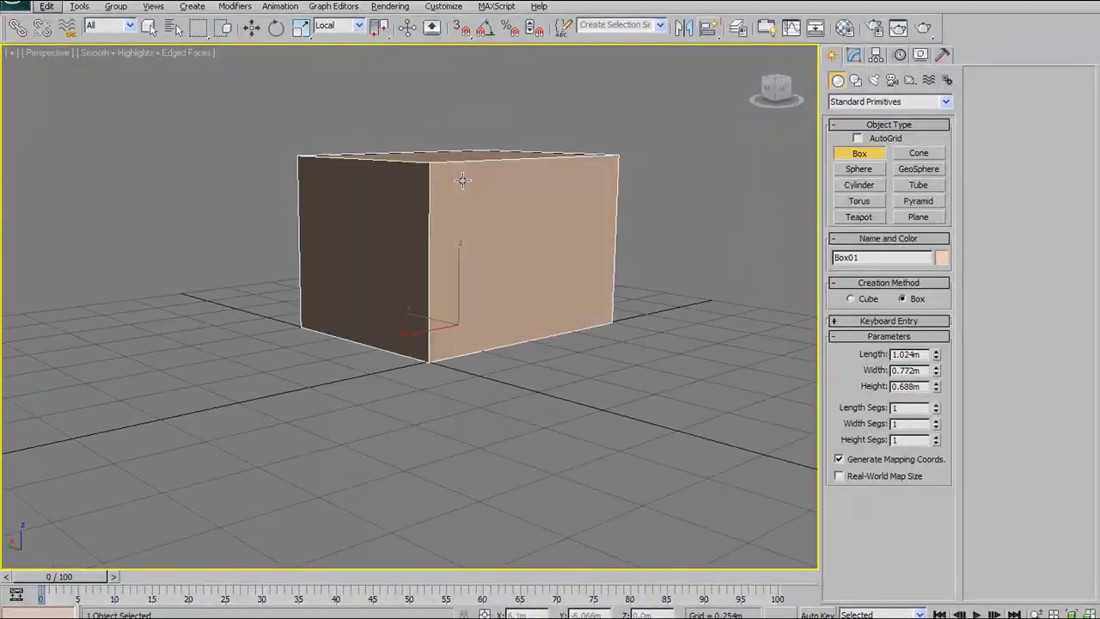
Step: Expand the Keyboard Entry section and try box lengths of about 1.106 m and 5 m
click(868, 321)
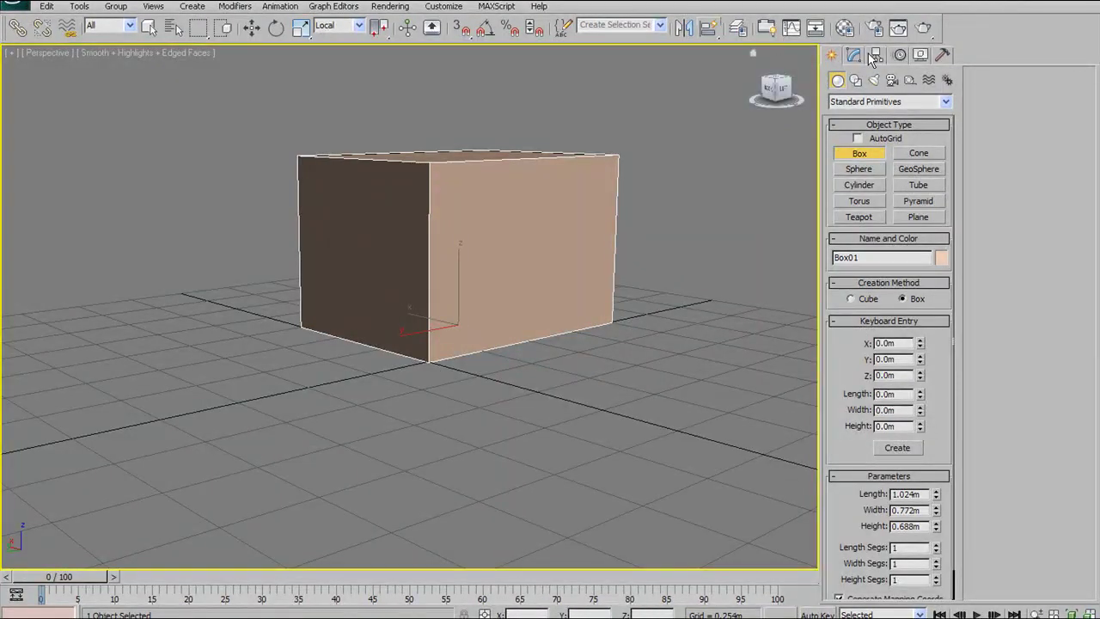
scroll(938, 347, down, 2)
drag(935, 463, 877, 468)
drag(949, 458, 944, 452)
double_click(923, 464)
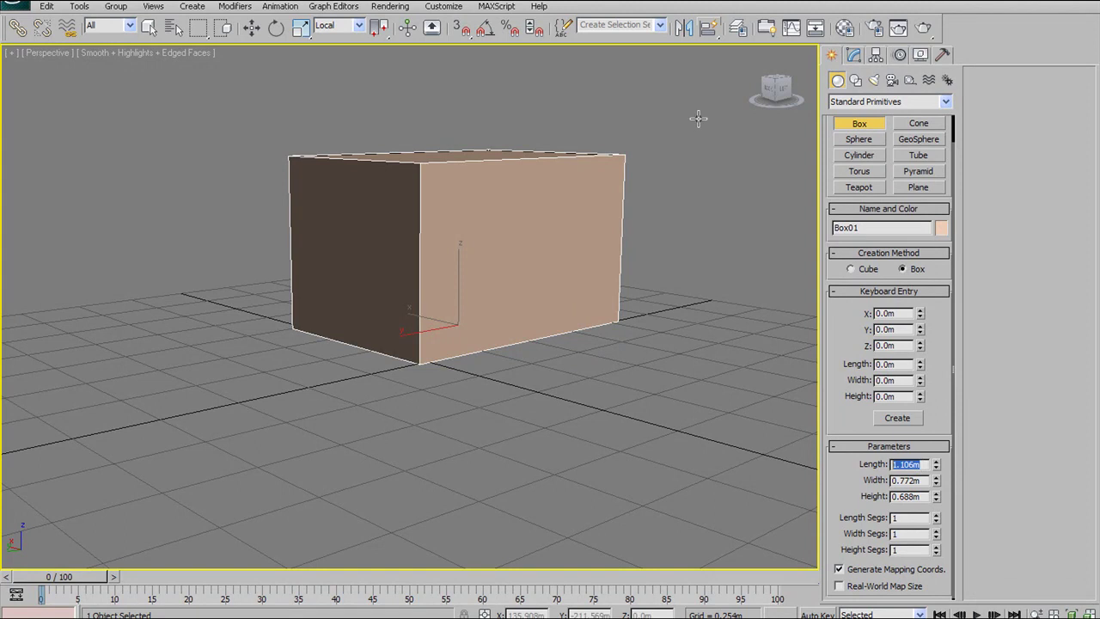
text(5)
key(Return)
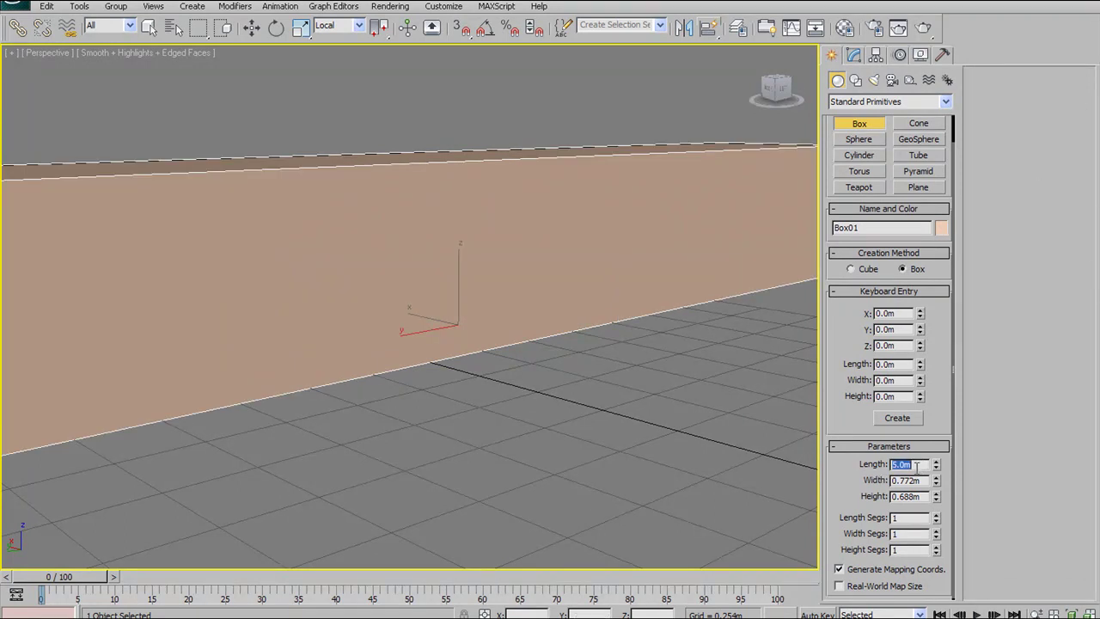
Step: Set the box's length, width and height each to 1.5 m
text(1.5)
key(Return)
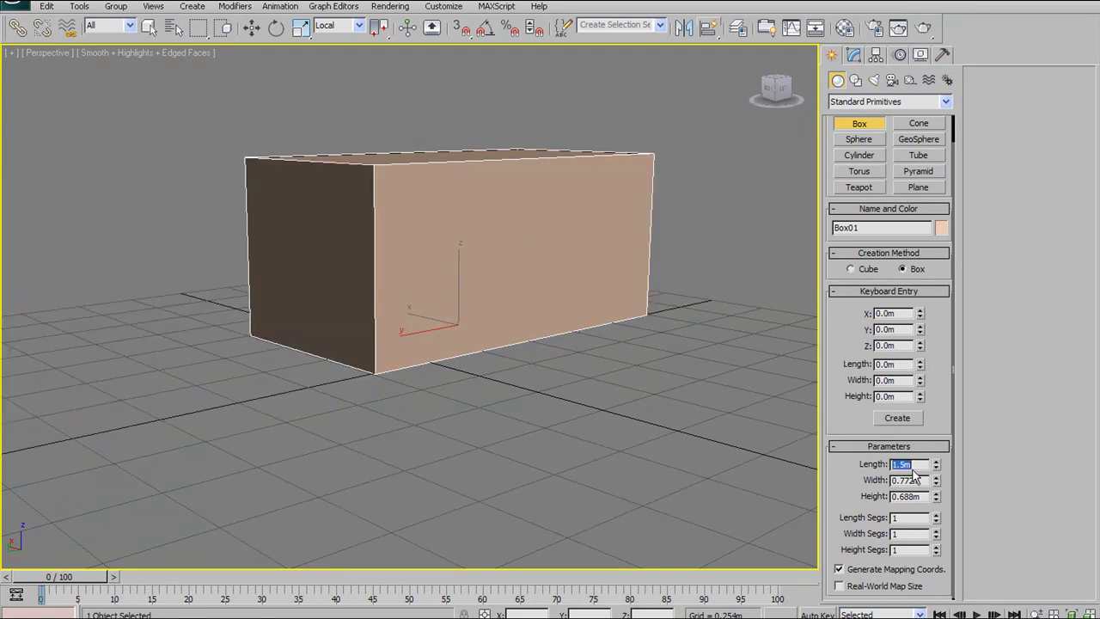
key(Tab)
text(1.5)
key(Return)
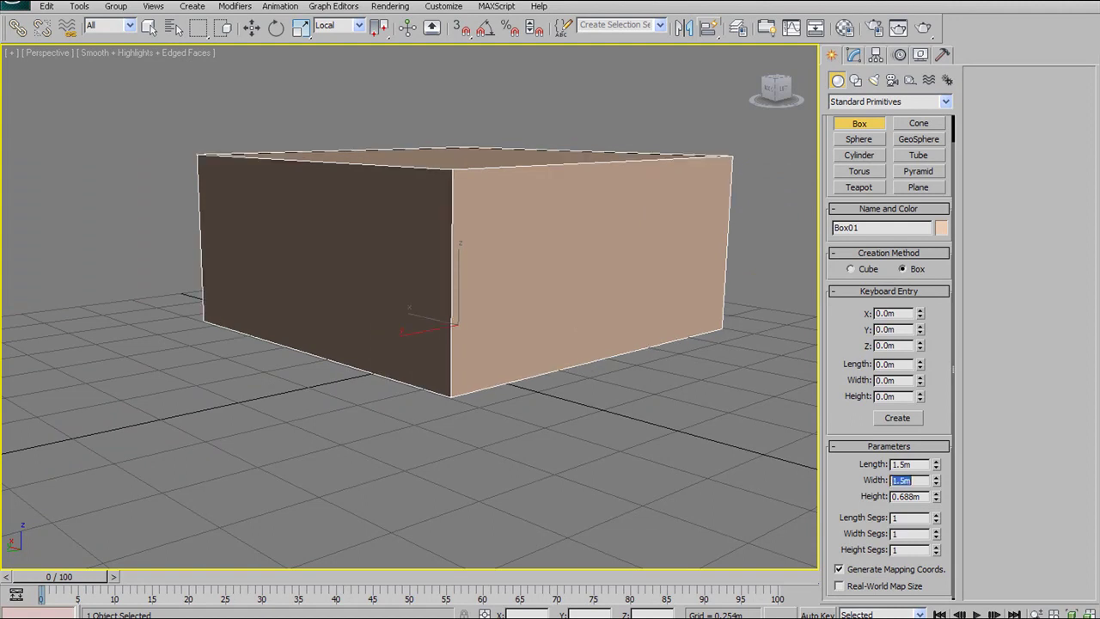
key(Tab)
text(1)
key(Return)
scroll(601, 294, down, 6)
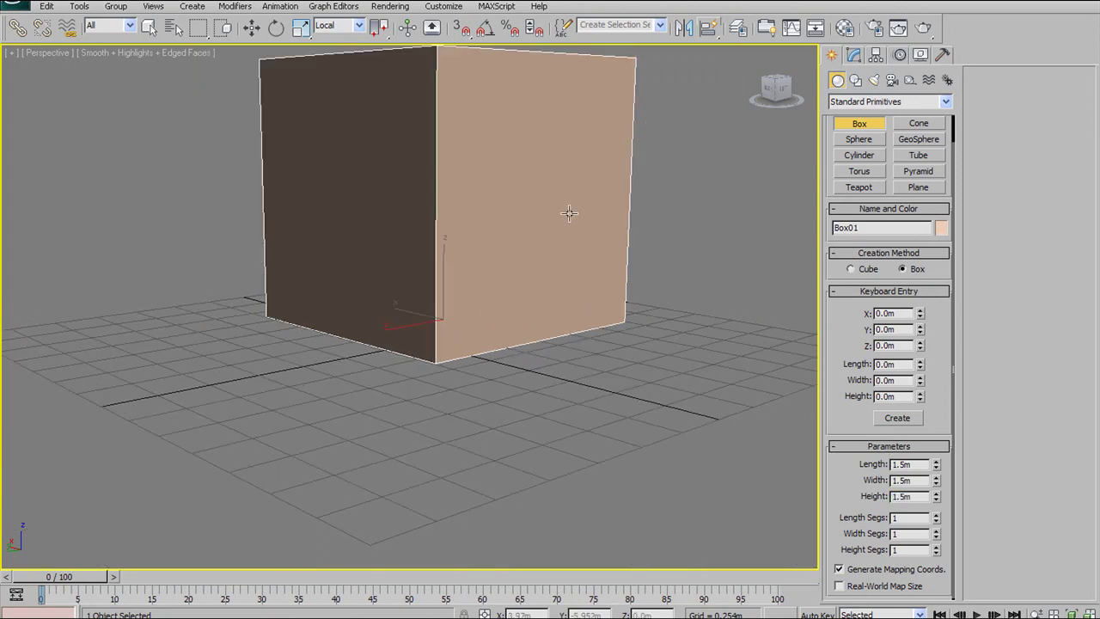
middle_drag(449, 333, 481, 265)
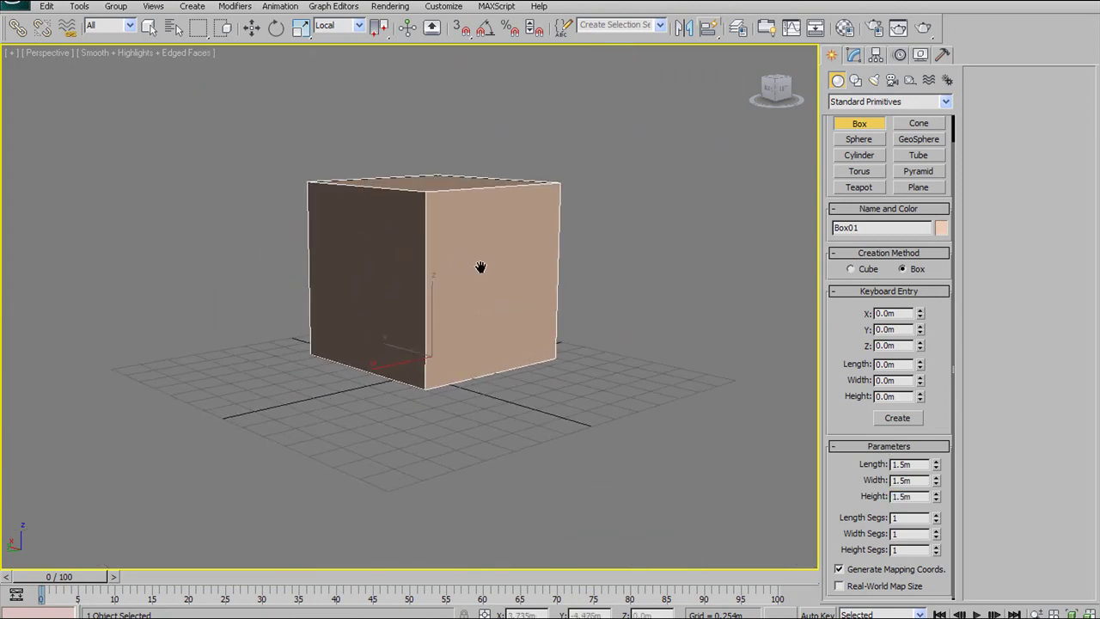
Step: Open the Move Transform Type-In for the box and switch the reference coordinate system to View
right_click(254, 31)
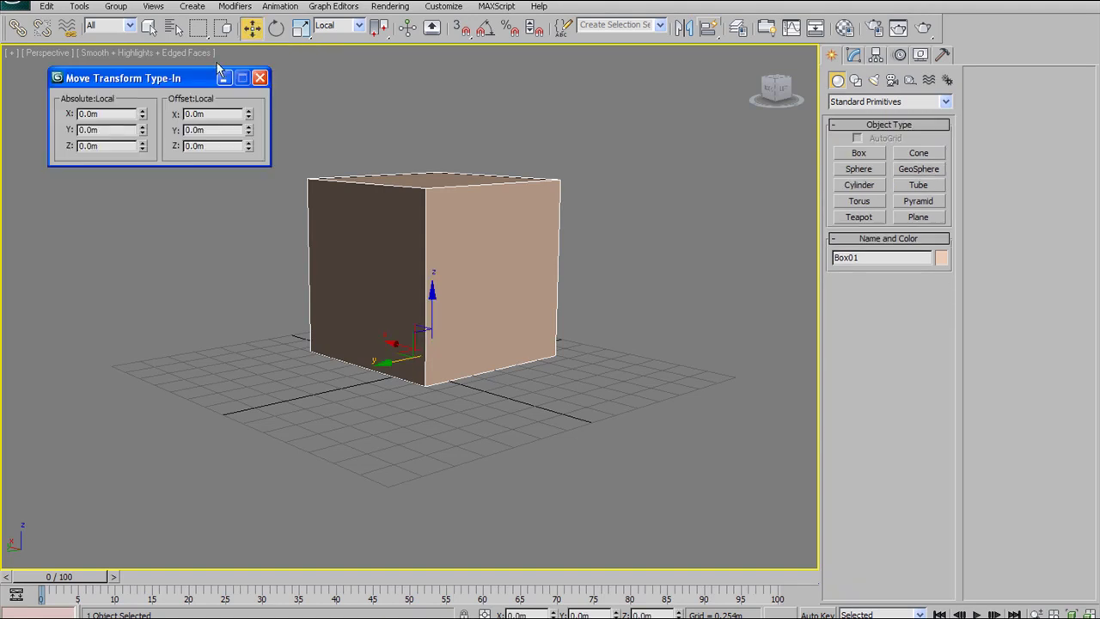
drag(202, 76, 177, 81)
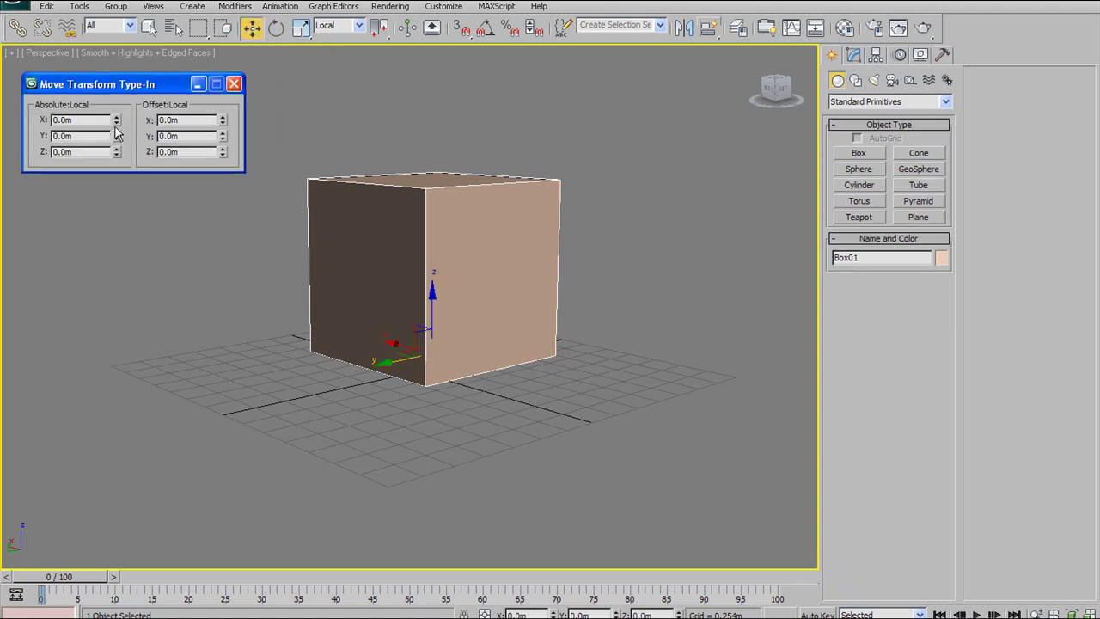
click(359, 25)
click(325, 38)
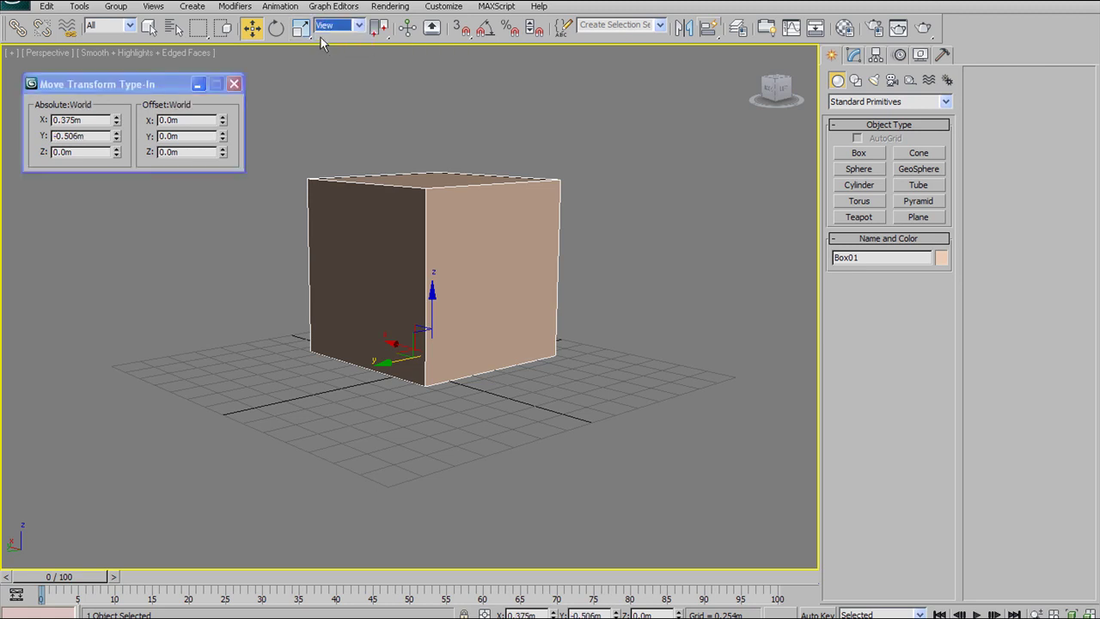
Step: Try an absolute X scale of 0 on the box with the Scale Transform Type-In, and undo it
click(304, 31)
click(303, 35)
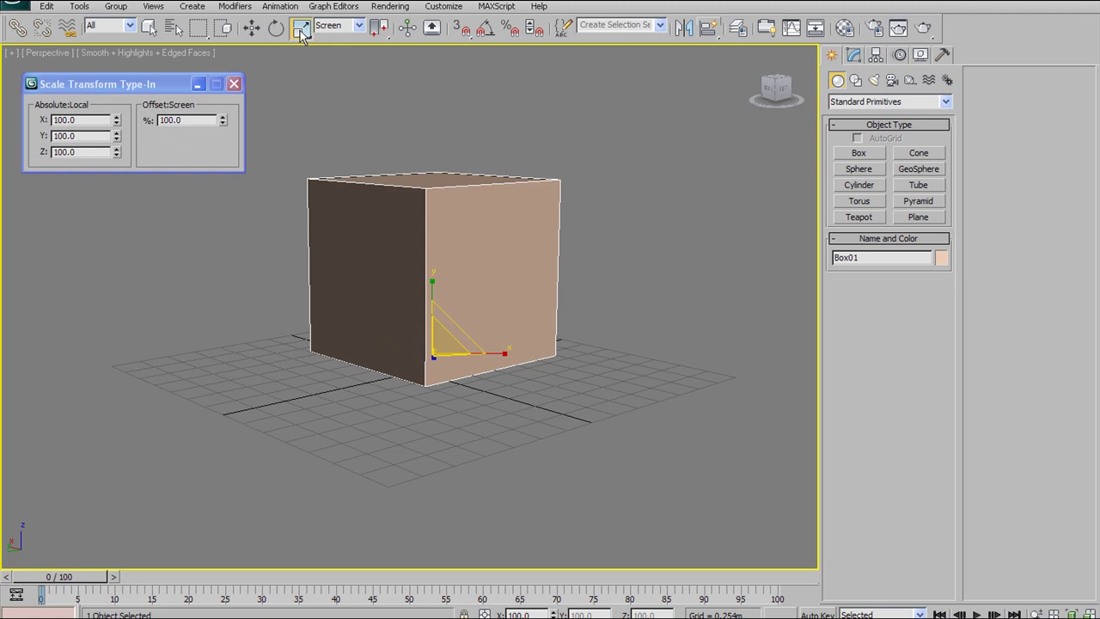
click(301, 31)
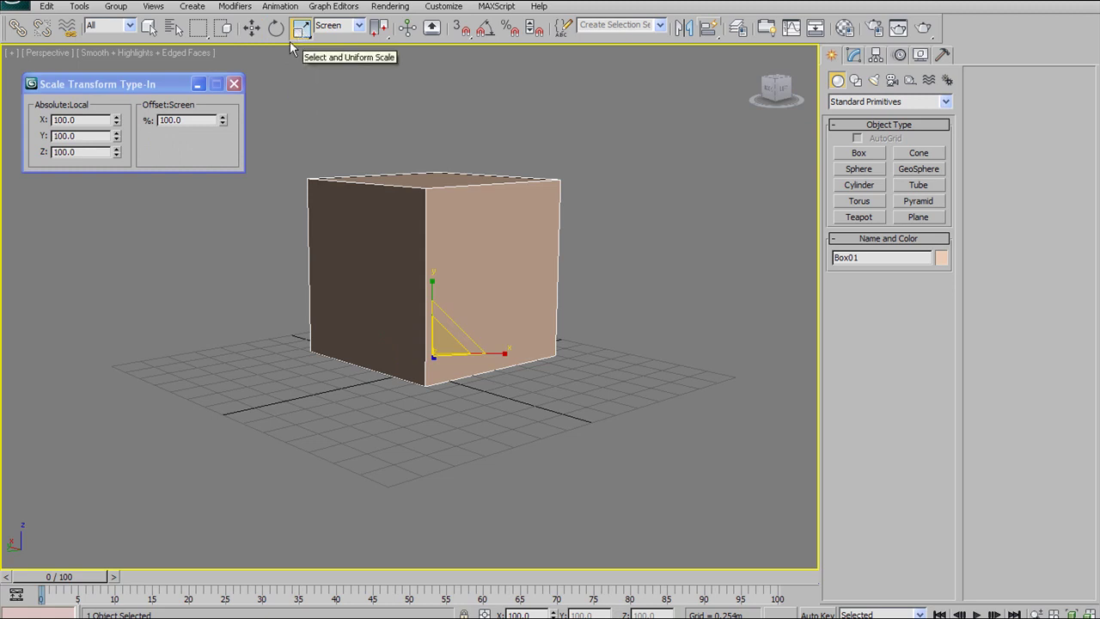
drag(184, 85, 200, 78)
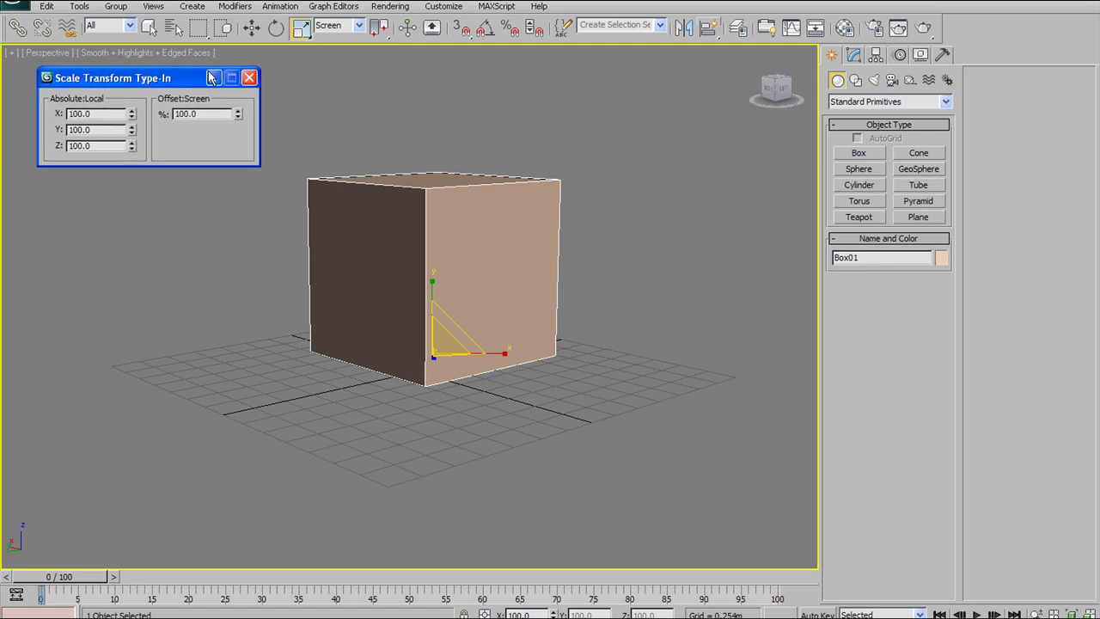
click(252, 28)
click(302, 35)
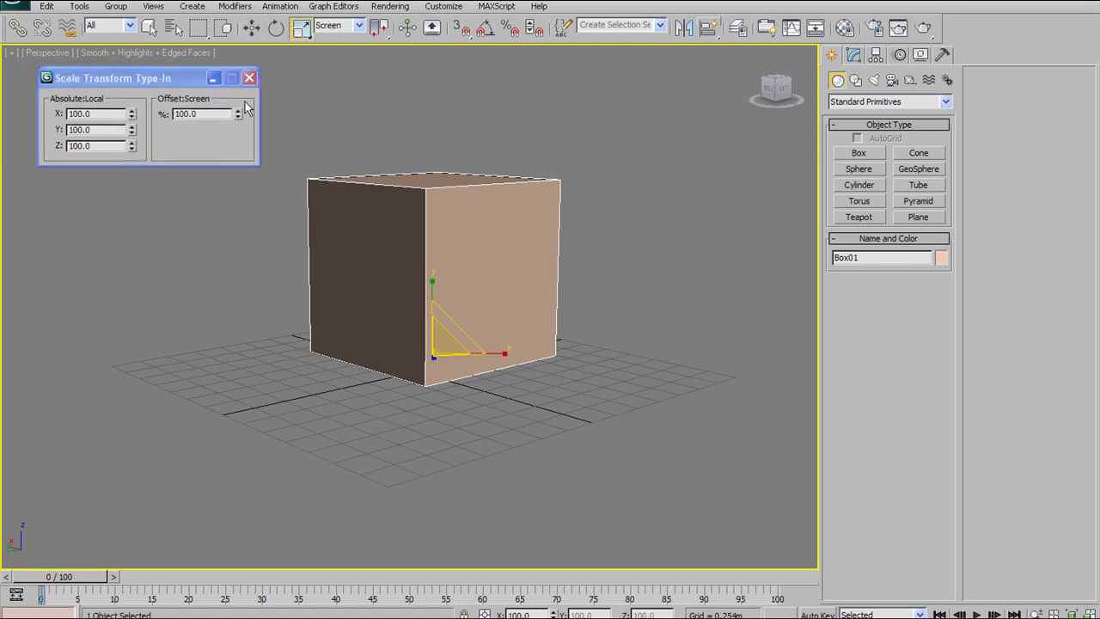
right_click(133, 114)
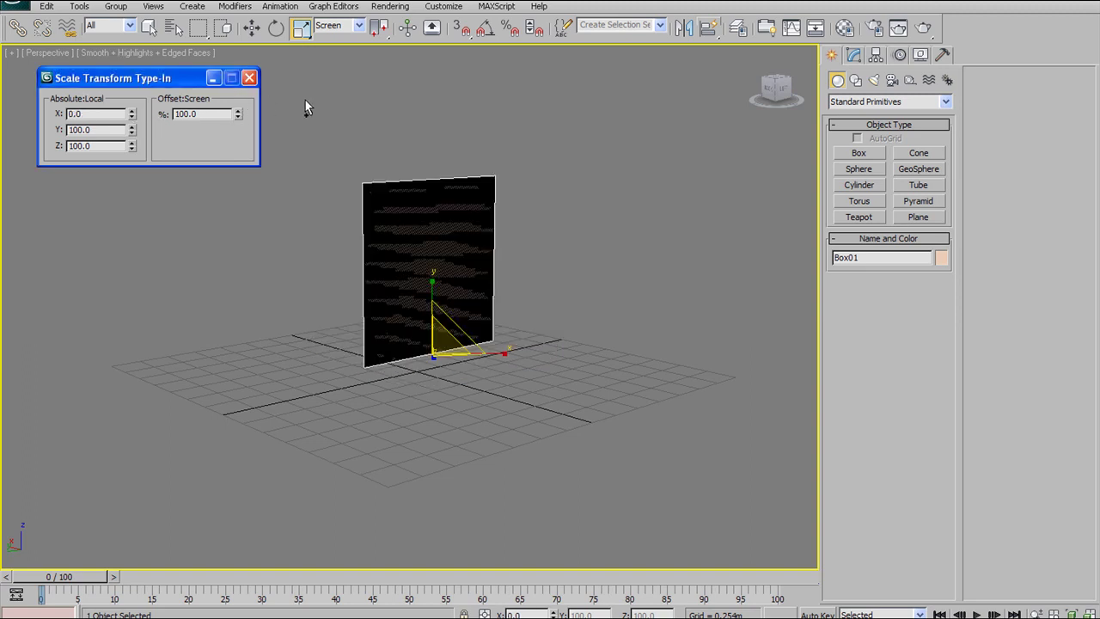
key(ctrl+z)
drag(302, 31, 300, 55)
Step: Move the box to absolute world X 0 and Y 0 with the Move Transform Type-In, and close it
click(252, 28)
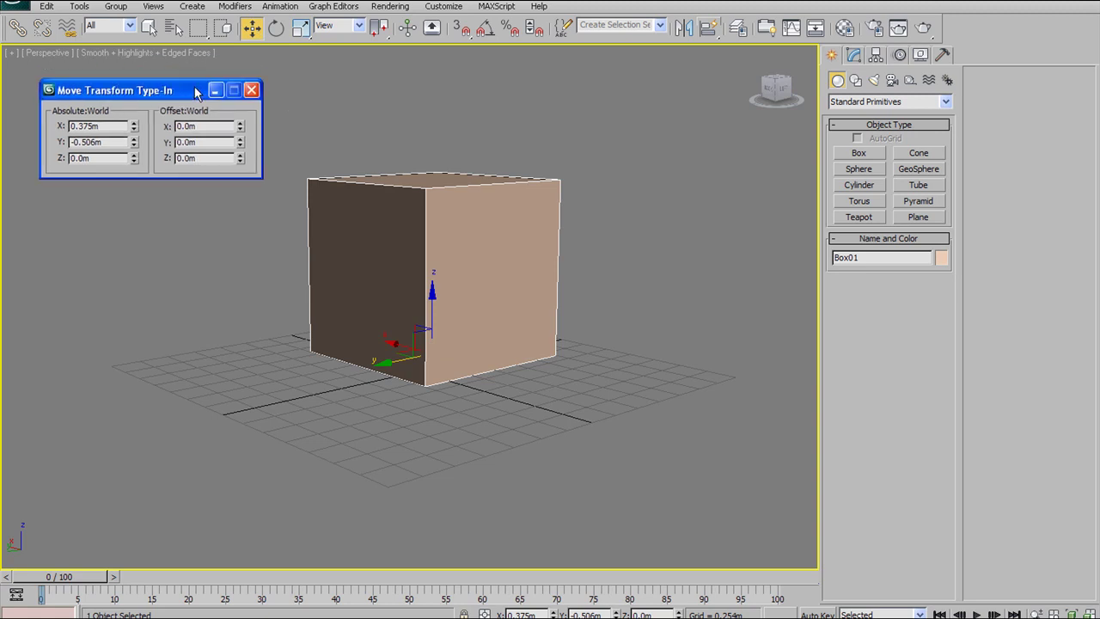
right_click(151, 134)
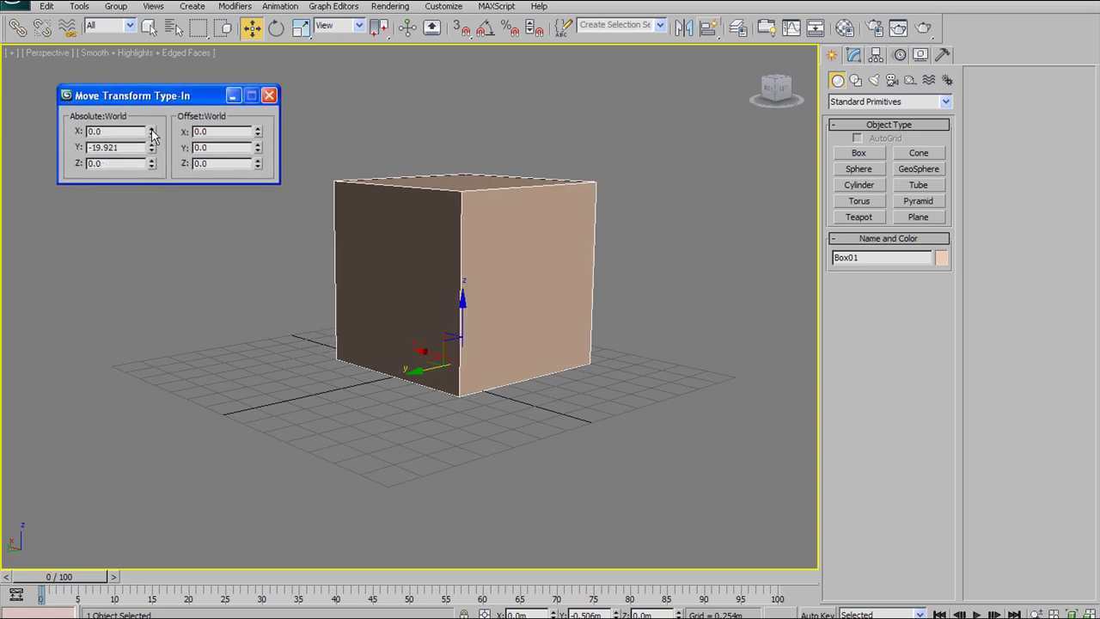
right_click(151, 148)
alt+middle_drag(471, 155, 432, 265)
click(274, 98)
click(269, 95)
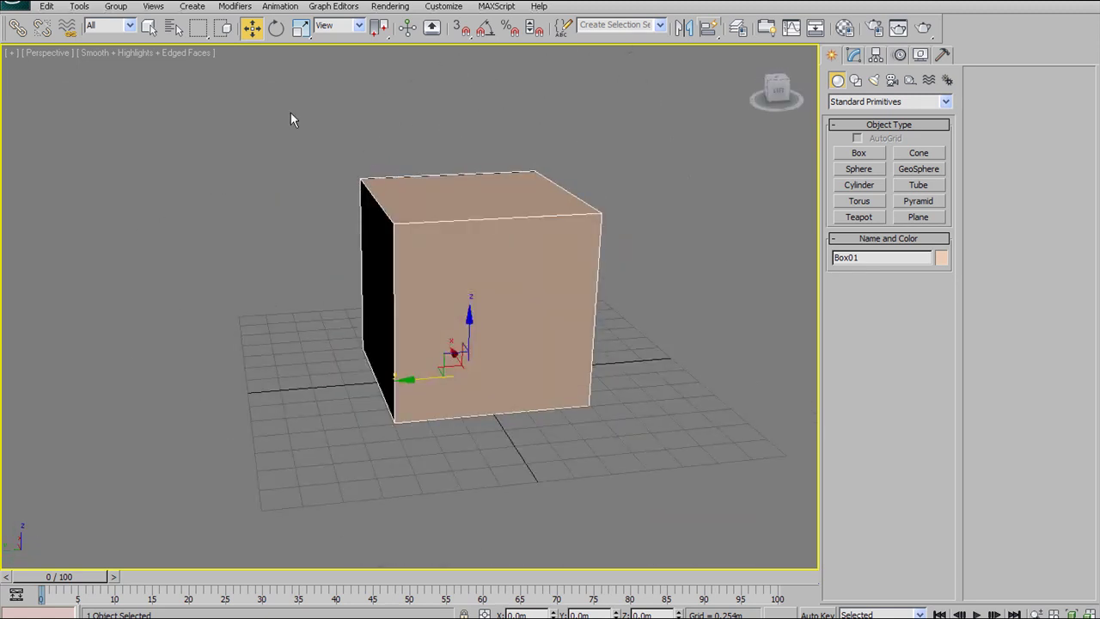
Step: Examine the repositioned box on the grid from several sides and distances
alt+middle_drag(653, 172, 448, 266)
alt+middle_drag(492, 193, 524, 182)
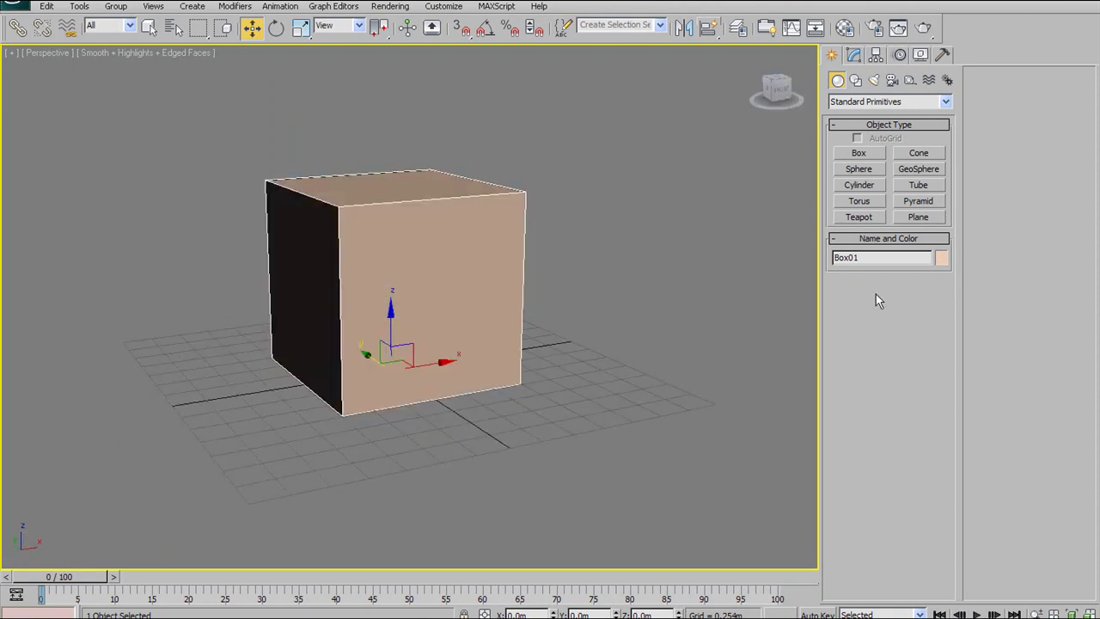
alt+middle_drag(482, 365, 534, 337)
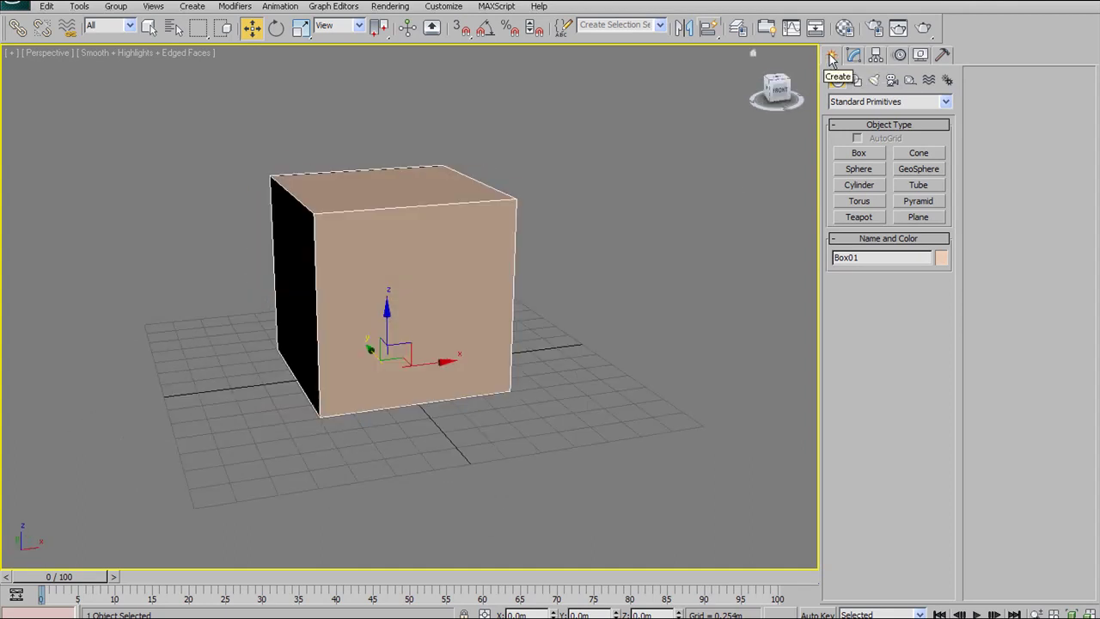
click(785, 91)
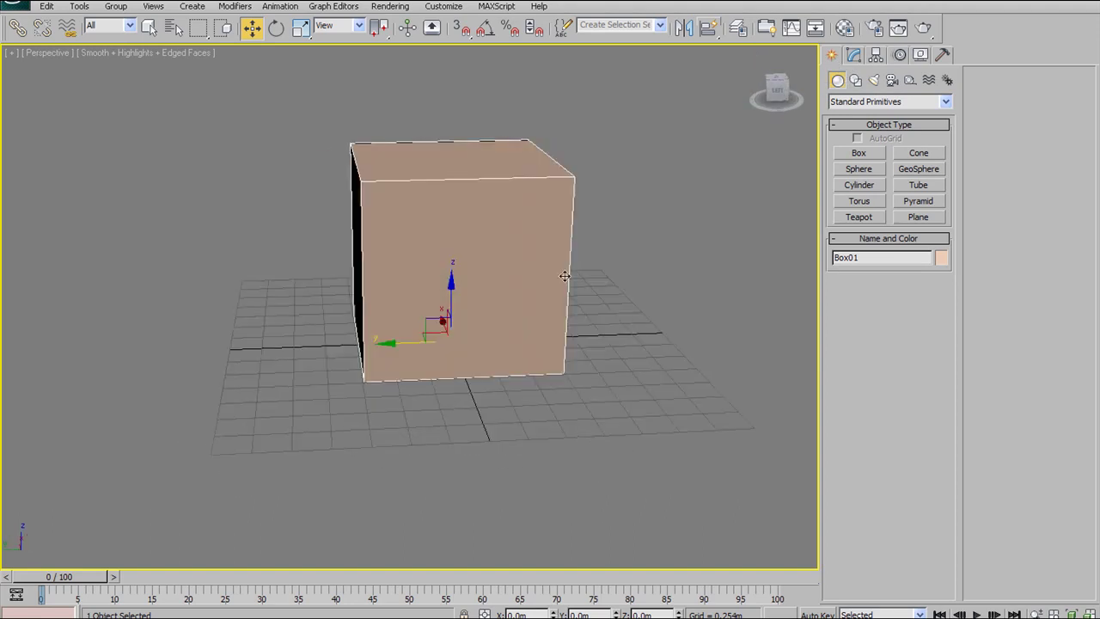
alt+middle_drag(450, 257, 394, 274)
scroll(439, 270, up, 3)
middle_drag(420, 238, 418, 242)
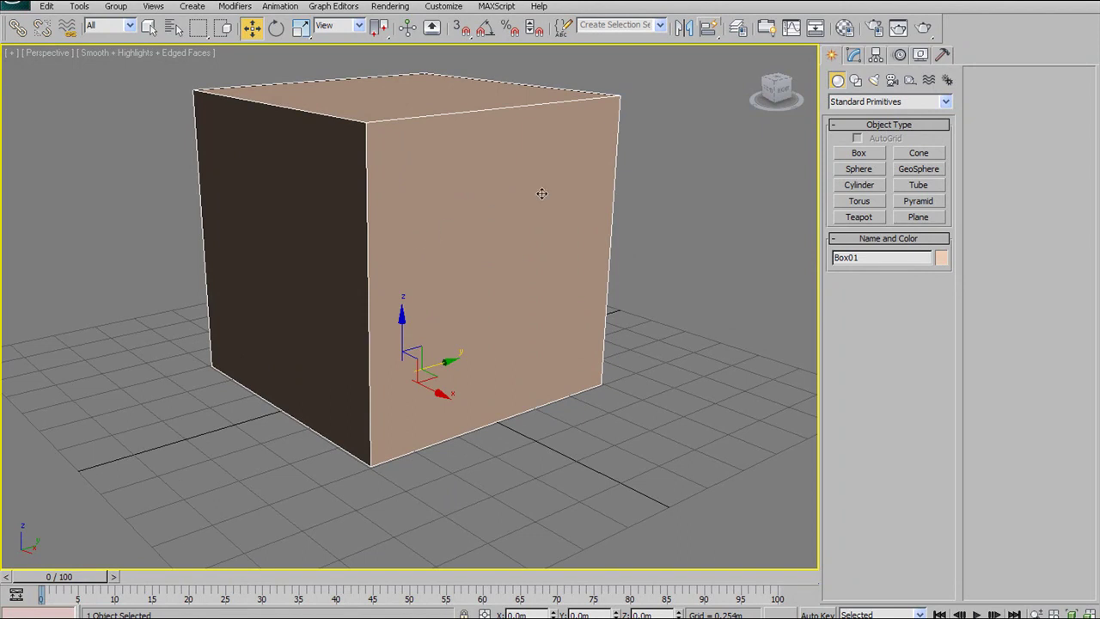
scroll(491, 213, down, 4)
alt+middle_drag(518, 209, 640, 193)
alt+middle_drag(445, 216, 318, 259)
scroll(435, 253, up, 3)
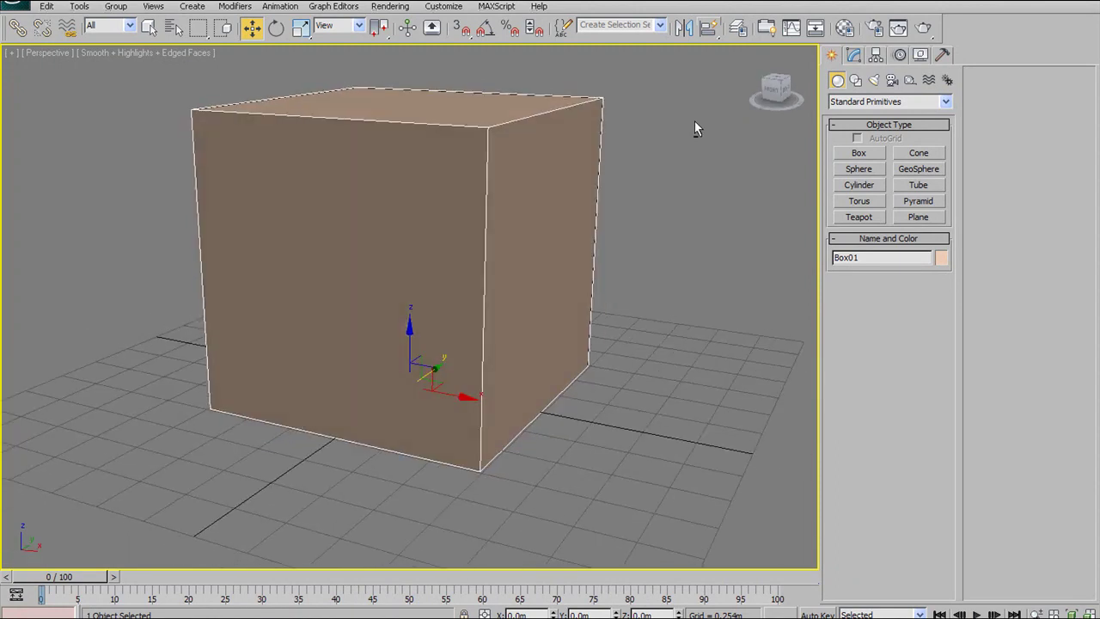
Step: Show the box's modification settings and hide the modifier shortcut buttons above its stack
click(855, 56)
middle_drag(434, 261, 492, 261)
middle_drag(612, 206, 567, 220)
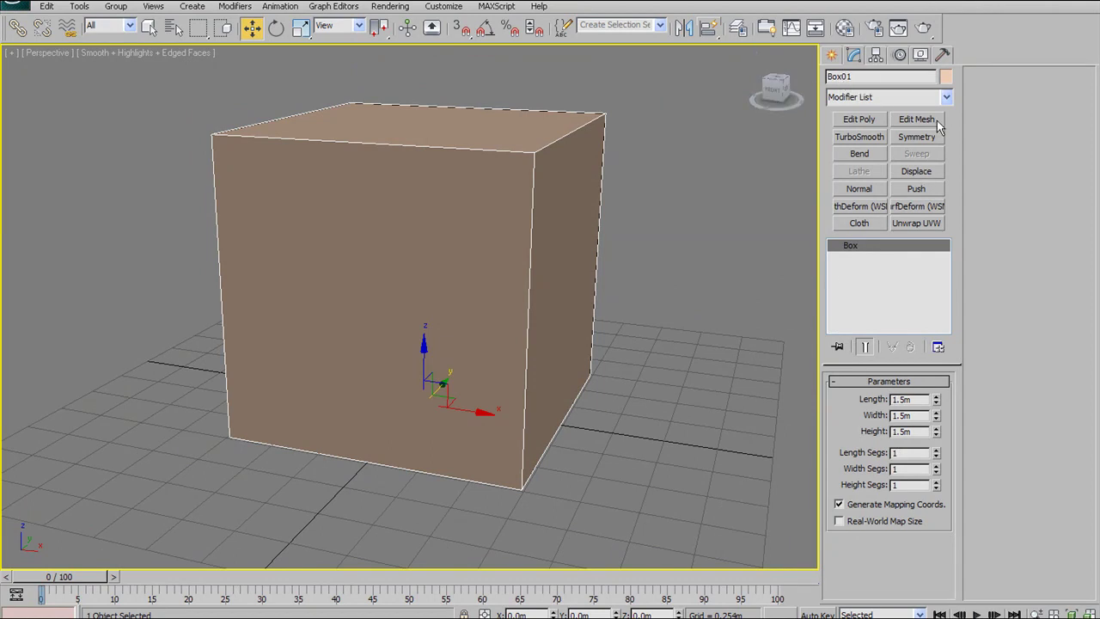
alt+middle_drag(598, 187, 581, 197)
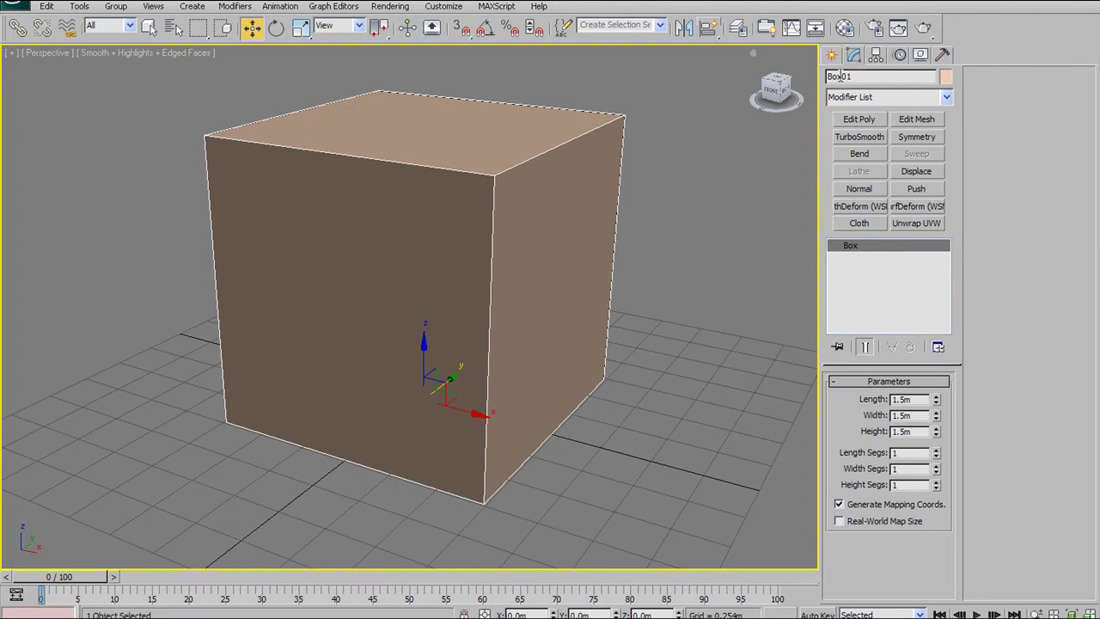
scroll(900, 287, down, 2)
scroll(901, 287, up, 2)
click(940, 349)
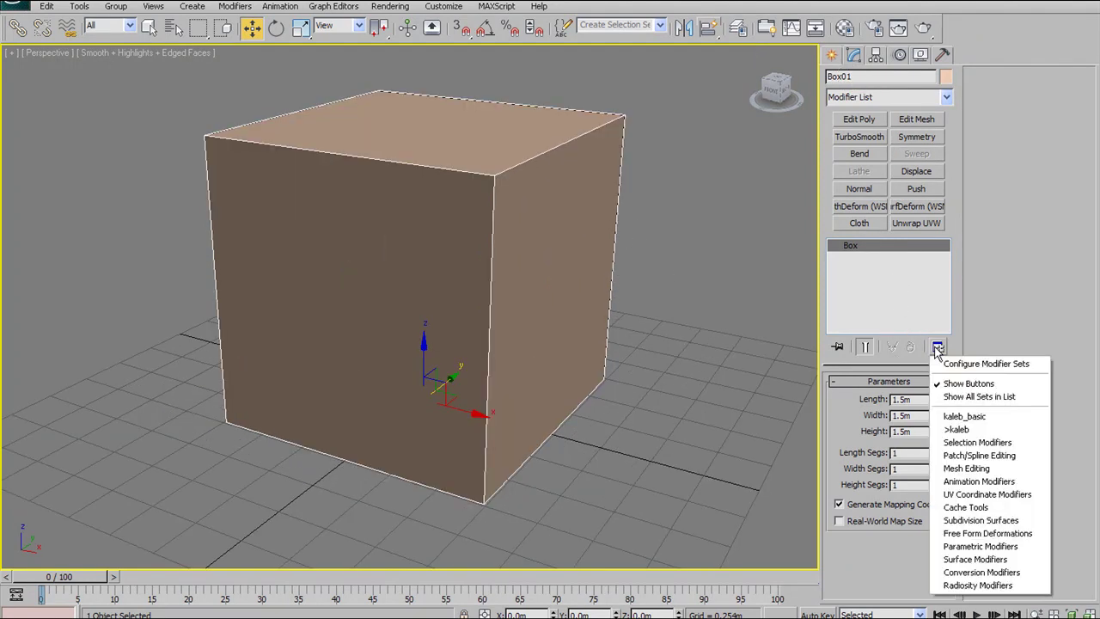
click(980, 383)
middle_drag(605, 196, 617, 229)
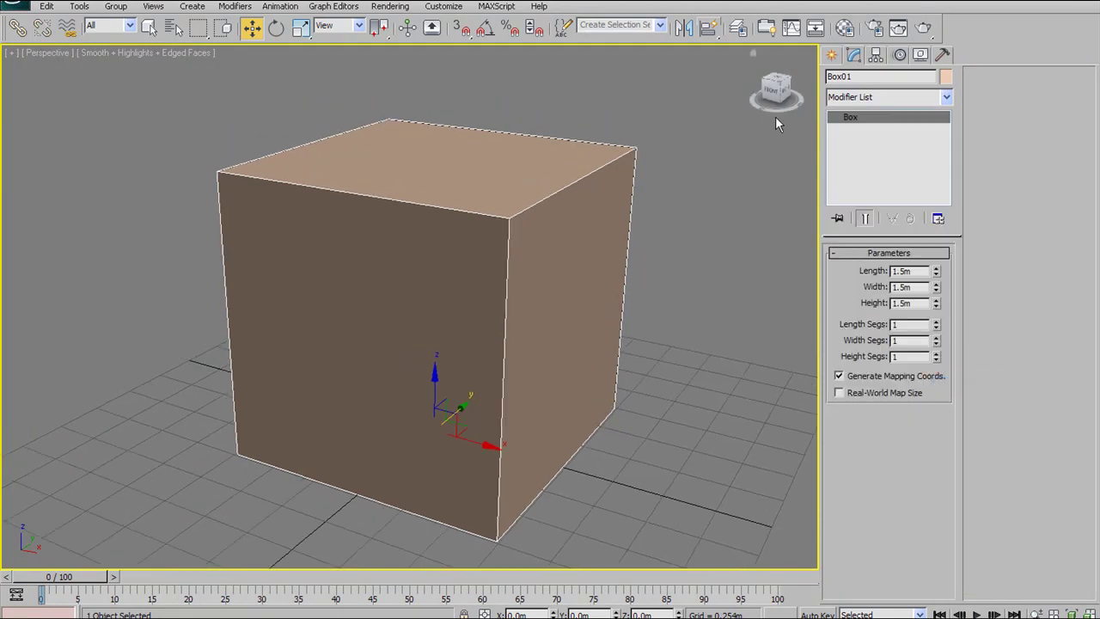
Step: Rename the box as Test Object, then deselect and reselect it to check the name
double_click(857, 75)
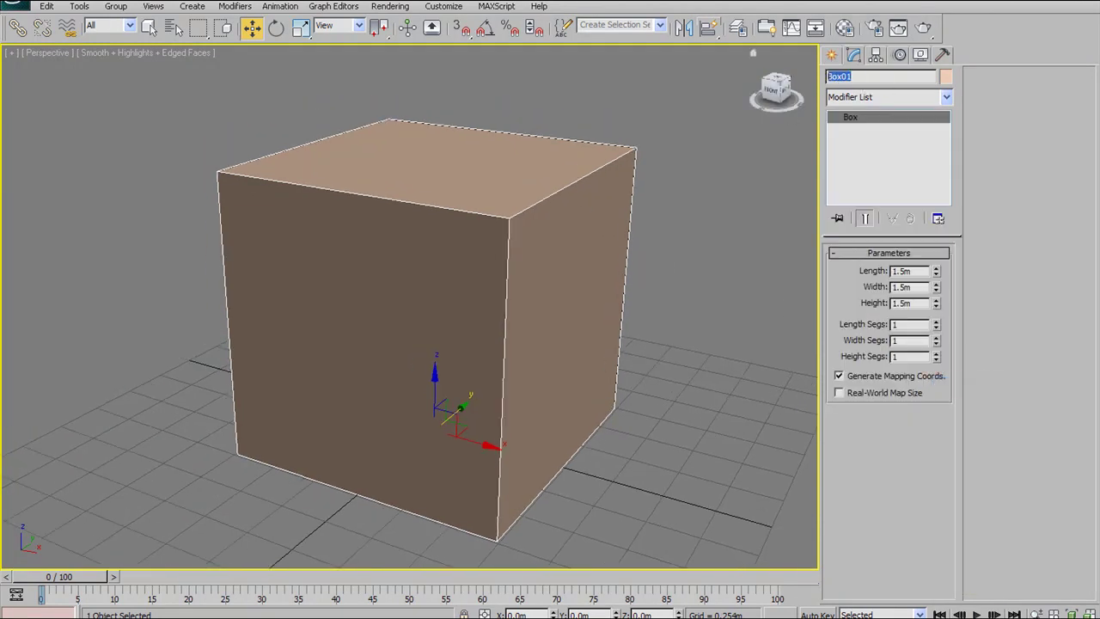
alt+middle_drag(537, 283, 523, 272)
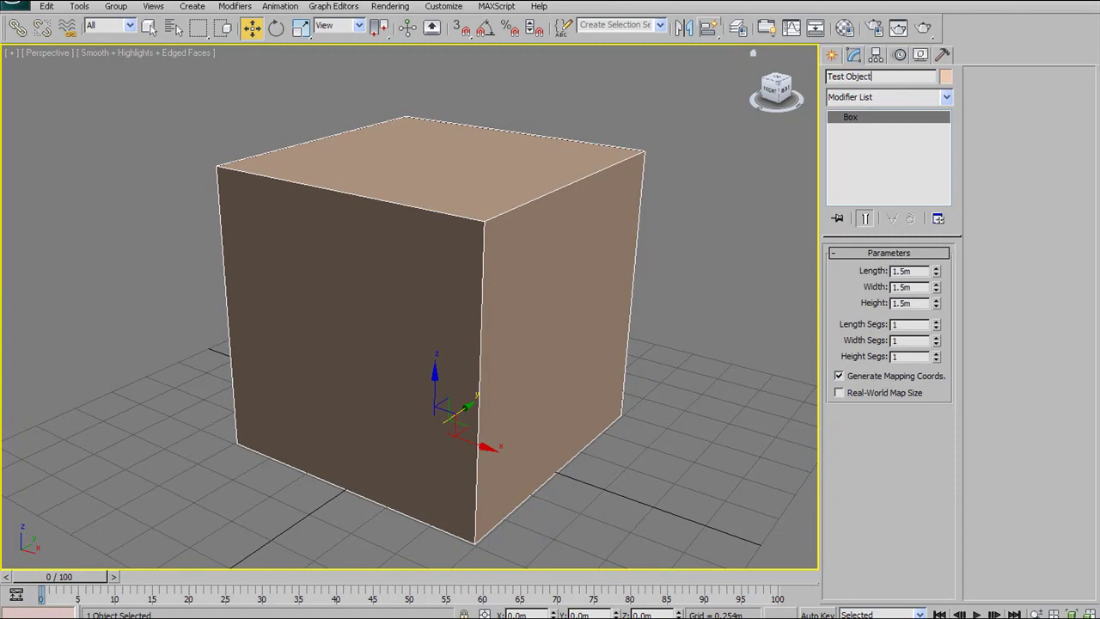
click(647, 200)
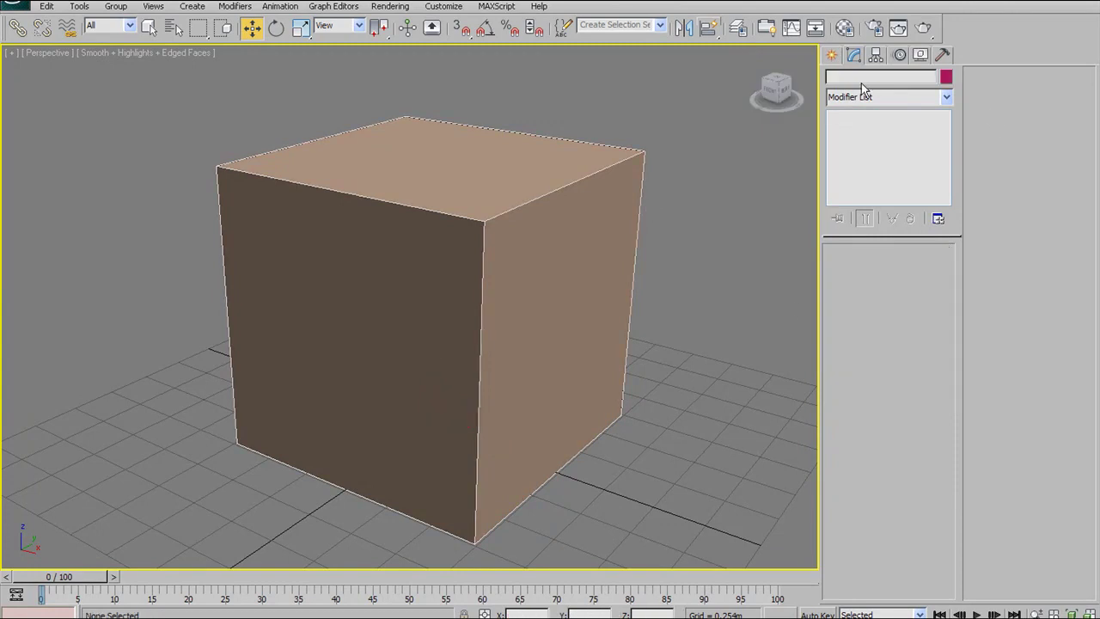
click(572, 211)
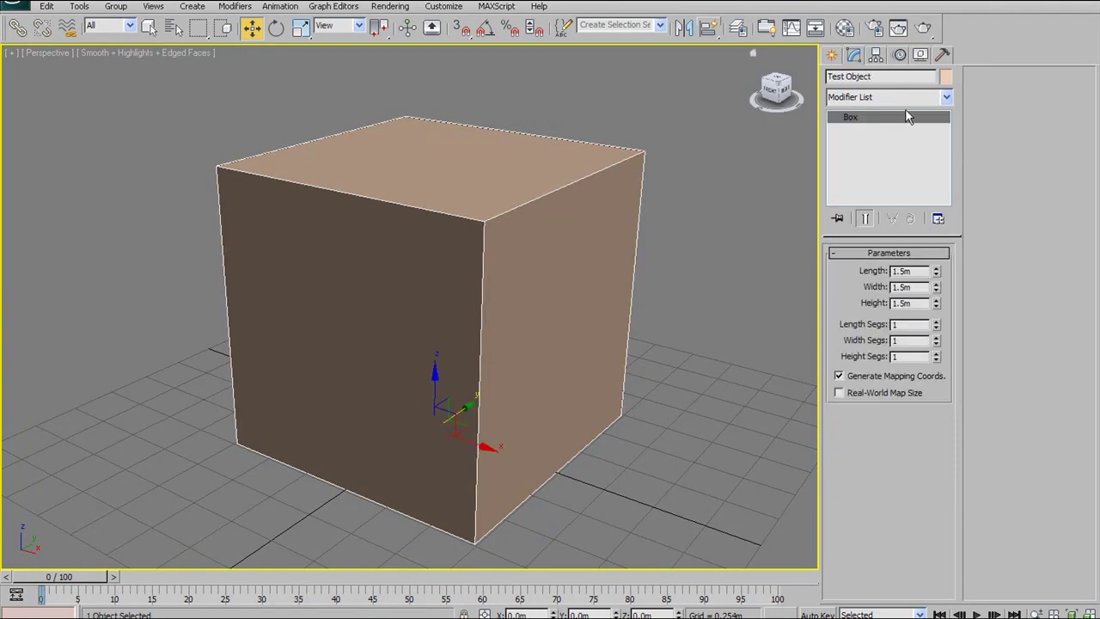
Step: Examine the renamed box from several angles along with its dimension and segment parameters
middle_drag(539, 281, 484, 238)
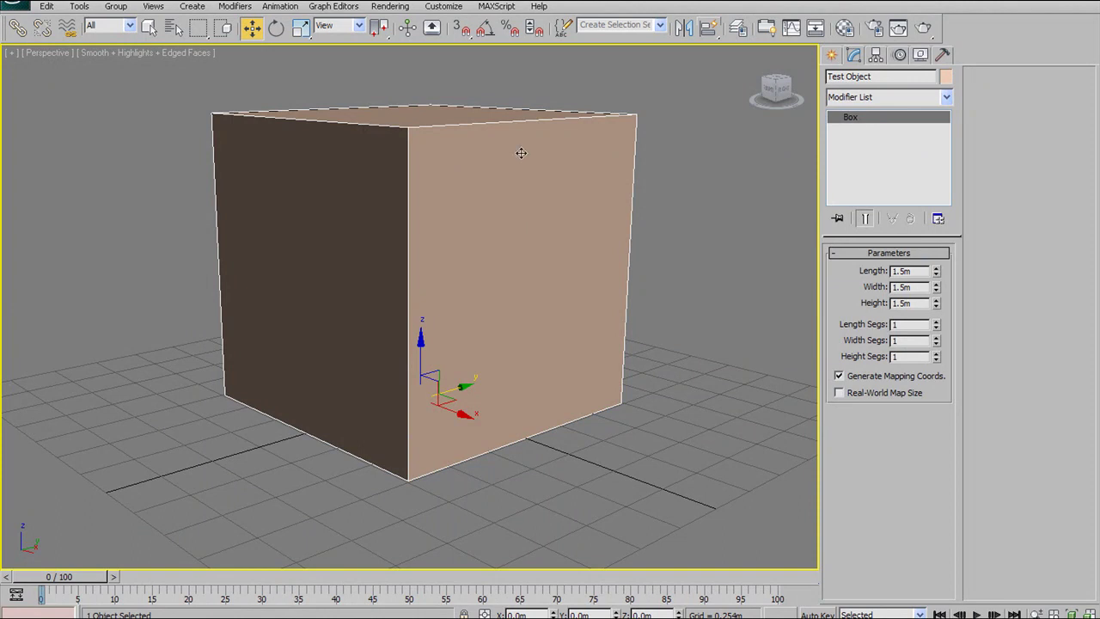
alt+middle_drag(514, 152, 532, 196)
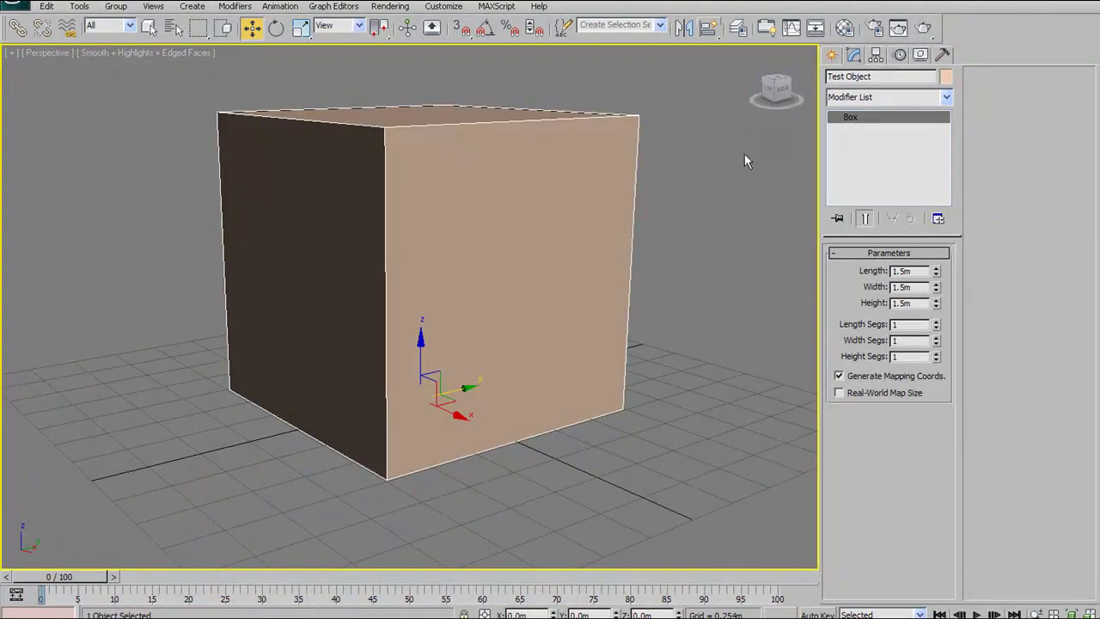
alt+middle_drag(697, 169, 592, 217)
alt+middle_drag(503, 224, 646, 245)
alt+middle_drag(519, 230, 535, 212)
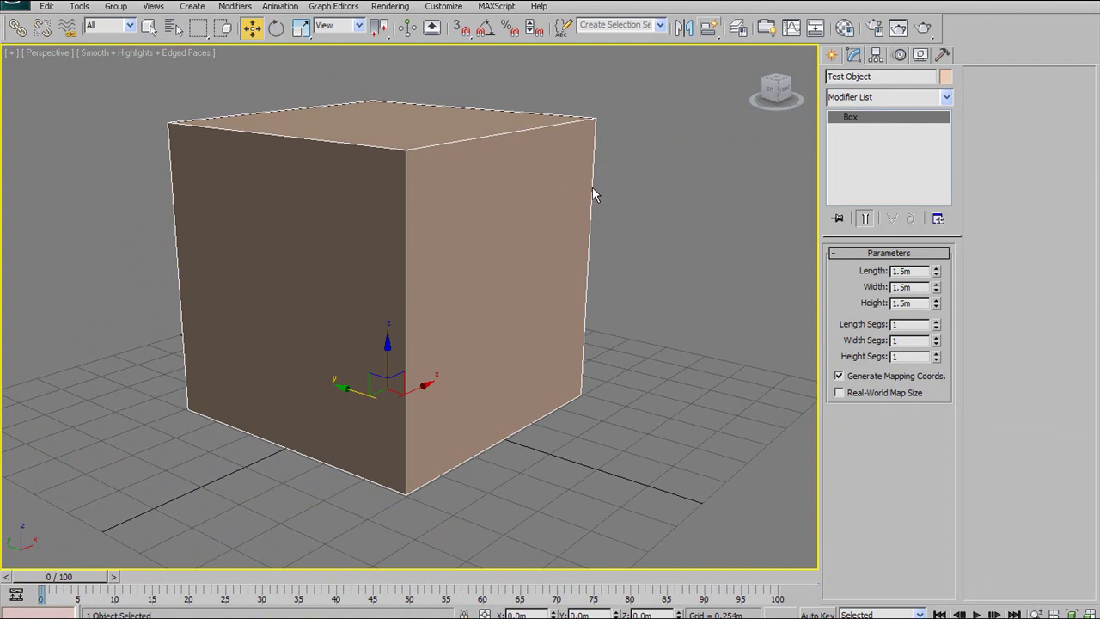
middle_drag(599, 242, 622, 225)
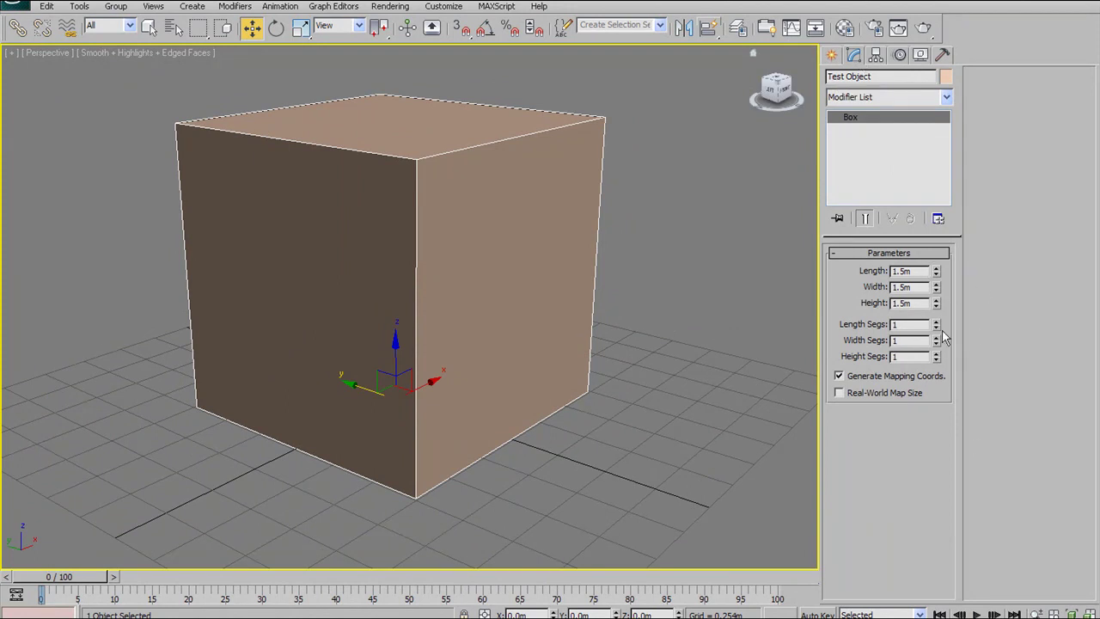
alt+middle_drag(566, 332, 572, 321)
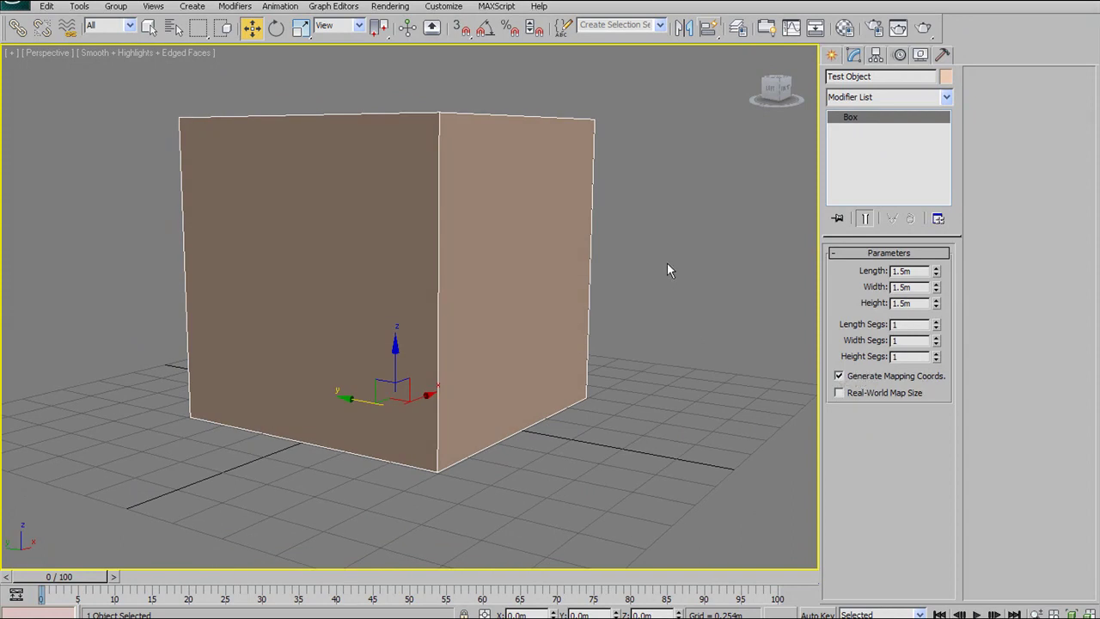
alt+middle_drag(674, 287, 638, 277)
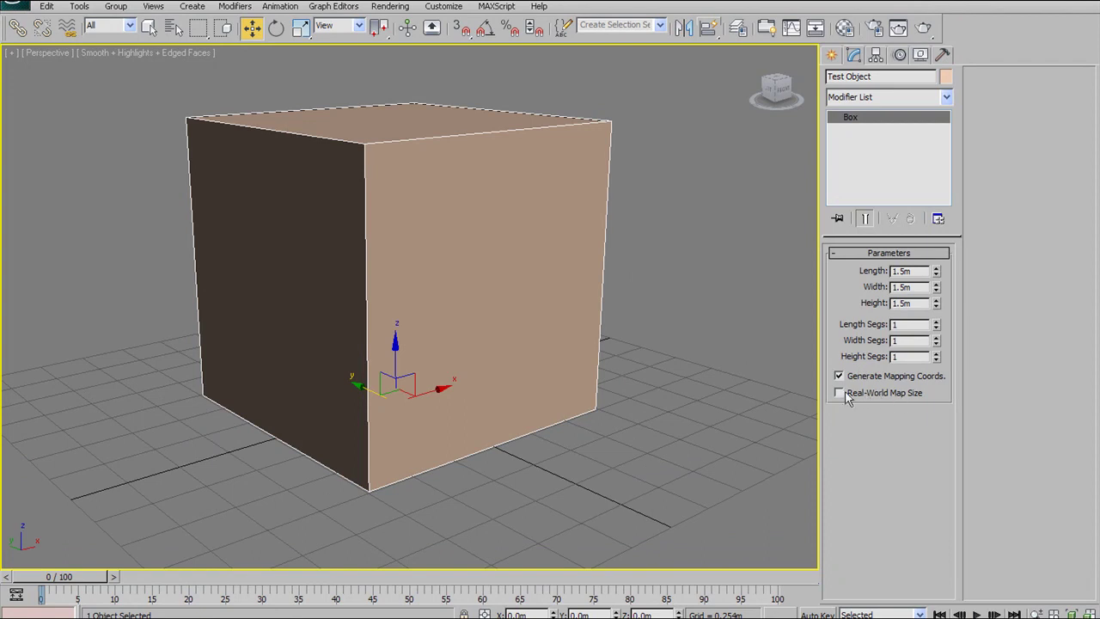
alt+middle_drag(489, 198, 530, 188)
Step: Try 5 length segments on the box twice, returning the count to 1 each time
mouse_move(937, 274)
mouse_down()
mouse_move(928, 247)
mouse_move(932, 284)
mouse_move(938, 214)
mouse_move(944, 270)
mouse_move(949, 233)
mouse_move(945, 260)
mouse_up()
mouse_move(564, 287)
alt+middle_down()
mouse_move(557, 269)
mouse_move(583, 285)
alt+middle_up()
click(936, 322)
click(937, 323)
click(936, 322)
click(936, 322)
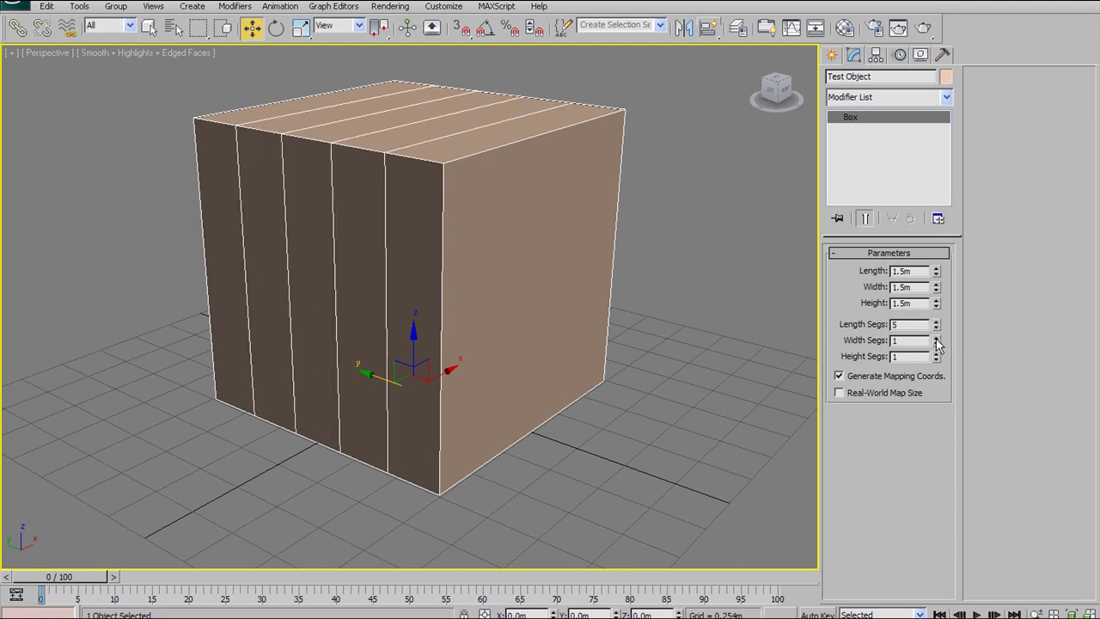
click(936, 328)
click(936, 328)
click(937, 328)
click(937, 329)
click(934, 322)
click(934, 322)
double_click(934, 322)
click(935, 322)
click(936, 328)
click(936, 328)
click(936, 328)
click(936, 329)
click(936, 328)
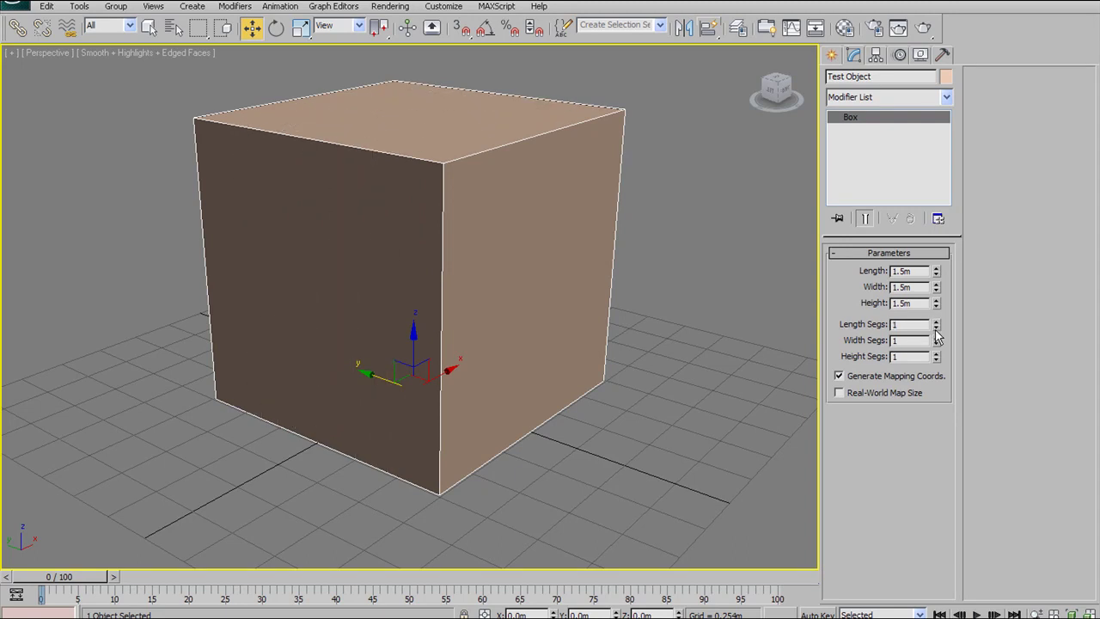
Step: Try 4 length, 4 width and 4 height segments on the box and view the resulting subdivision
click(936, 338)
click(936, 338)
click(936, 338)
click(937, 322)
click(937, 322)
click(936, 322)
click(936, 353)
click(936, 353)
click(935, 353)
alt+middle_drag(471, 263, 503, 252)
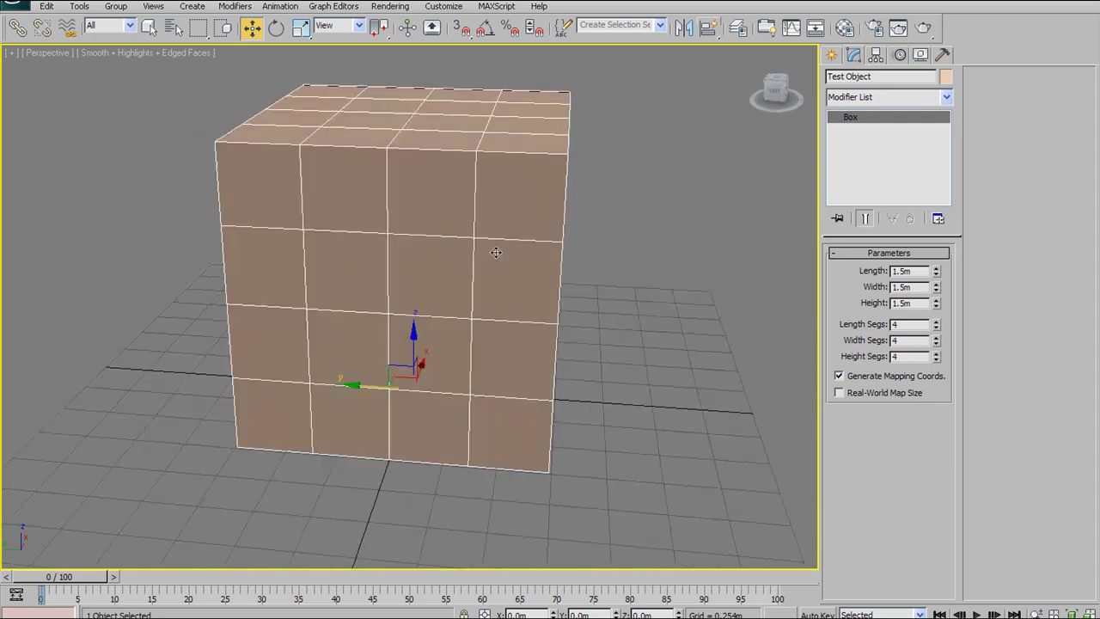
Step: Reset the box's width and height segments to 1 and set its length segments to 5
right_click(935, 327)
right_click(935, 342)
right_click(936, 358)
click(936, 321)
click(935, 321)
click(935, 322)
click(936, 321)
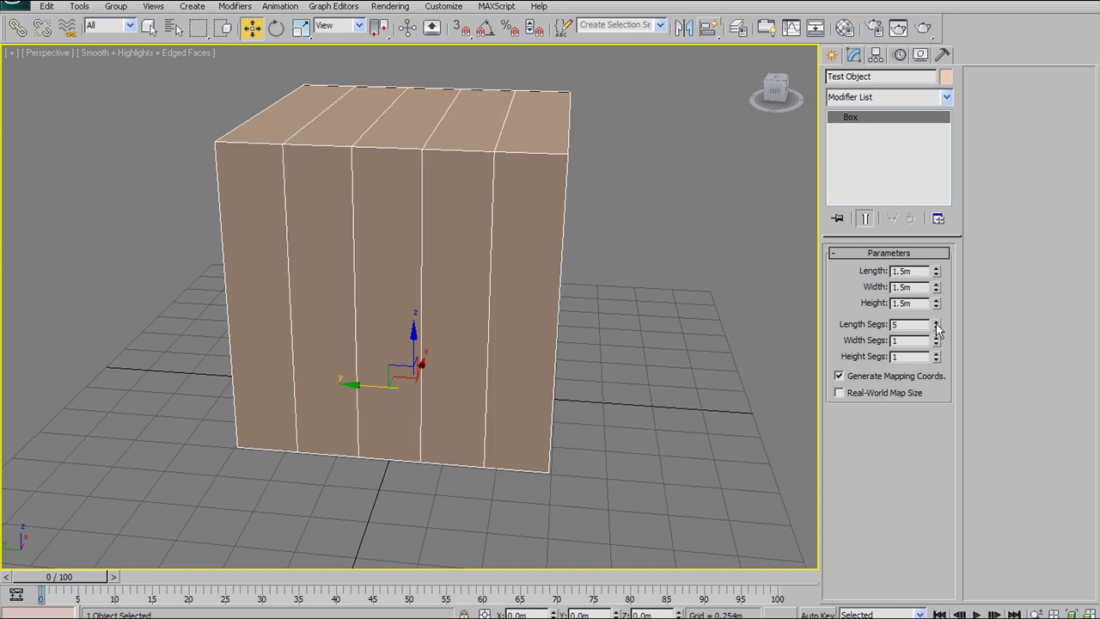
alt+middle_drag(697, 335, 631, 333)
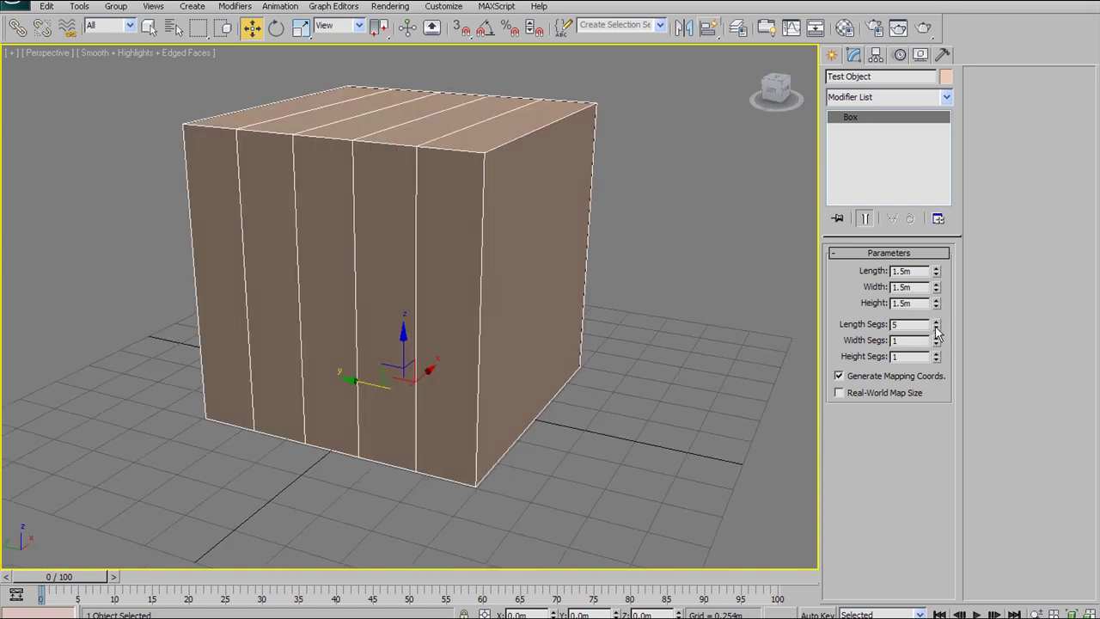
Step: Reset the box's length segments to 1, try adding several more, and return the count to 1
right_click(935, 326)
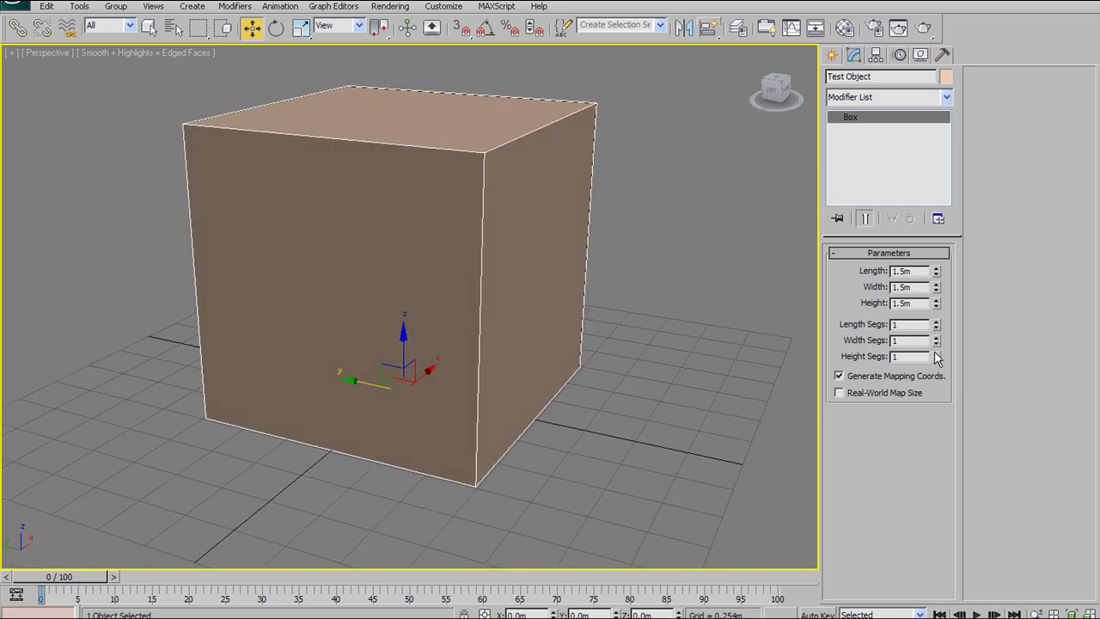
click(935, 322)
click(935, 322)
click(935, 322)
click(936, 322)
click(935, 322)
right_click(936, 323)
Step: Try 5 width segments on the box, then reset its width segments to 1
drag(937, 343, 936, 334)
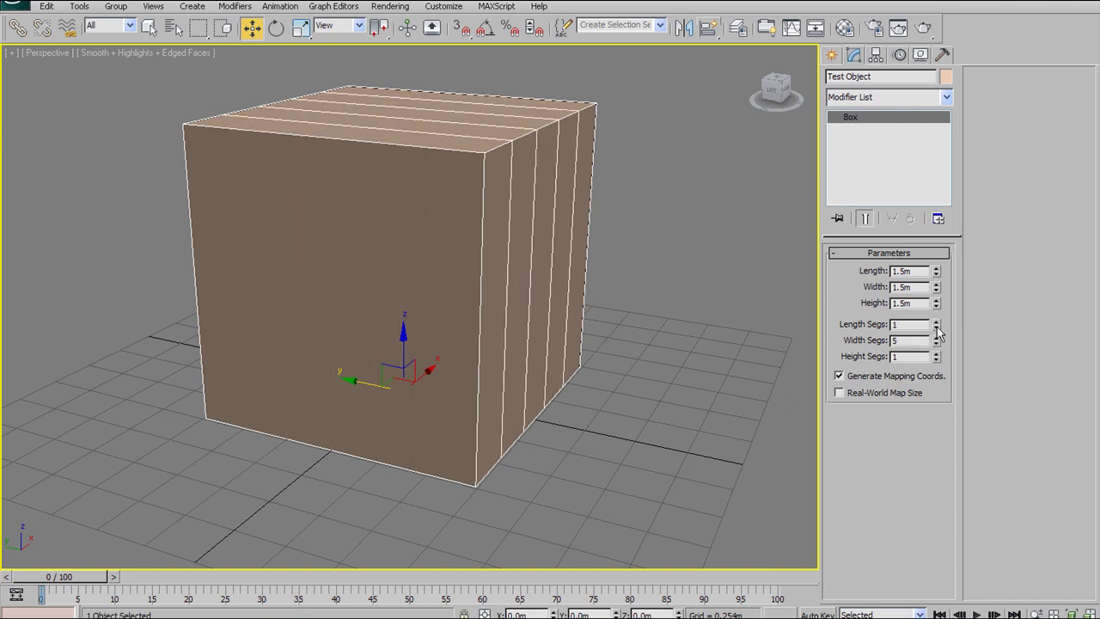
right_click(936, 341)
alt+middle_drag(562, 263, 643, 165)
scroll(434, 216, down, 2)
scroll(441, 210, up, 2)
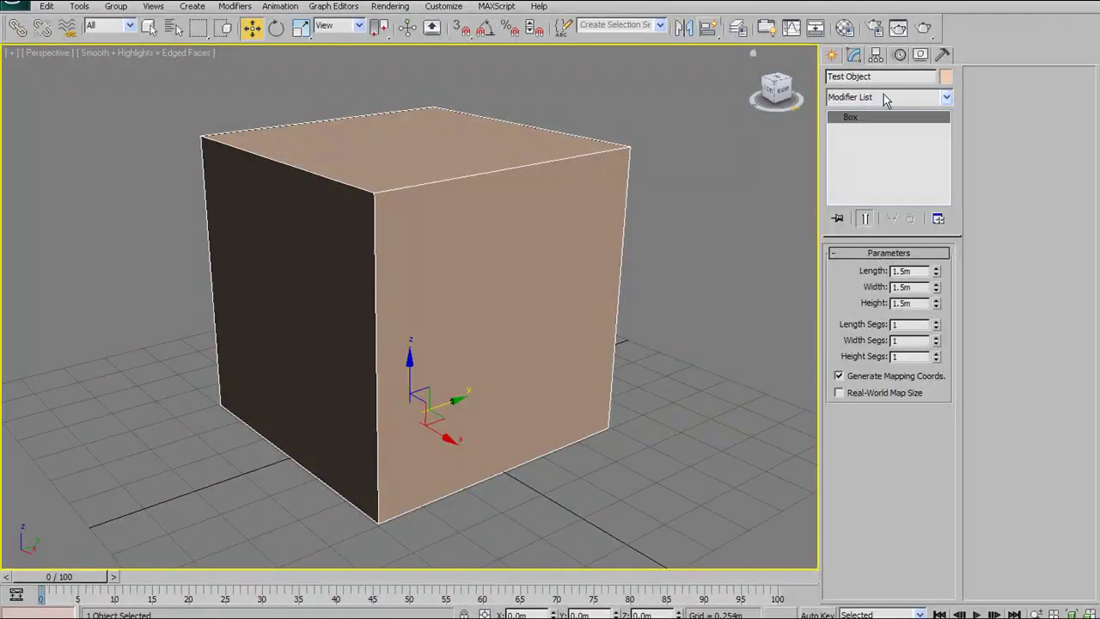
Step: Create a sphere with a radius of about 0.487 m on the grid beside the box
click(831, 56)
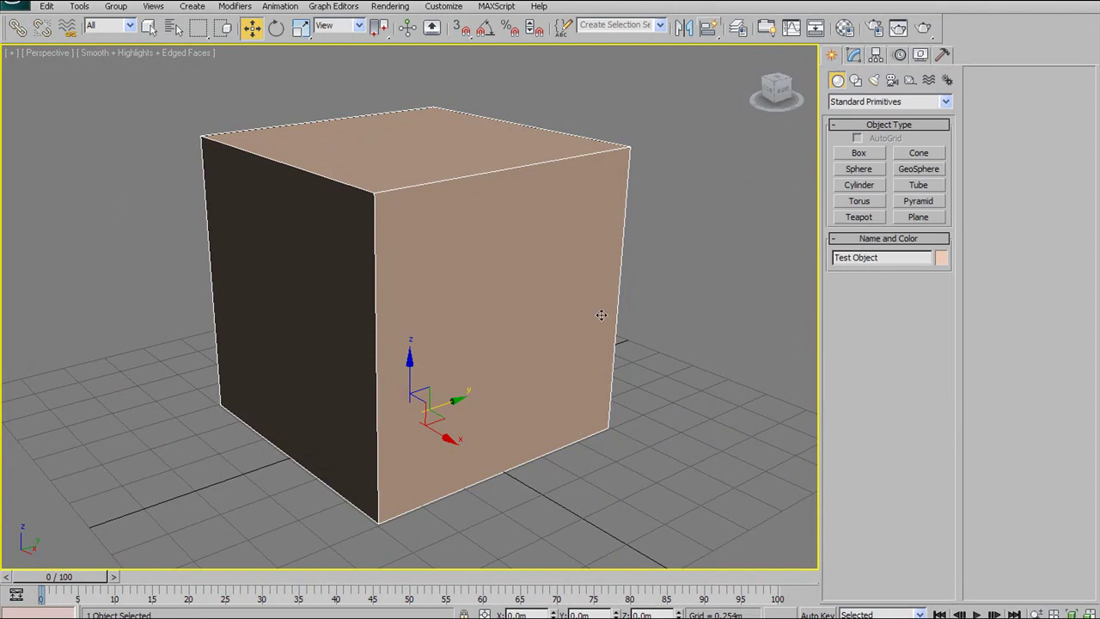
scroll(558, 300, down, 5)
scroll(558, 301, up, 3)
middle_drag(518, 306, 452, 244)
middle_drag(560, 257, 565, 305)
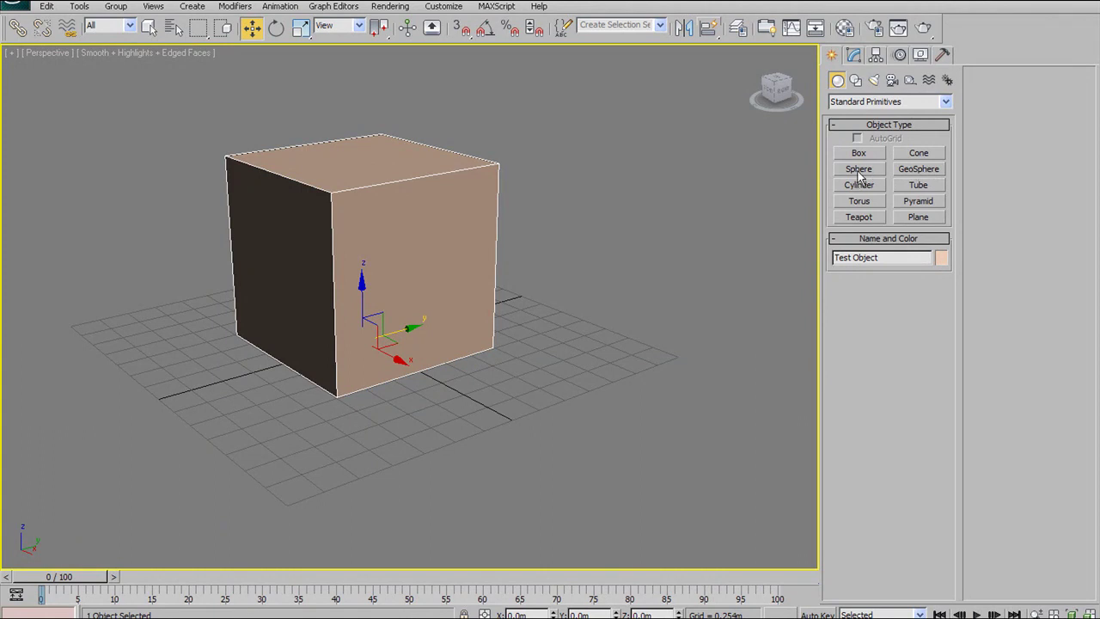
click(858, 169)
drag(577, 336, 582, 314)
key(w)
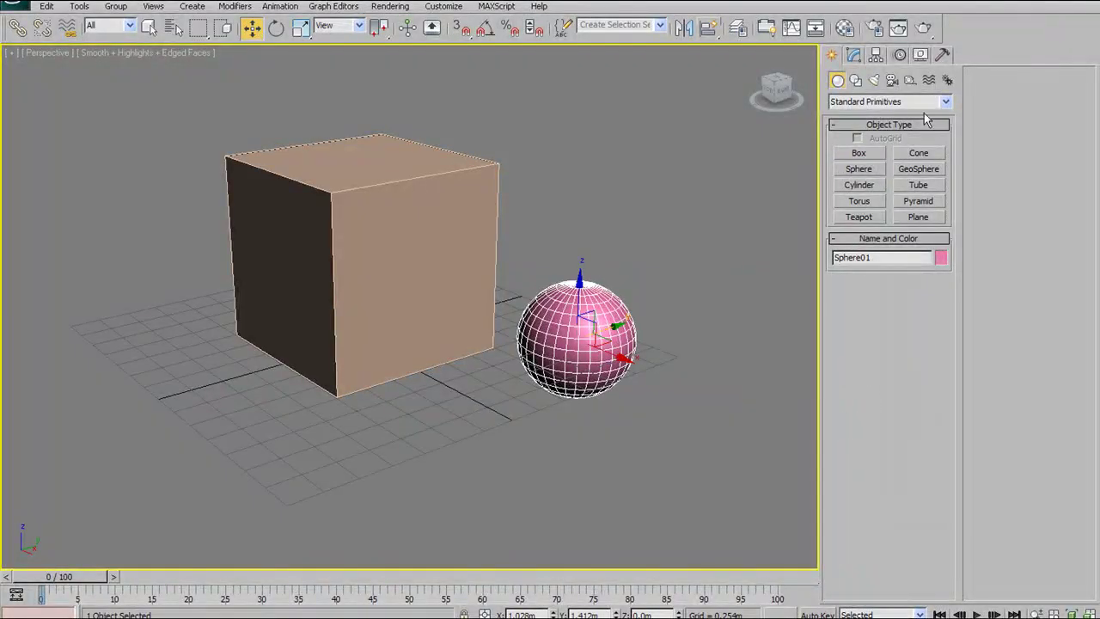
Step: Raise the sphere's segments to 77 in its creation parameters and hide the edged faces
click(855, 55)
drag(931, 279, 969, 185)
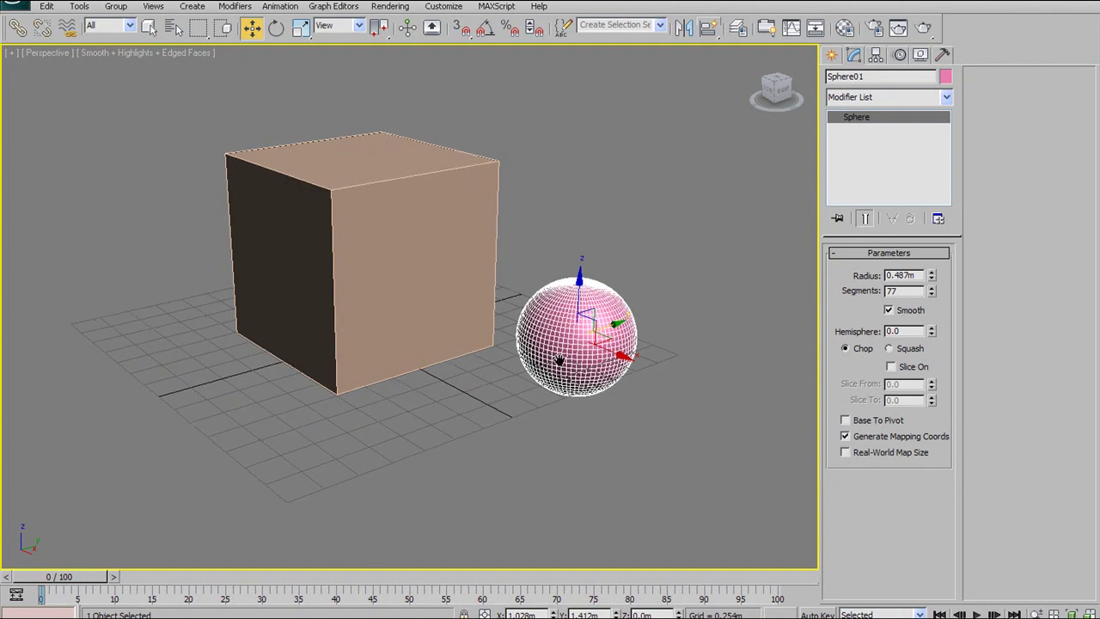
key(F4)
scroll(545, 364, up, 5)
middle_drag(544, 363, 456, 404)
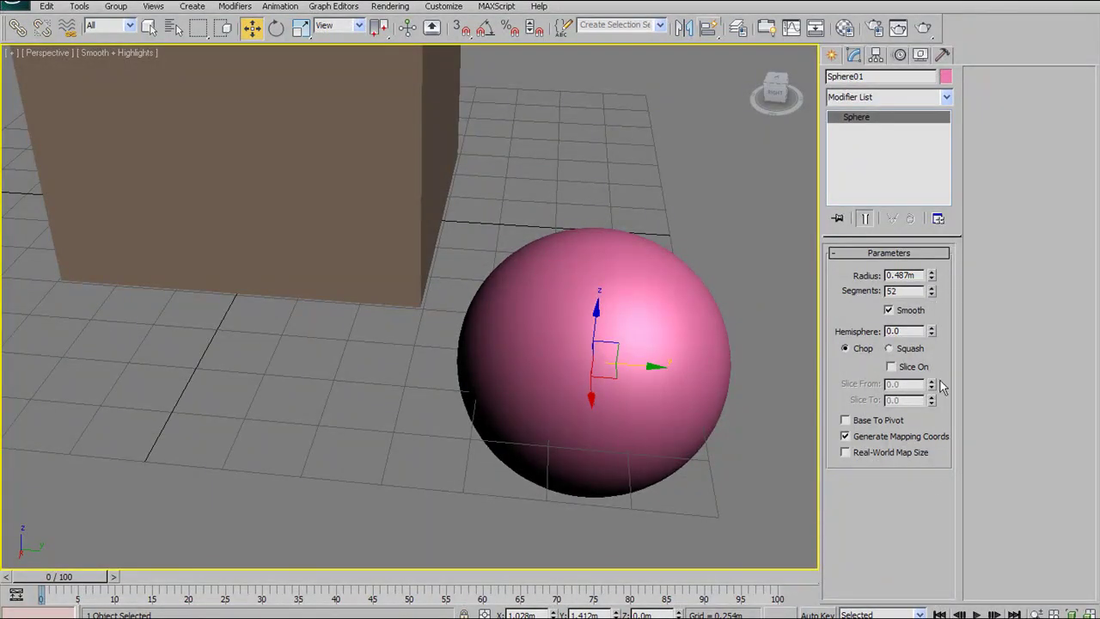
Step: Reduce the sphere's segments to 13 and show the edged faces again
drag(932, 289, 891, 568)
alt+middle_drag(585, 419, 611, 373)
scroll(575, 344, down, 3)
key(F4)
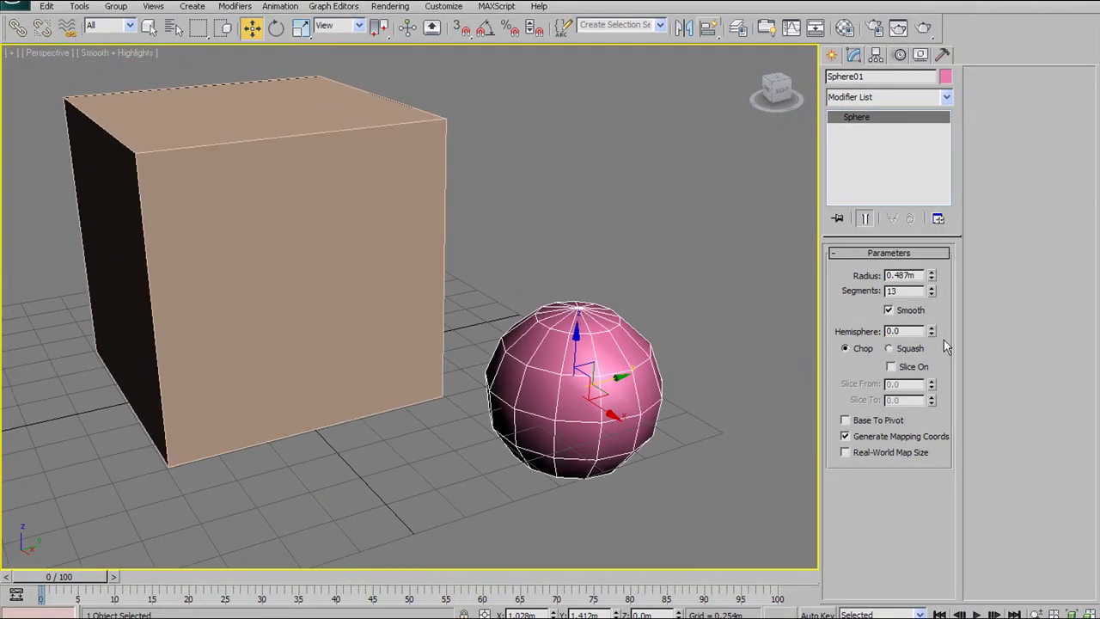
Step: Try a Hemisphere value of 0.54 on the sphere, then reset it to 0.0
drag(931, 333, 951, 251)
mouse_move(633, 300)
alt+middle_down()
mouse_move(592, 218)
mouse_move(597, 150)
mouse_move(508, 294)
mouse_move(644, 297)
alt+middle_up()
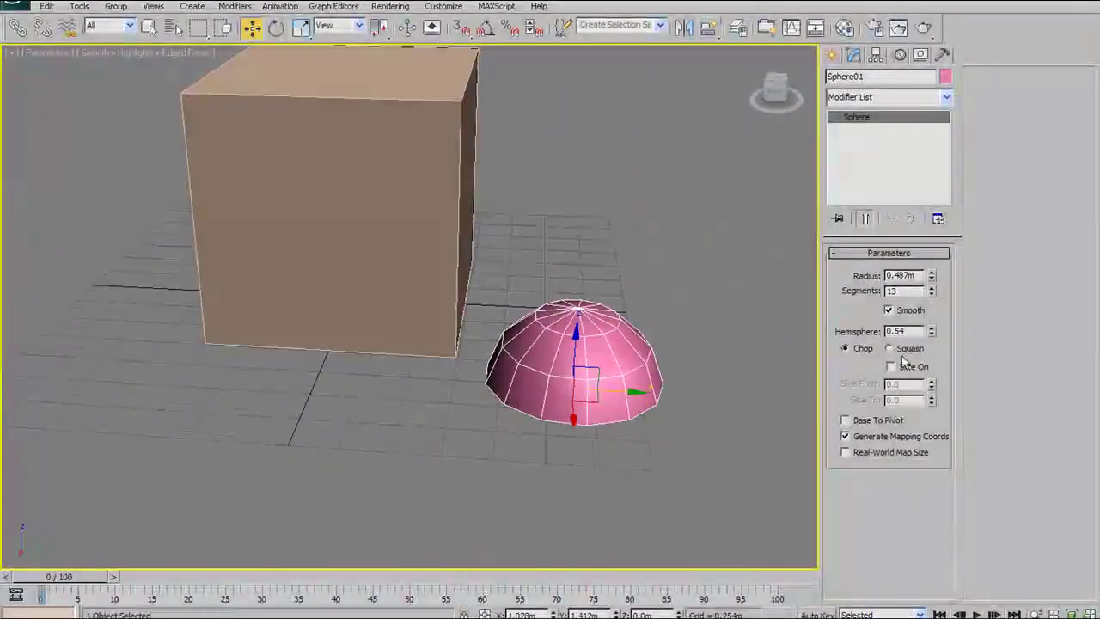
drag(932, 332, 910, 387)
right_click(932, 331)
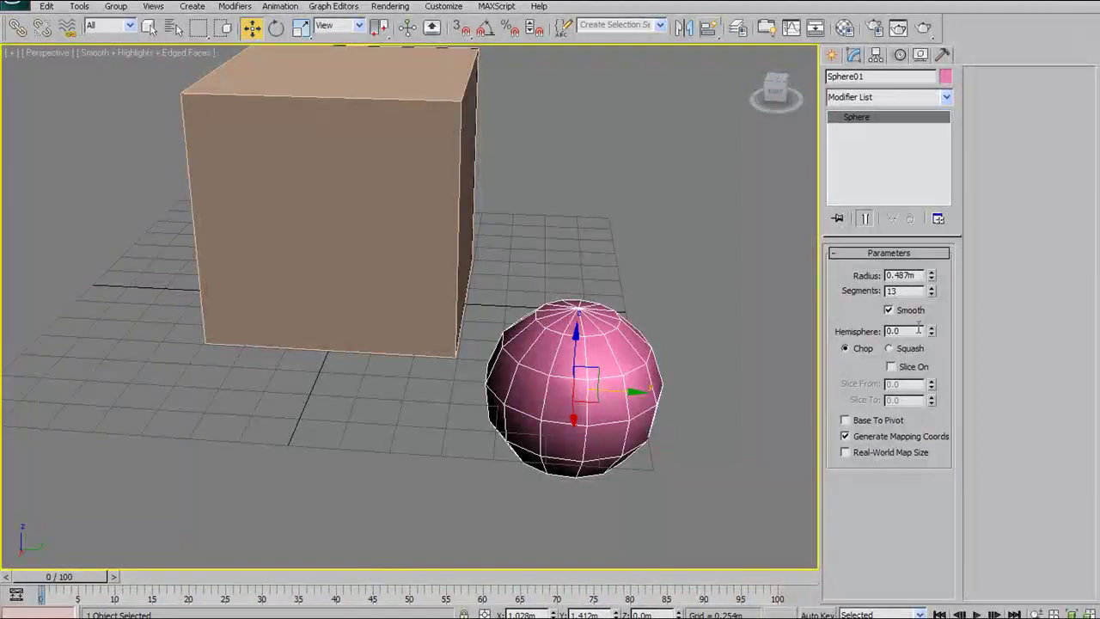
alt+middle_drag(666, 388, 651, 348)
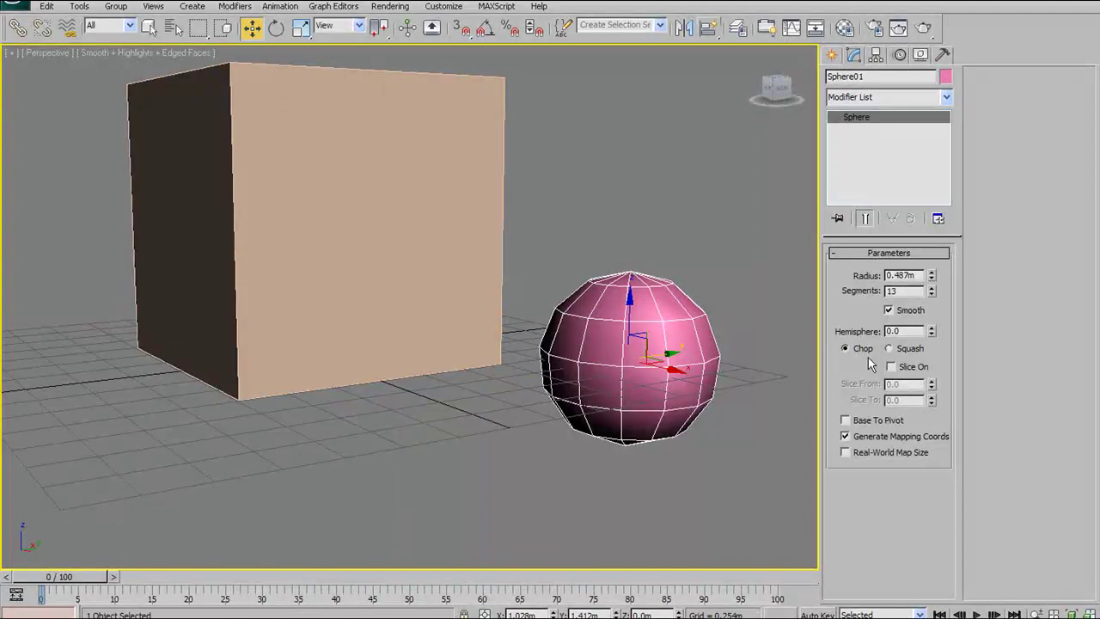
Step: Hide the edged faces and turn the sphere's Smooth option off and back on to compare the shading
click(889, 310)
key(F4)
middle_drag(557, 384, 601, 370)
click(889, 310)
mouse_move(550, 335)
alt+middle_down()
mouse_move(515, 341)
mouse_move(602, 344)
alt+middle_up()
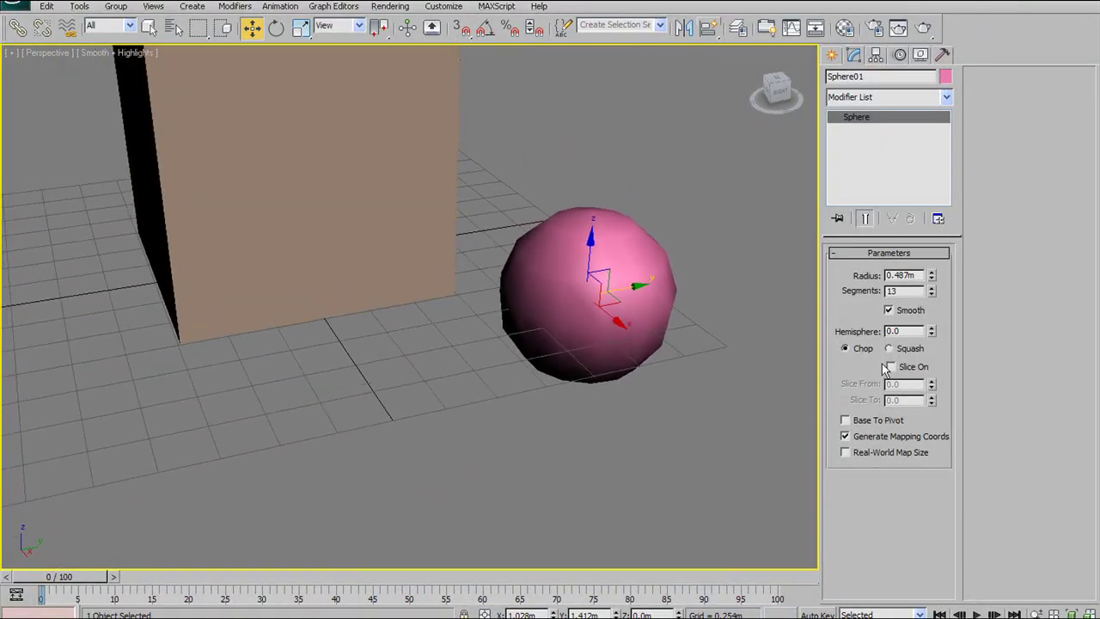
Step: Switch the sphere's hemisphere mode to Squash and back to Chop
click(889, 348)
click(850, 348)
alt+middle_drag(516, 320, 633, 339)
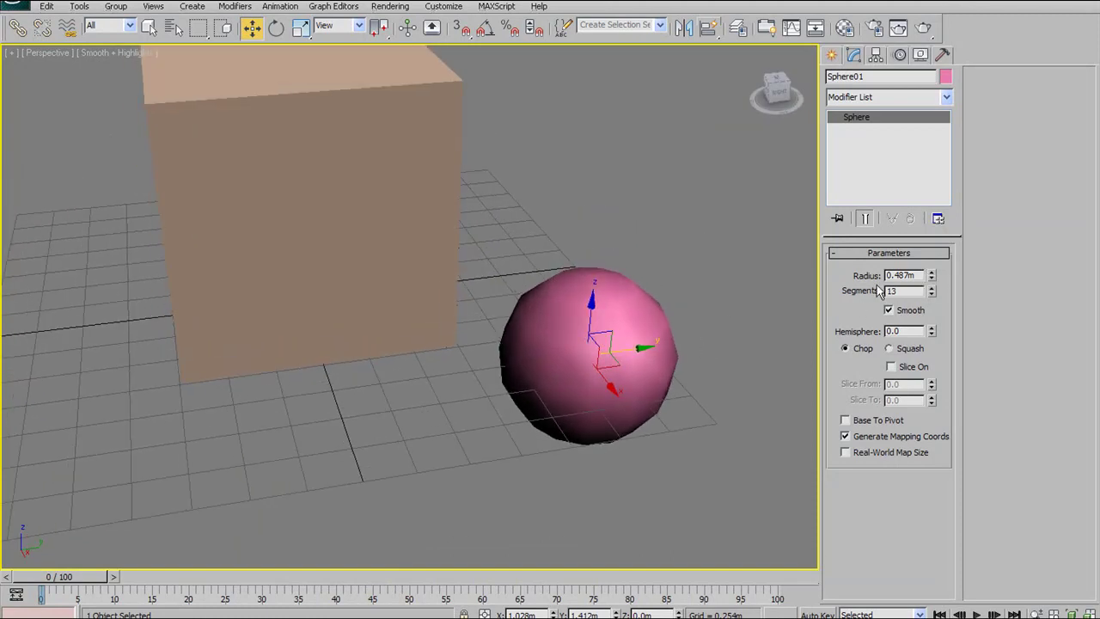
Step: Enlarge the sphere to a radius of 0.521 m with 21 segments, then delete it
drag(933, 278, 933, 207)
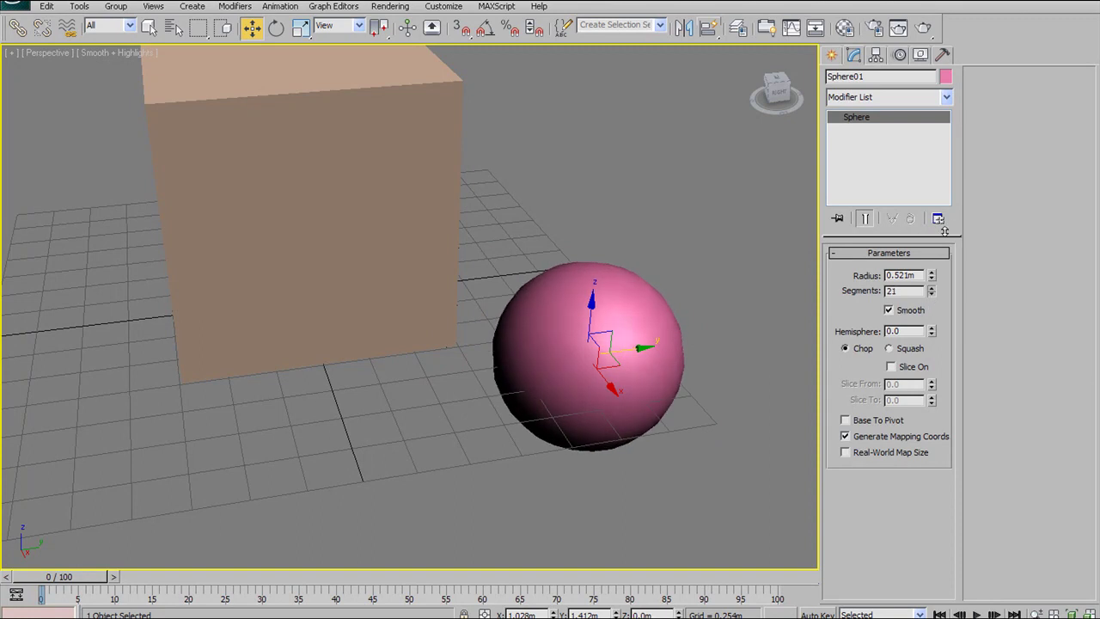
scroll(584, 284, down, 3)
key(Delete)
scroll(571, 233, up, 3)
scroll(412, 292, down, 3)
Step: Create a cylinder about 0.491 m in radius and 1.548 m high beside the box and show edged faces
click(832, 55)
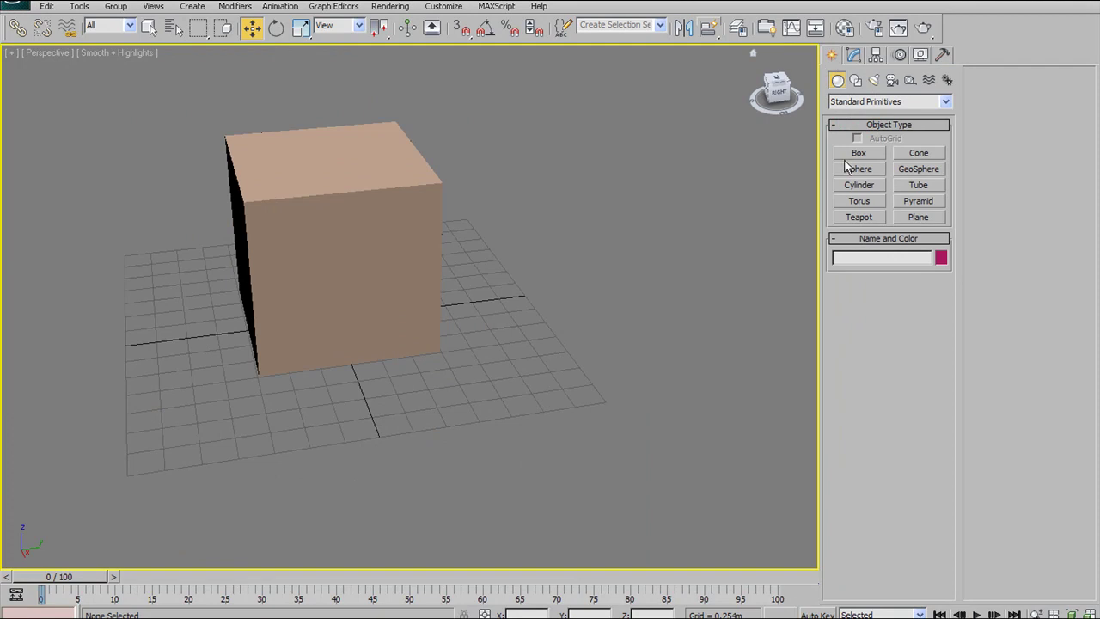
click(860, 186)
alt+middle_drag(523, 263, 550, 340)
click(555, 346)
drag(555, 346, 584, 326)
click(620, 145)
key(F4)
mouse_move(546, 298)
alt+middle_down()
mouse_move(541, 332)
mouse_move(537, 314)
alt+middle_up()
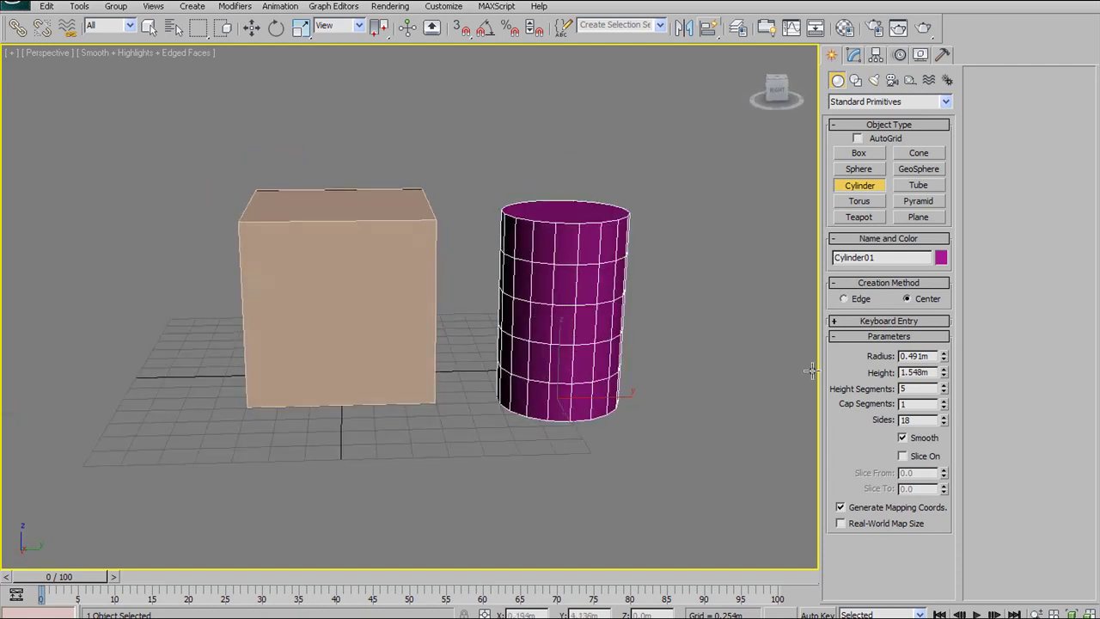
Step: Set the cylinder's height segments to 1 and reduce its sides to 8
right_click(944, 391)
alt+middle_drag(583, 347, 631, 364)
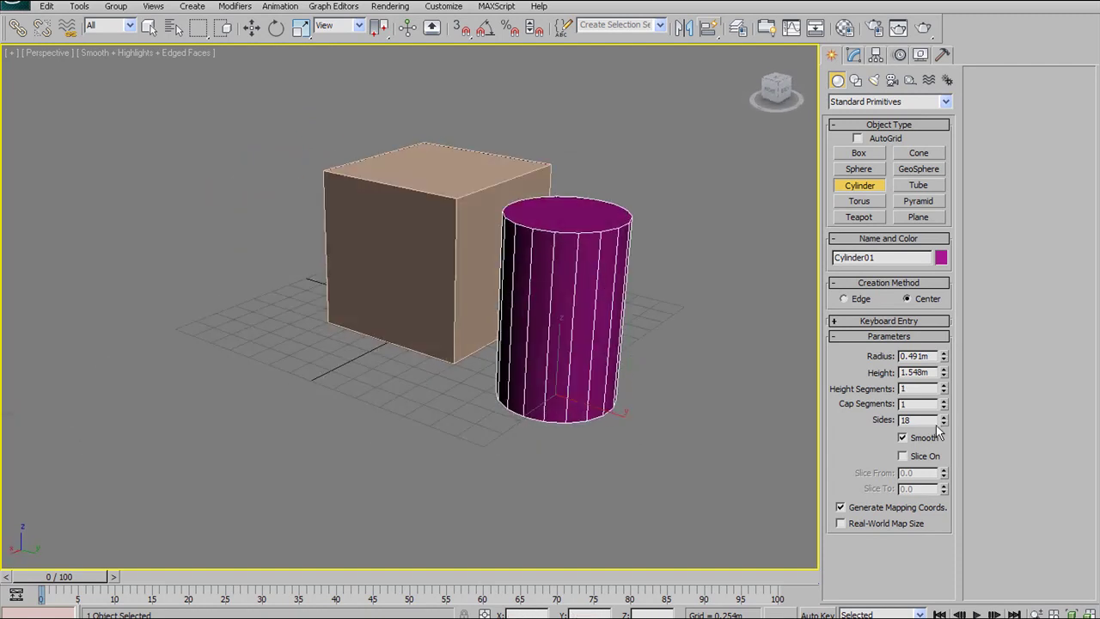
drag(943, 421, 919, 494)
alt+middle_drag(626, 311, 768, 383)
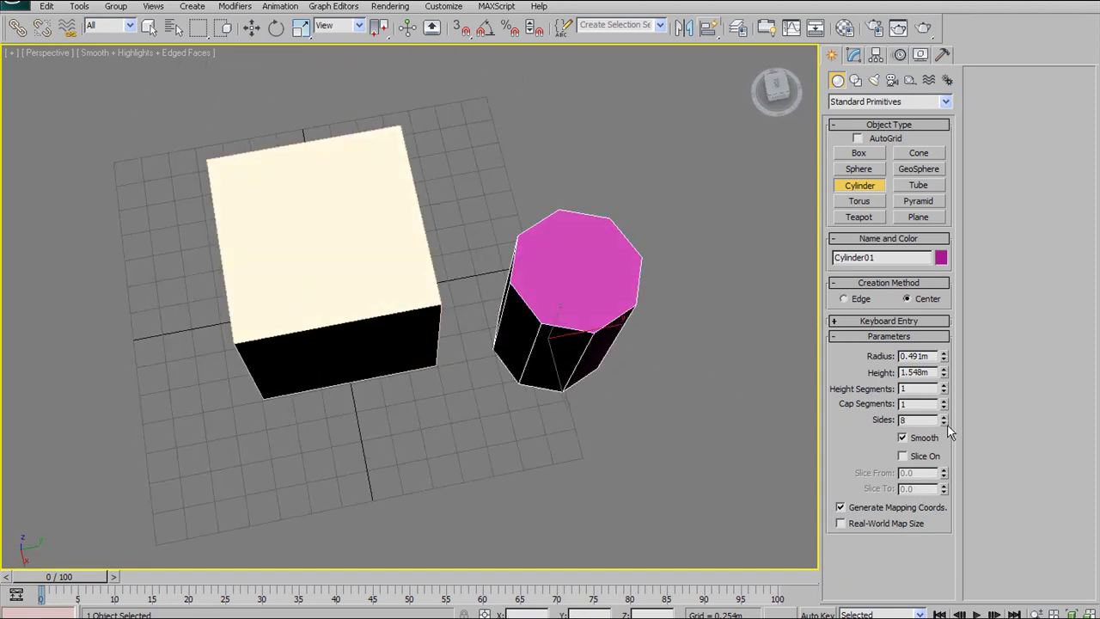
alt+middle_drag(658, 336, 608, 345)
scroll(587, 348, up, 3)
mouse_move(693, 354)
alt+middle_down()
mouse_move(700, 298)
mouse_move(691, 363)
alt+middle_up()
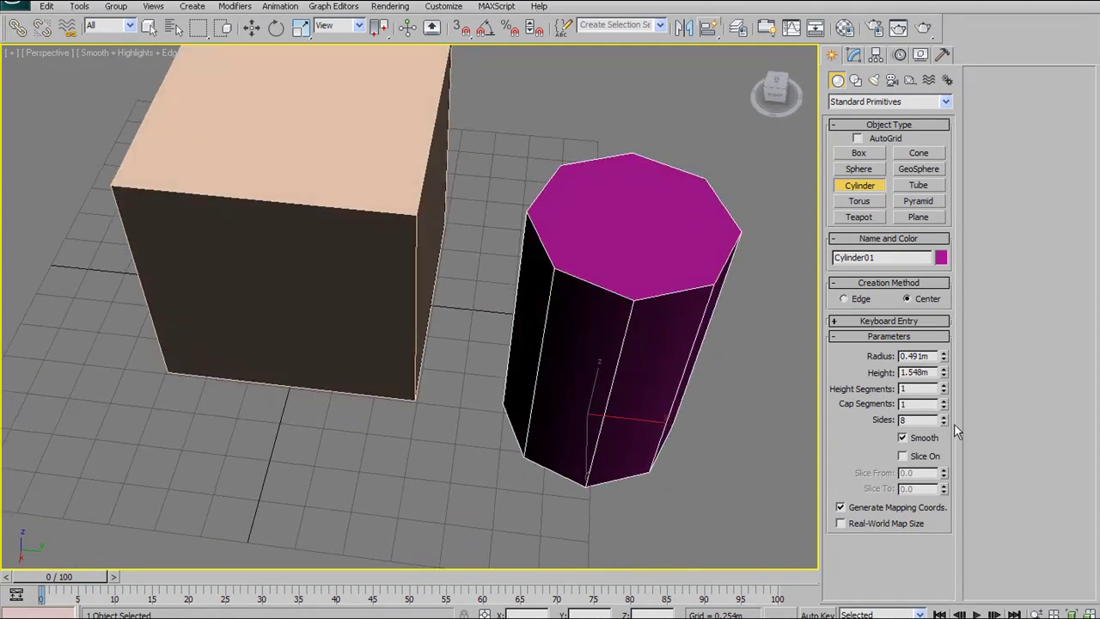
Step: Try different side counts on the cylinder, including 16, and finish with 24 sides
drag(944, 421, 926, 305)
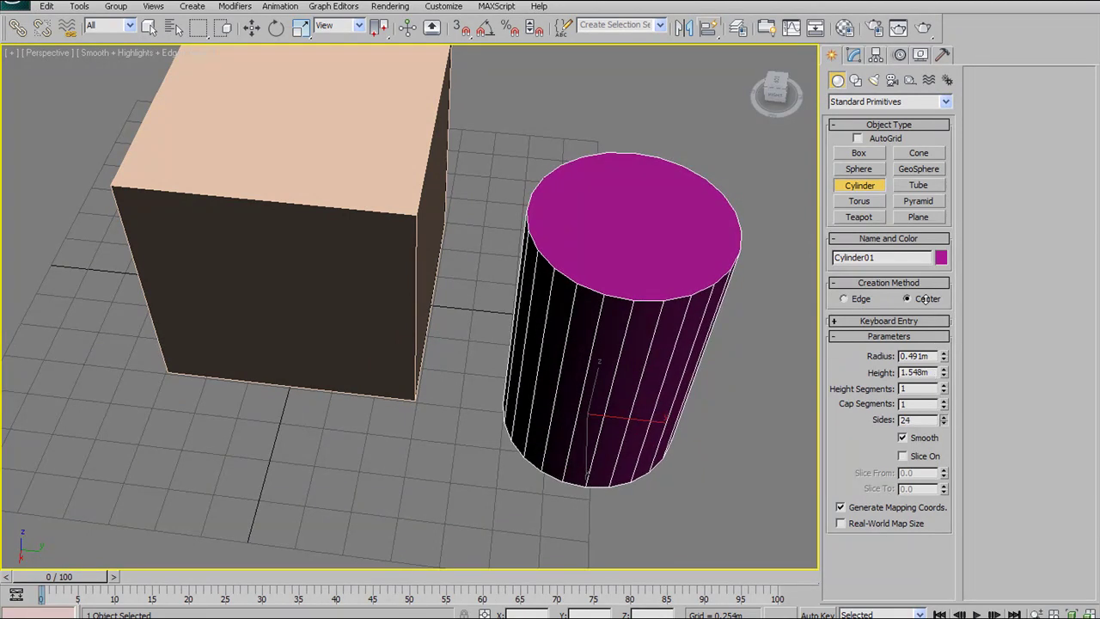
alt+middle_drag(713, 344, 687, 329)
drag(943, 425, 929, 378)
alt+middle_drag(532, 335, 722, 326)
drag(945, 423, 916, 507)
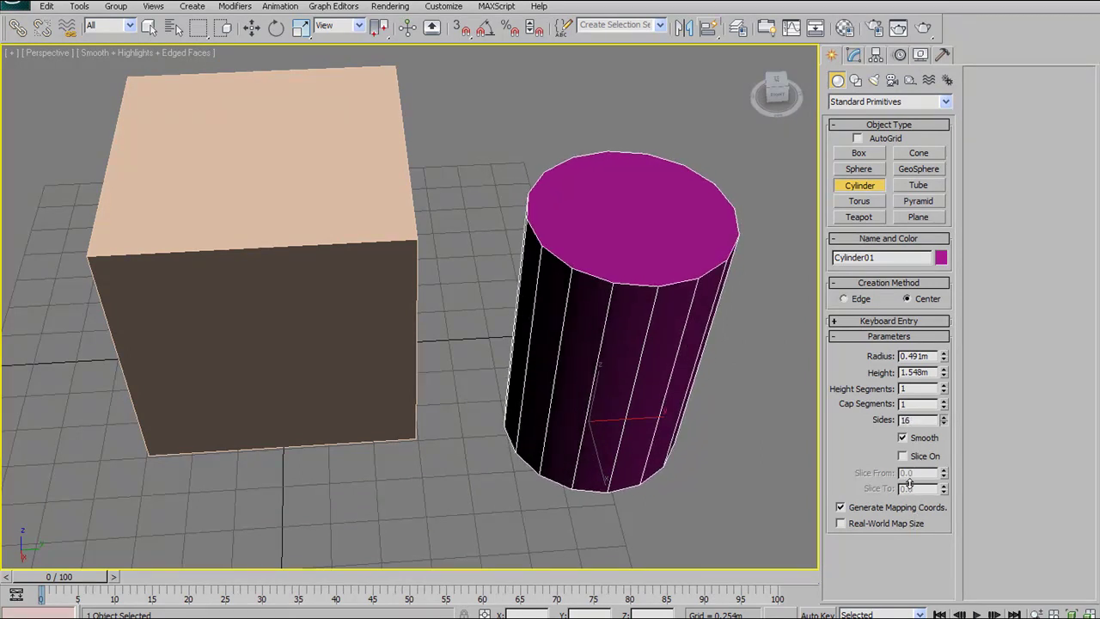
drag(900, 536, 904, 434)
drag(897, 473, 1028, 338)
alt+middle_drag(659, 367, 725, 348)
Step: Try several additional height segments on the cylinder, then return the count to 1
click(945, 386)
click(945, 386)
click(945, 386)
click(945, 392)
click(945, 392)
click(945, 392)
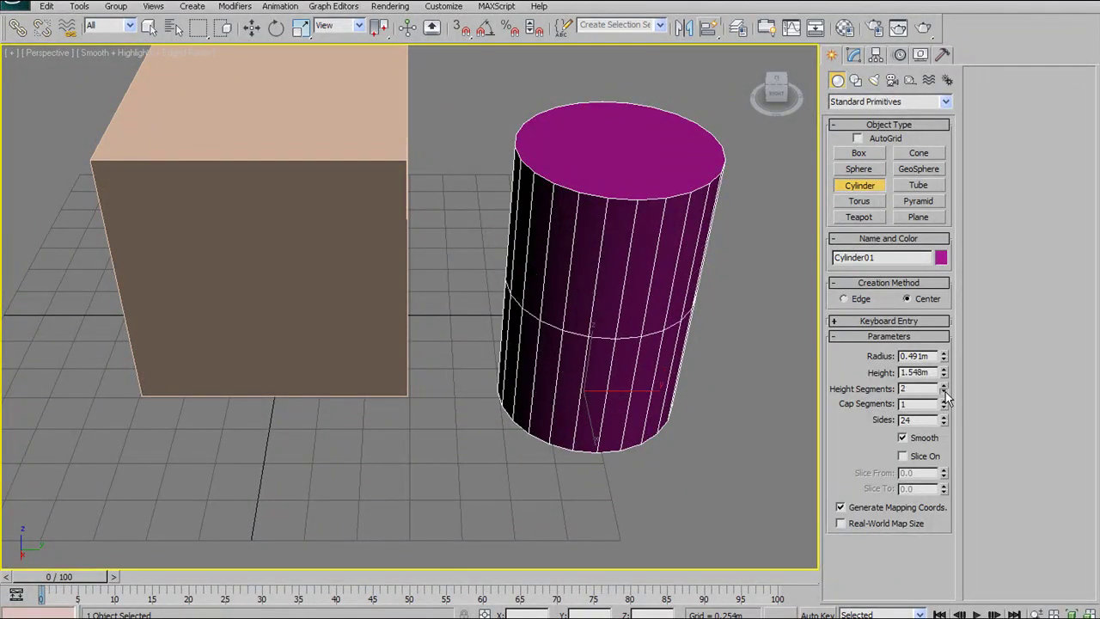
Step: Try 5 cap segments on the cylinder, then return the count to 1
click(944, 401)
click(945, 400)
click(944, 401)
click(944, 400)
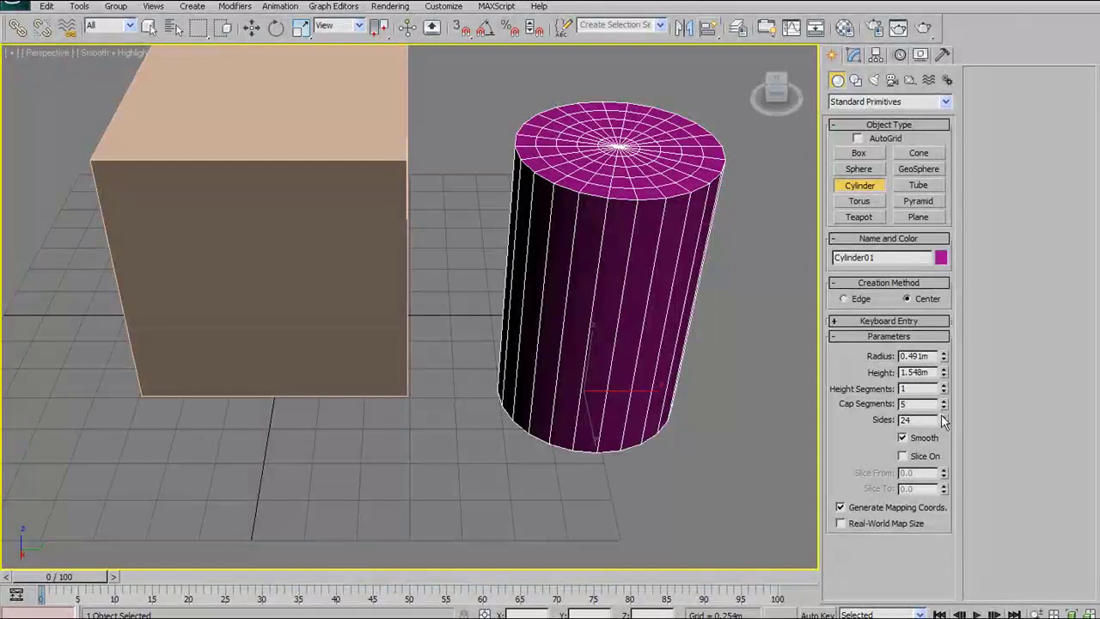
click(944, 408)
click(944, 408)
click(944, 408)
click(944, 408)
Step: Delete the cylinder and switch to the Move tool with only the box remaining
middle_drag(598, 322, 571, 247)
key(Delete)
alt+middle_drag(790, 218, 502, 316)
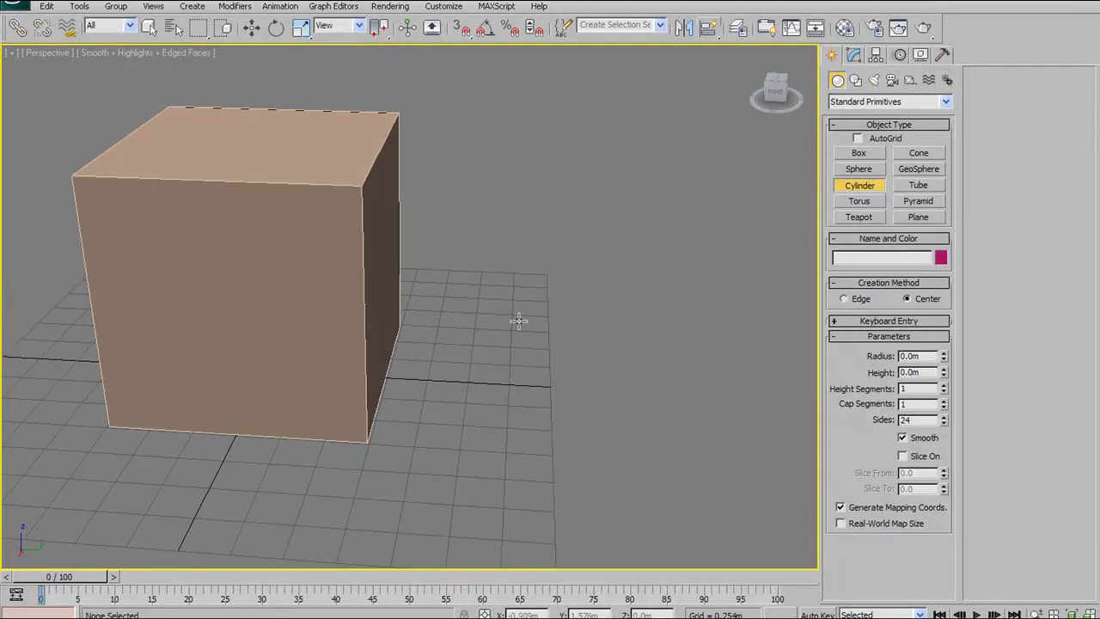
mouse_move(650, 290)
alt+middle_down()
mouse_move(635, 283)
mouse_move(647, 284)
alt+middle_up()
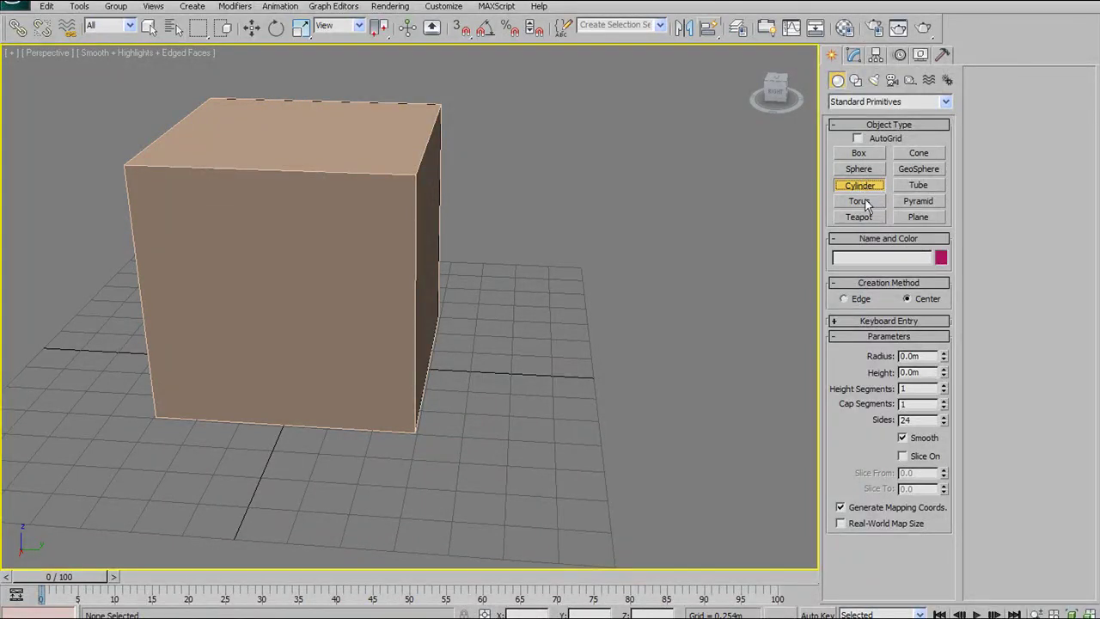
alt+middle_drag(437, 312, 393, 311)
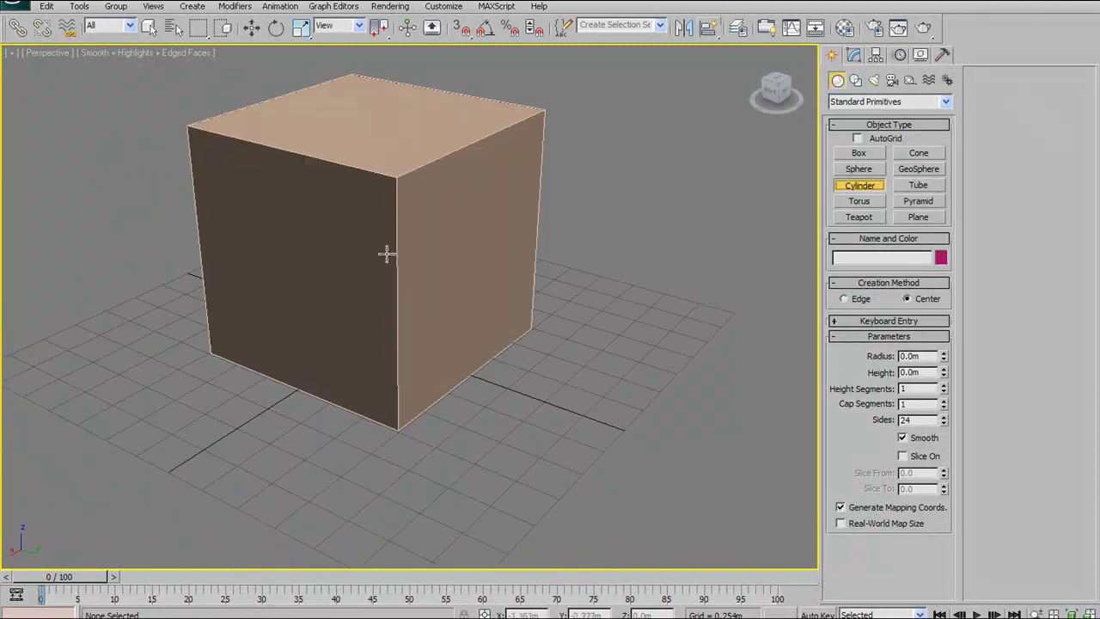
click(253, 29)
middle_drag(460, 200, 489, 270)
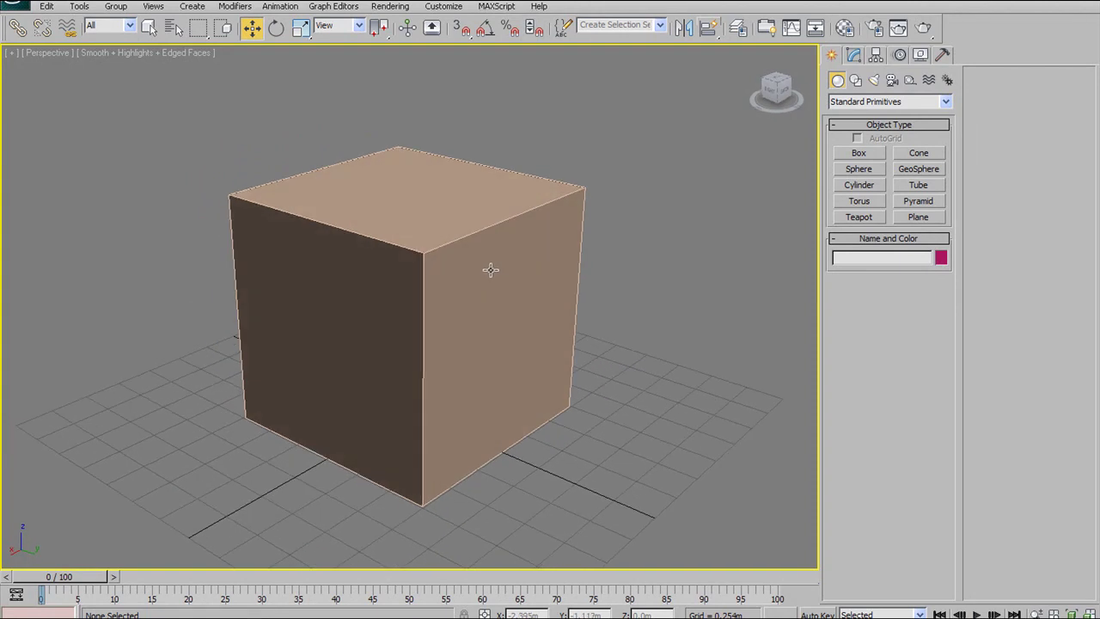
Step: Examine the list of available geometry categories, keeping Standard Primitives as the active category
click(944, 102)
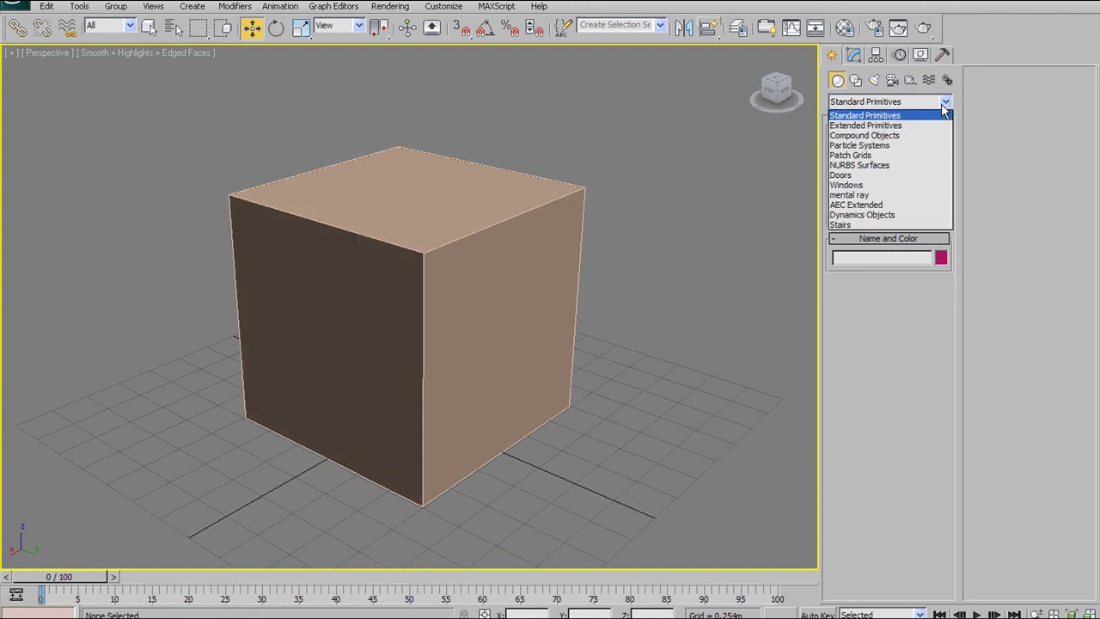
click(942, 105)
click(944, 102)
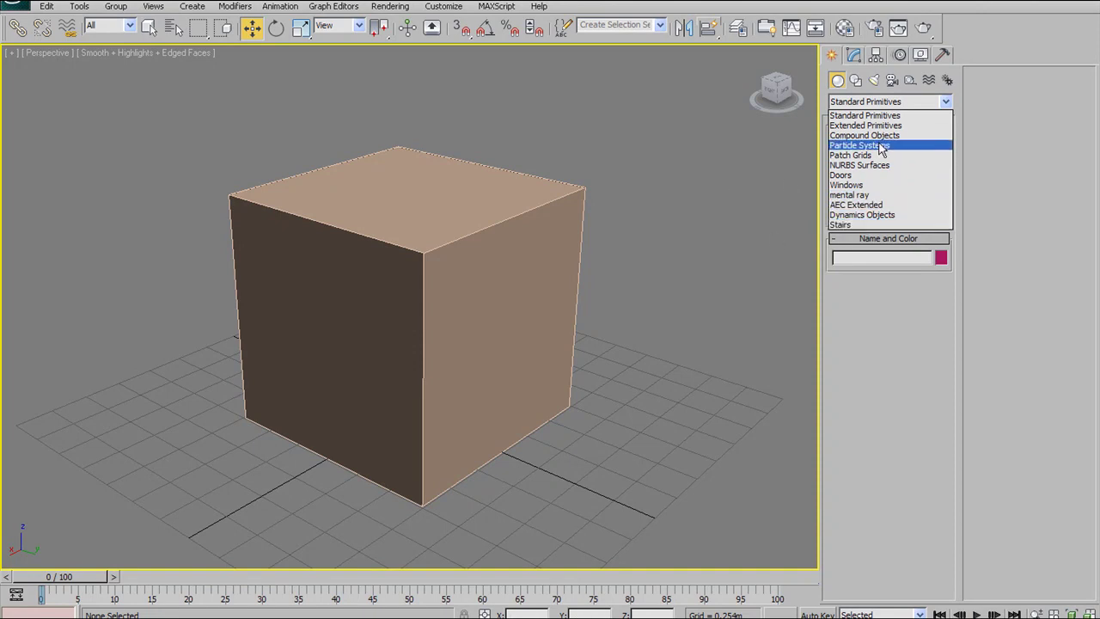
click(724, 163)
scroll(593, 225, down, 3)
scroll(492, 240, up, 5)
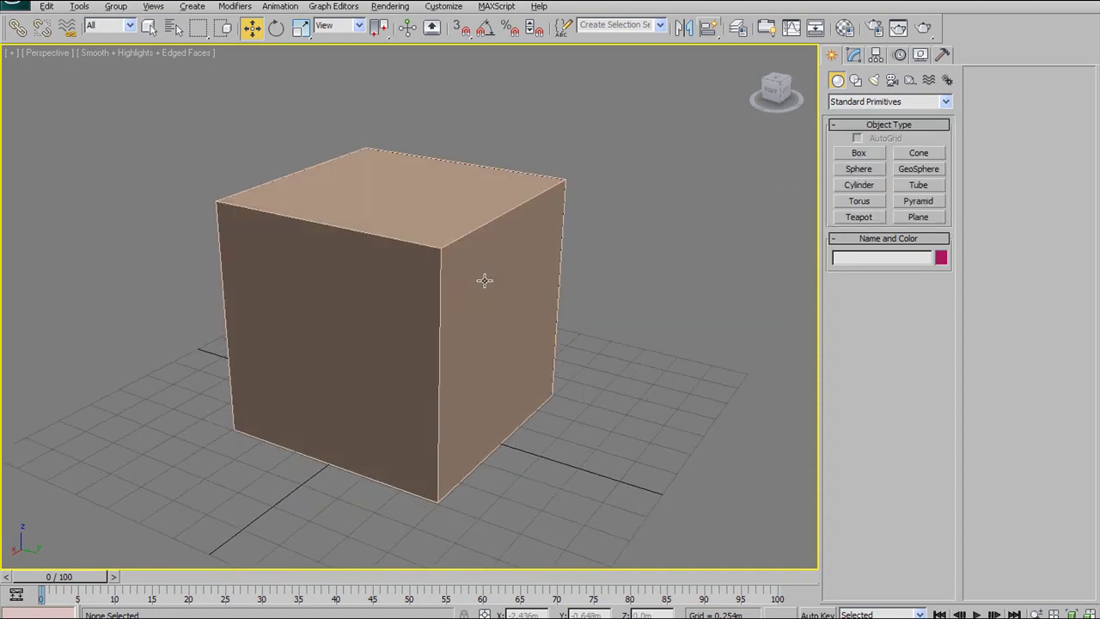